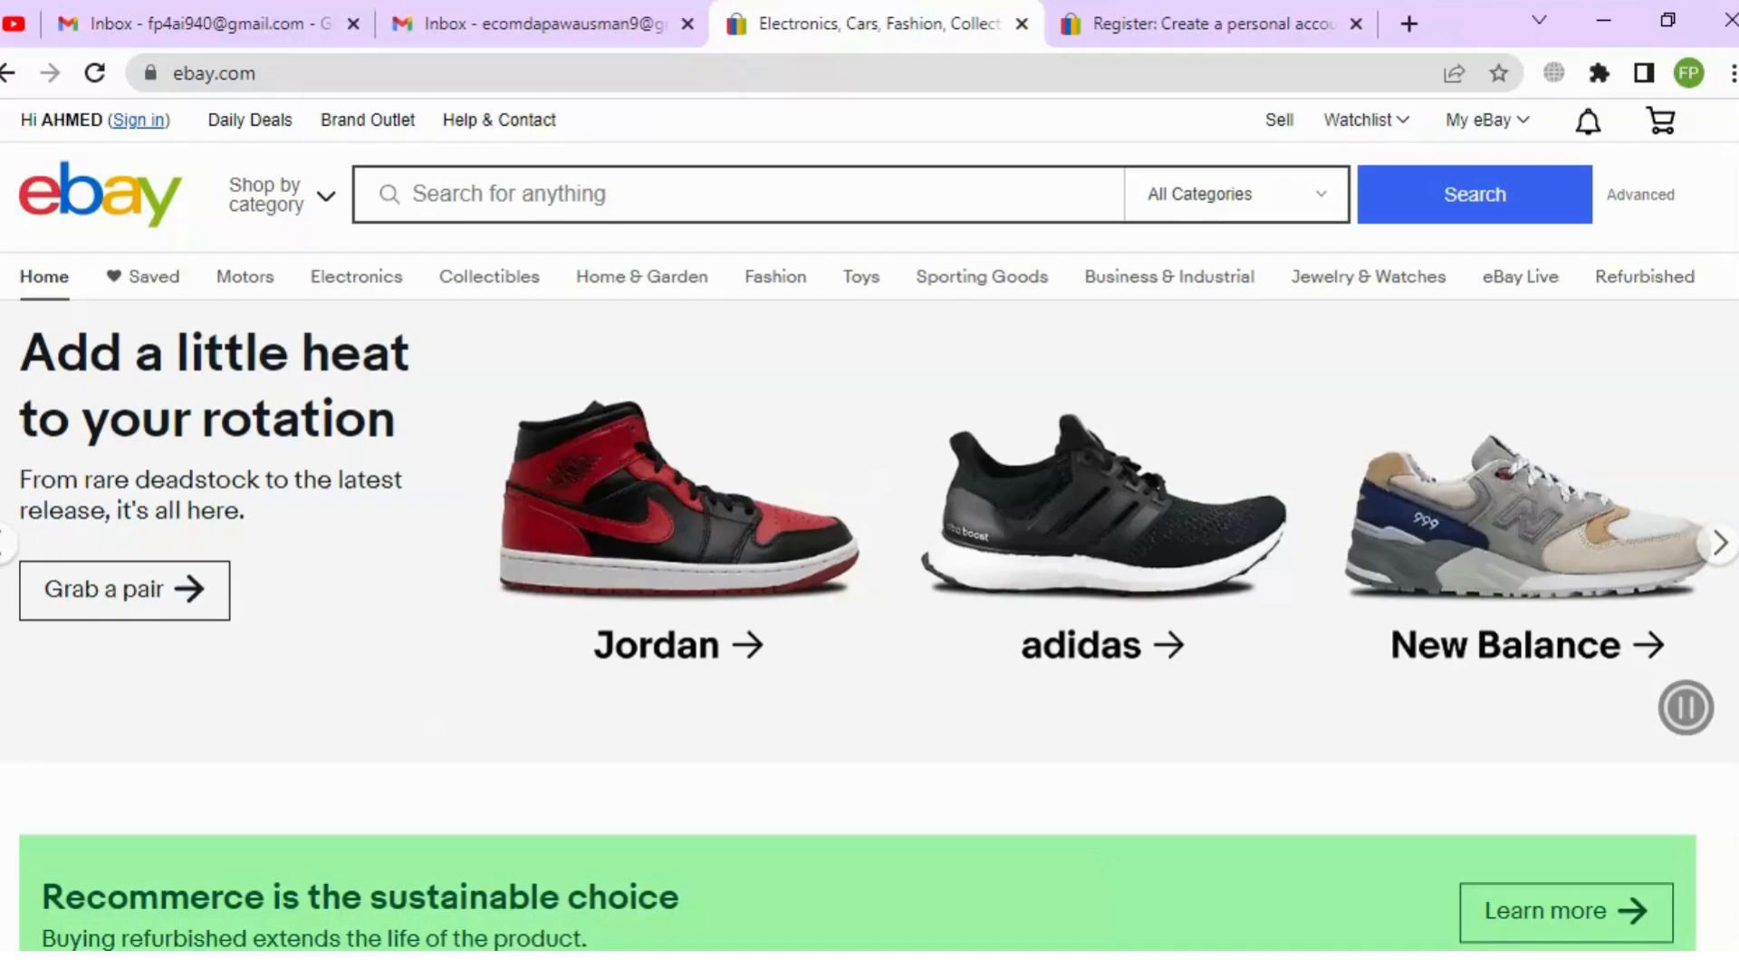
Start signing in to eBay, switch away from the remembered account, and open the already loaded registration page
left_click(160, 142)
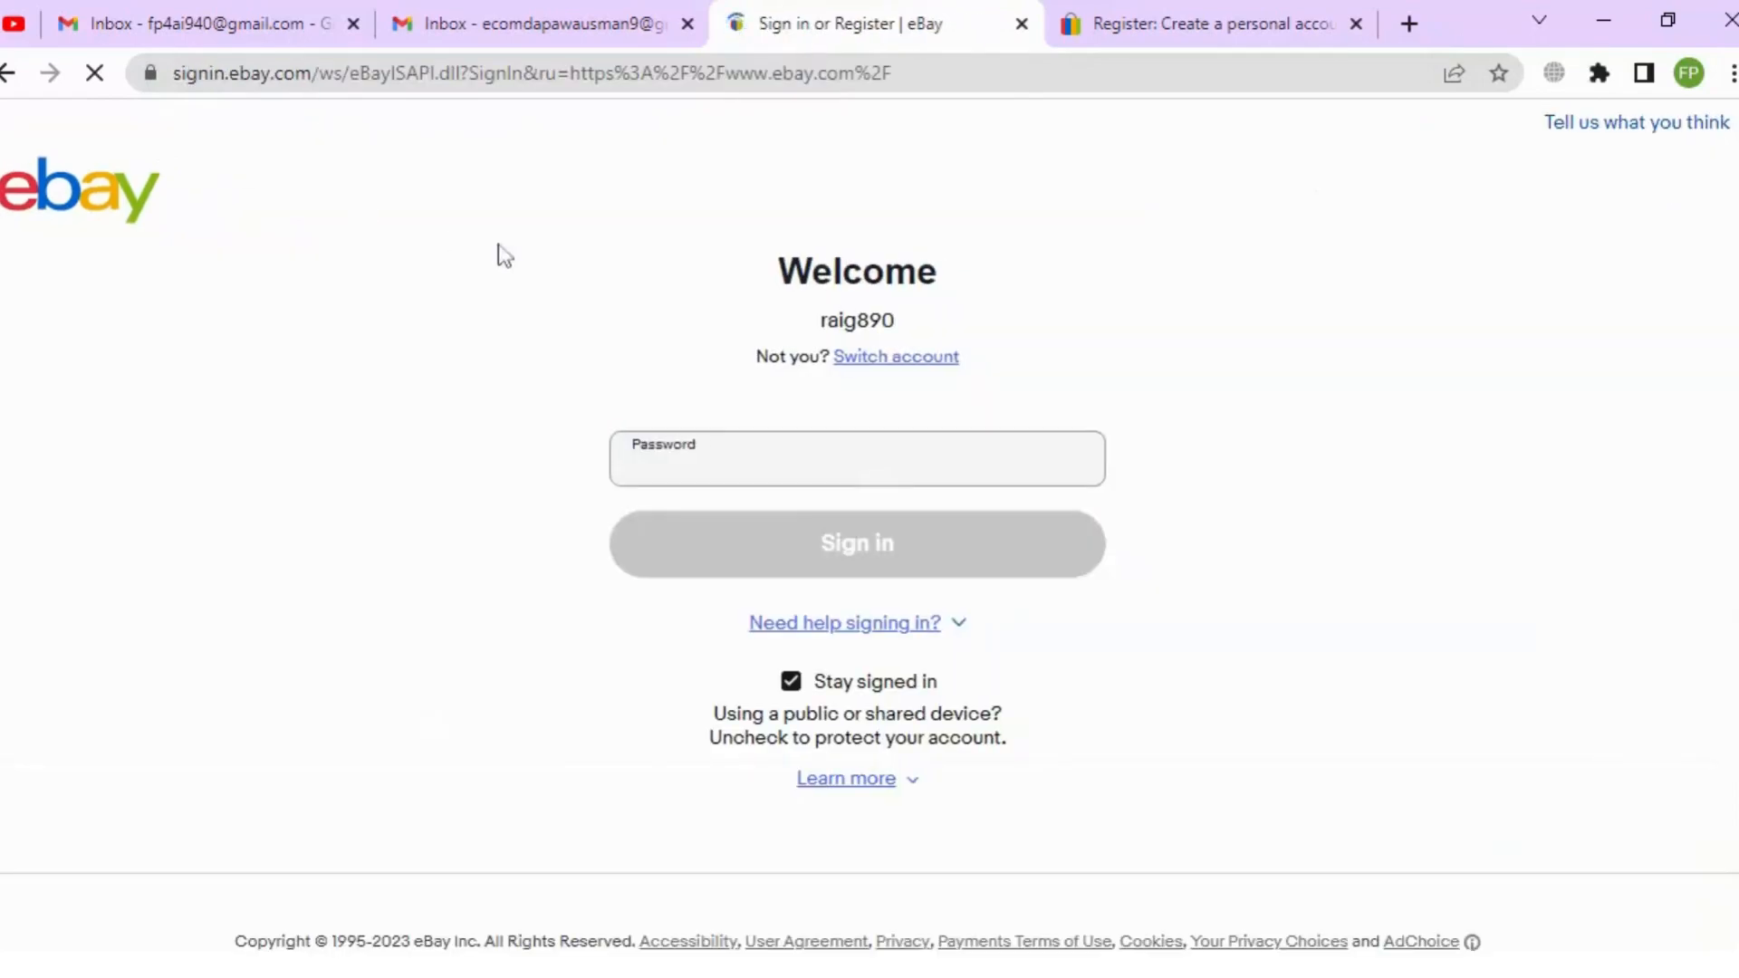
left_click(894, 360)
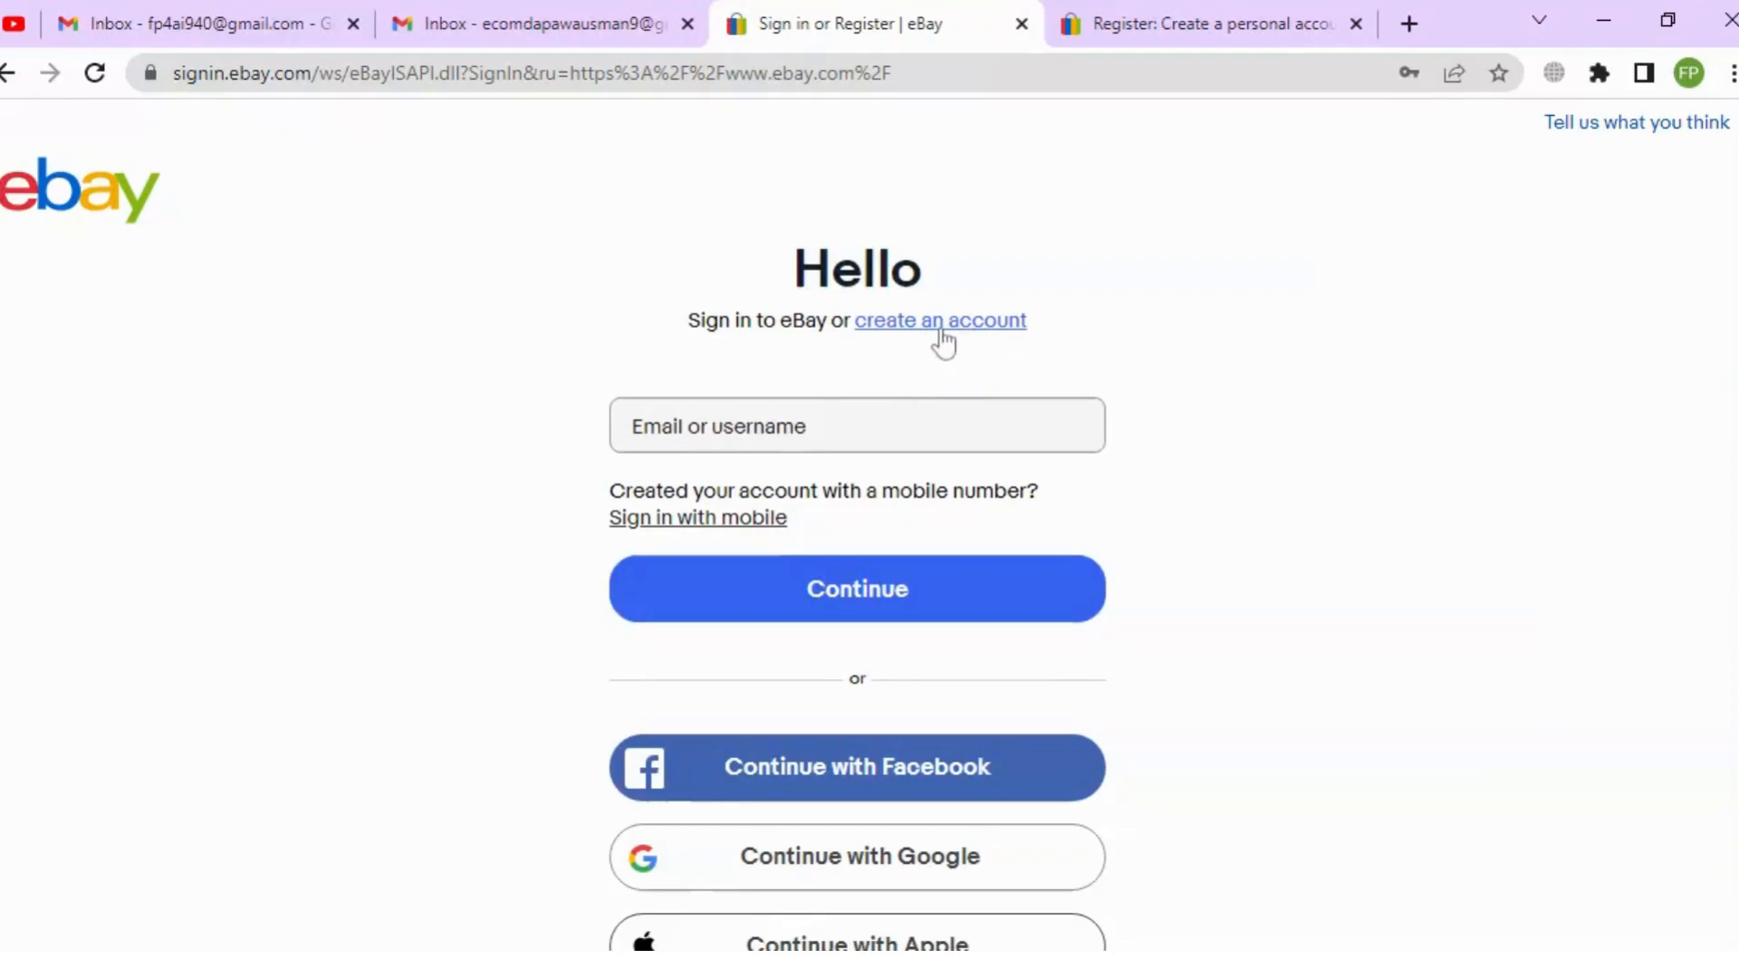
left_click(1214, 13)
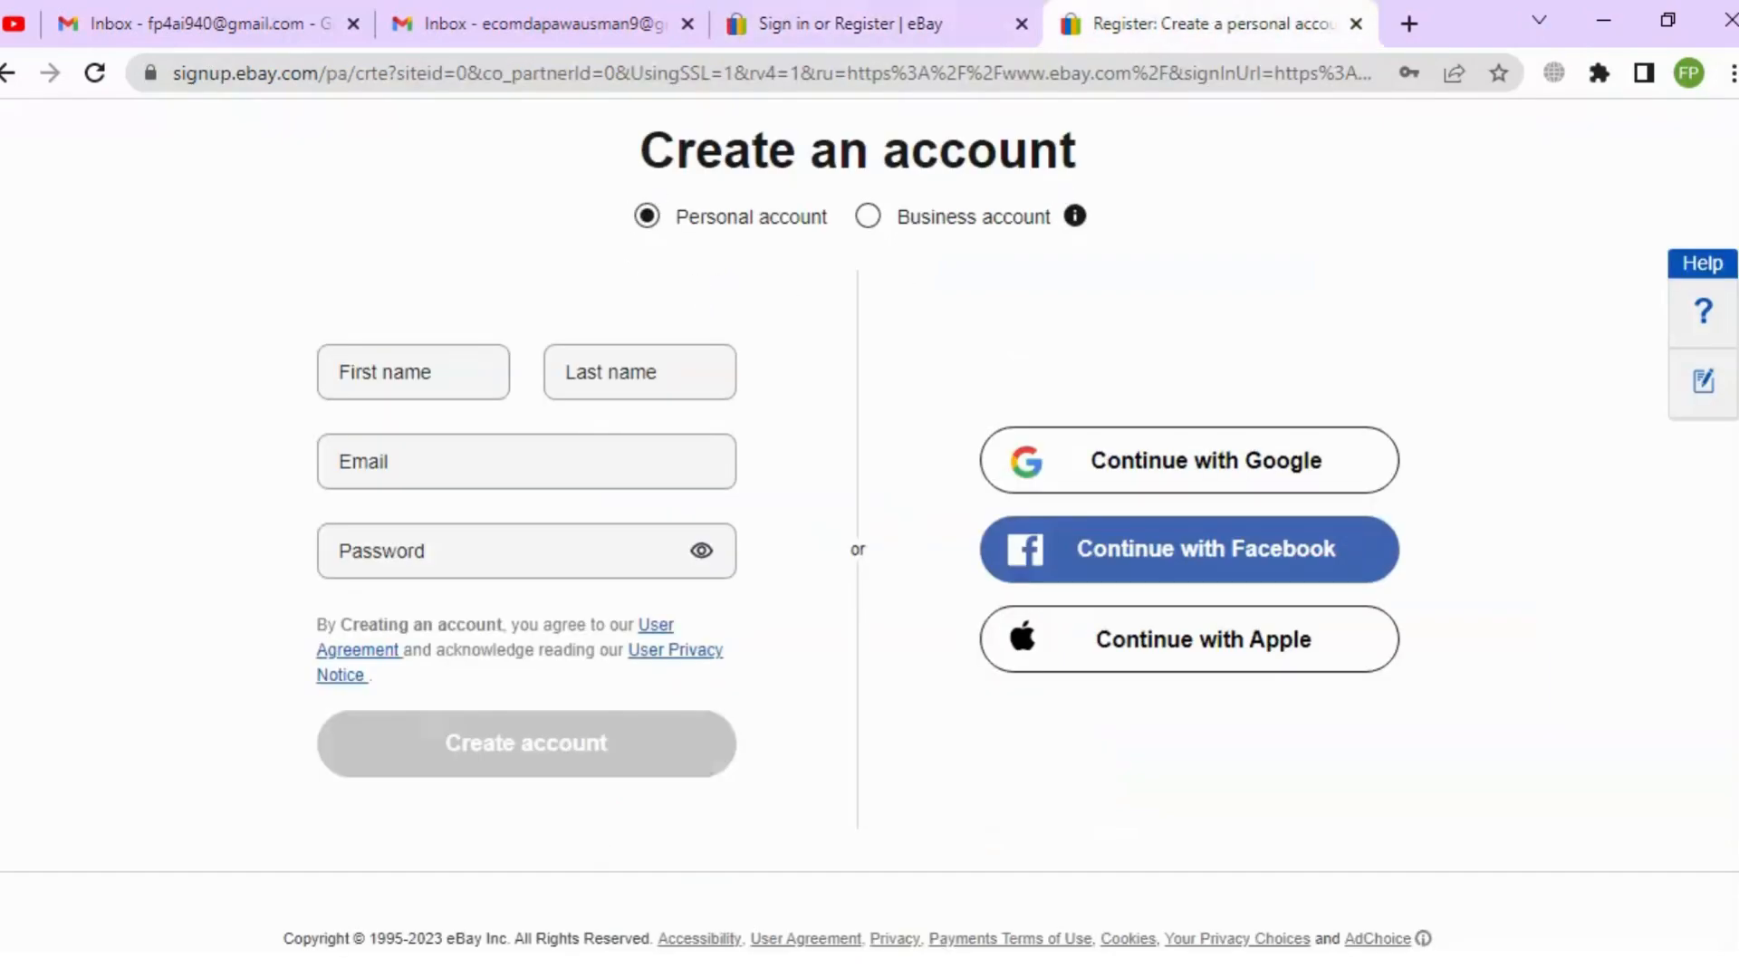
left_click_drag(636, 150, 1079, 152)
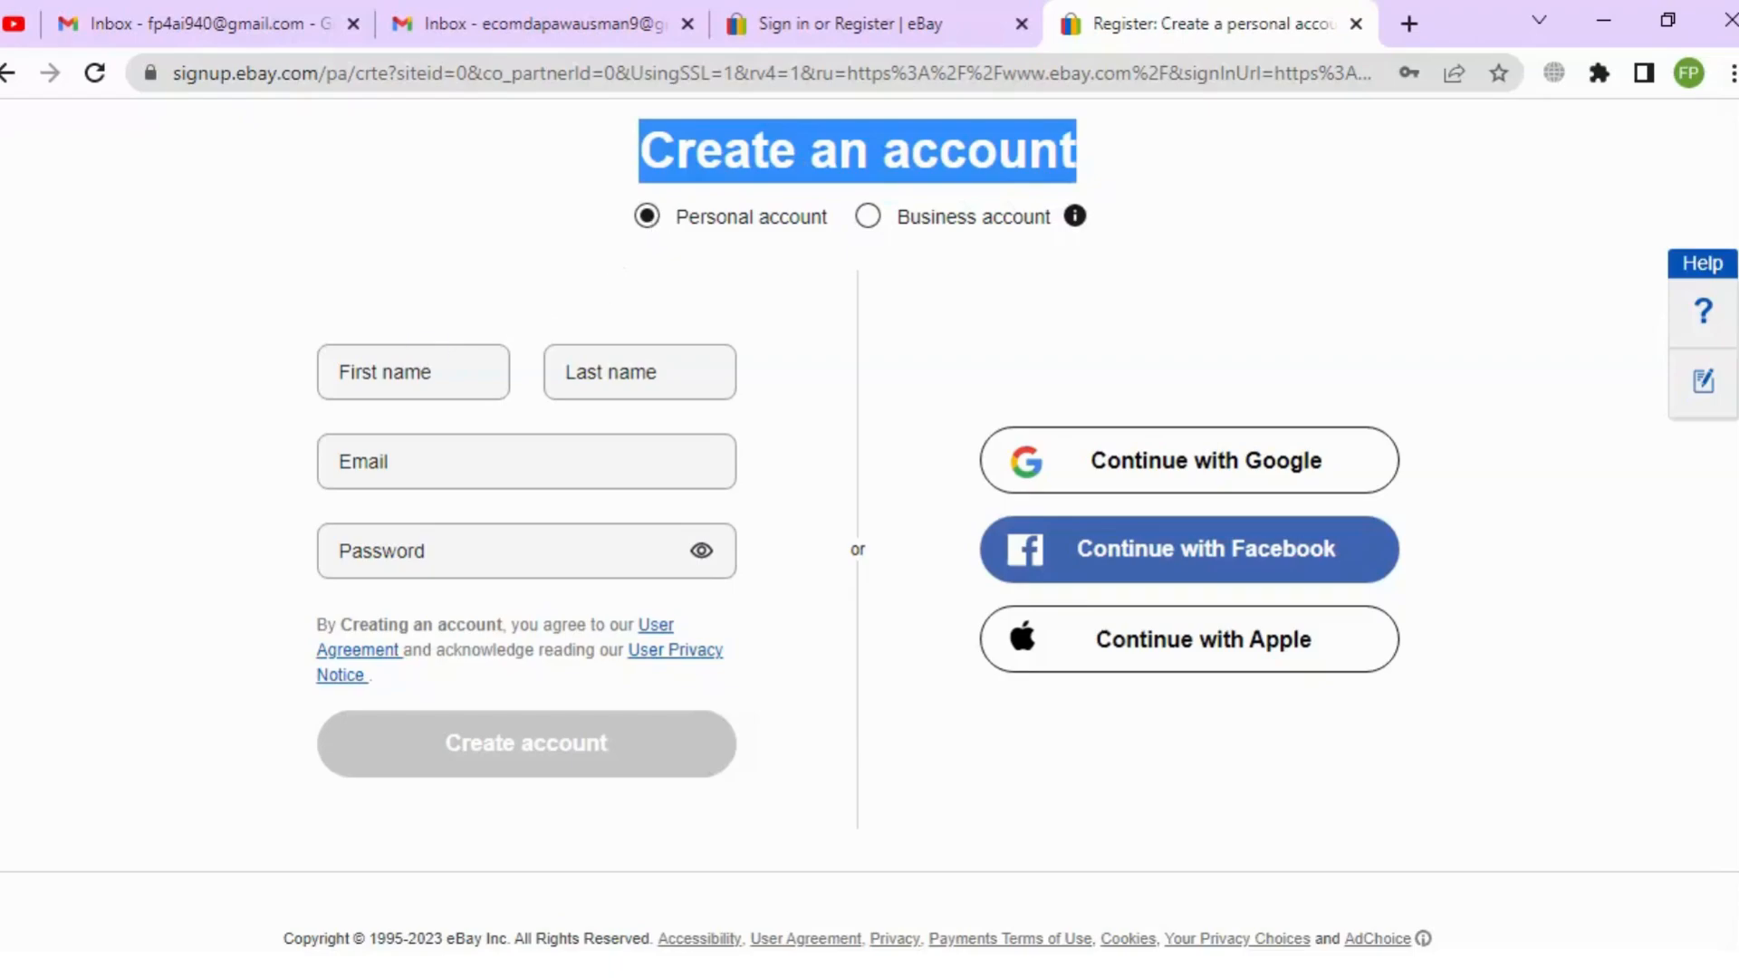
left_click(766, 272)
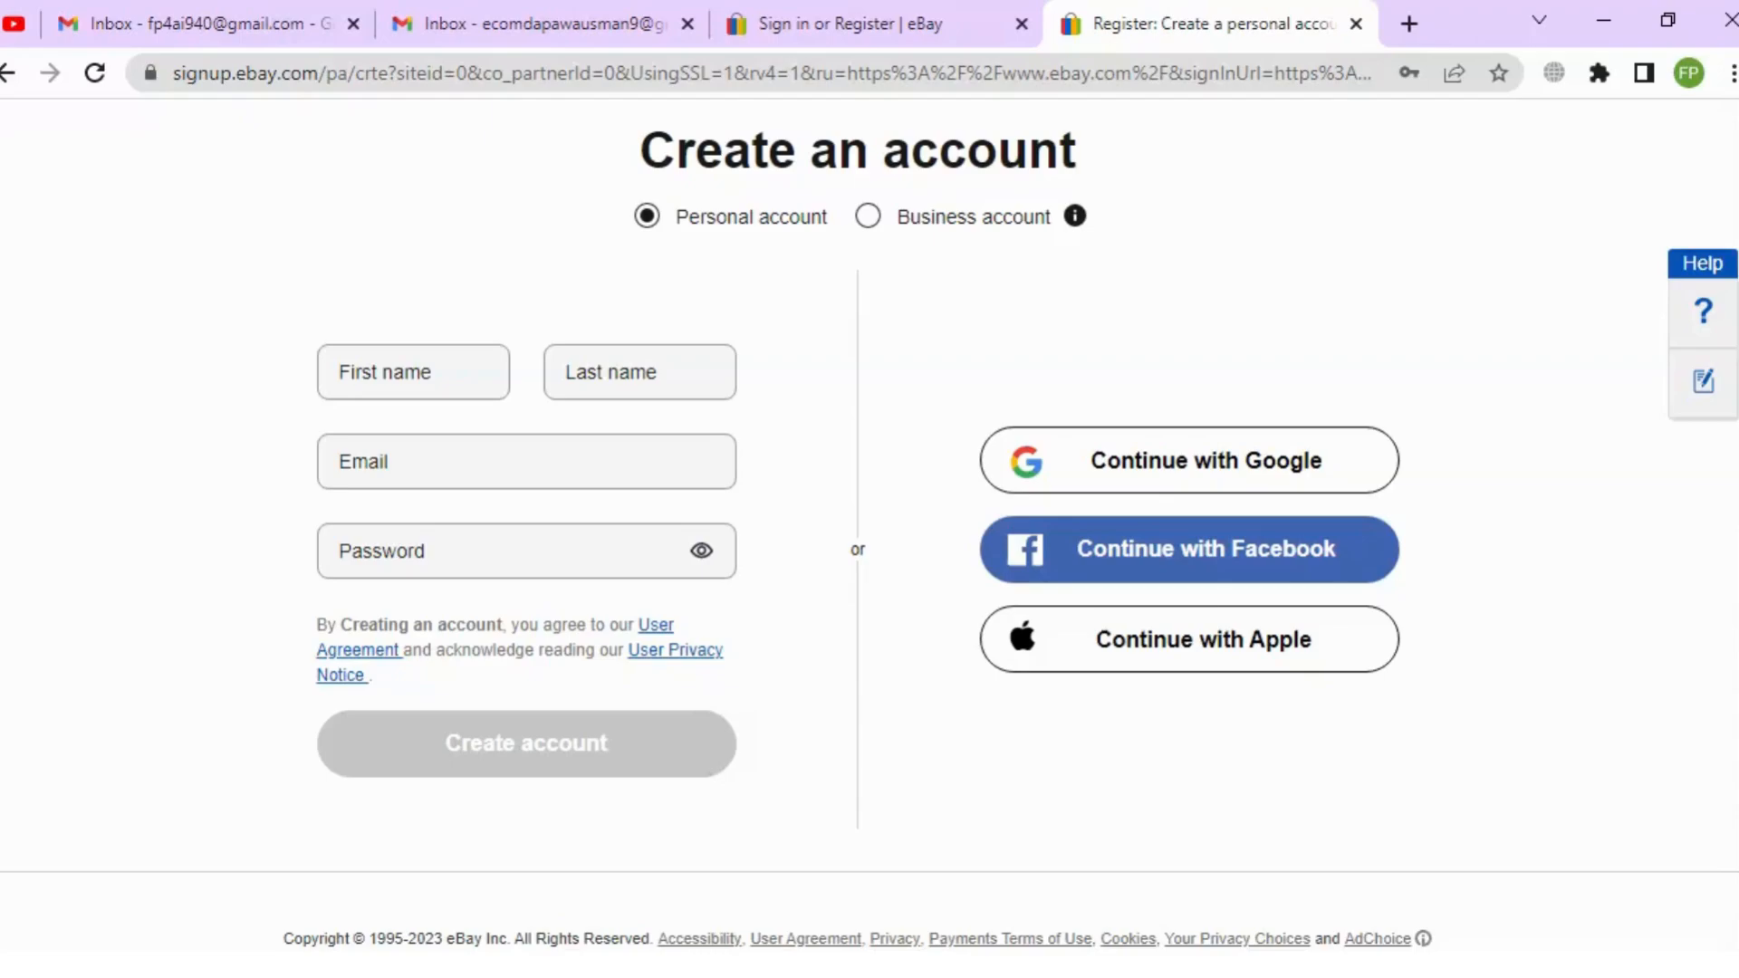
left_click(873, 220)
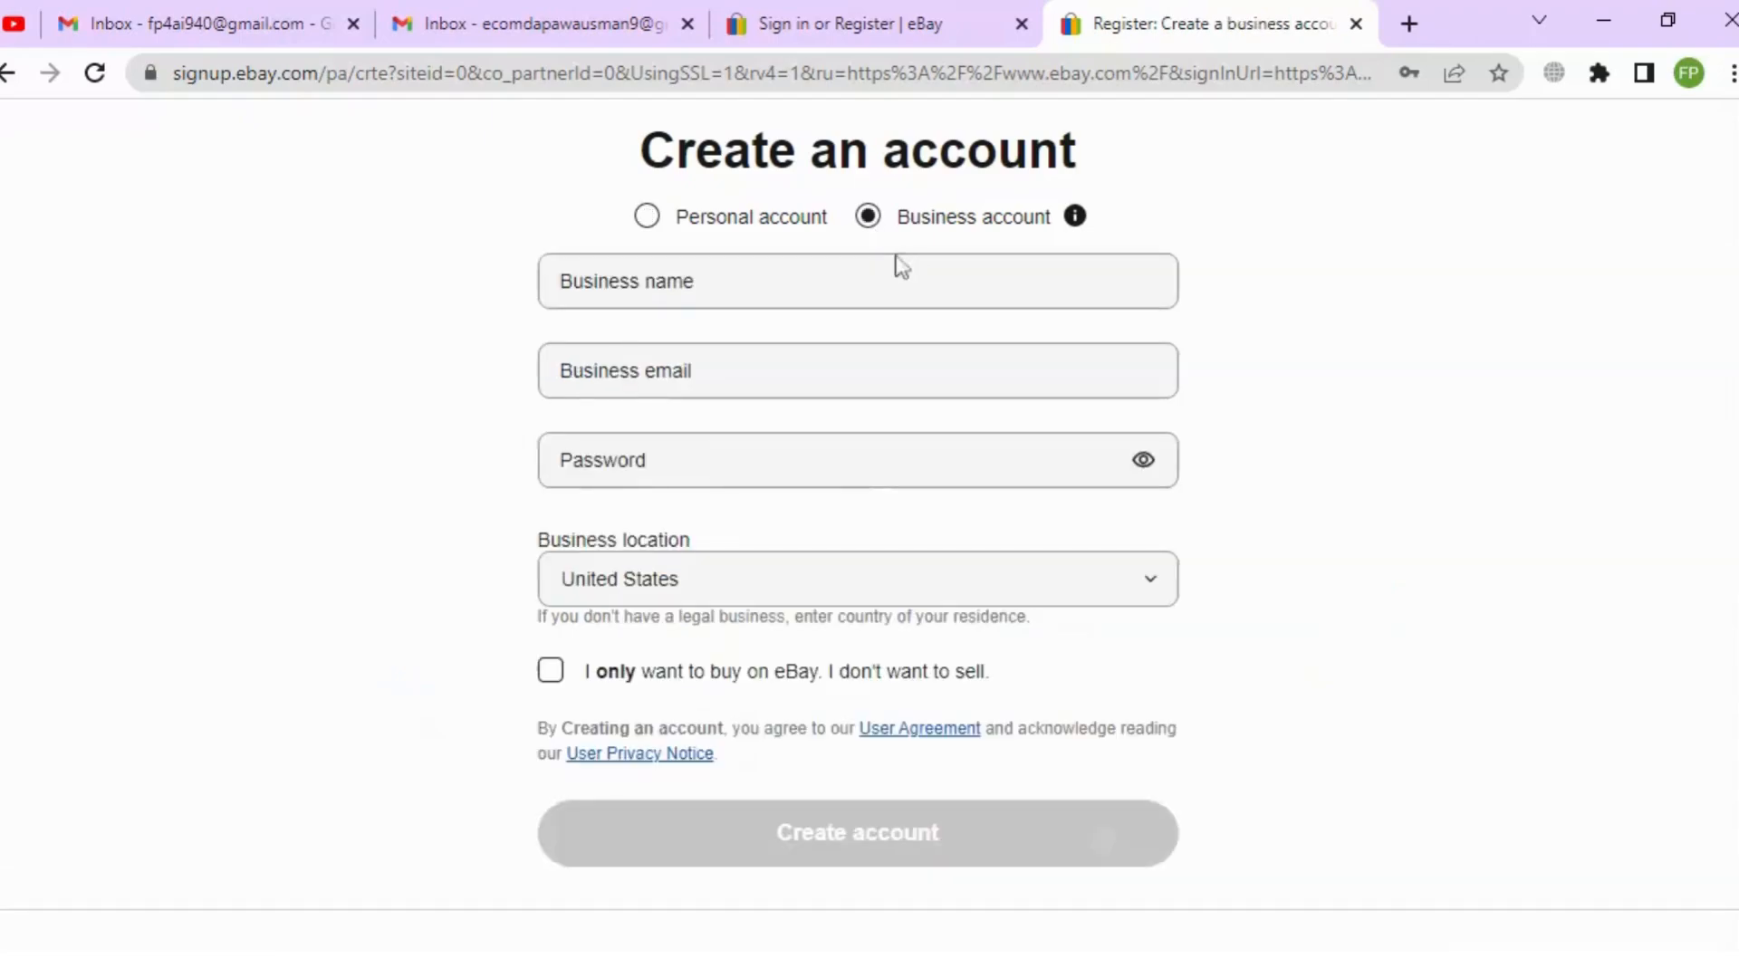
key("Tab")
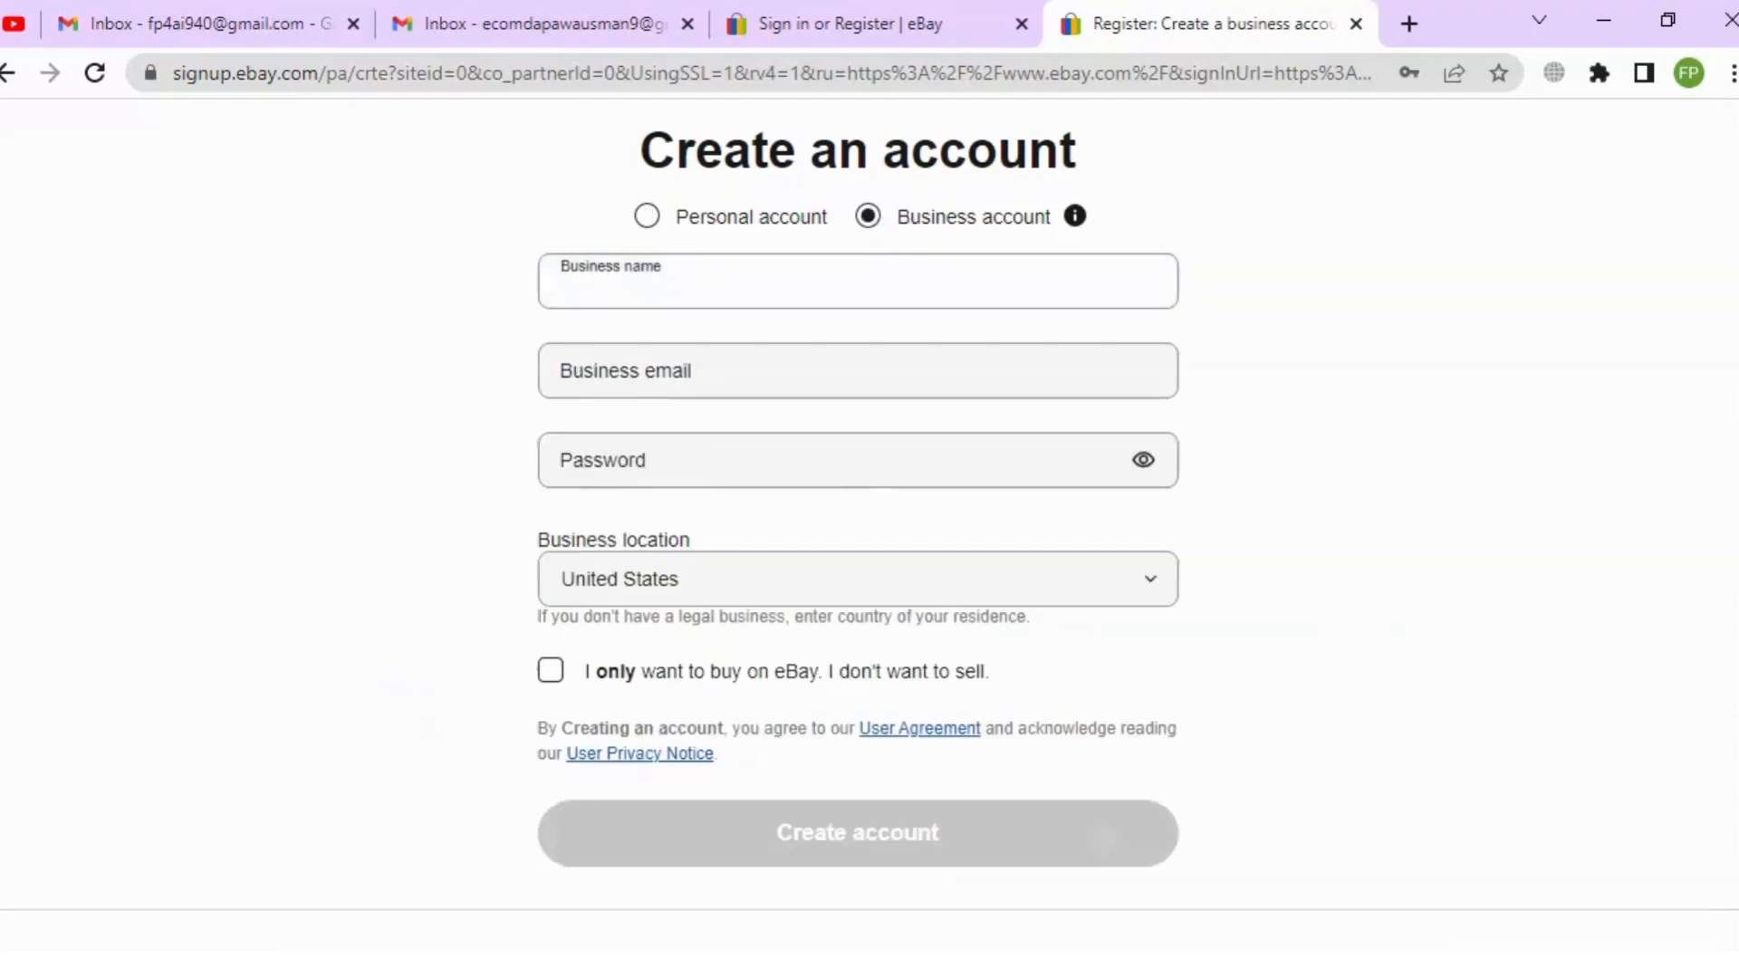
key("Tab")
key("Tab")
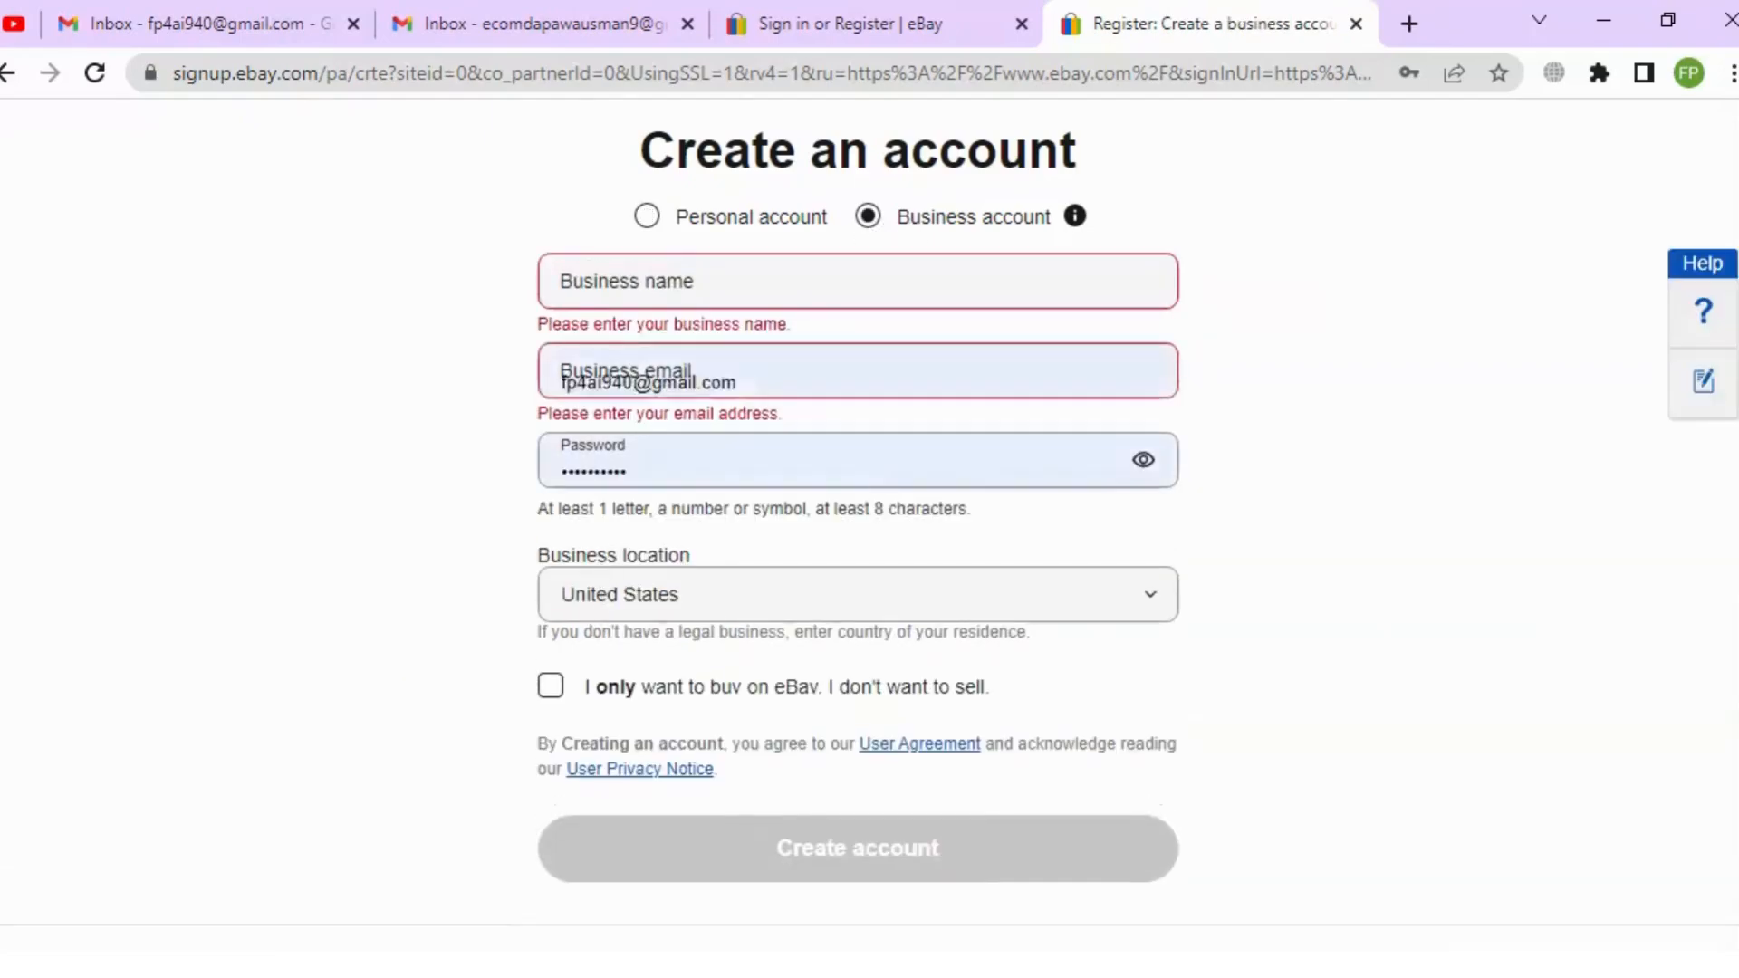
key("Tab")
key("p")
left_click(1405, 531)
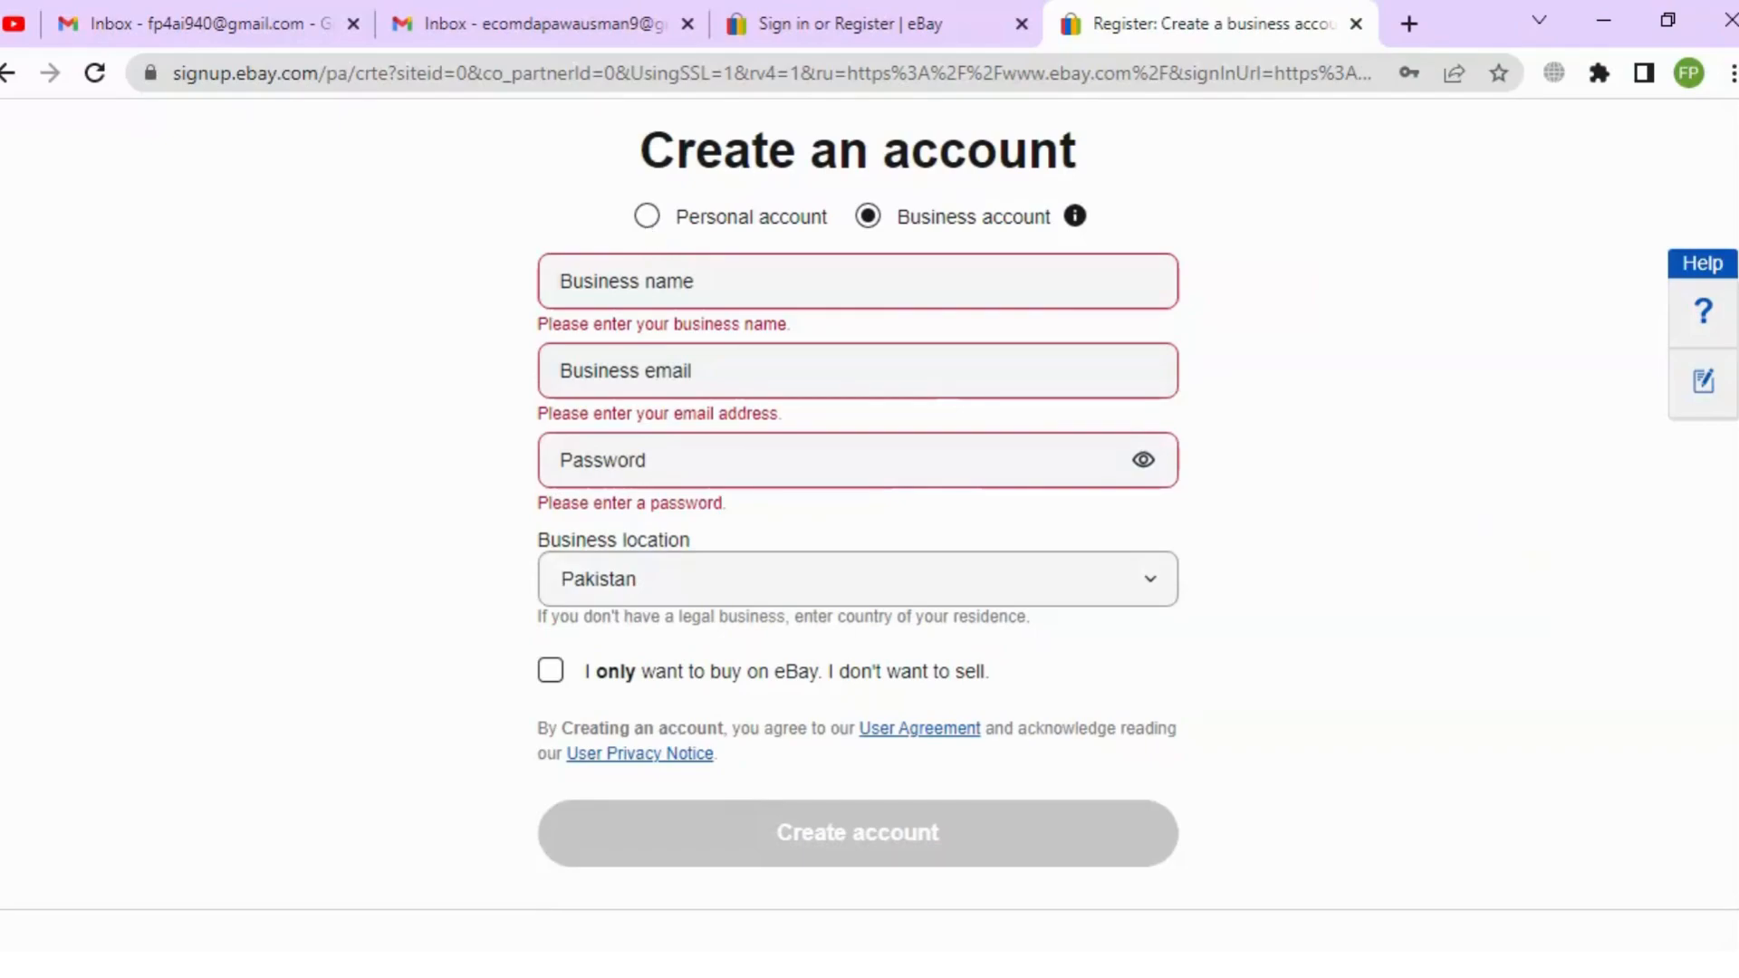
left_click(647, 217)
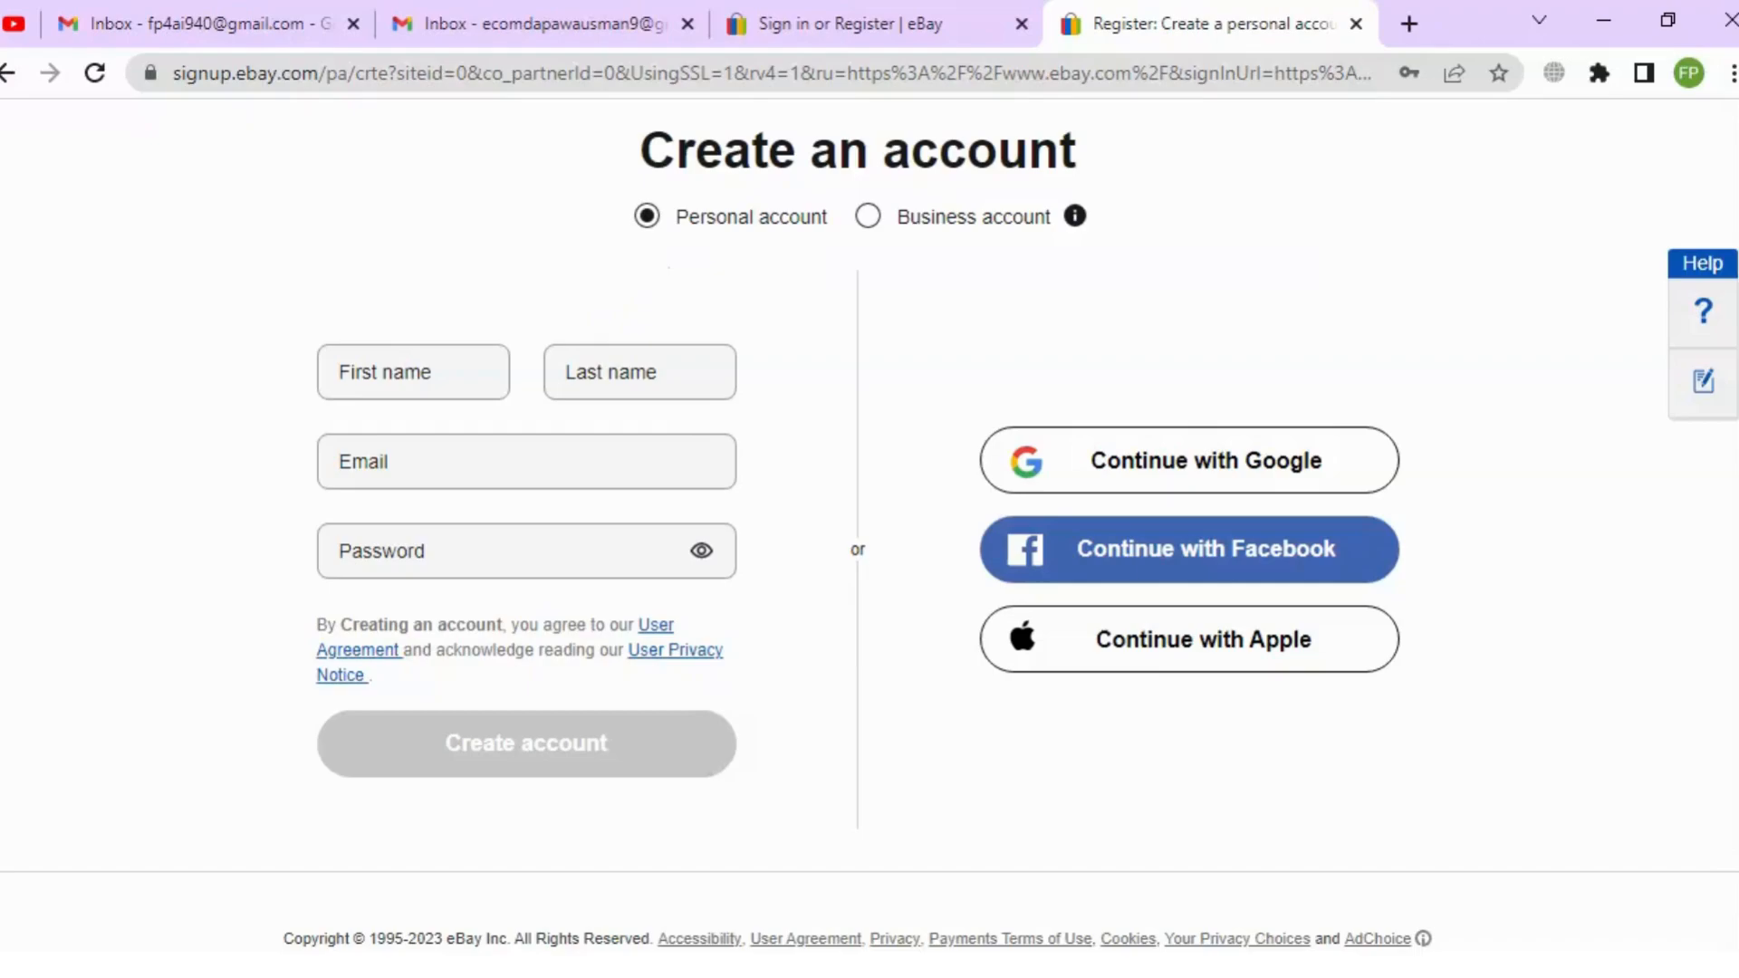
Enter the first name and last name in the personal account registration form
left_click(412, 372)
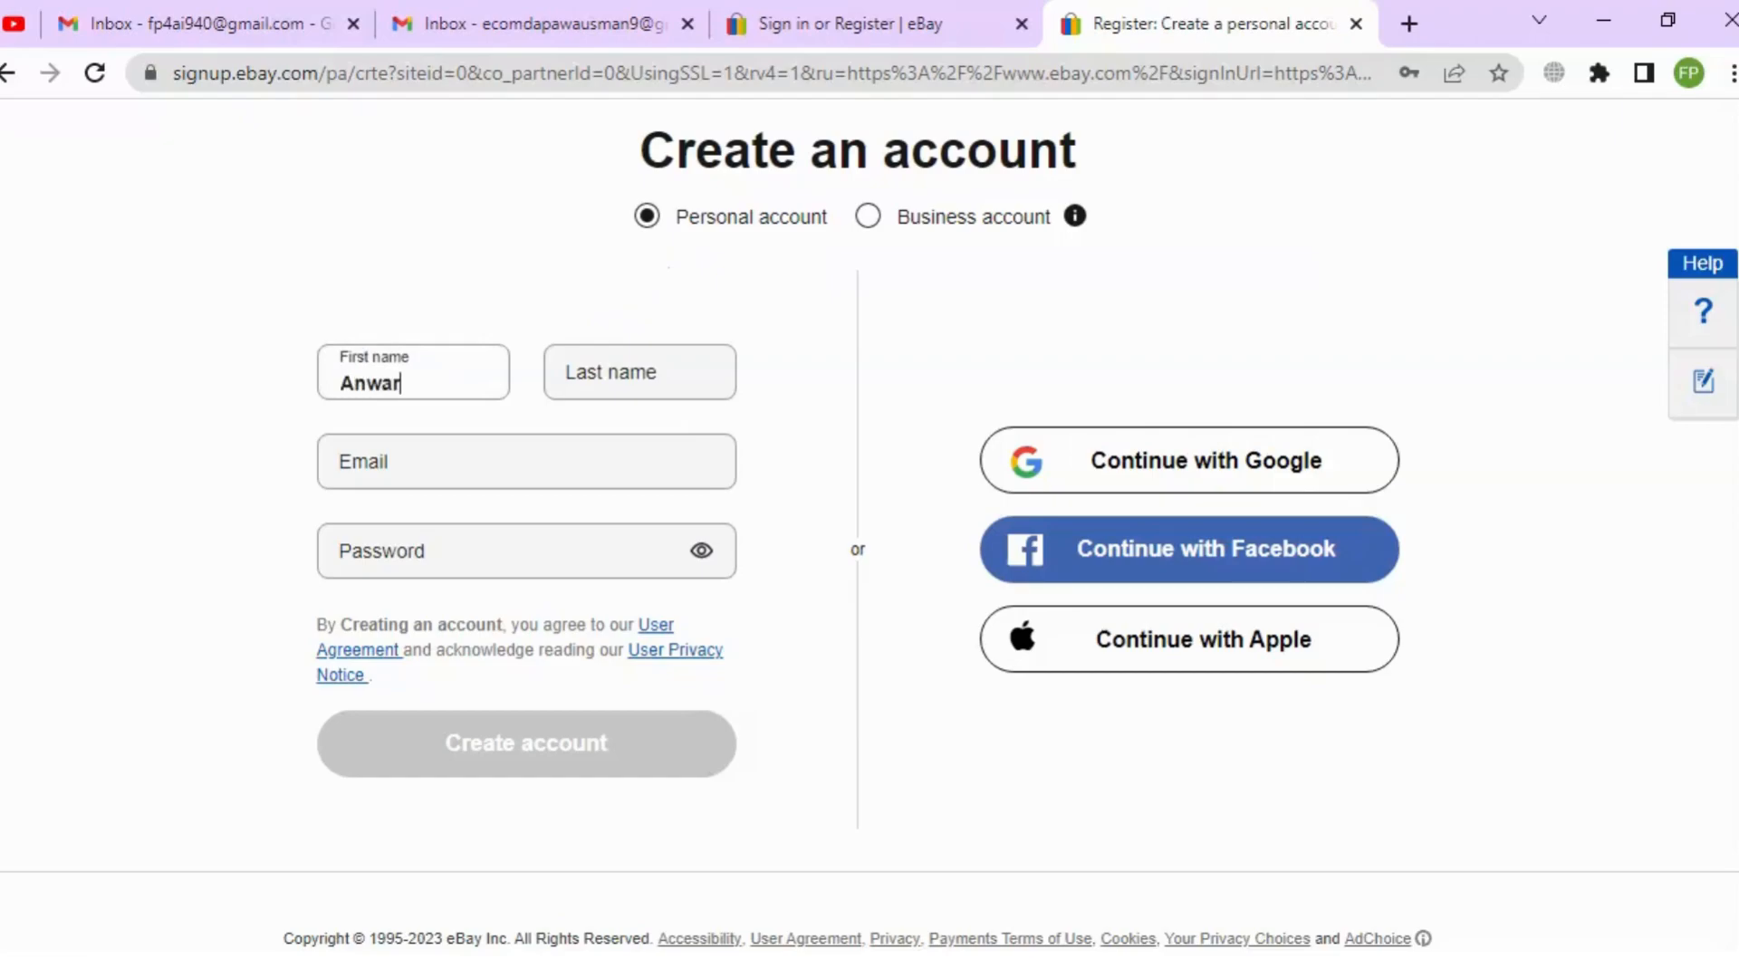
left_click(639, 372)
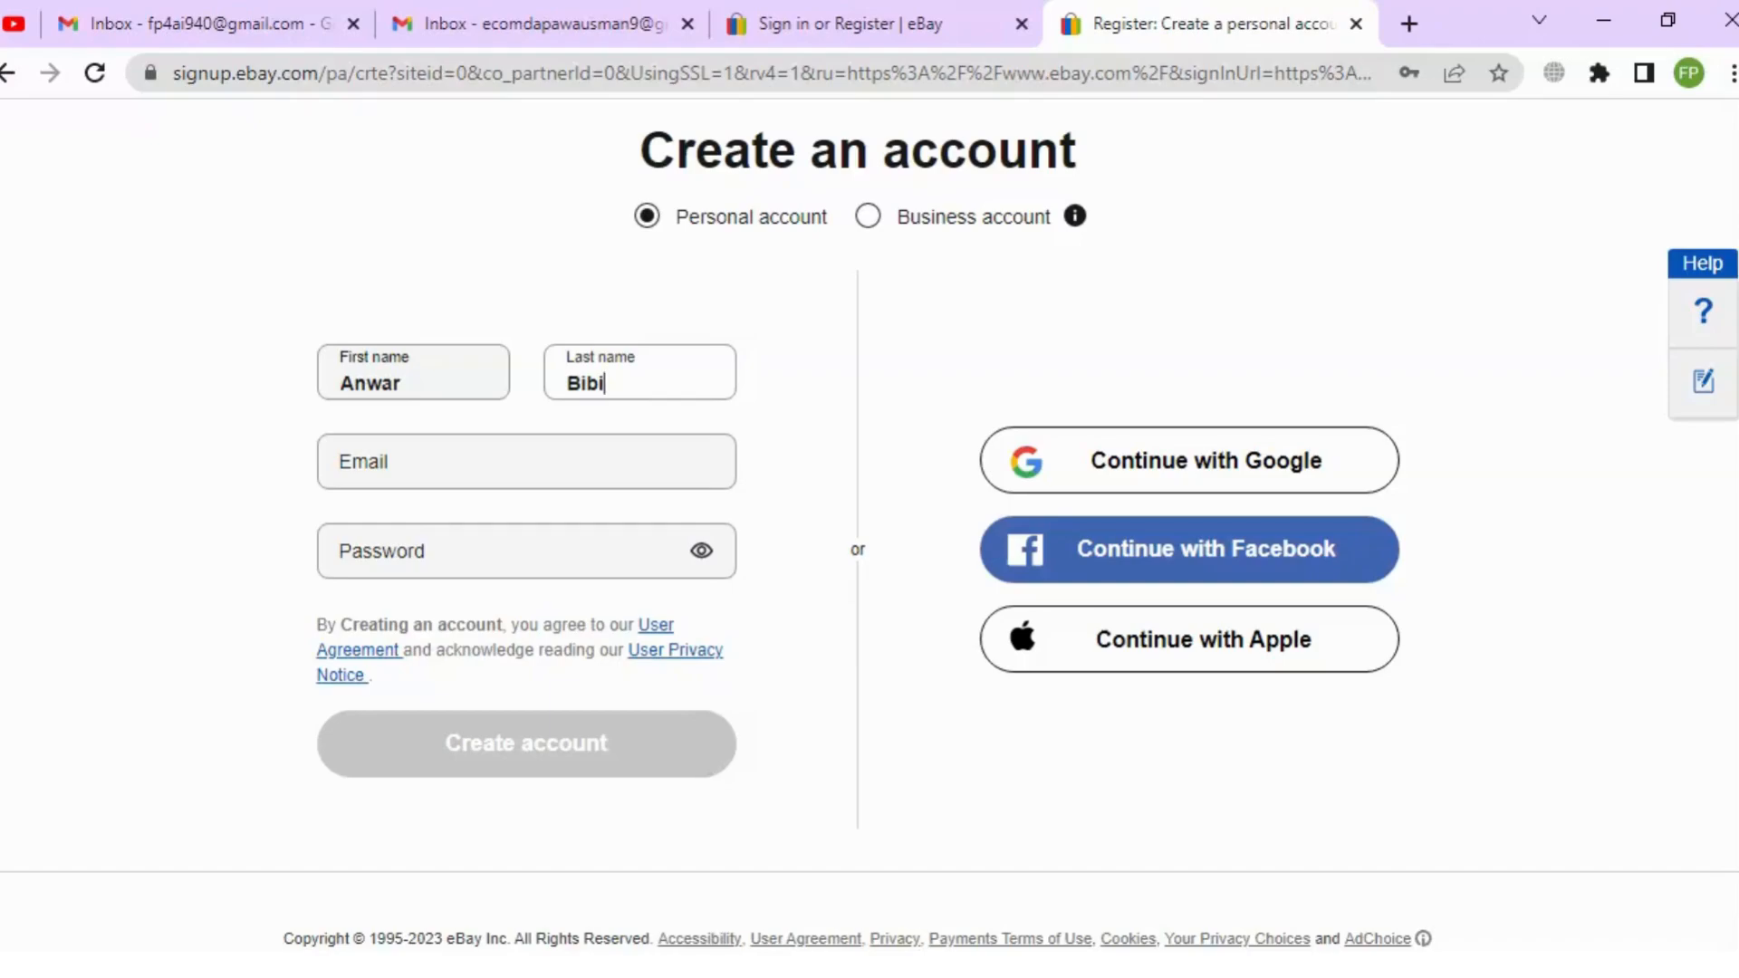
Copy the email address of the second Gmail account from its account menu
left_click(783, 11)
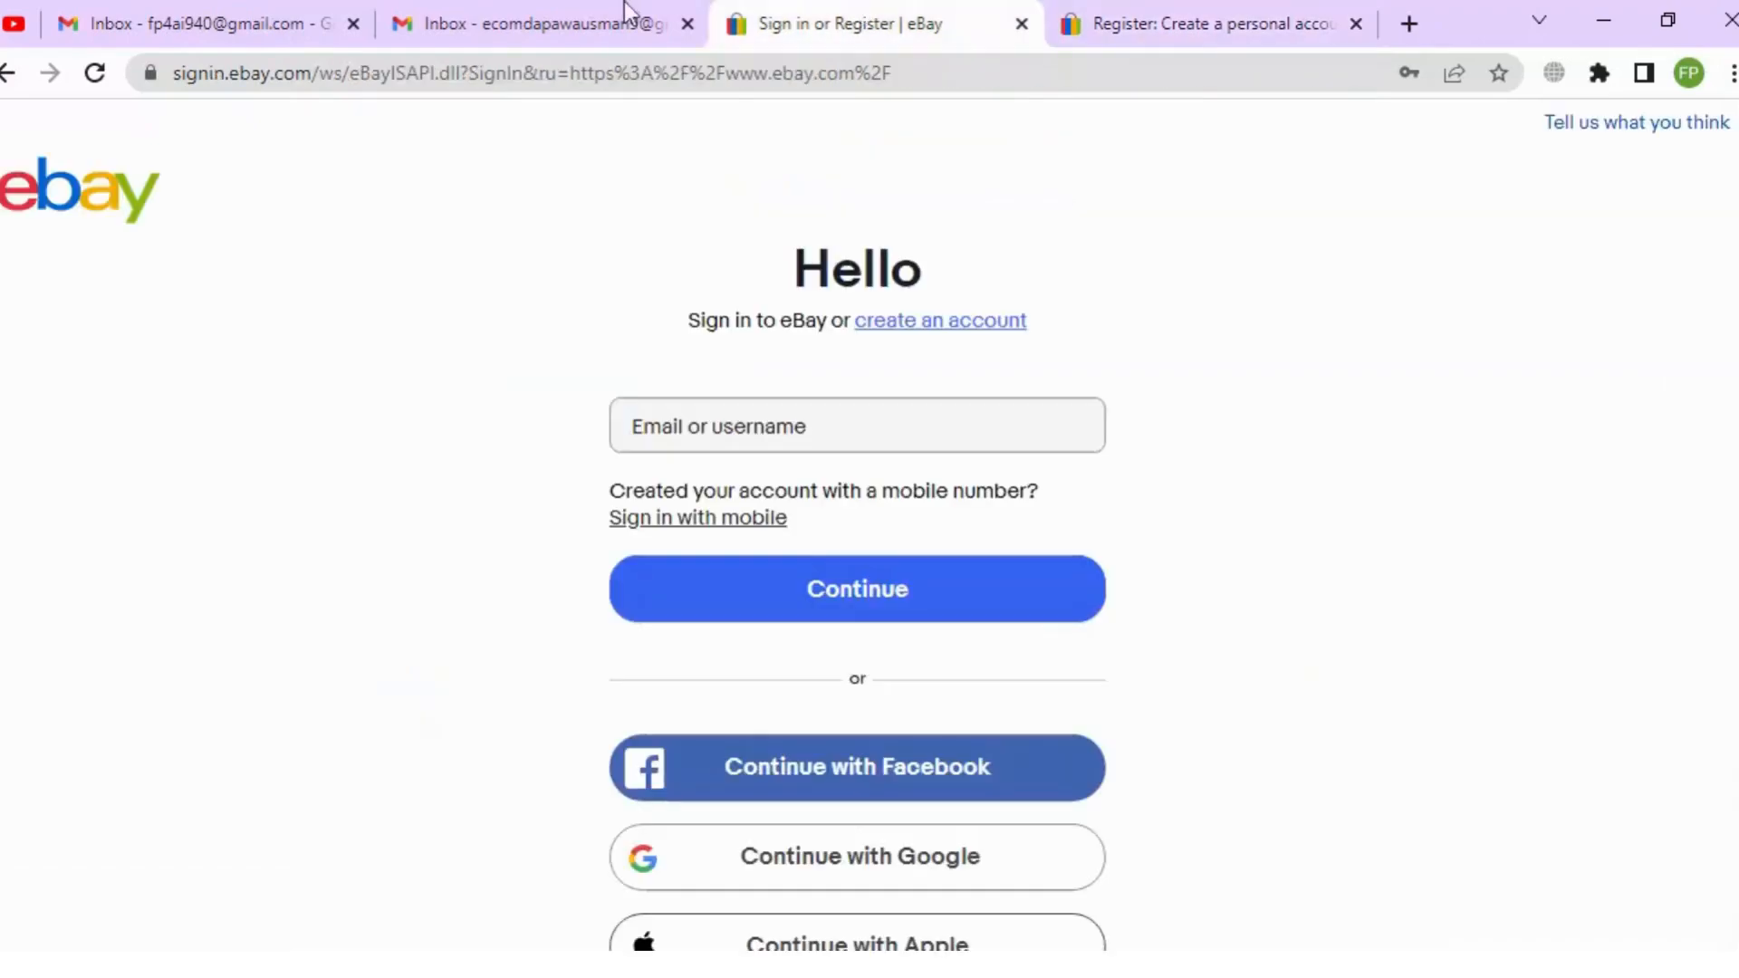
left_click(536, 11)
left_click(1716, 144)
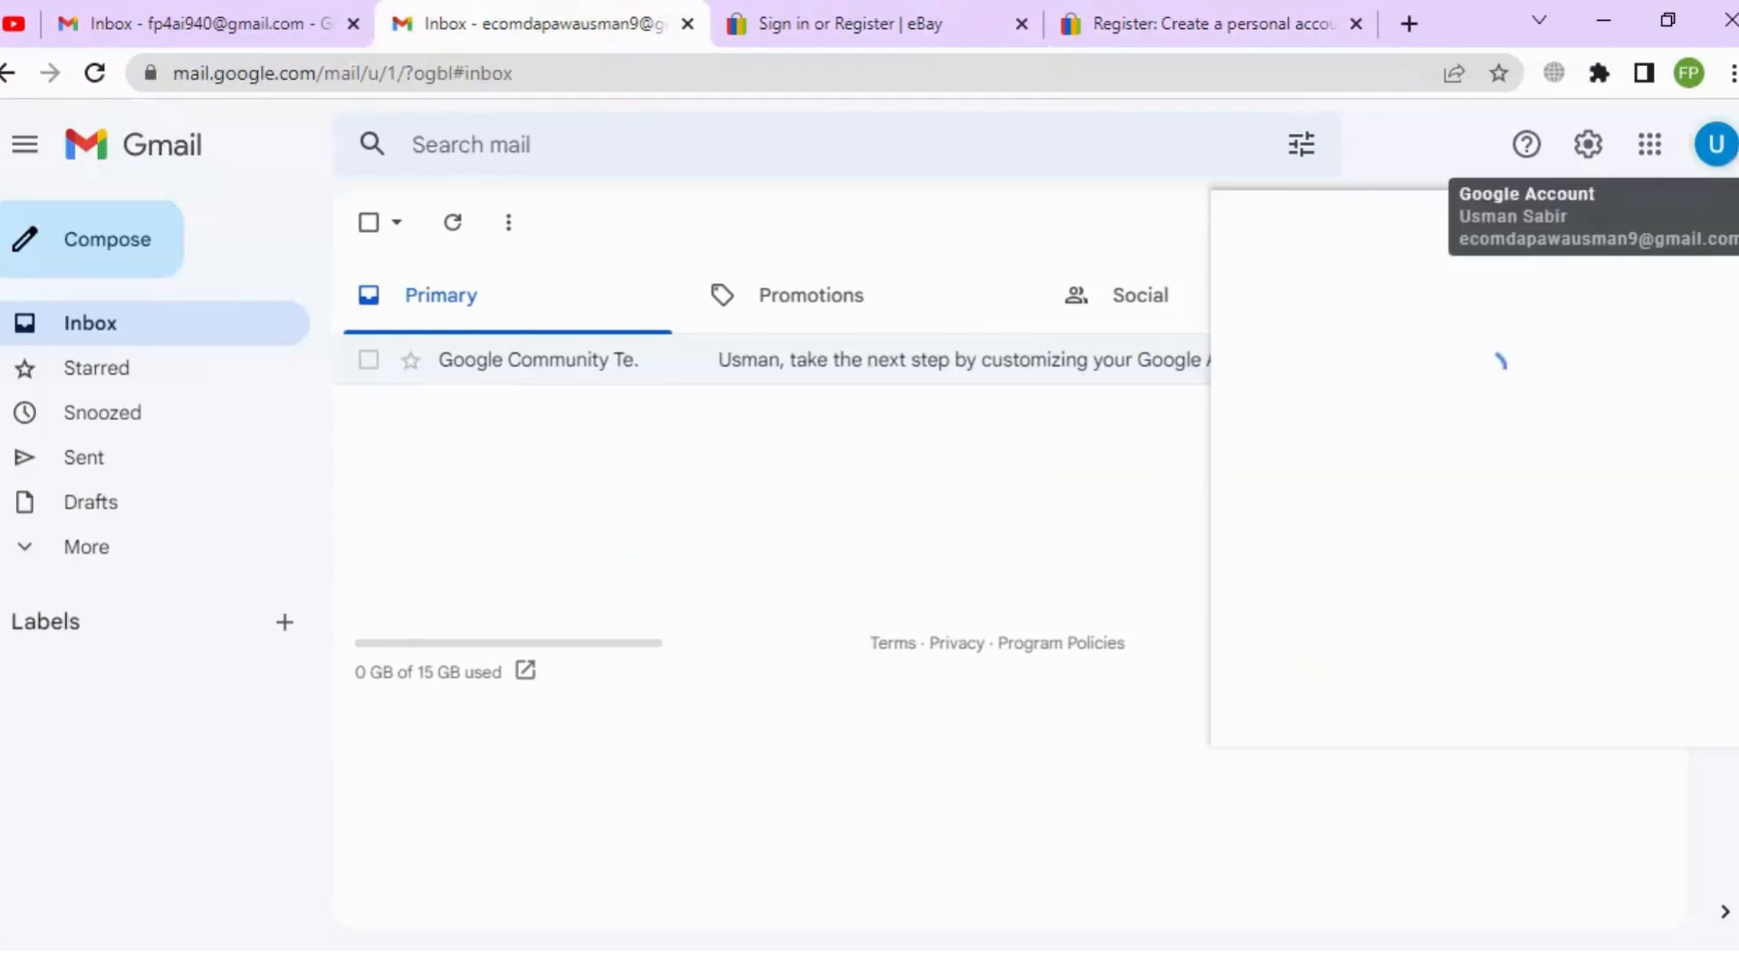
left_click_drag(1358, 281, 1619, 282)
key("ctrl+c")
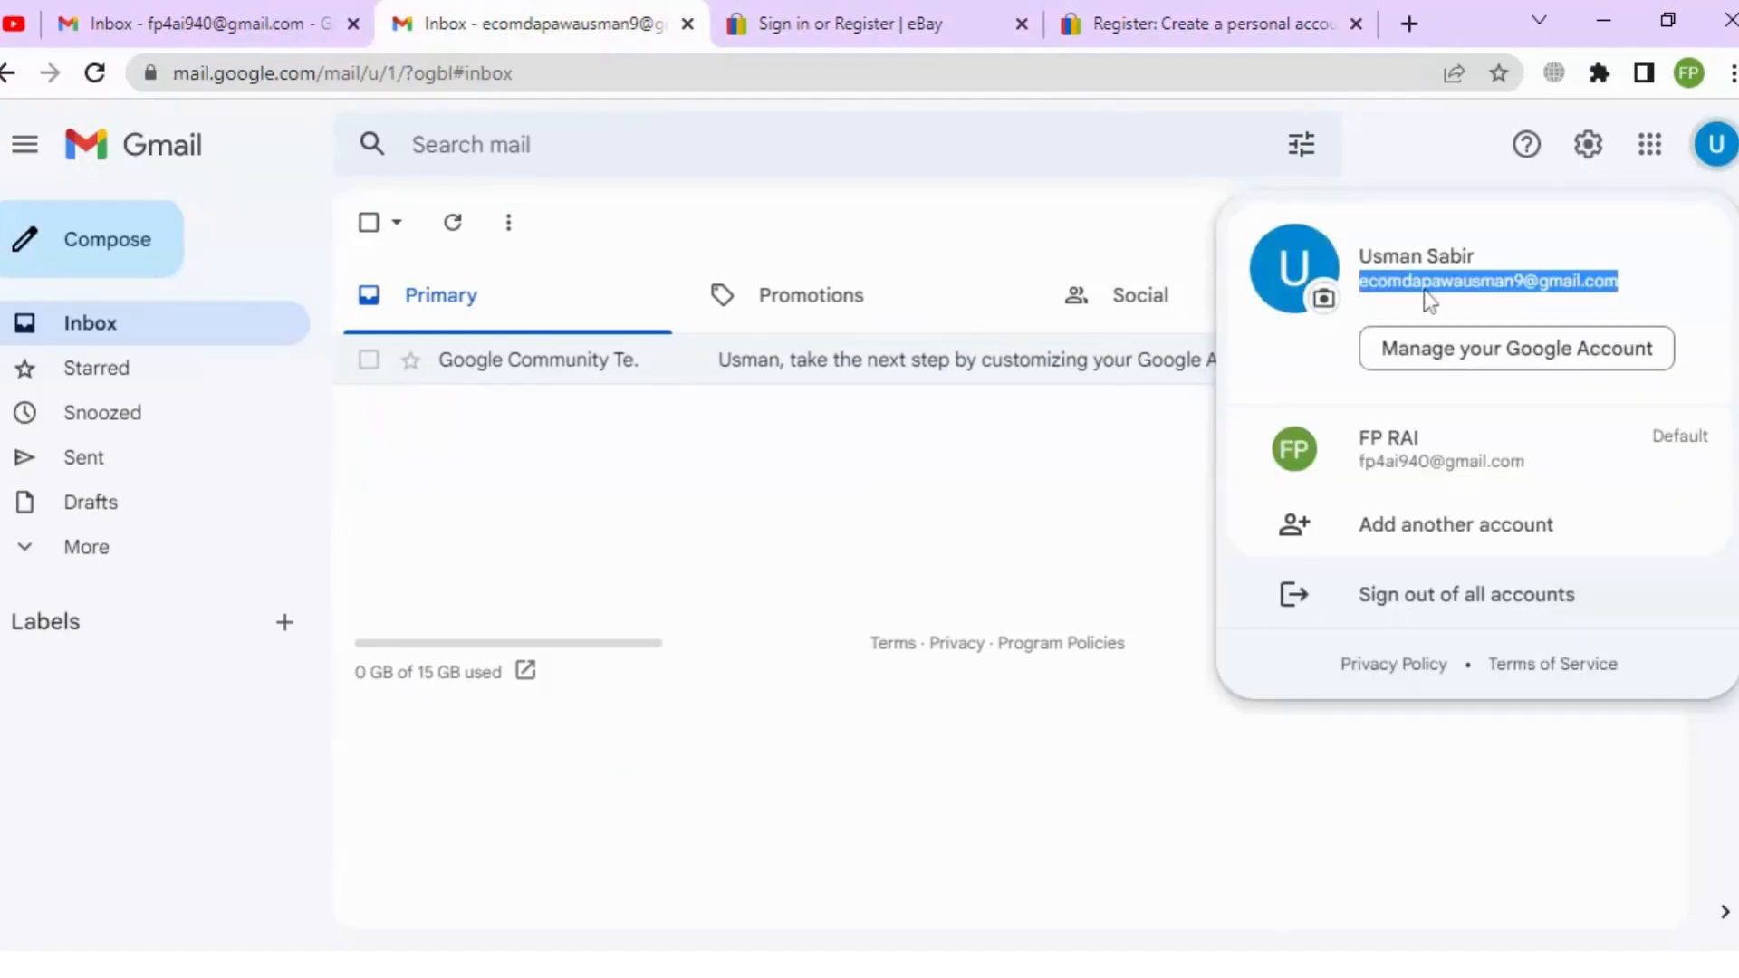
Paste the copied email into the registration form, fill in the saved account password, and create the account
left_click(1186, 11)
left_click(507, 466)
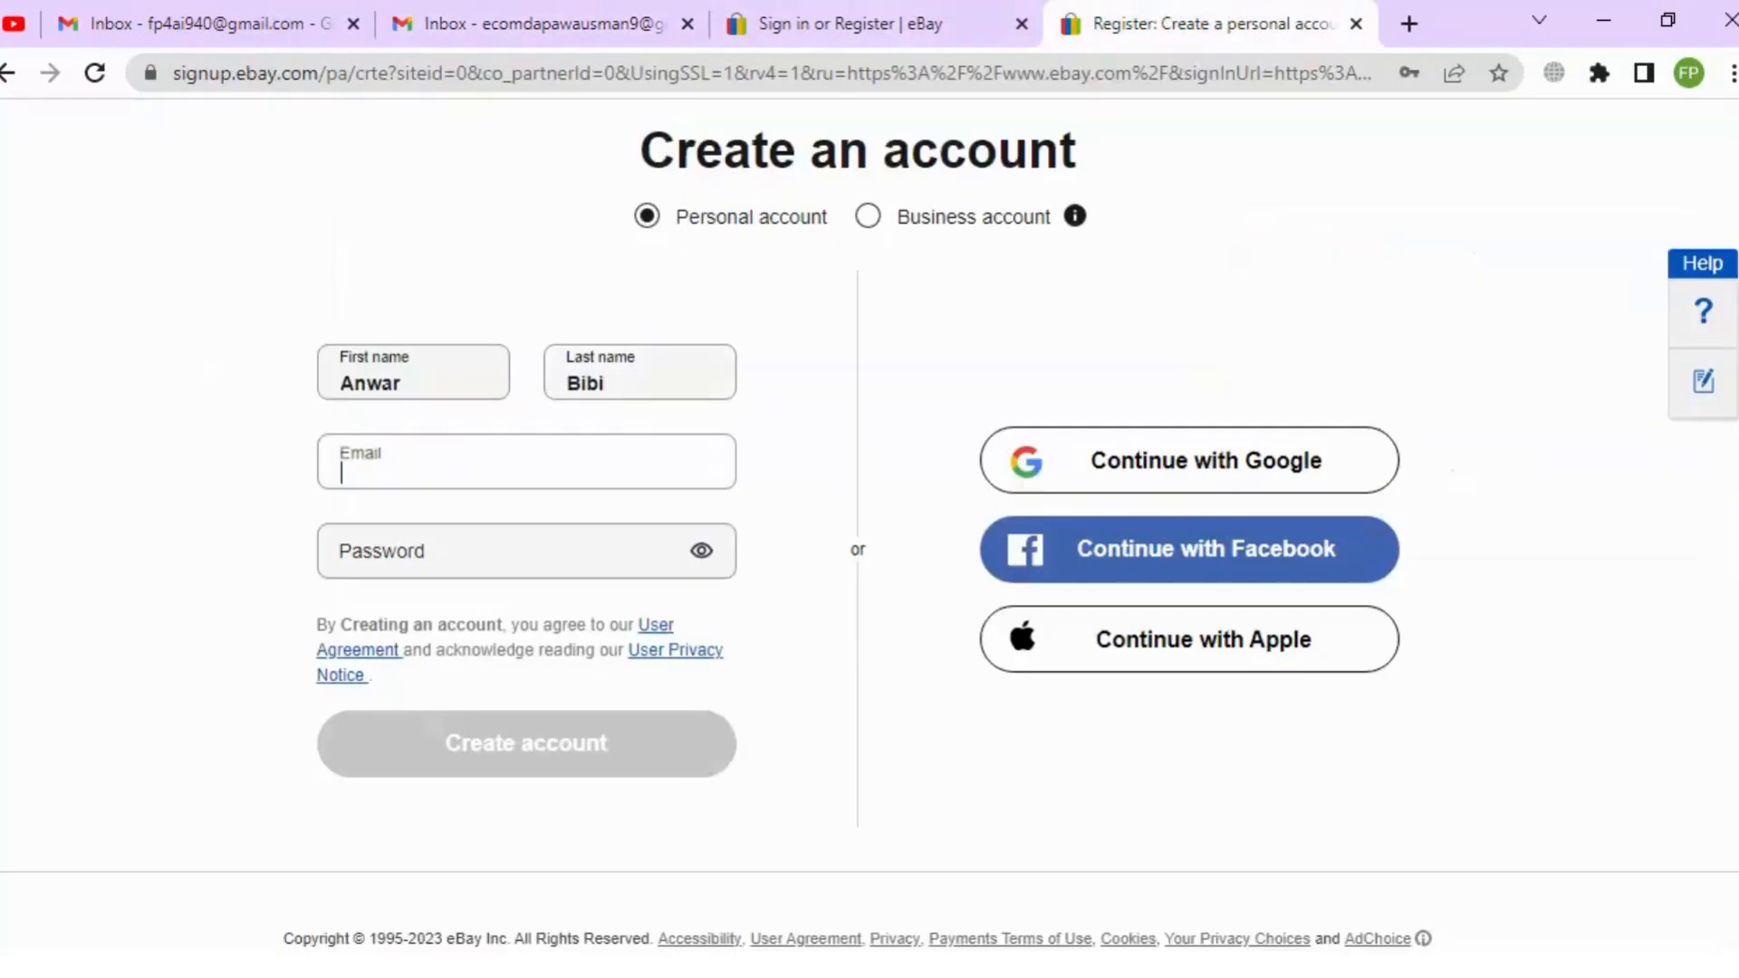
key("ctrl+v")
key("Tab")
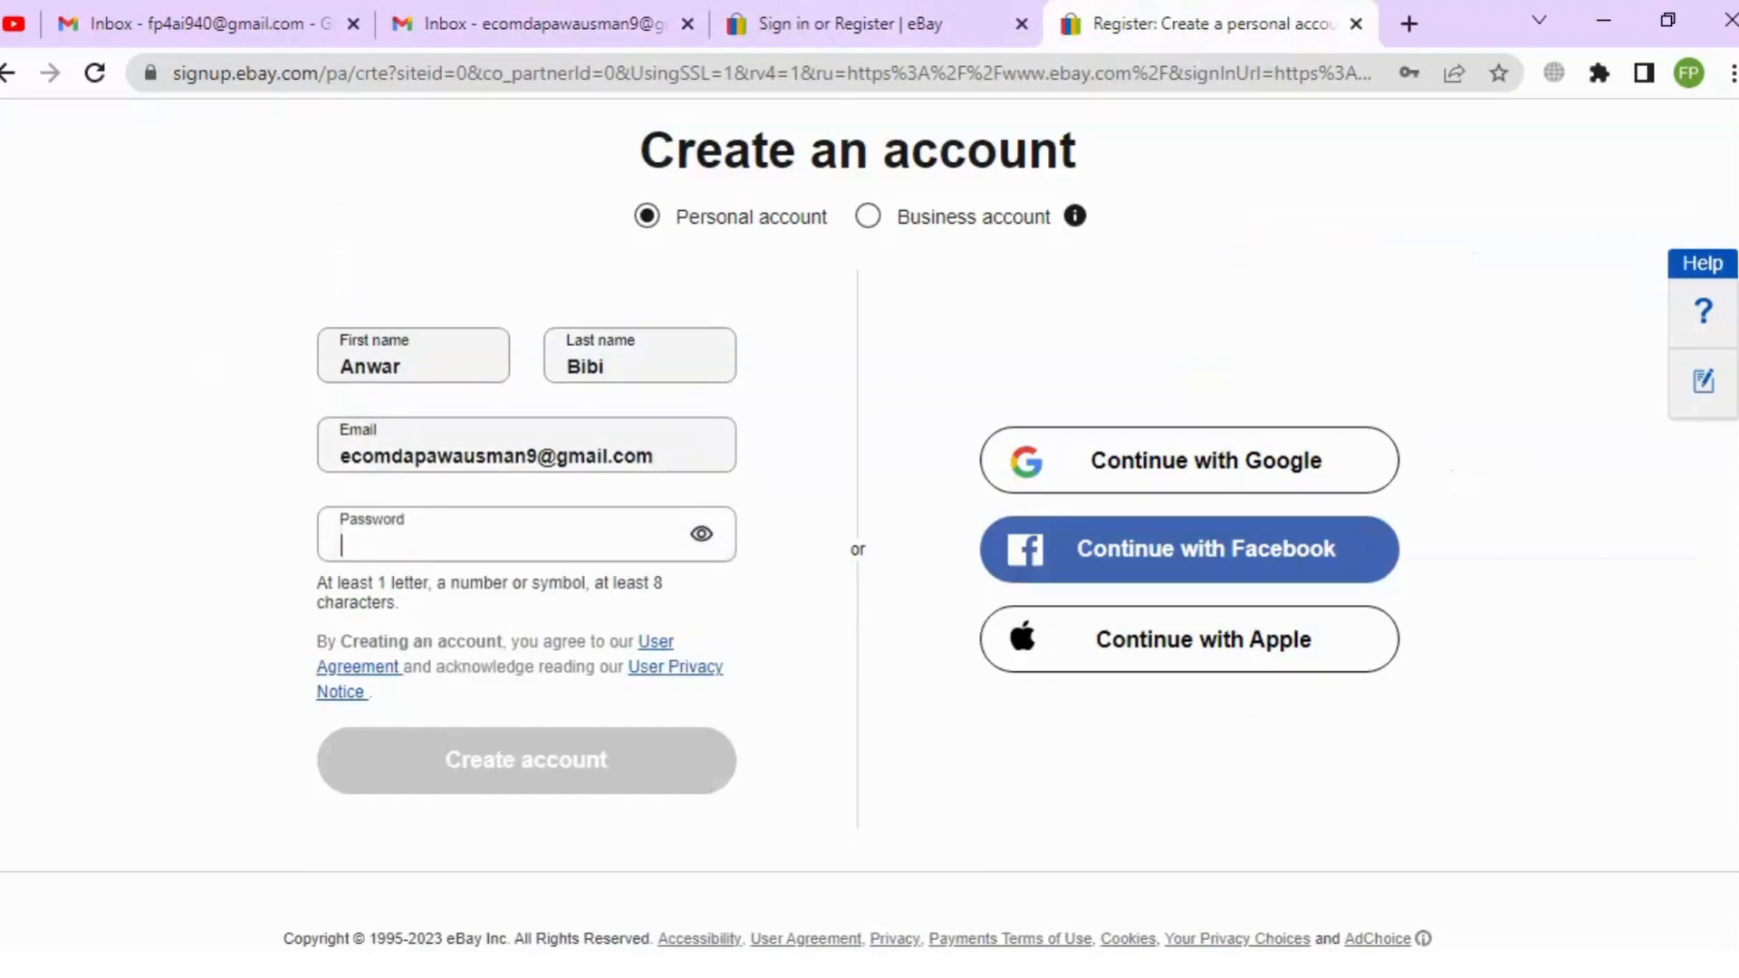
key("Down")
key("Return")
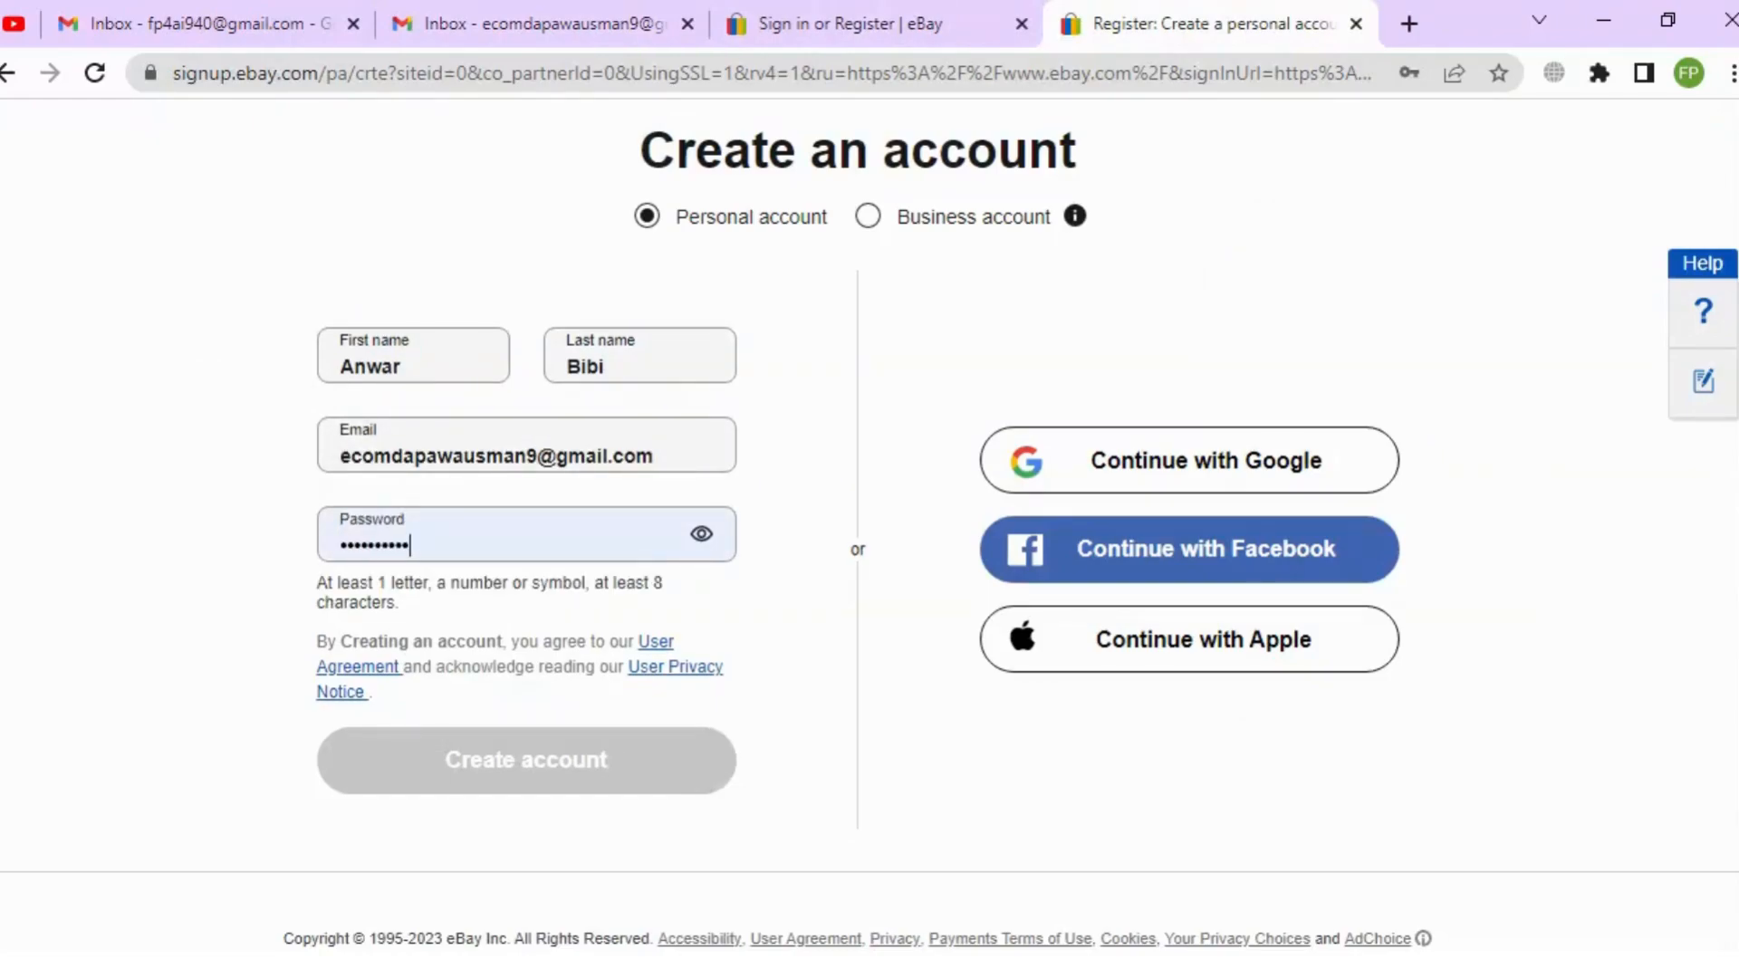
left_click(477, 768)
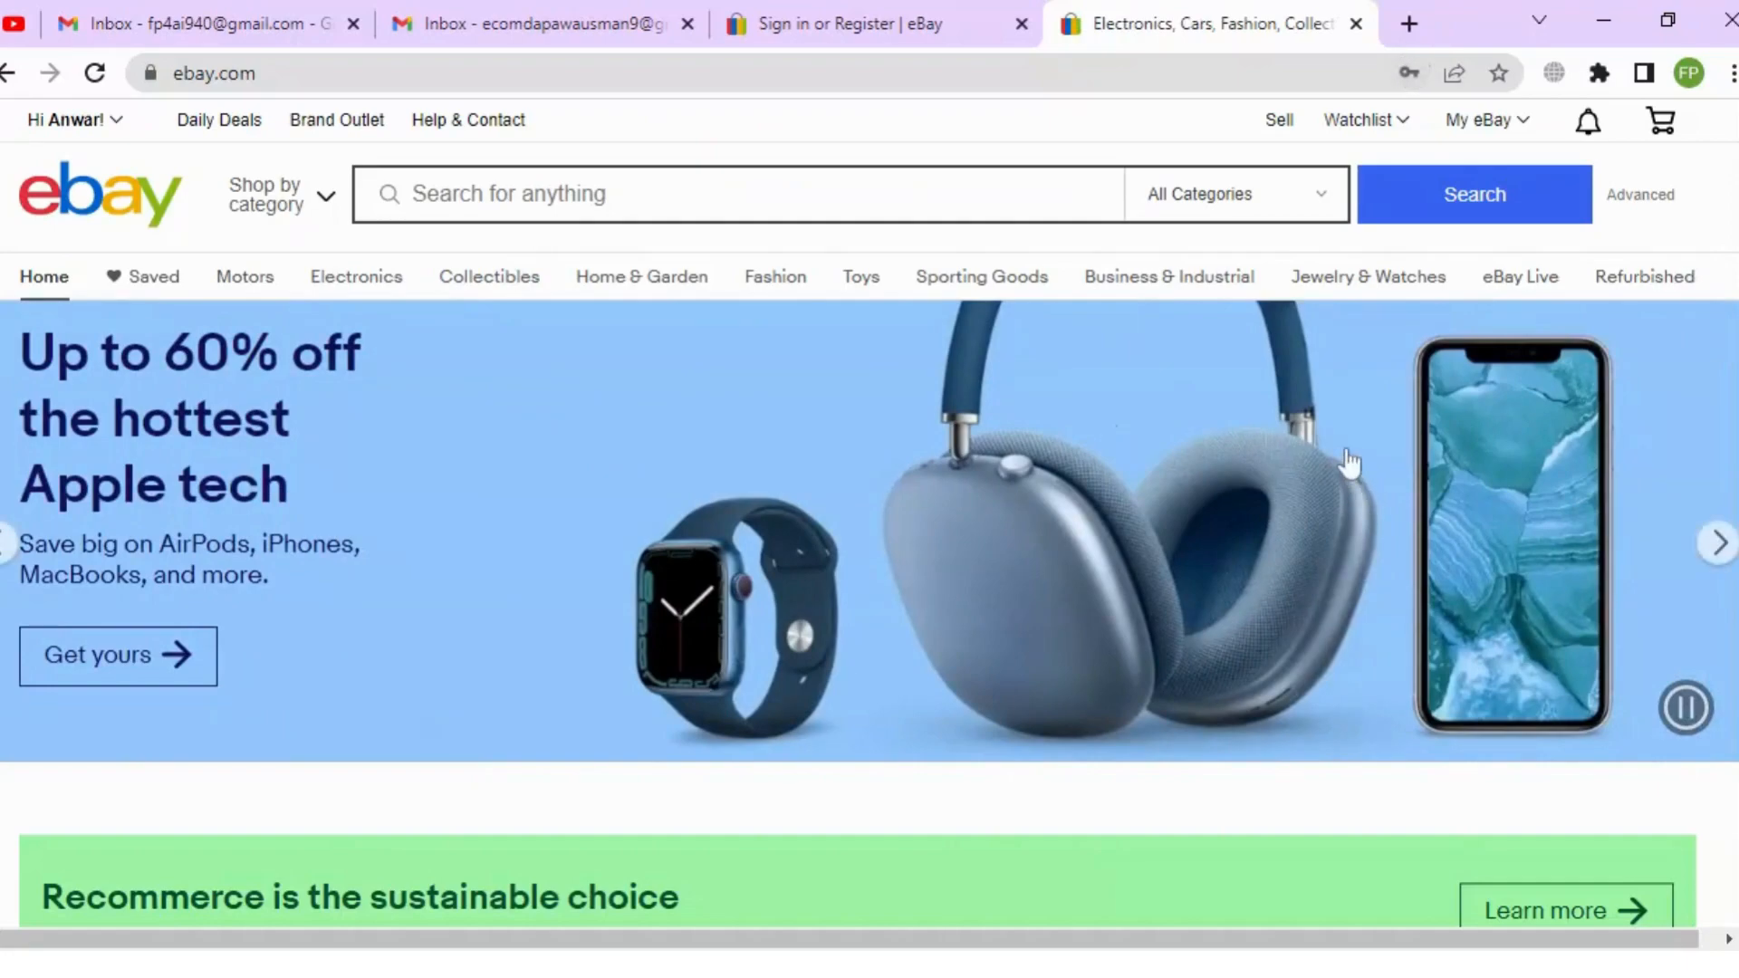
Open the Selling page from the My eBay menu in a new tab and switch to it
mouse_move(1486, 125)
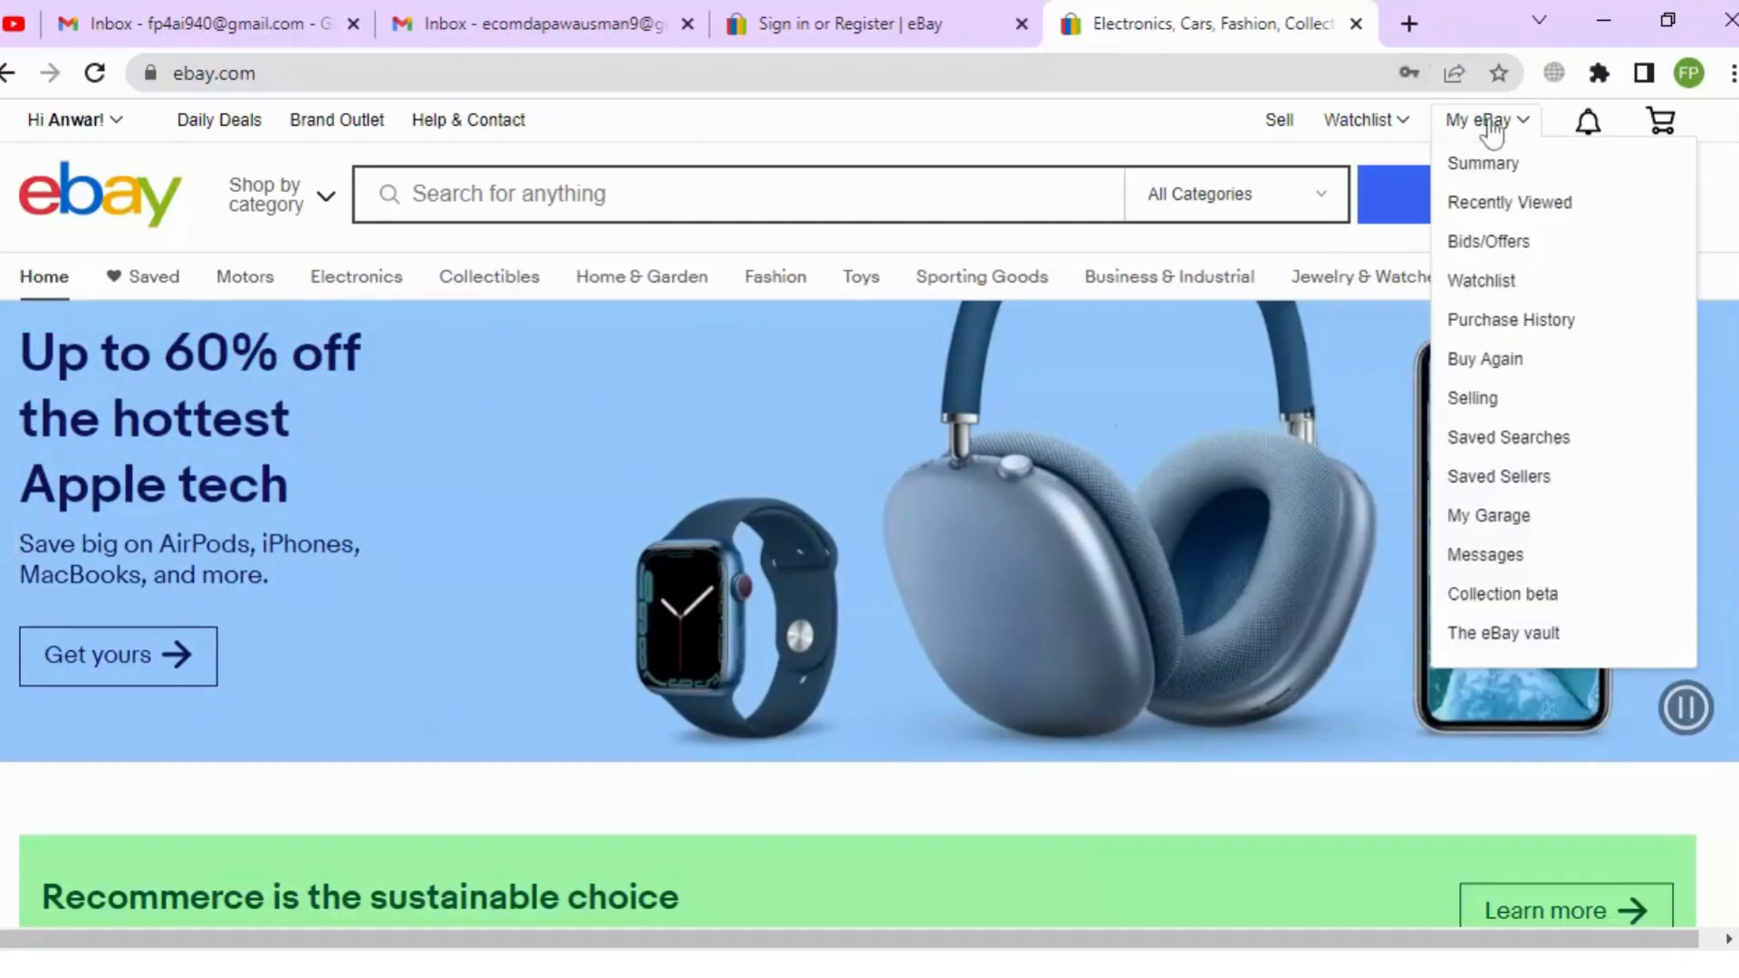
middle_click(1464, 404)
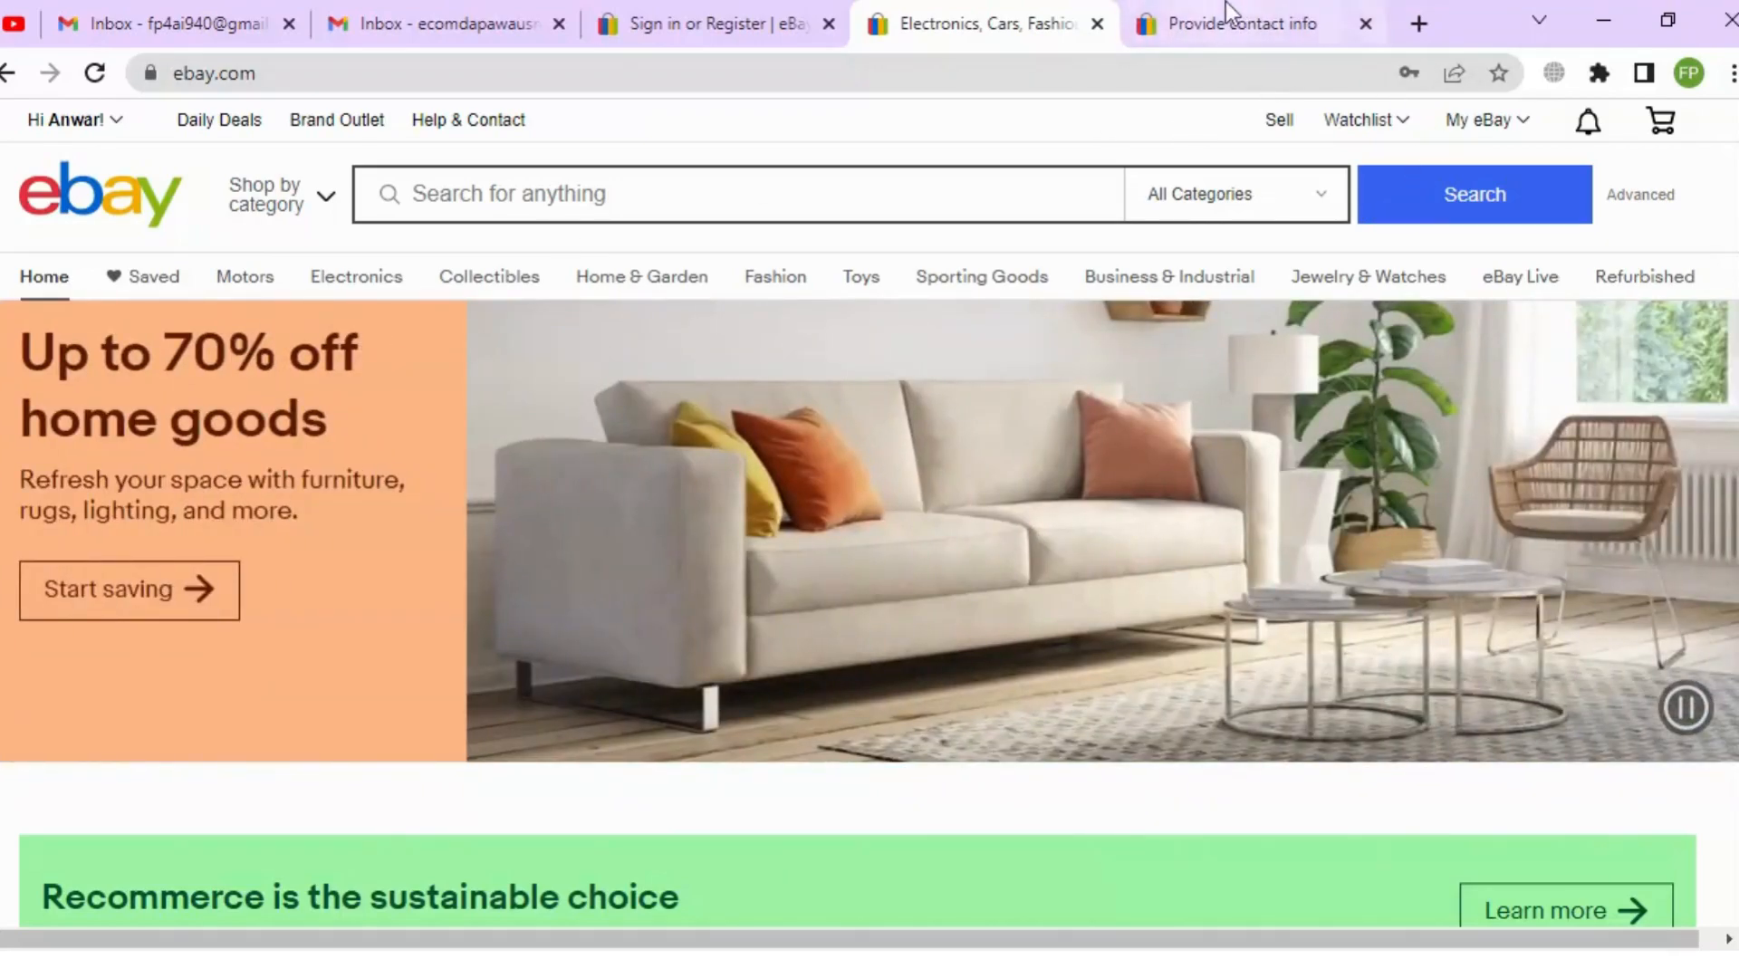
left_click(1228, 10)
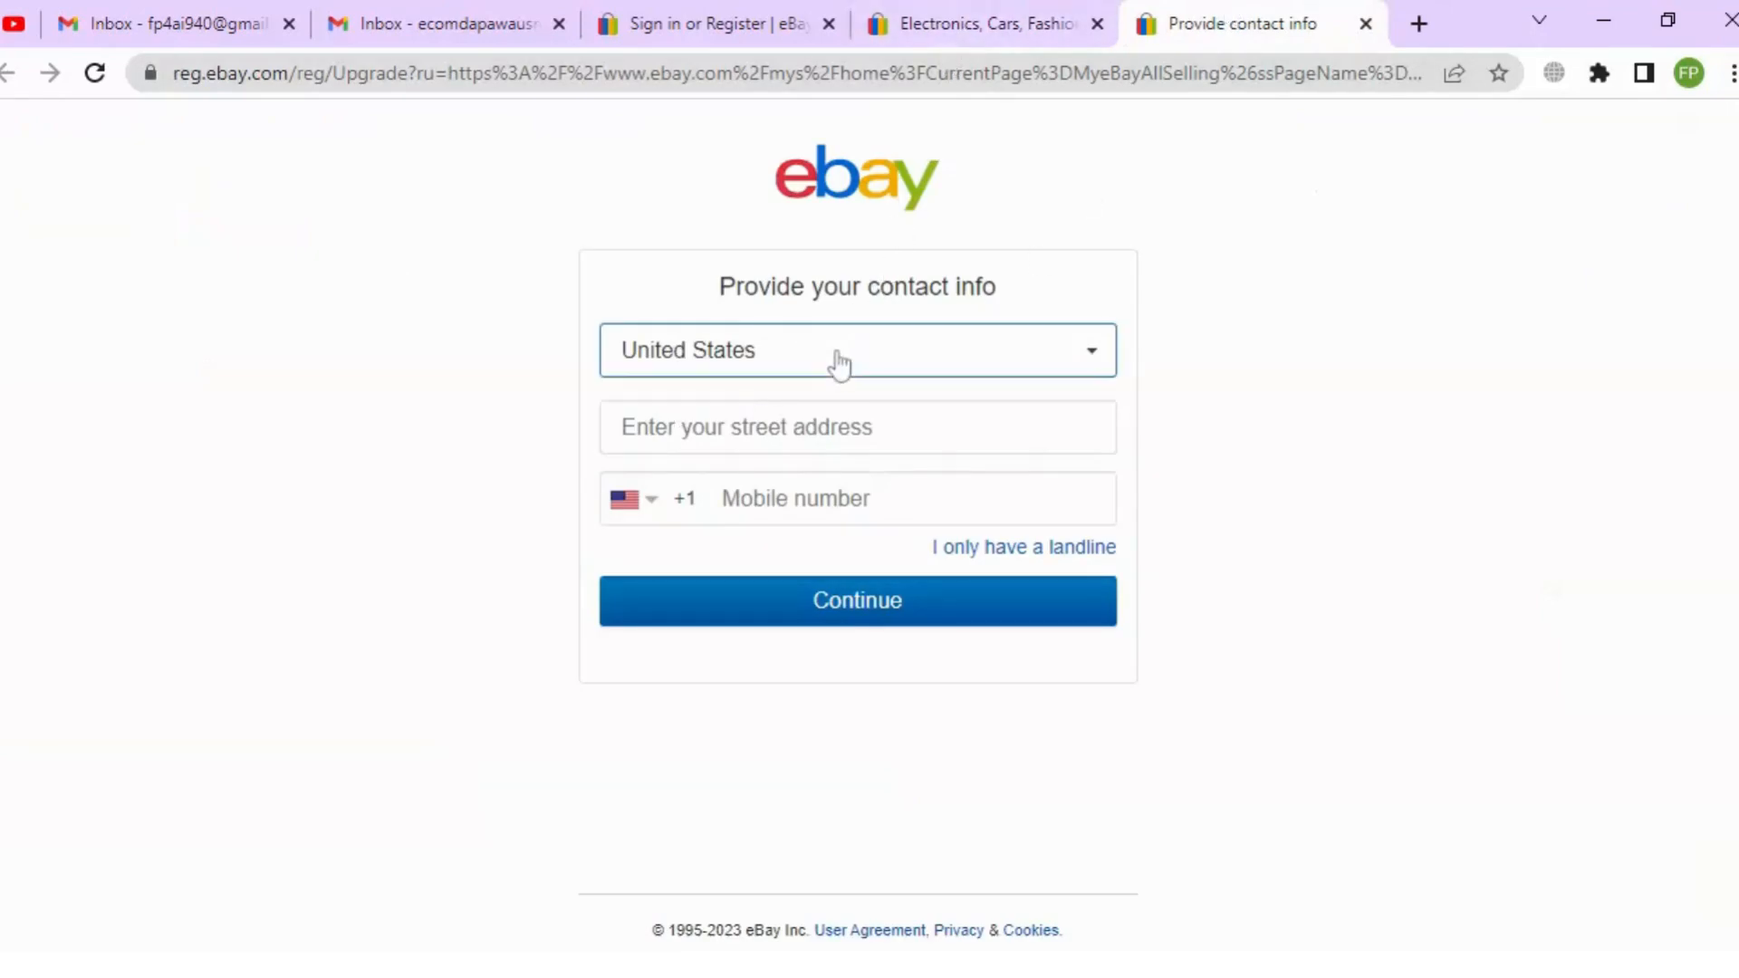
Set the contact info country to Pakistan
key("p")
key("p")
key("p")
key("p")
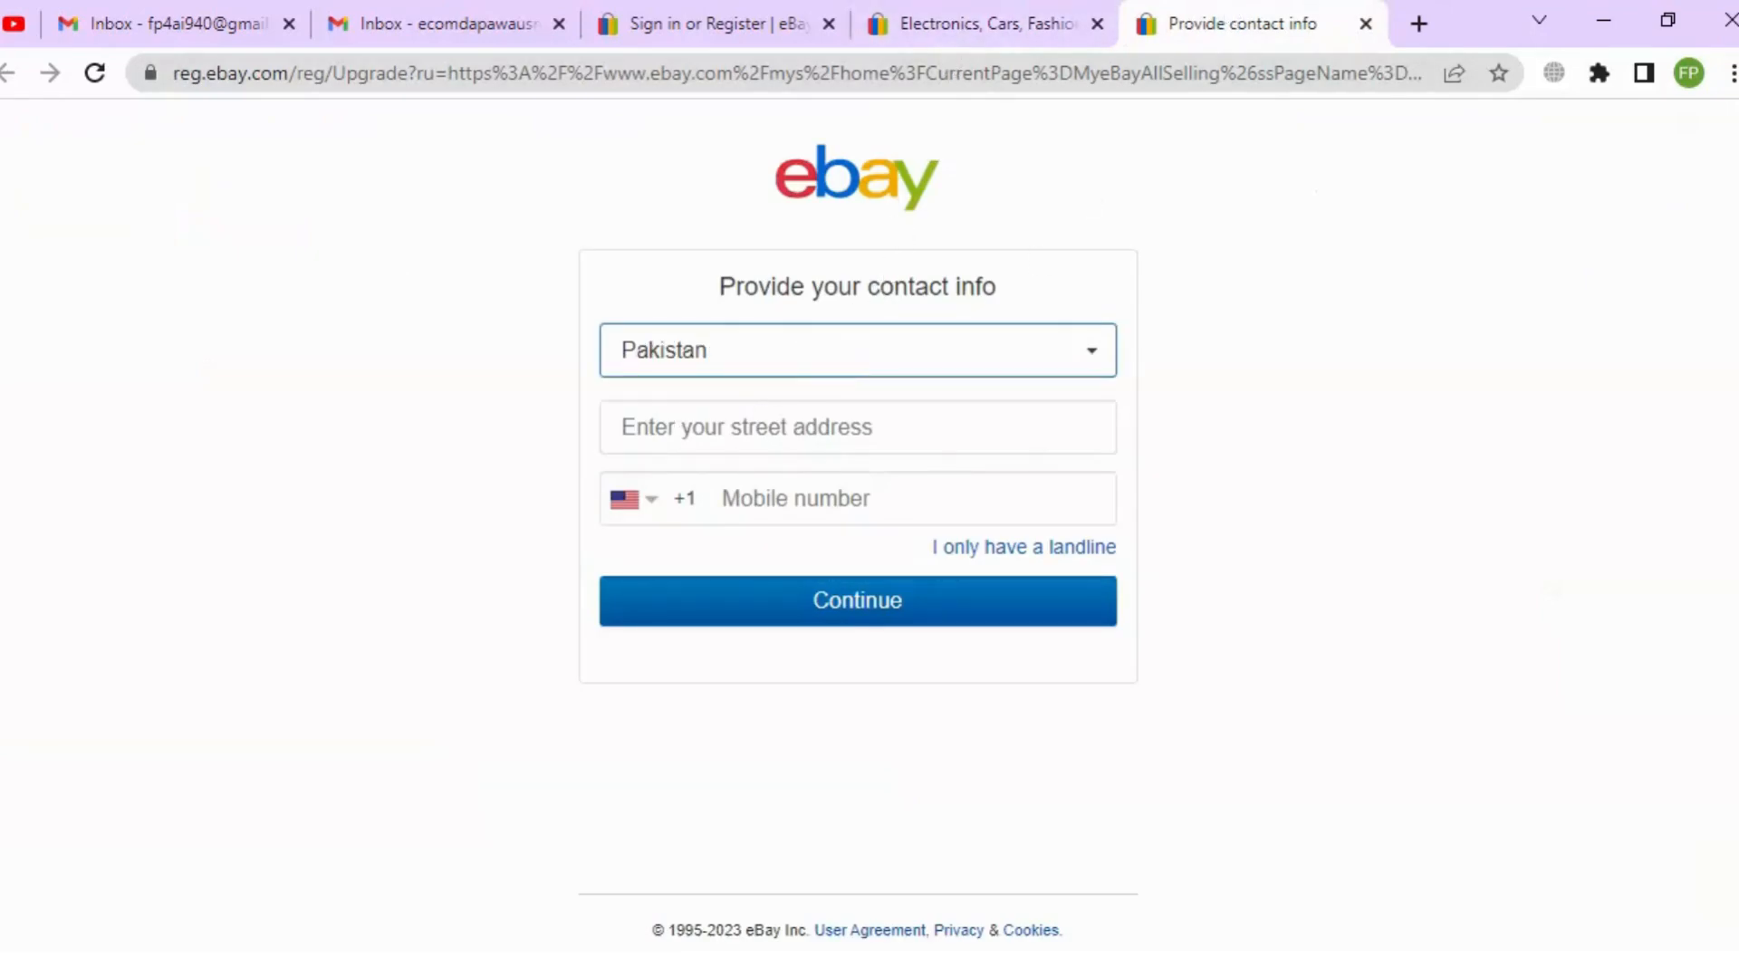
key("p")
key("p")
key("p")
key("p")
key("p")
key("p")
key("p")
Open the Create an account page again from the eBay sign-in tab
left_click(974, 11)
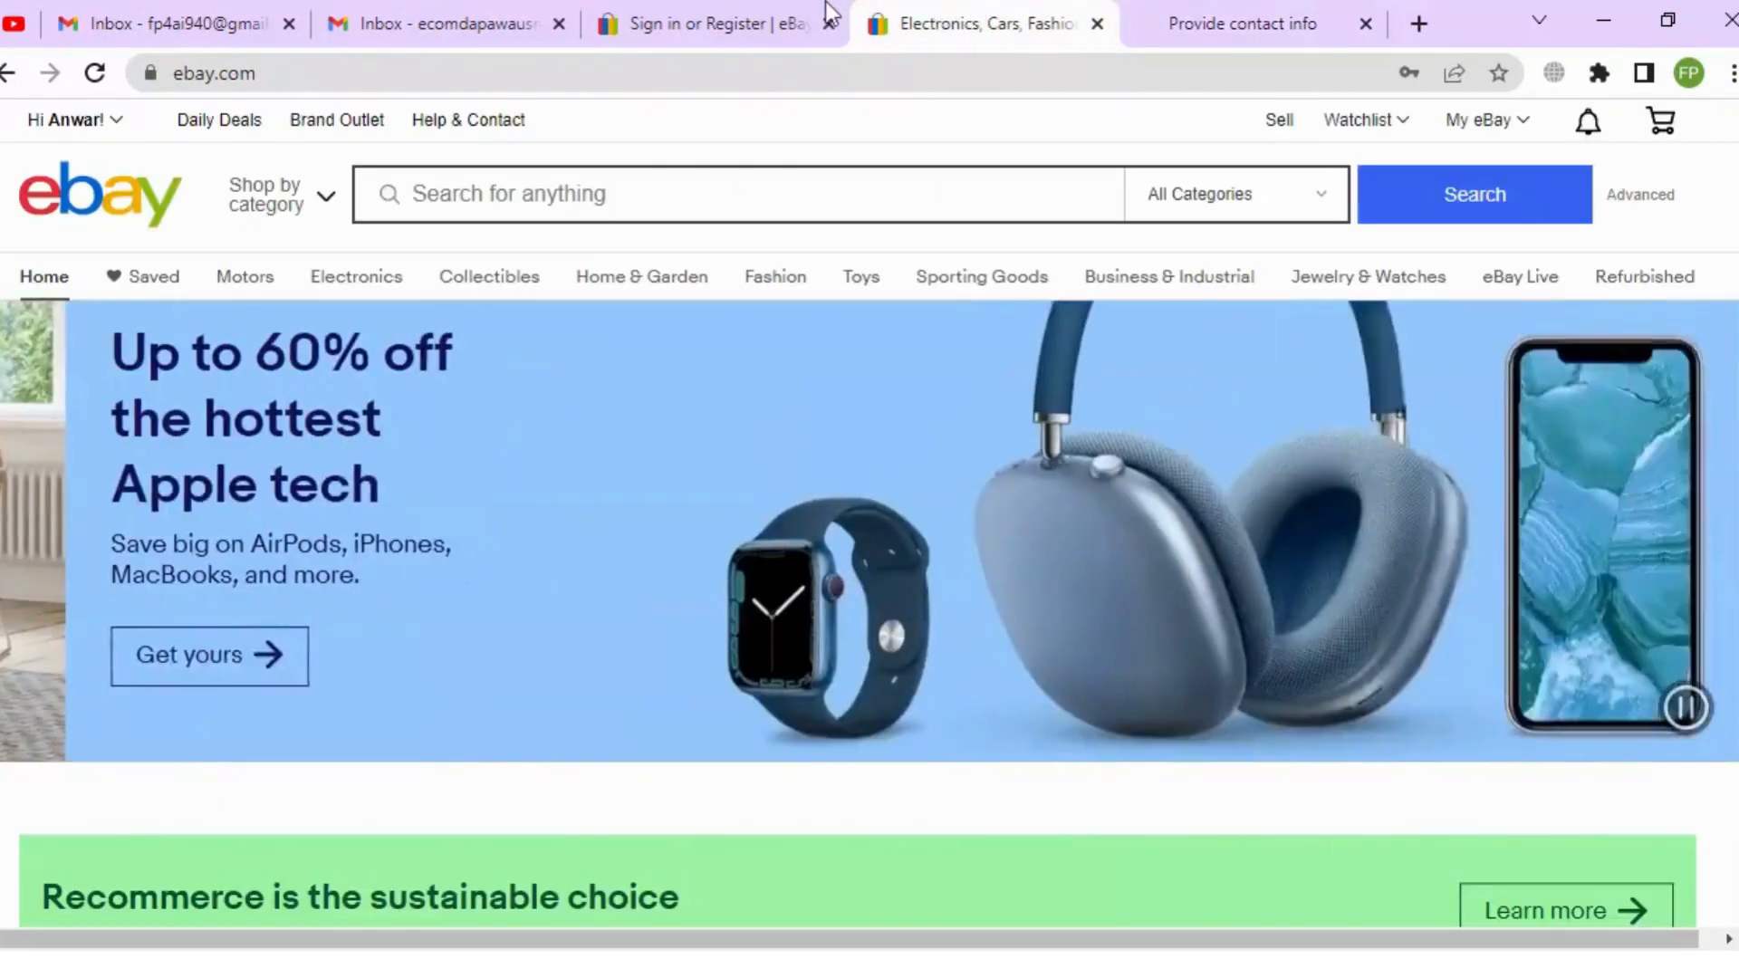
left_click(815, 9)
left_click(942, 322)
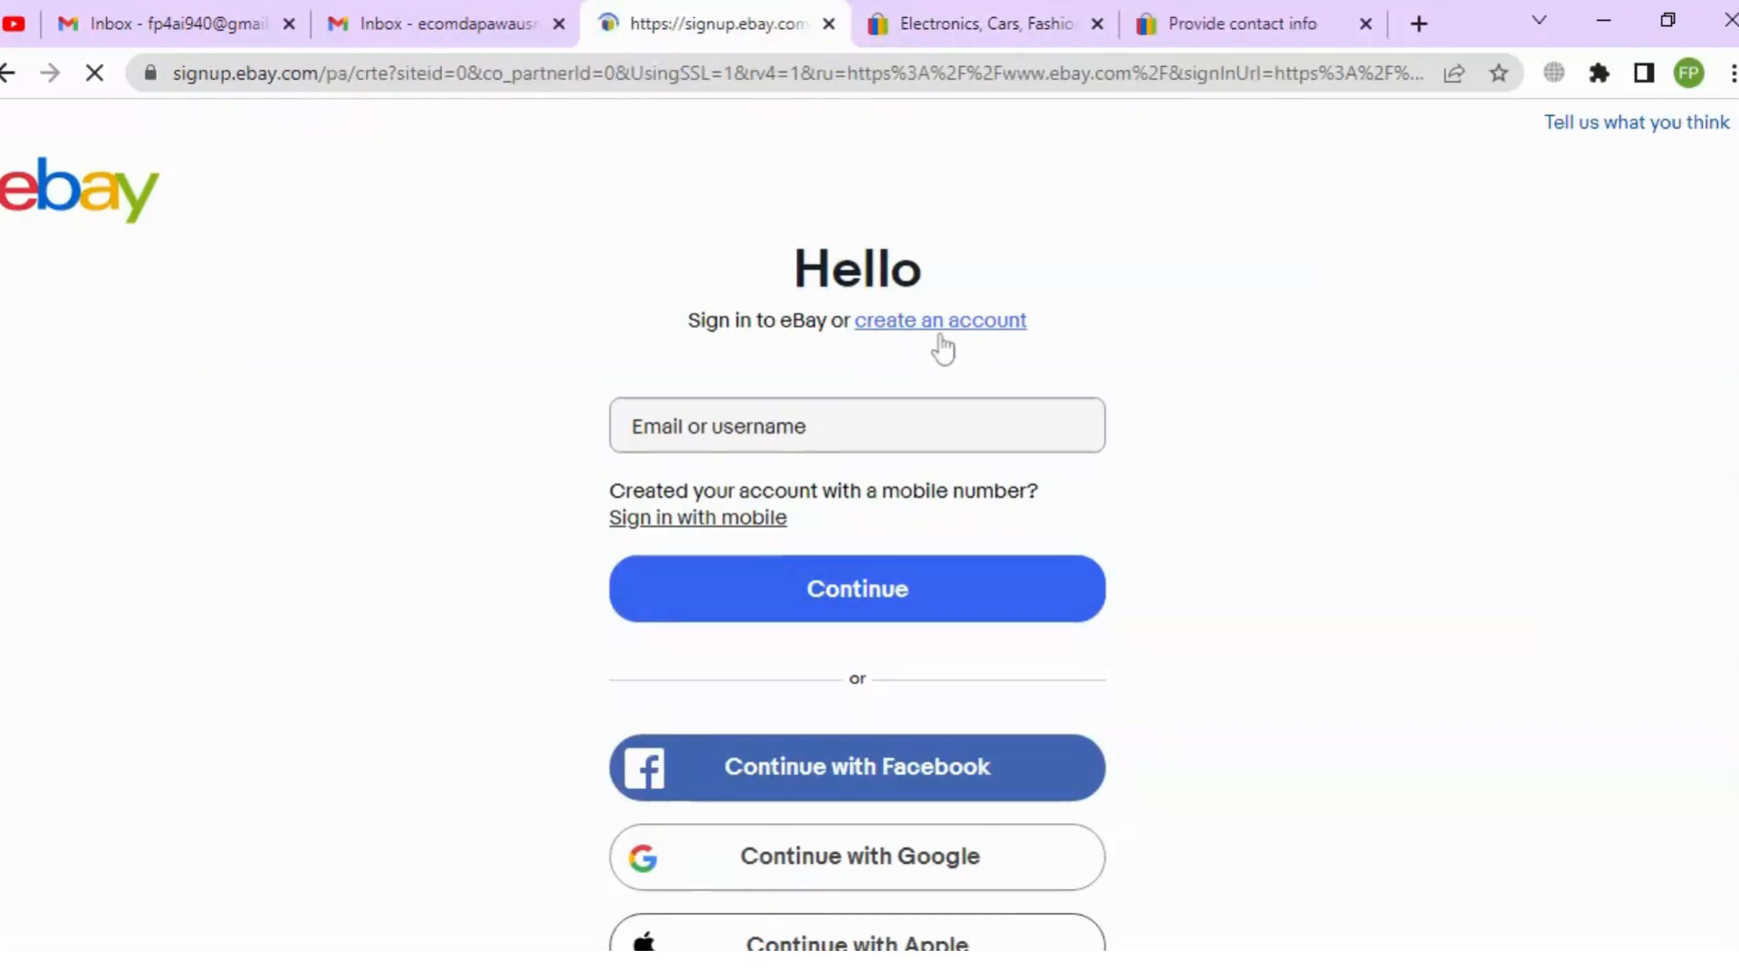
scroll(542, 464, "down", 1)
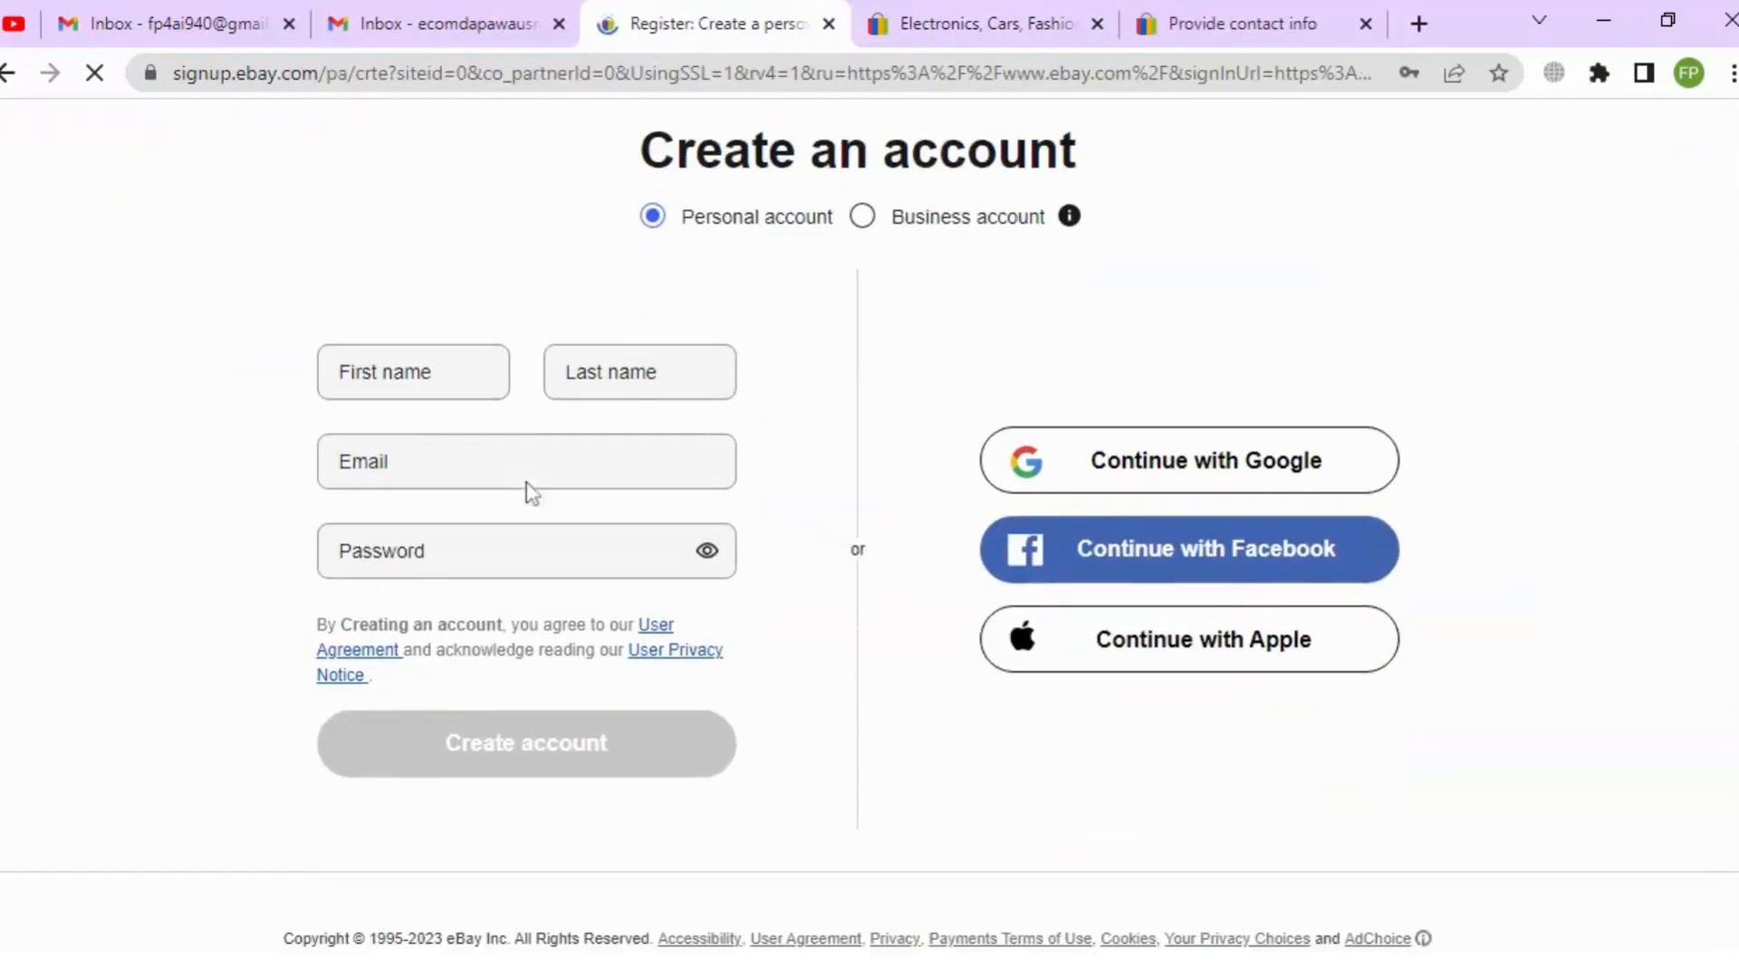
Fill the personal account form with the saved first name, the last name, the email address, and the account password
left_click(399, 389)
left_click(505, 425)
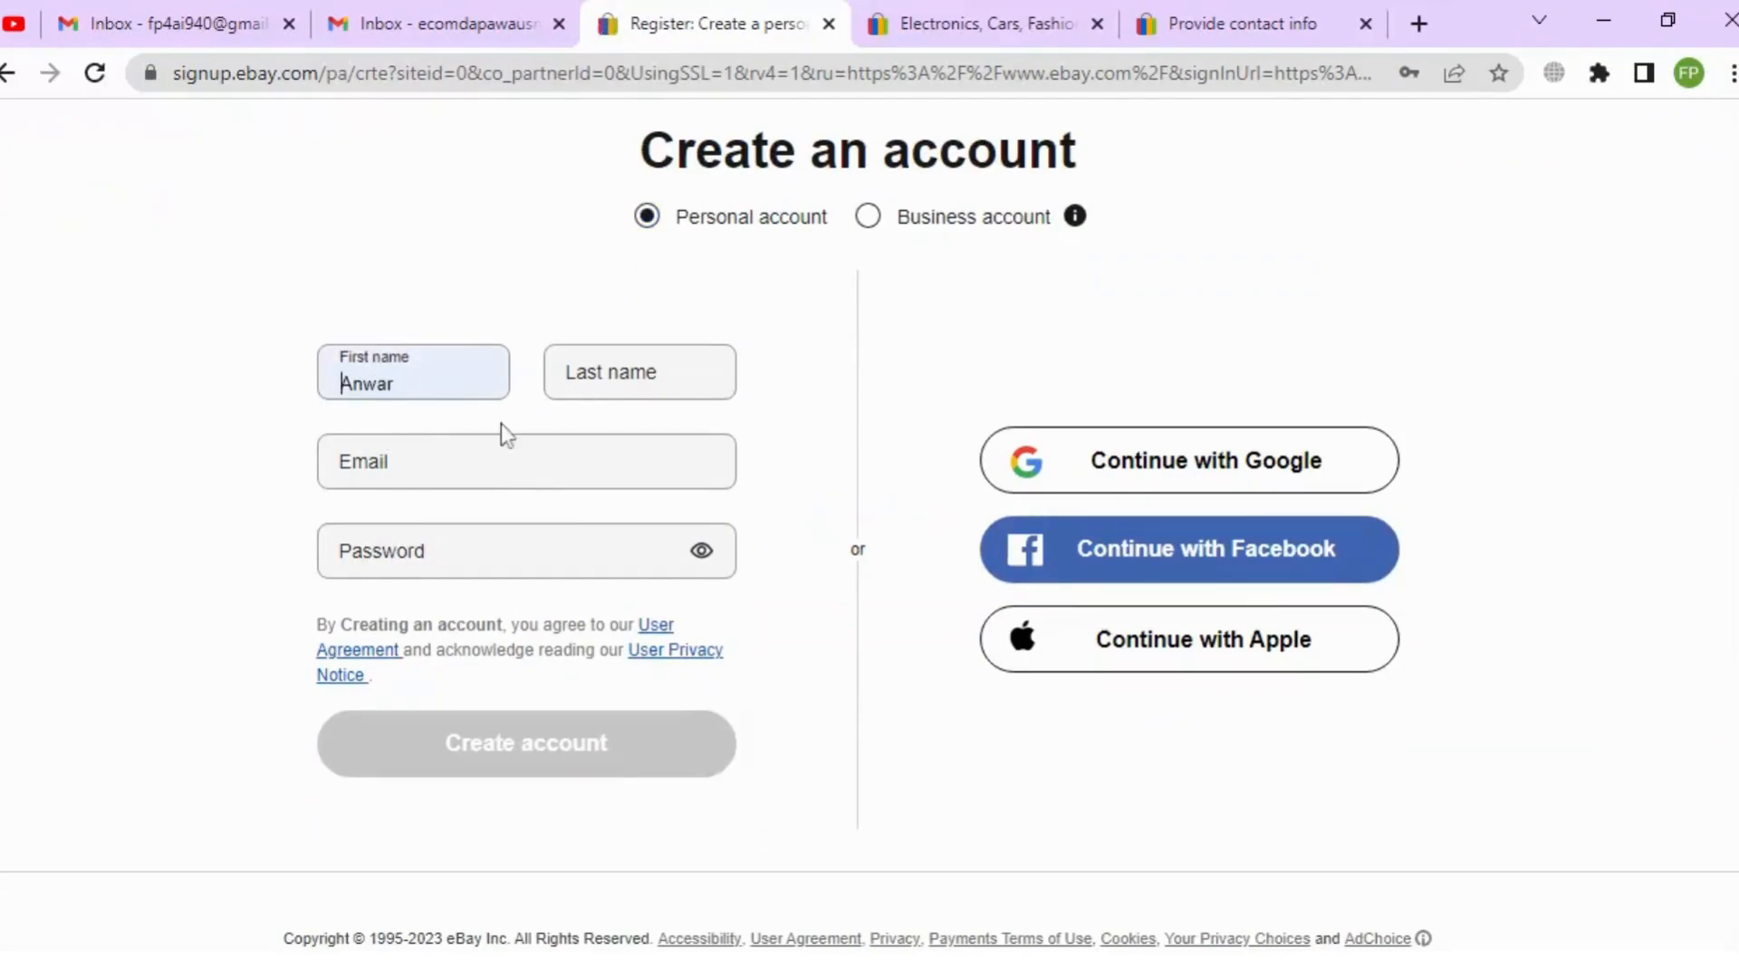
key("Tab")
type("Bibi")
key("Tab")
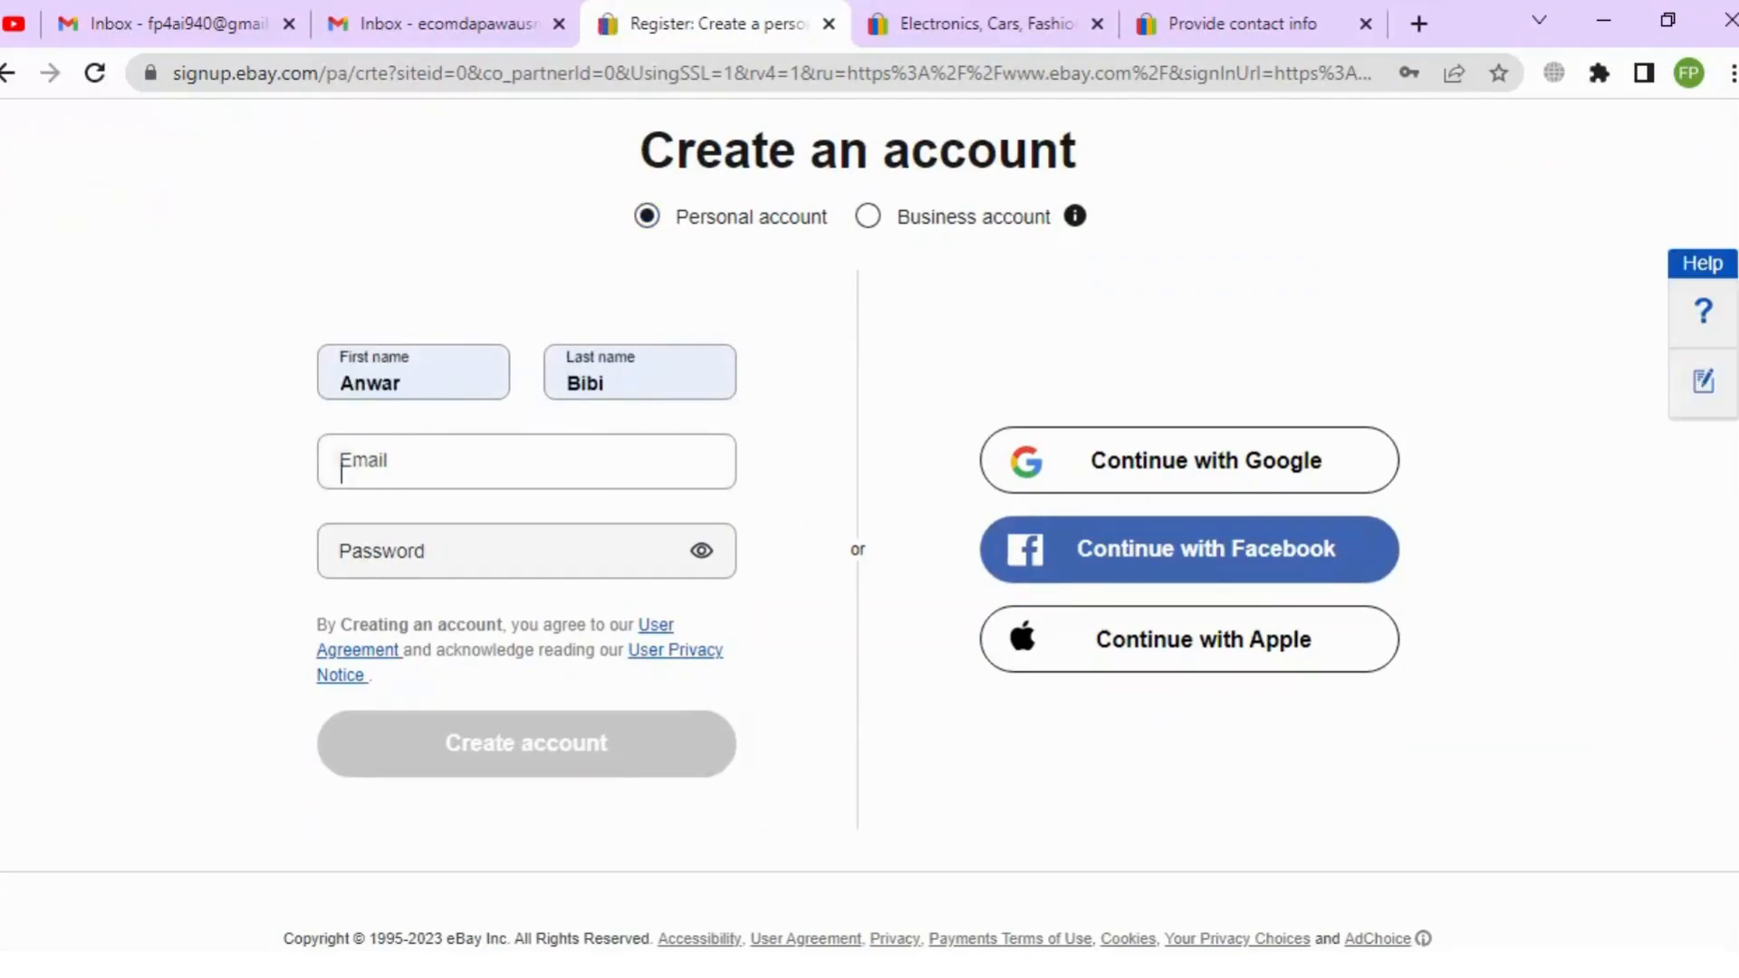
left_click(416, 519)
left_click(404, 563)
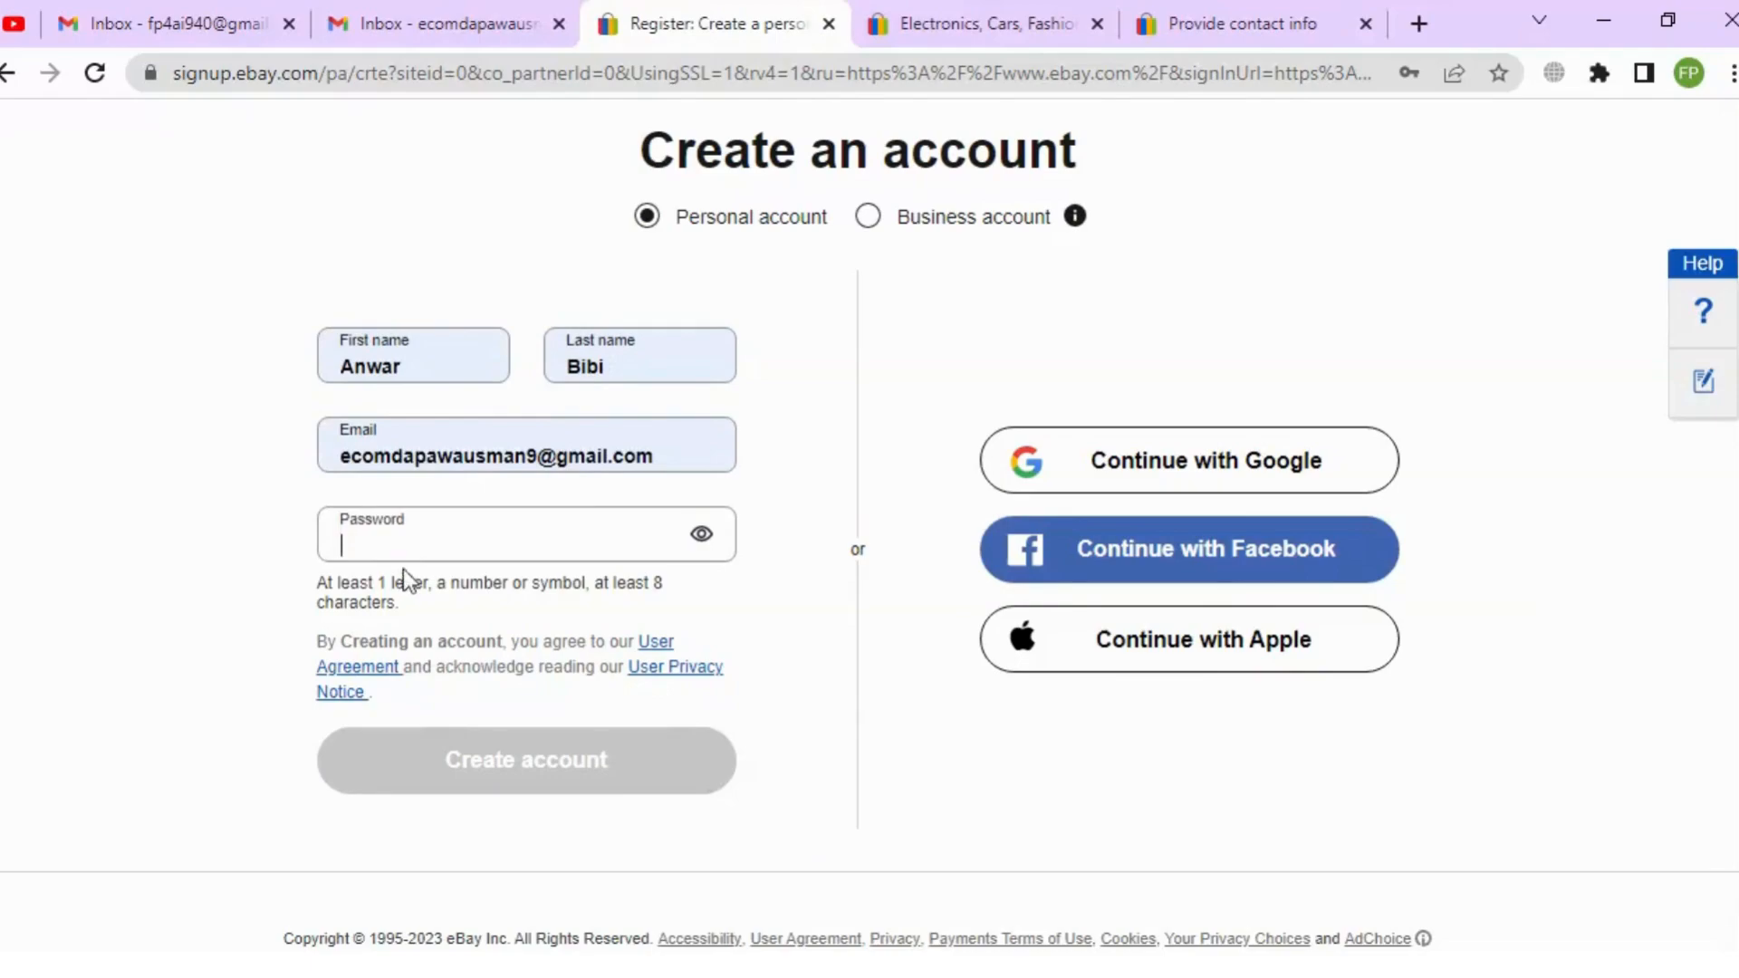
left_click(457, 451)
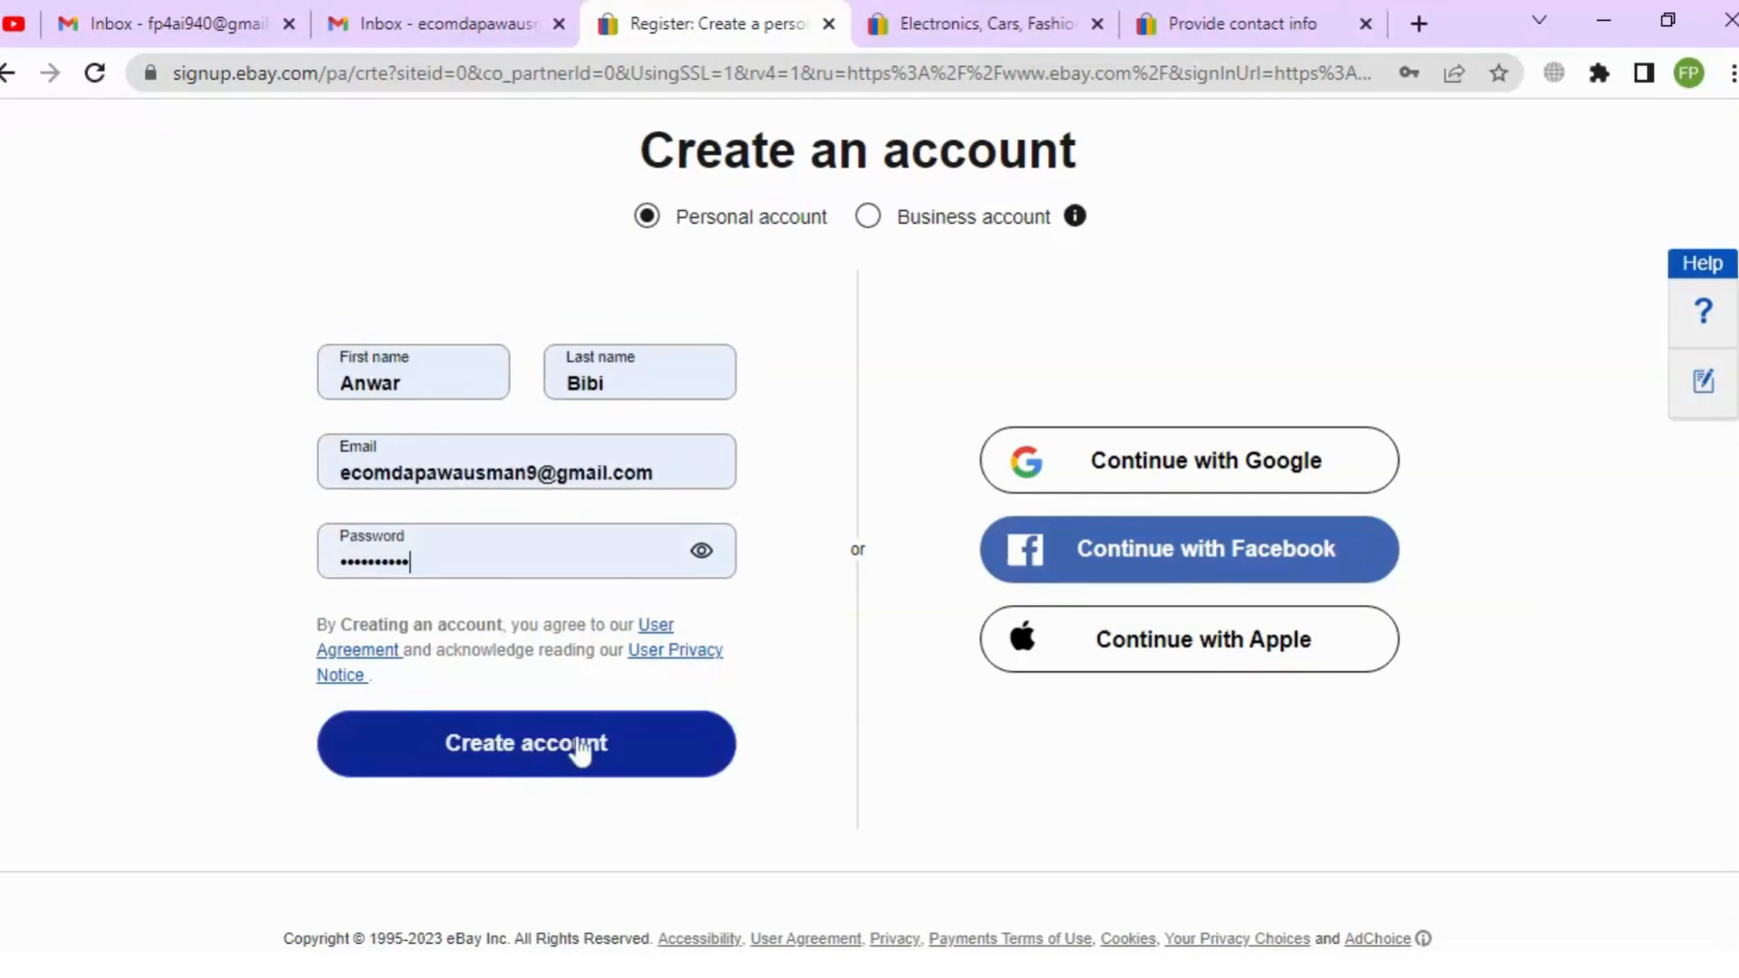
Submit the account form, choose to replace the existing account for this email, and resend the confirmation email
left_click(579, 751)
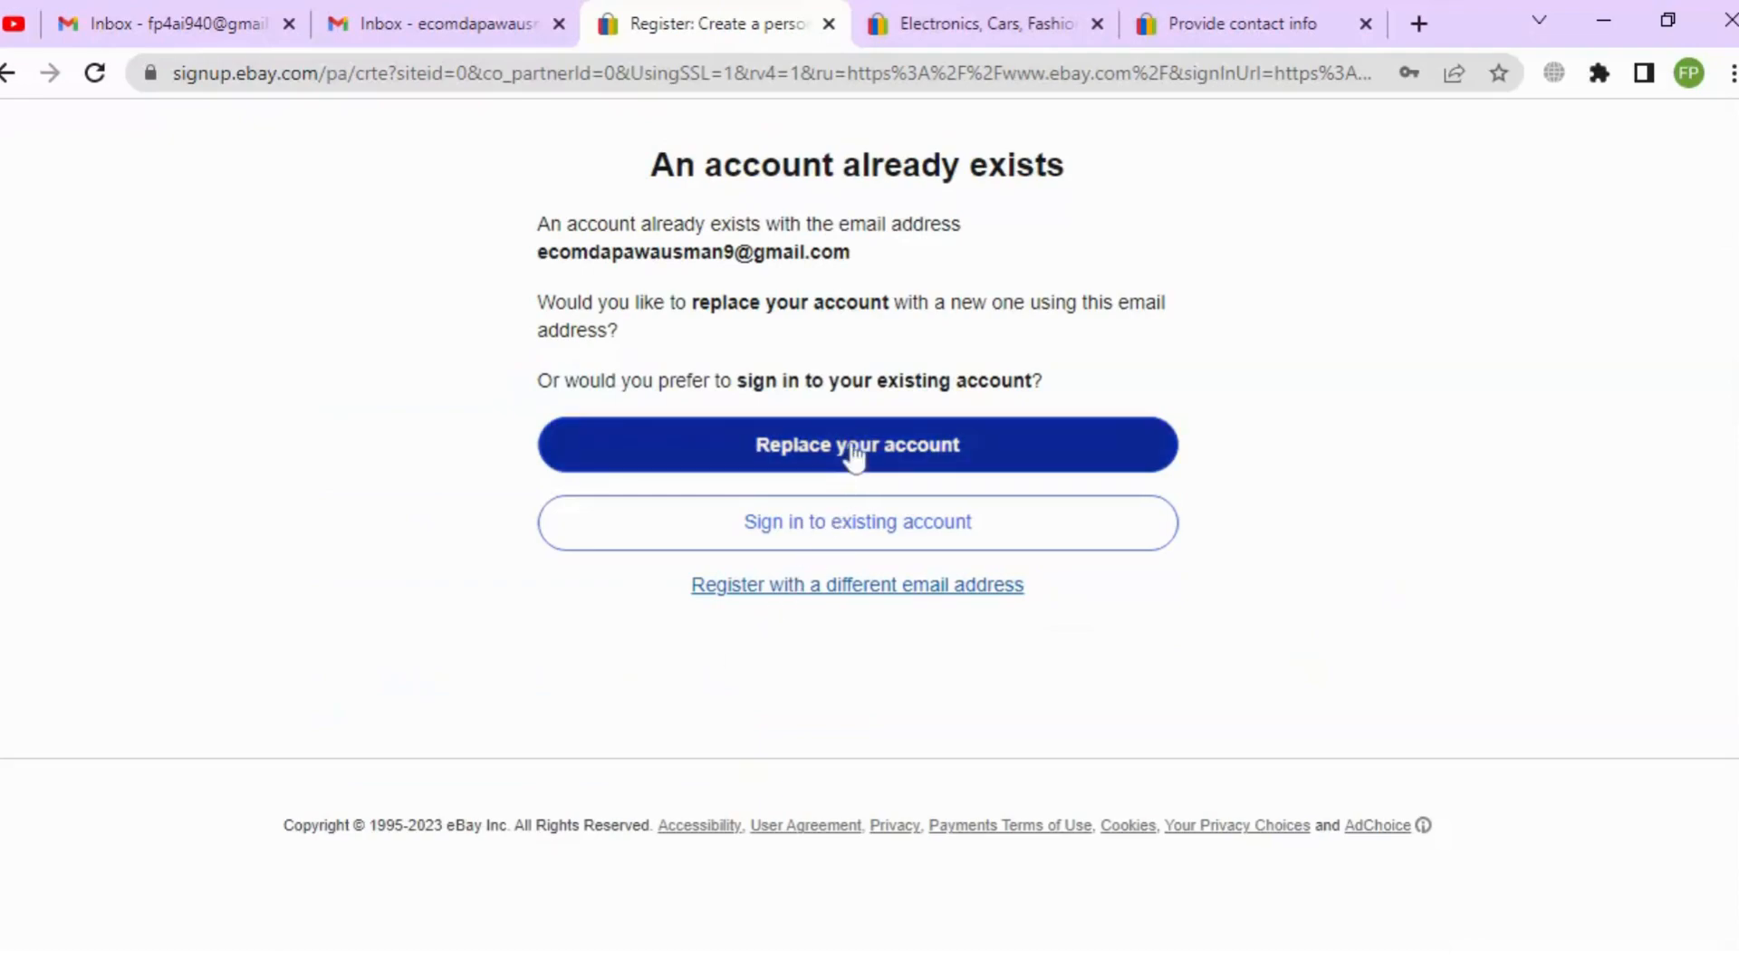
left_click(854, 457)
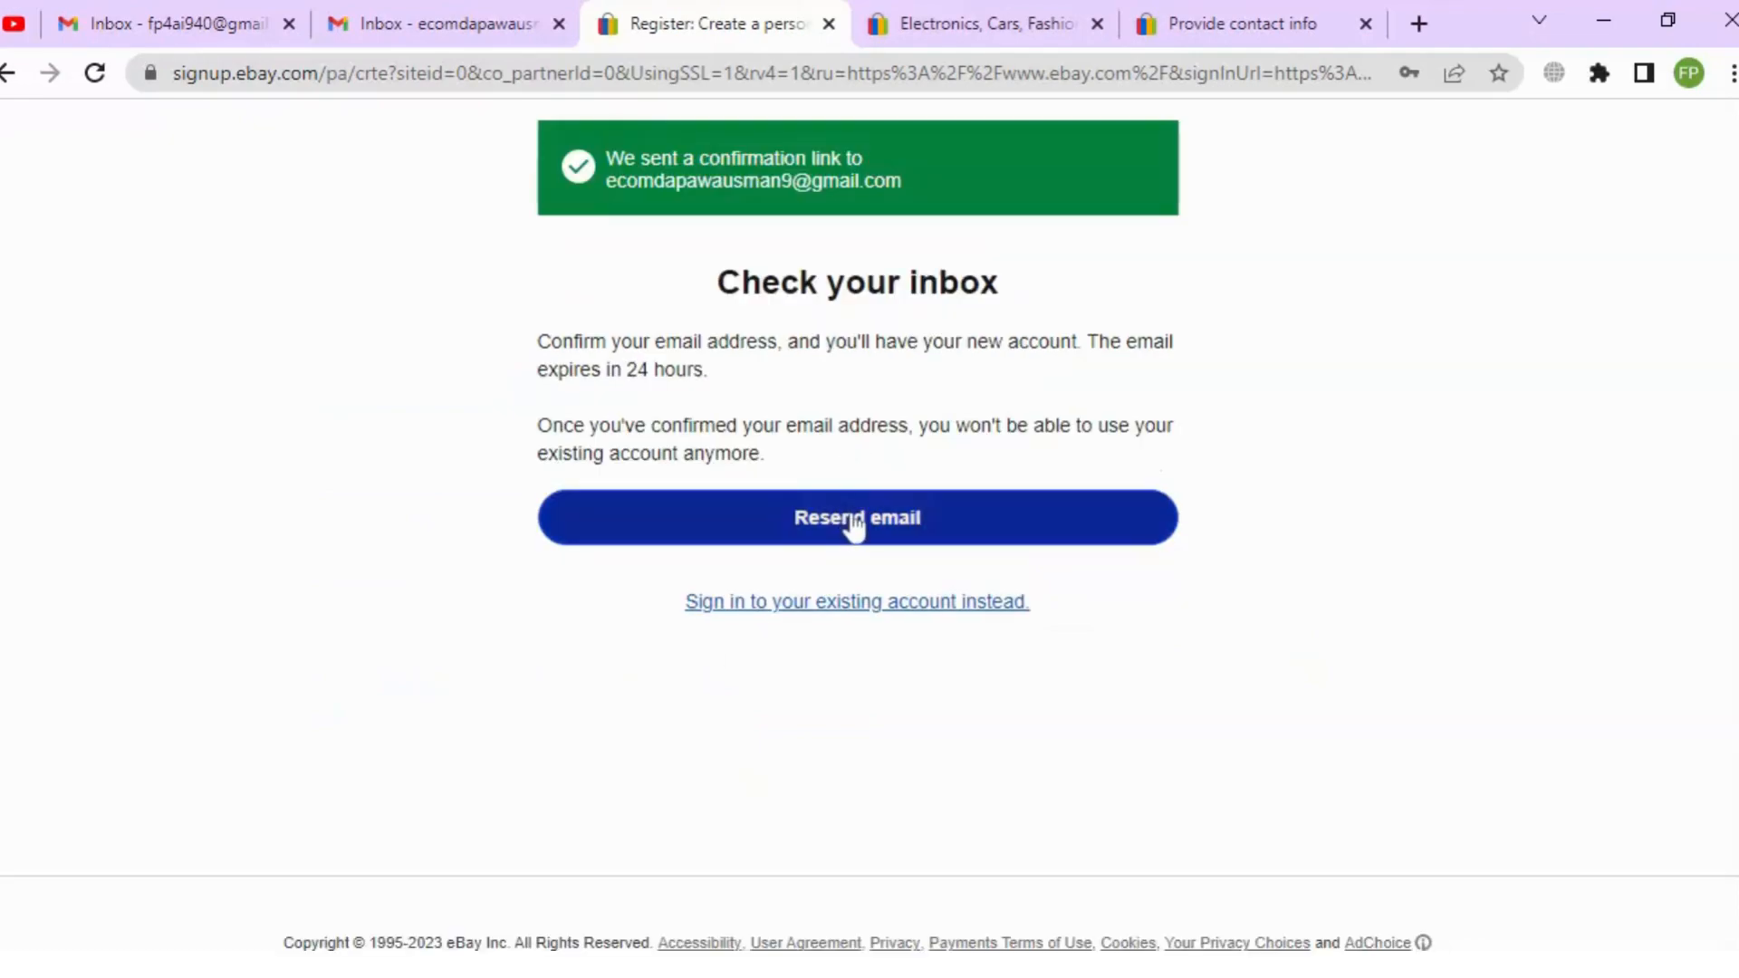
left_click(851, 522)
Open the eBay confirmation email in the Gmail inbox and confirm the email address
left_click(399, 11)
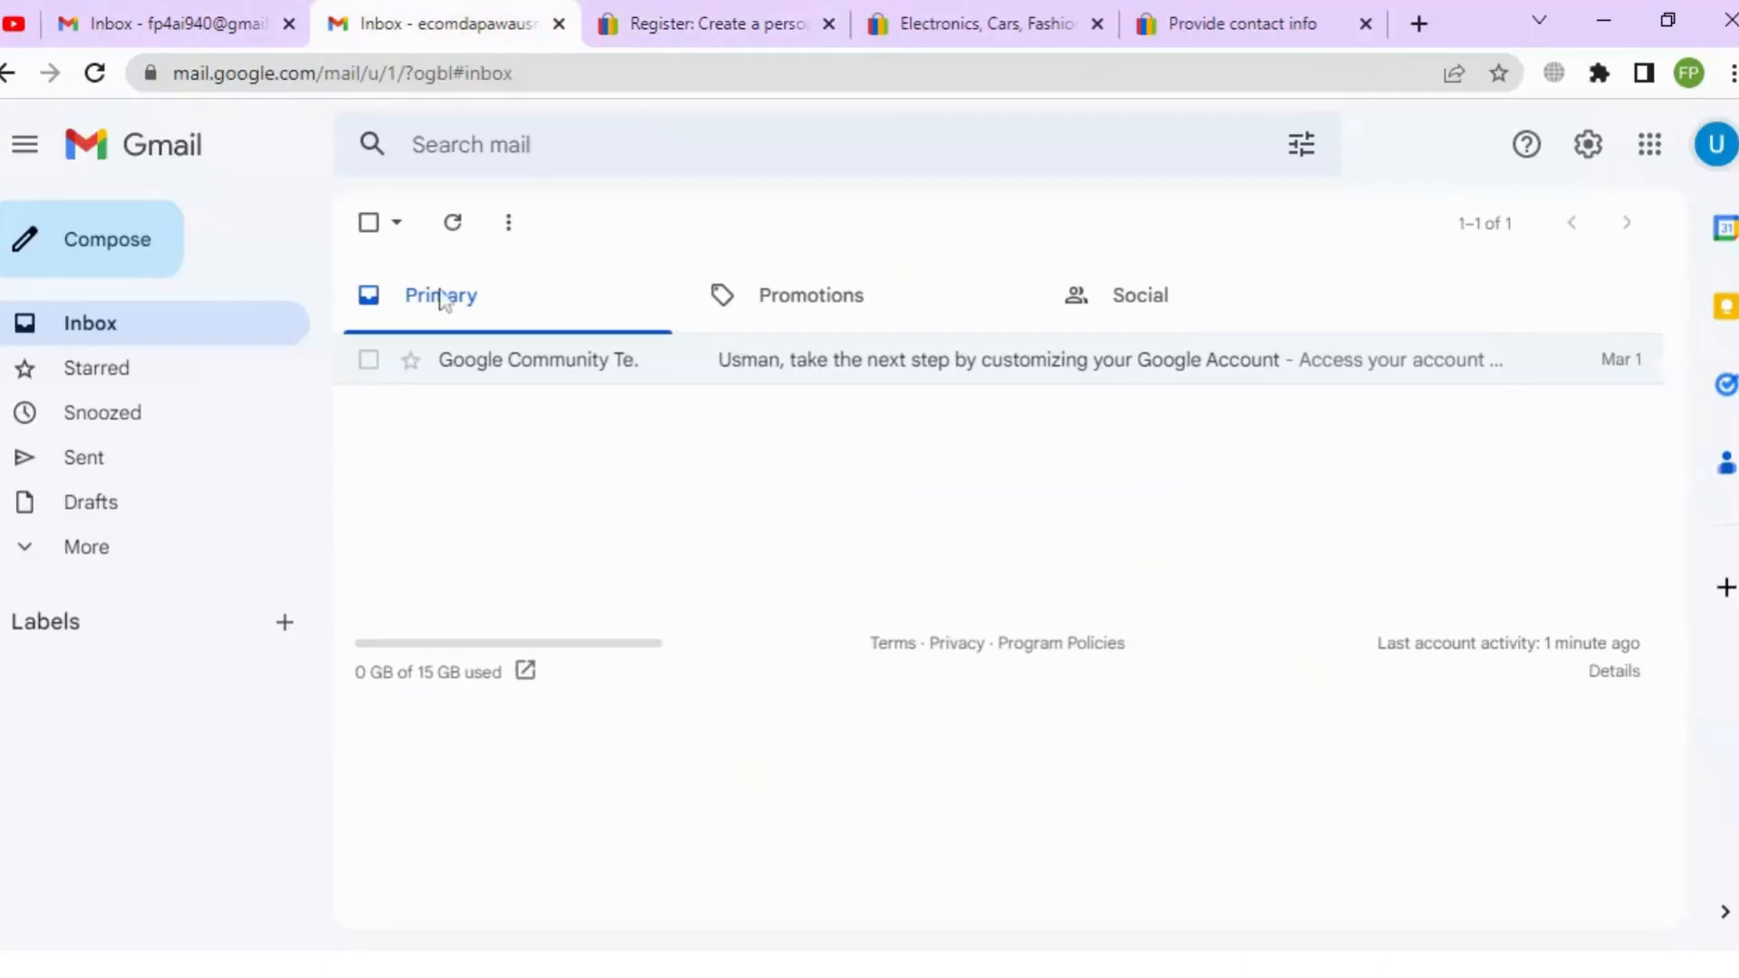
left_click(450, 224)
left_click(823, 373)
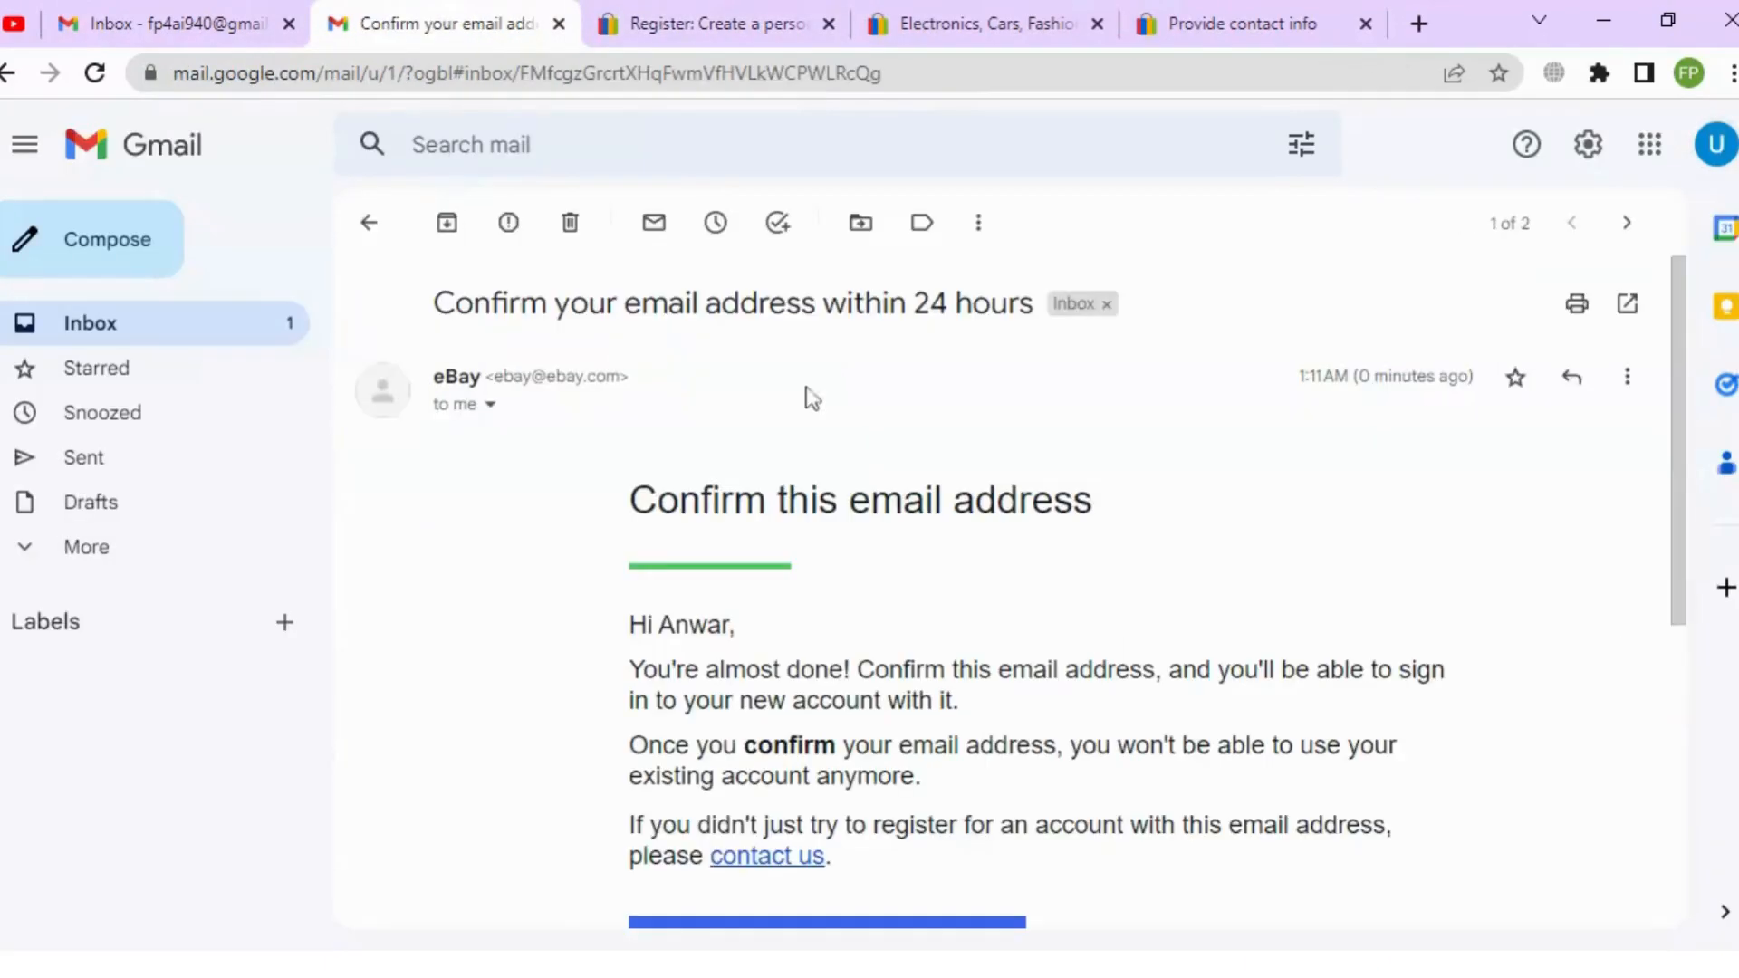
scroll(797, 489, "down", 5)
left_click(811, 462)
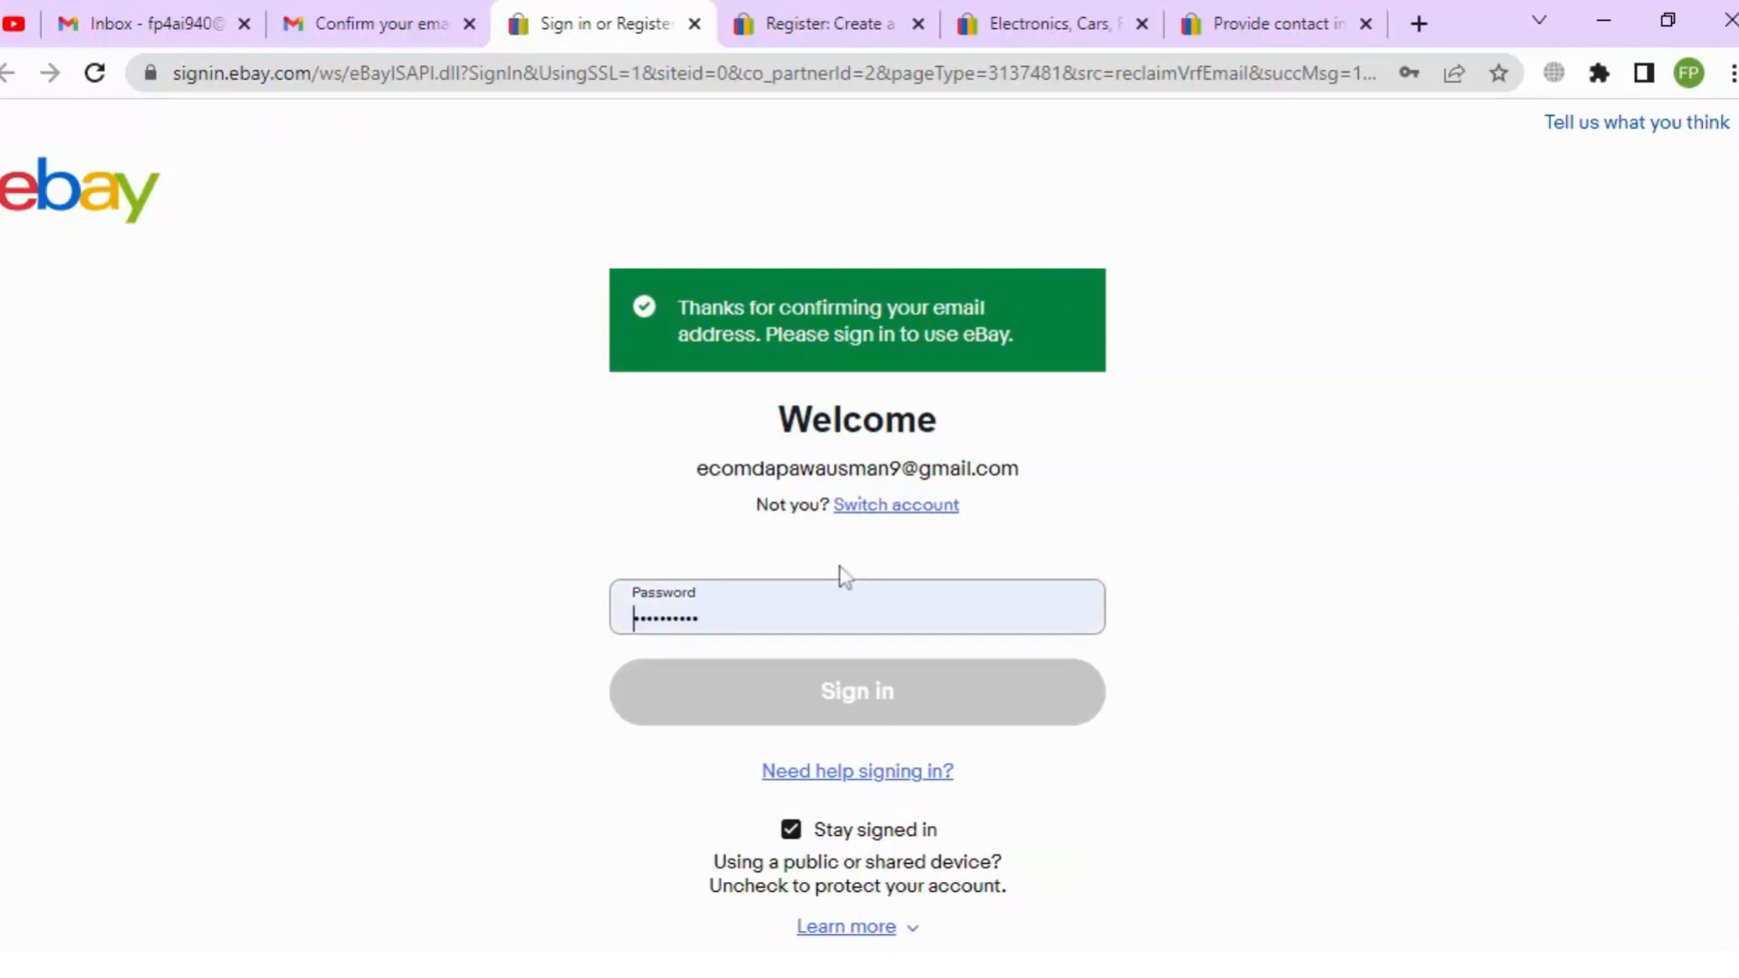
Sign in to eBay with the saved password
left_click(841, 568)
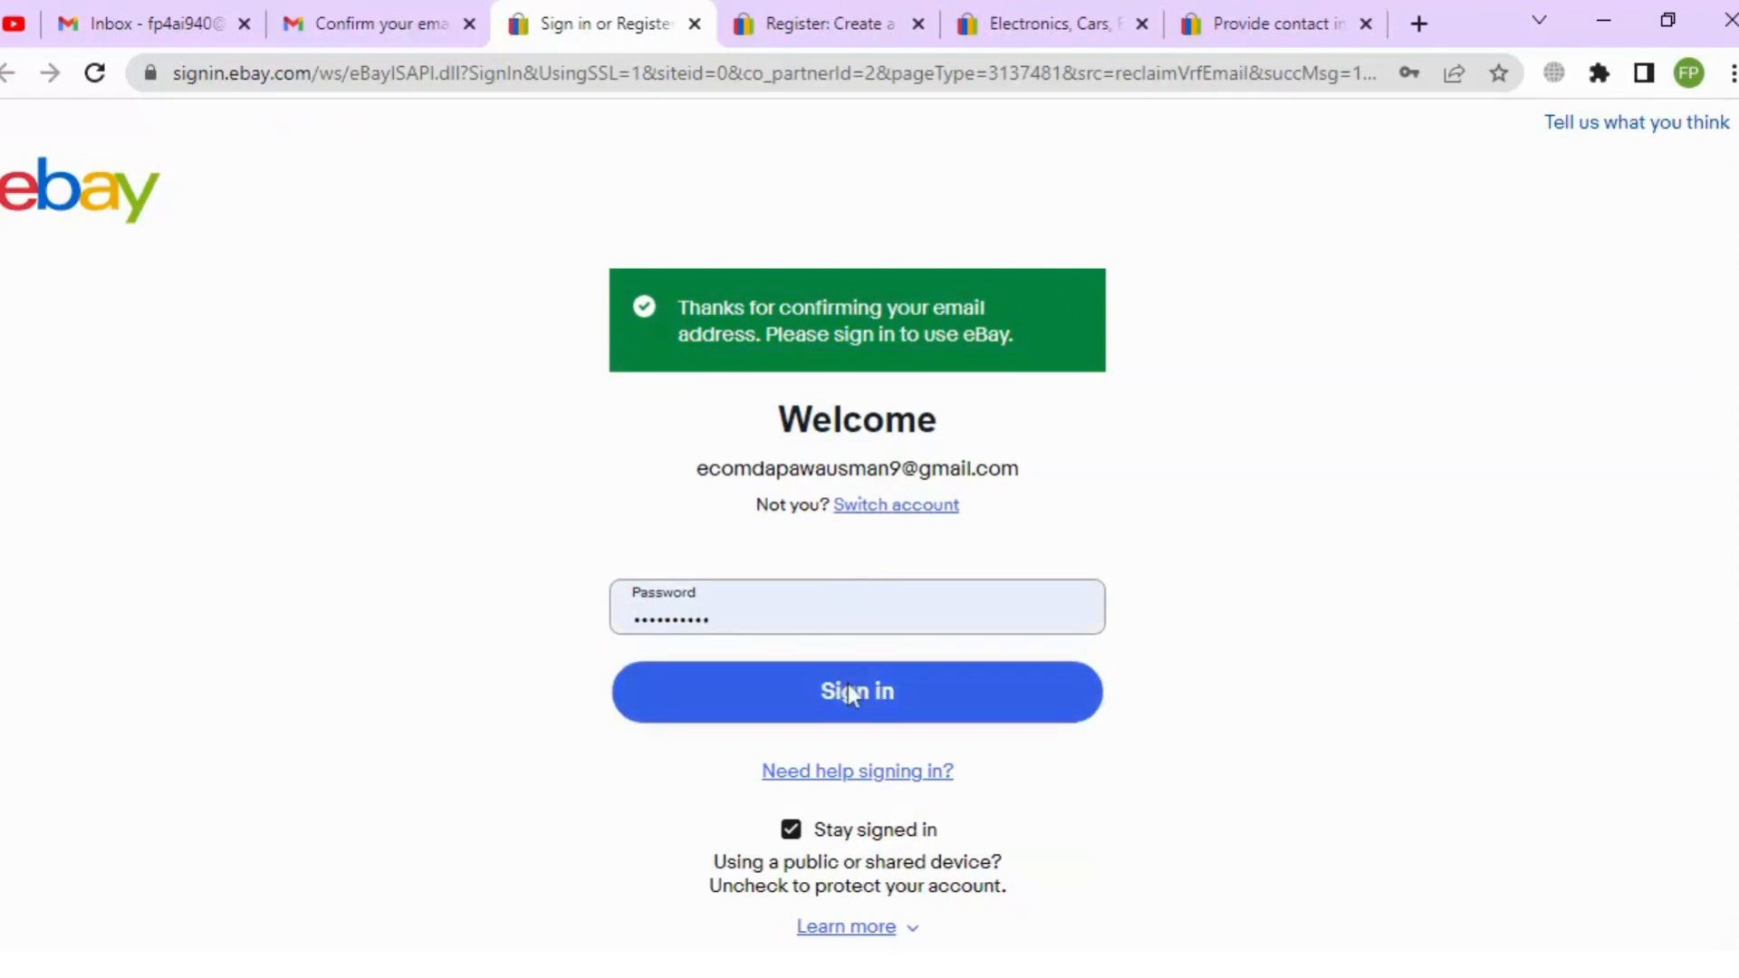
left_click(848, 692)
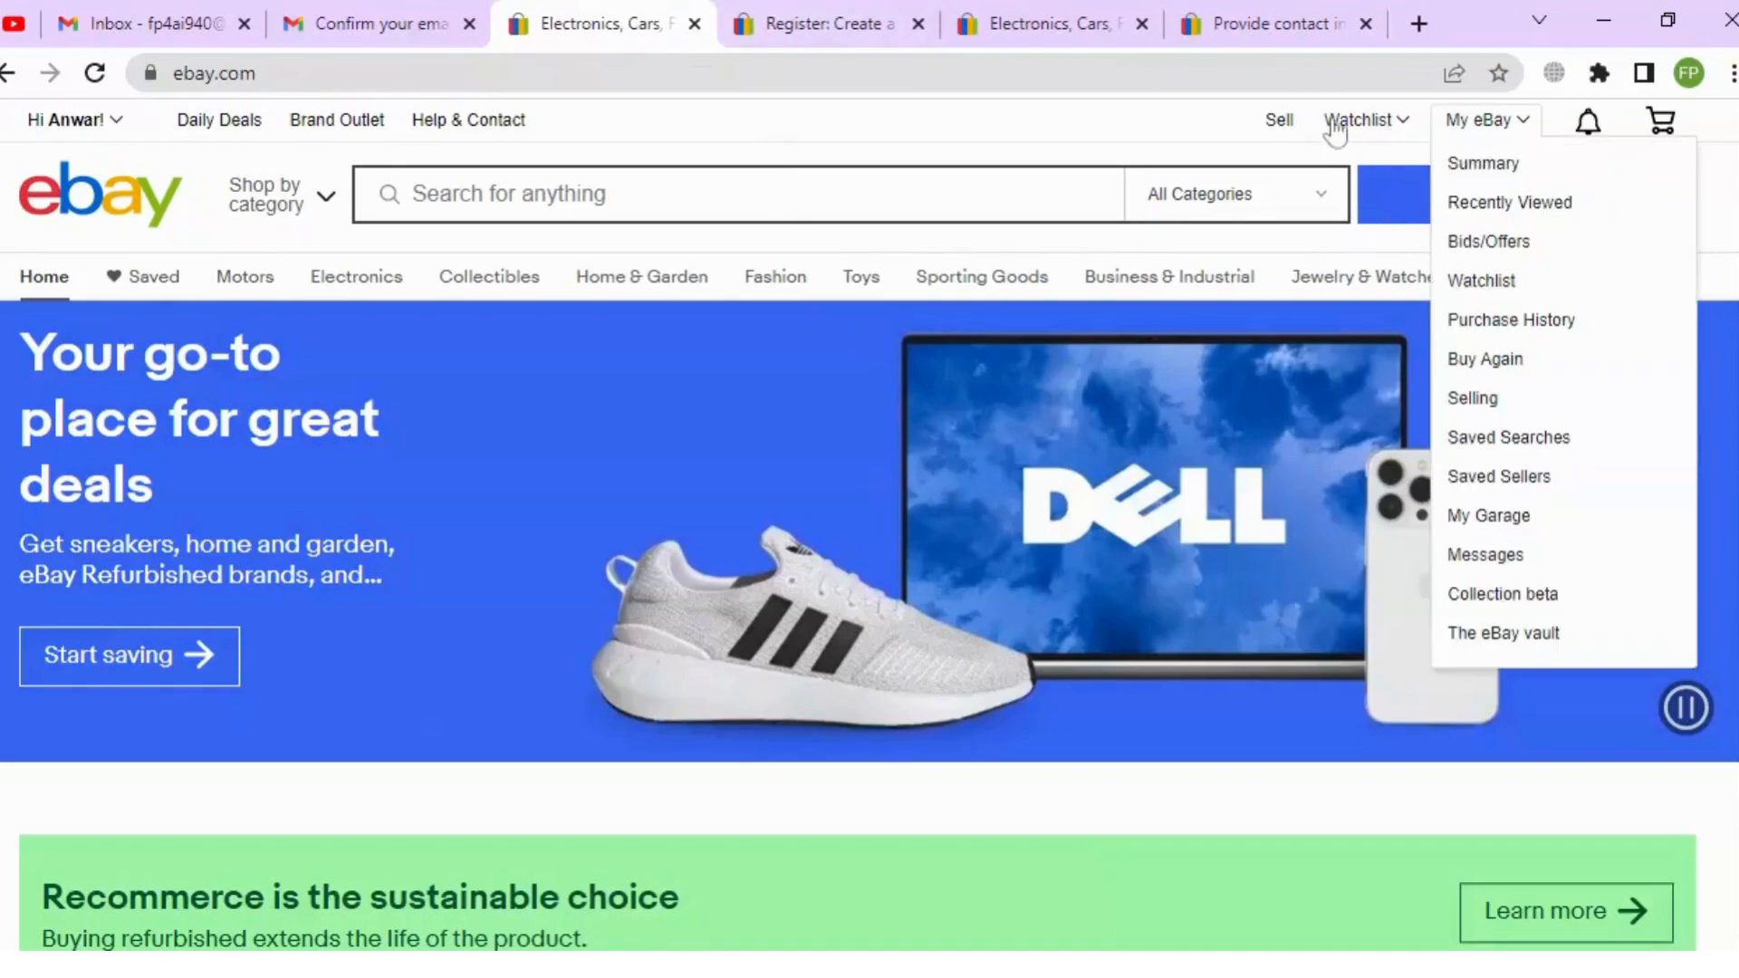
Open the Sell page in a new tab and go to the Selling page from My eBay
middle_click(1279, 123)
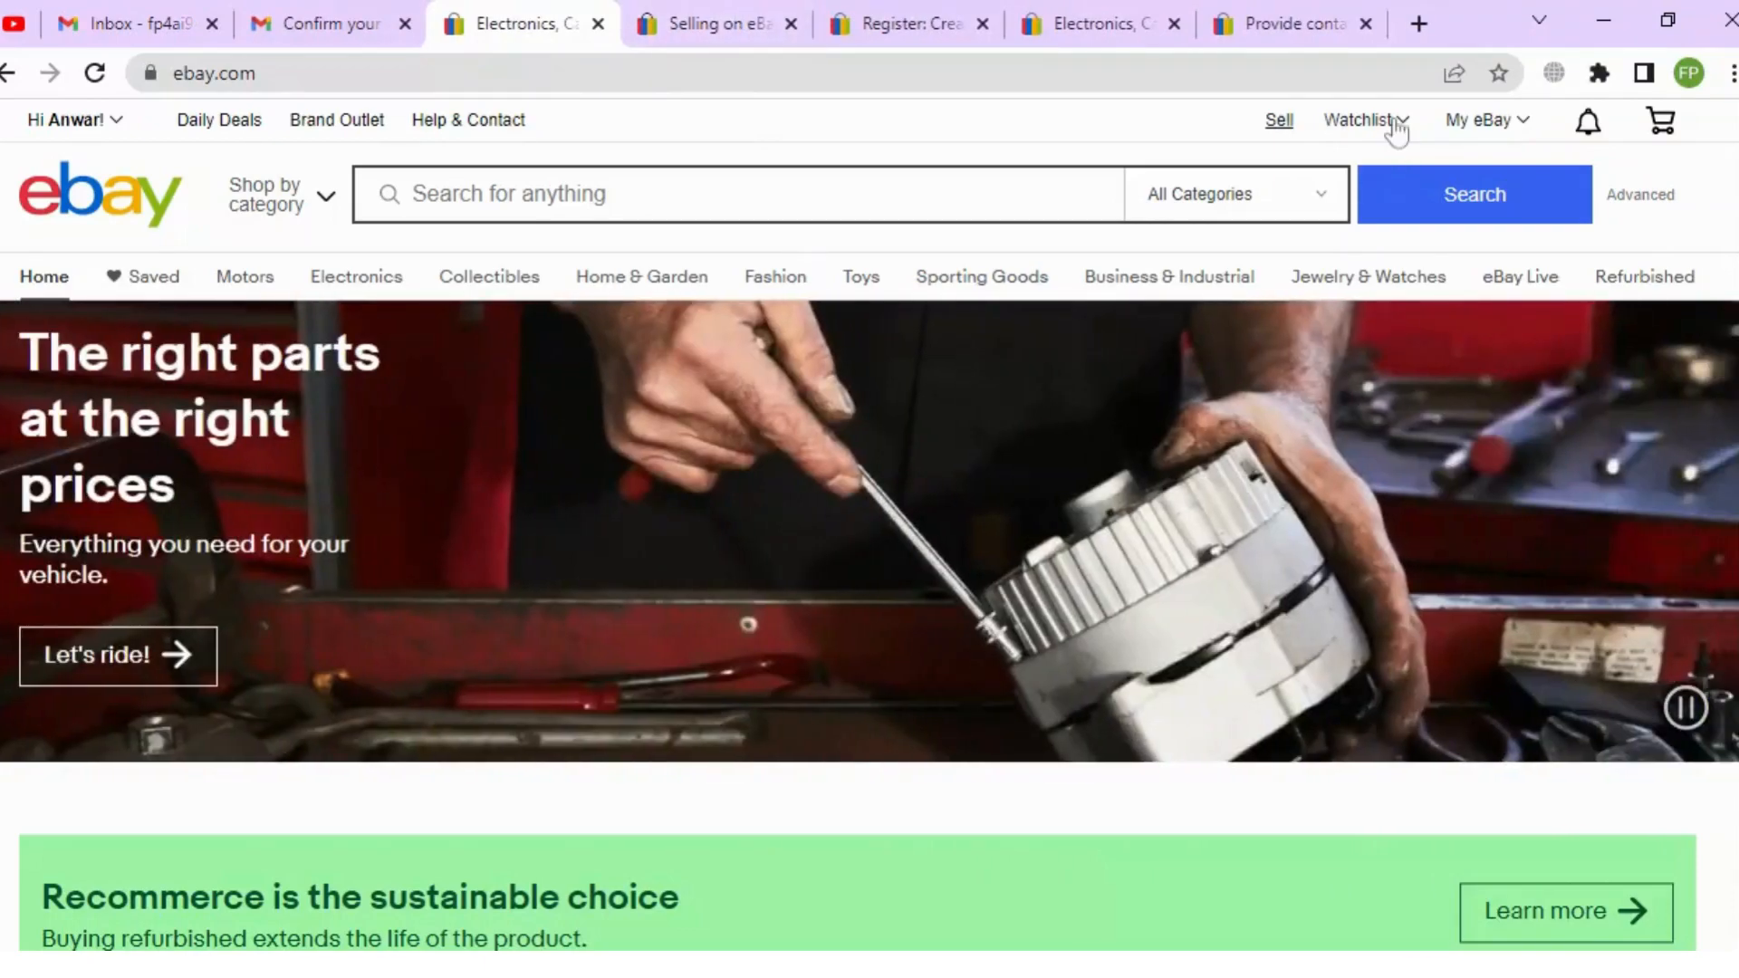
mouse_move(1478, 122)
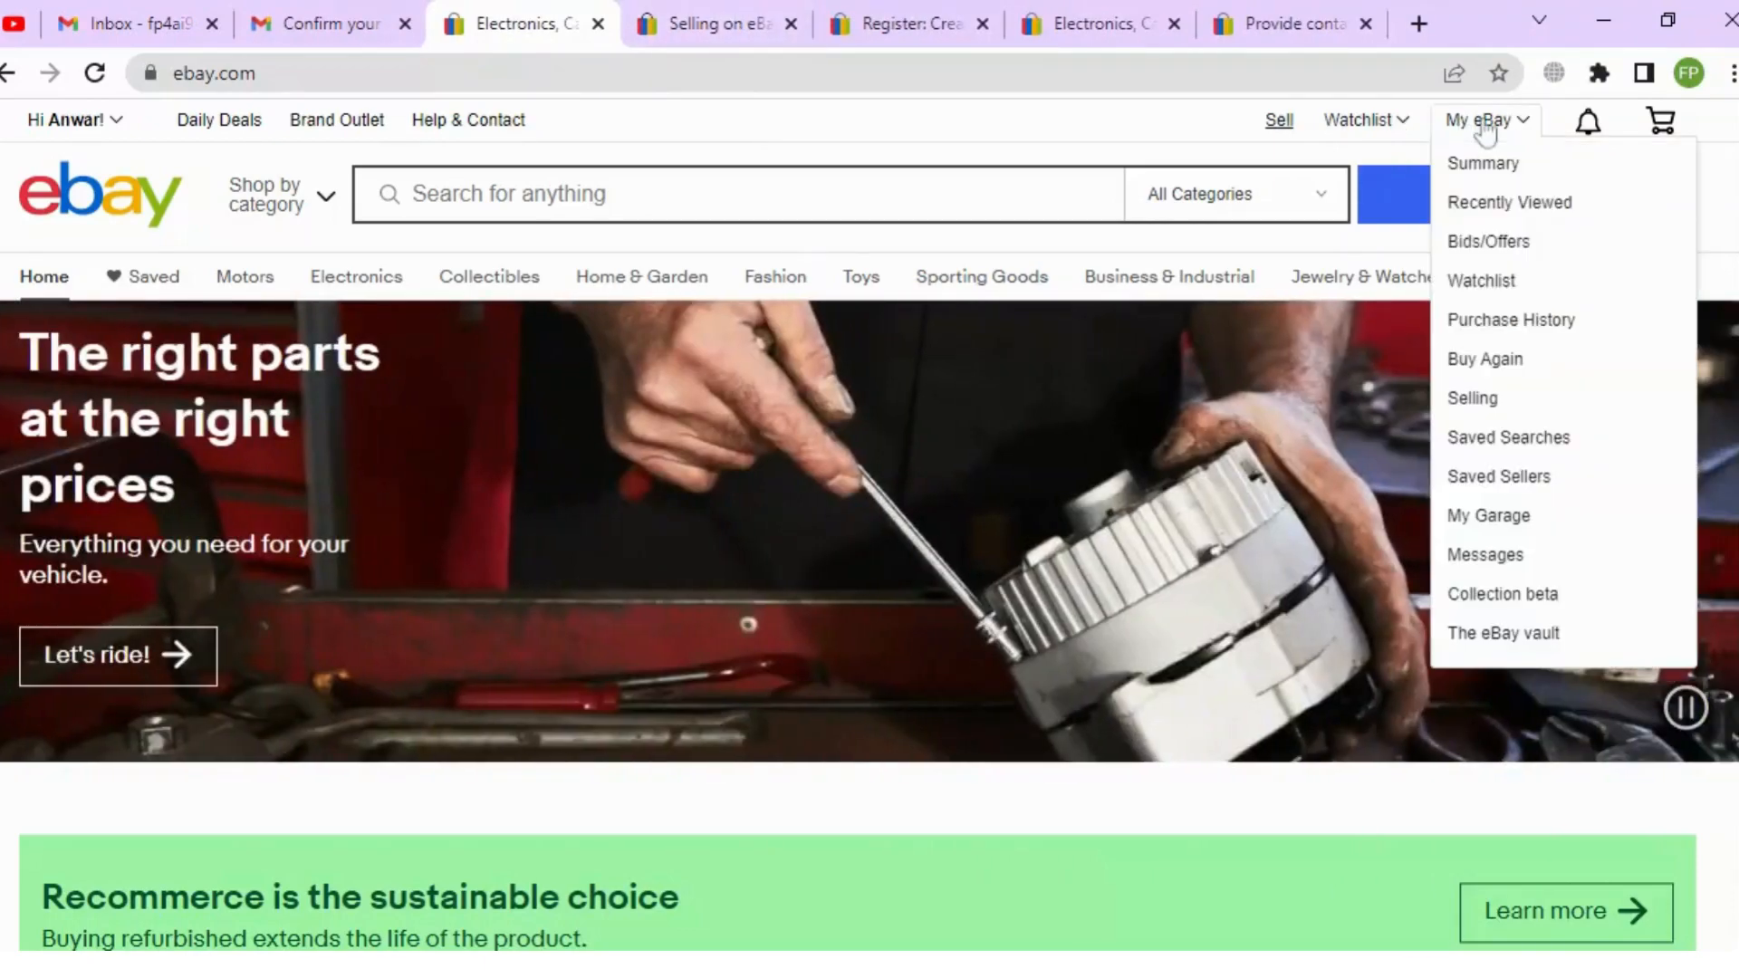
left_click(1481, 401)
left_click(744, 2)
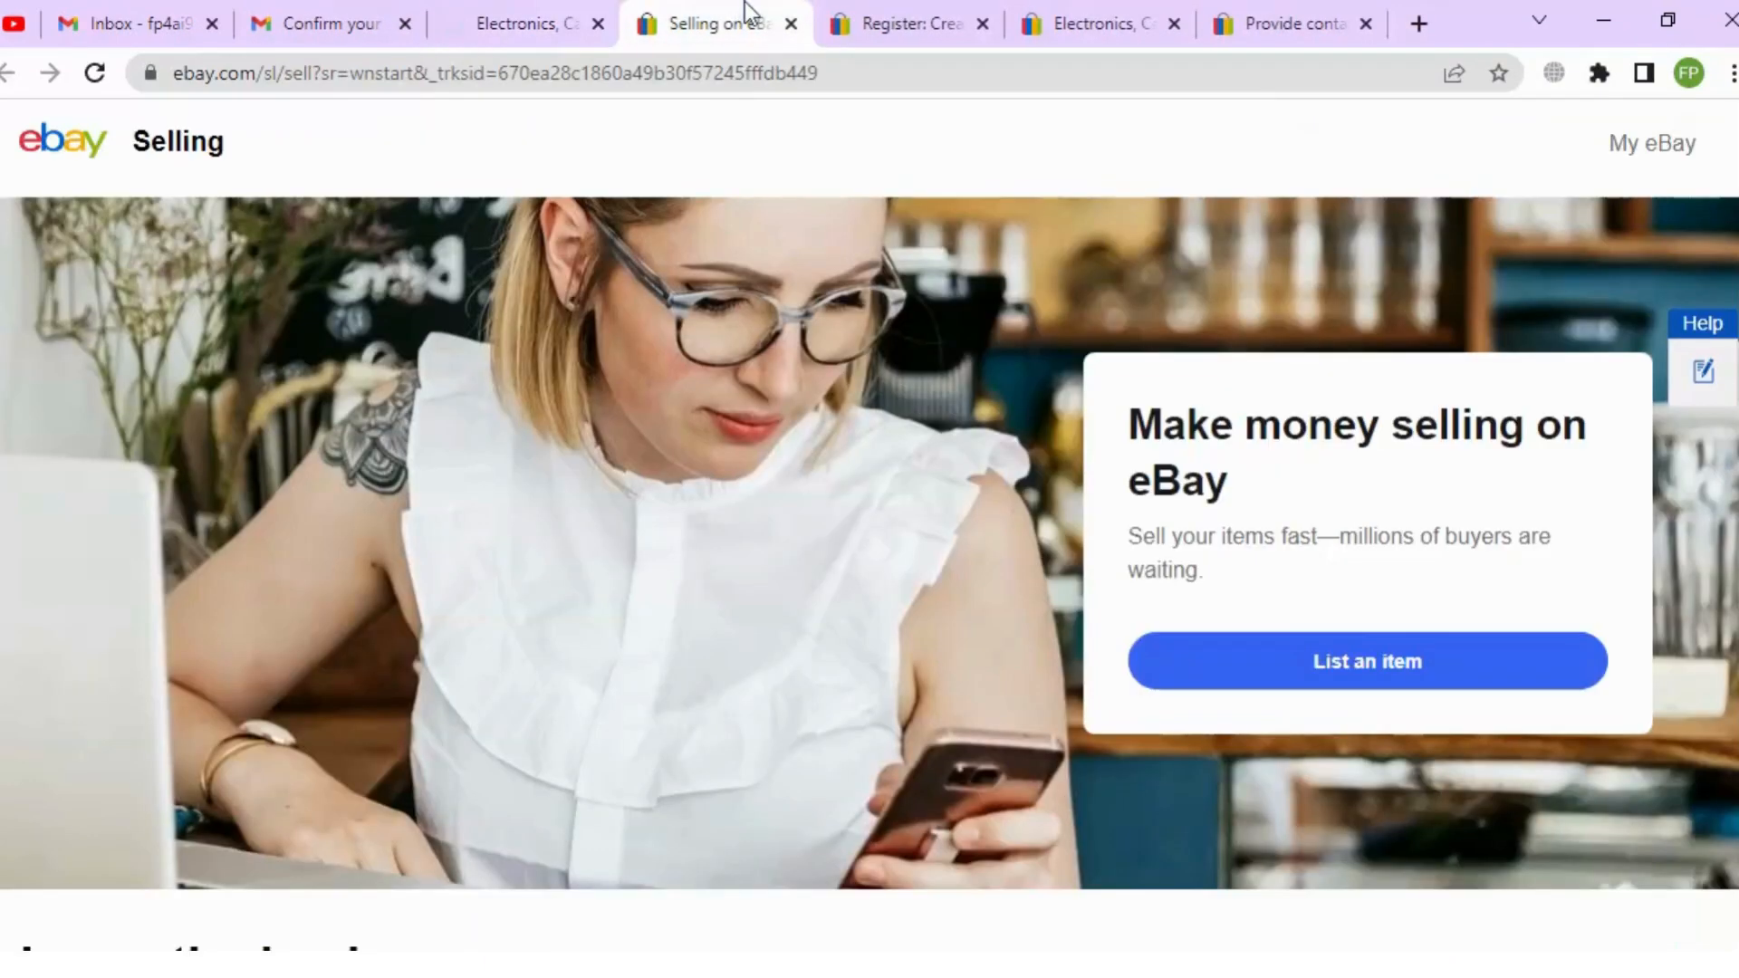
left_click(601, 12)
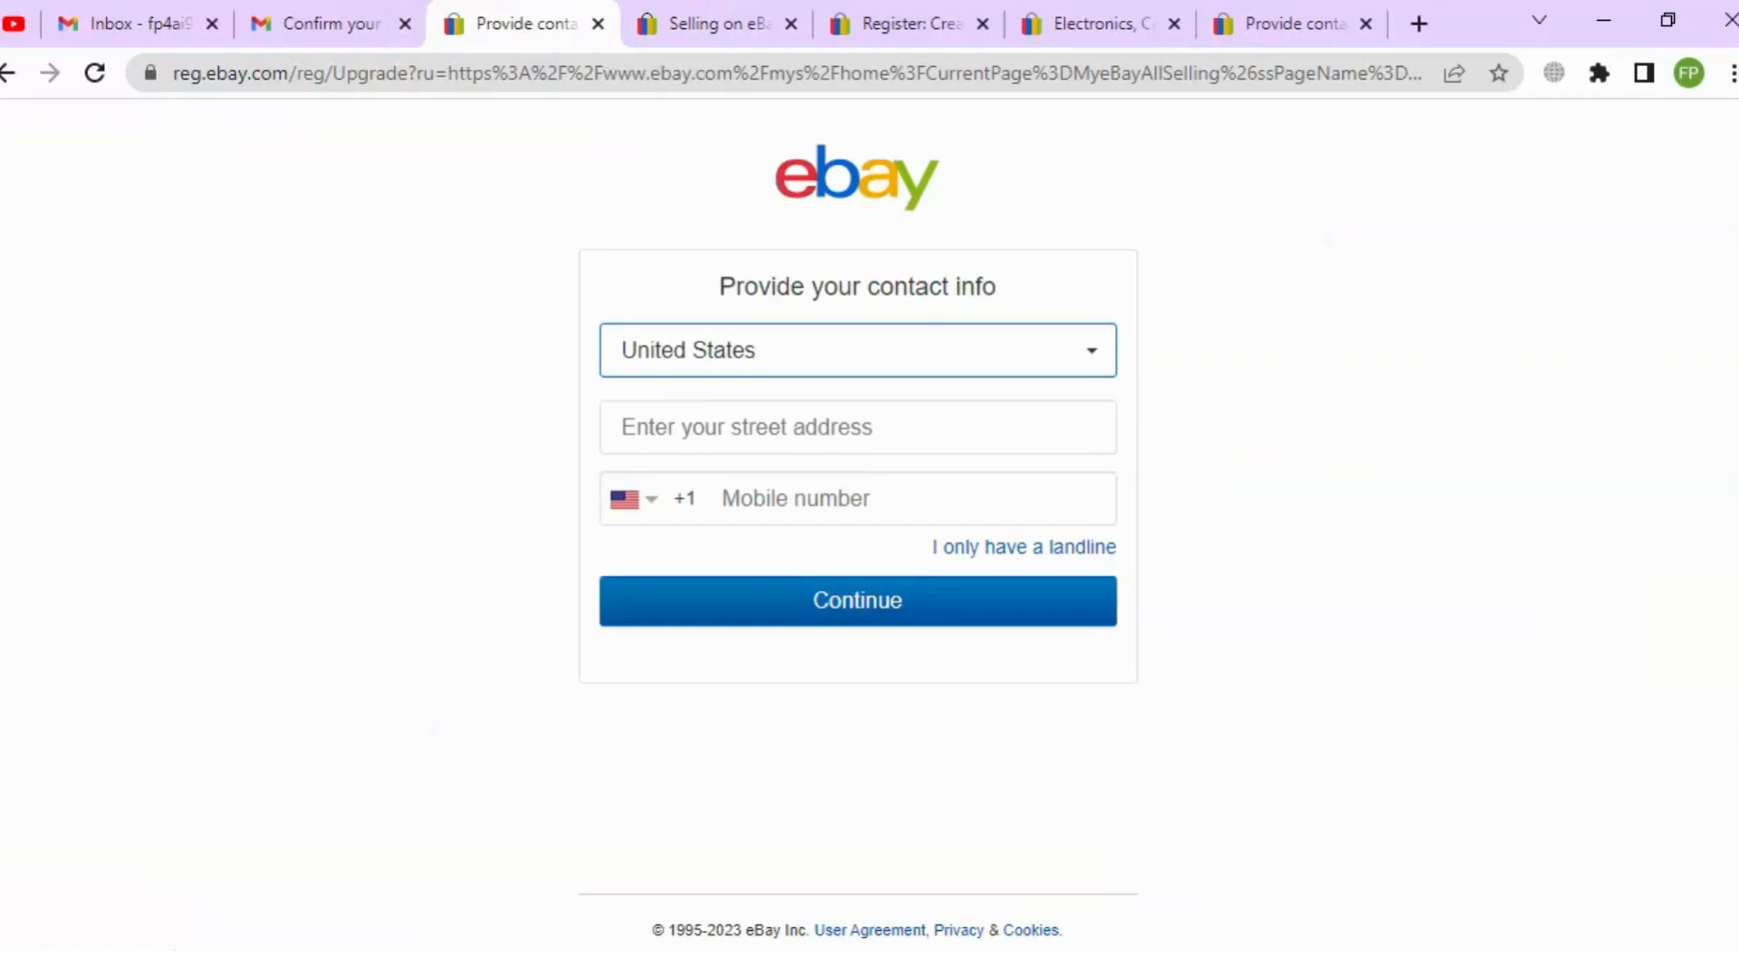
Select Pakistan as the country on the contact info form
left_click(715, 3)
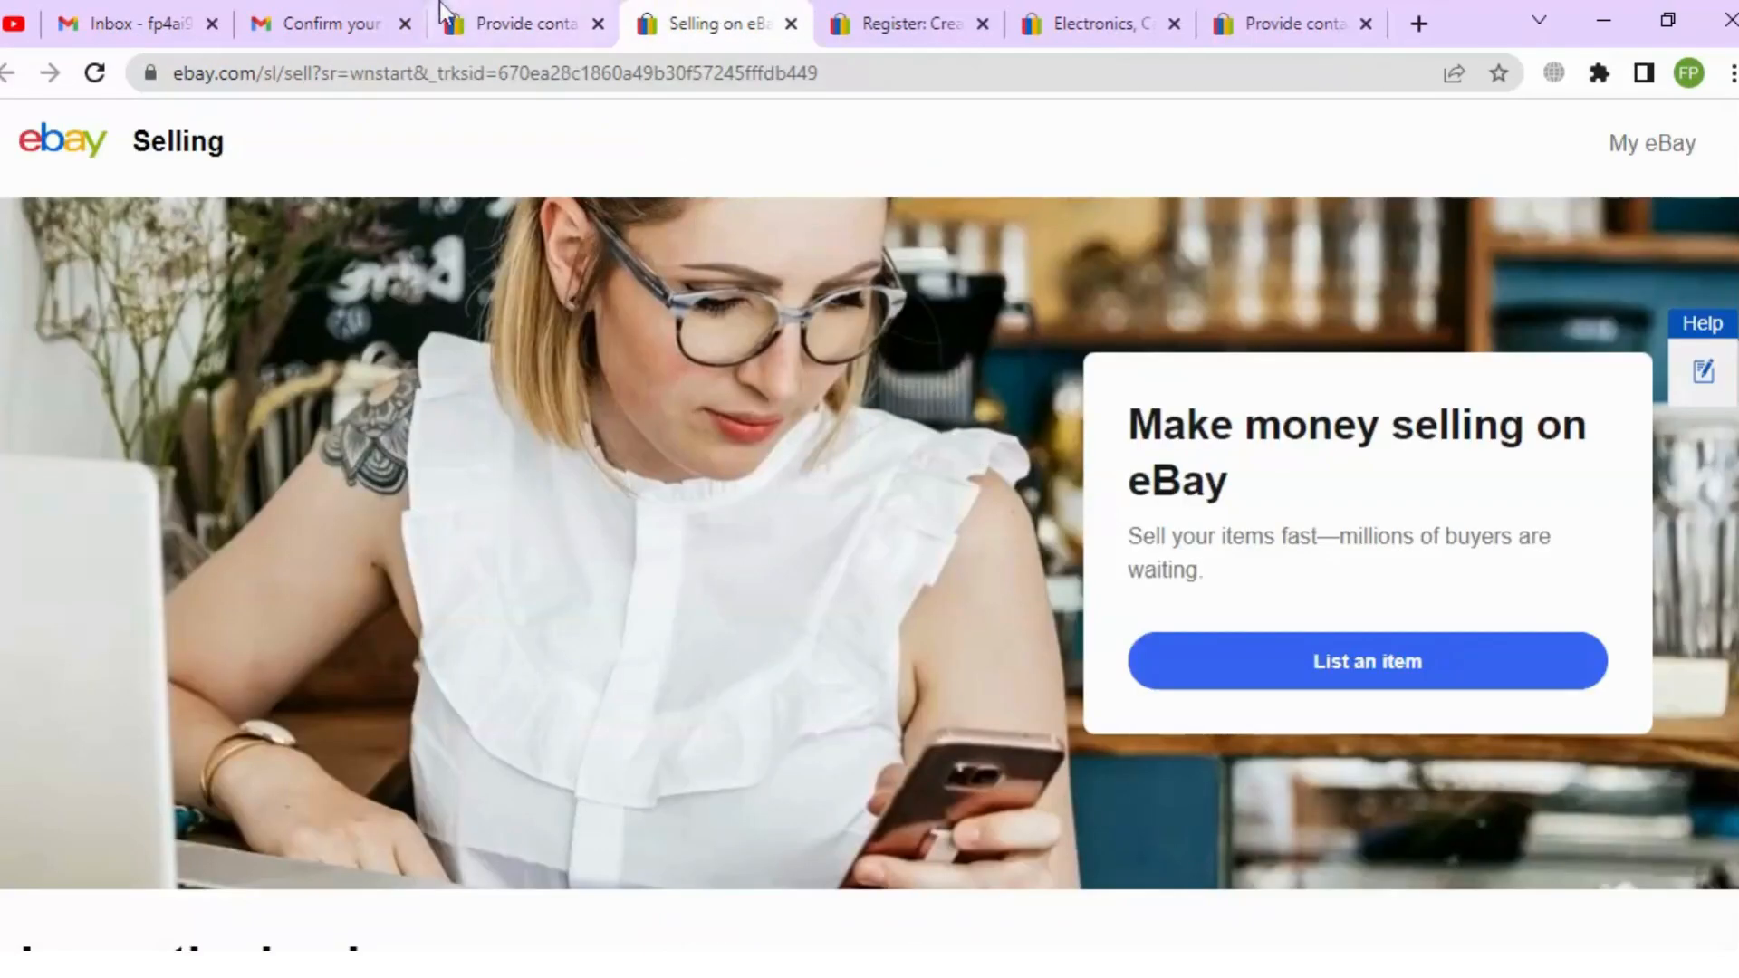
left_click(475, 19)
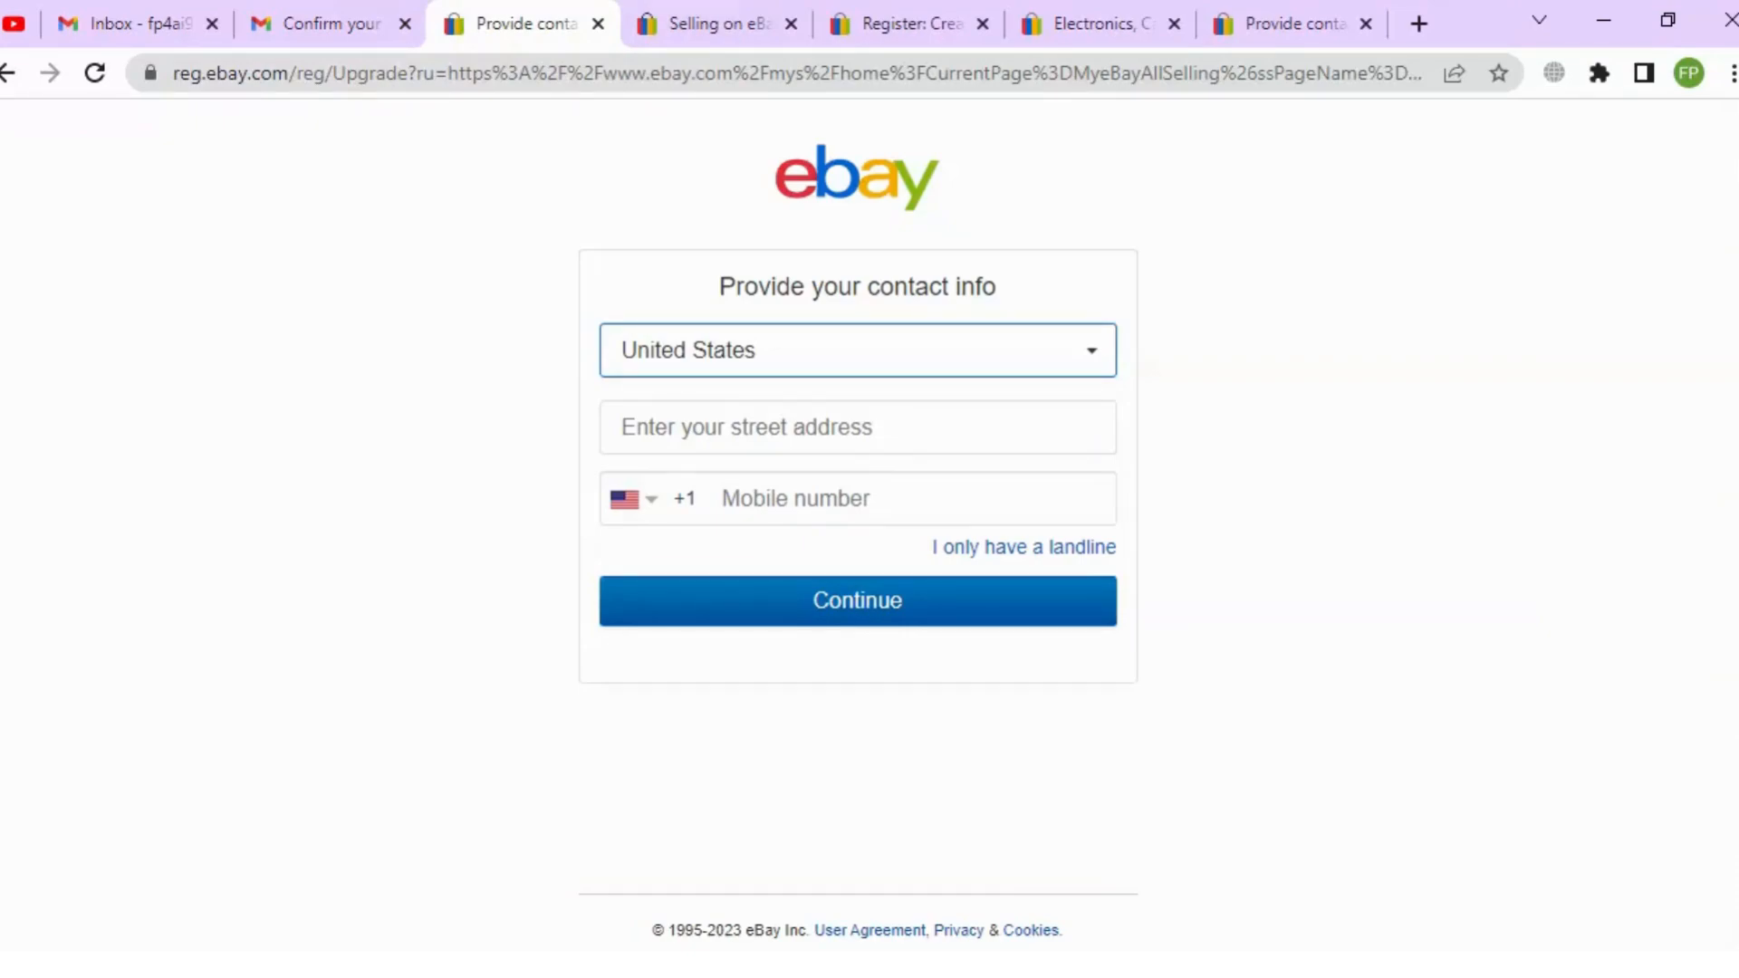
key("Return")
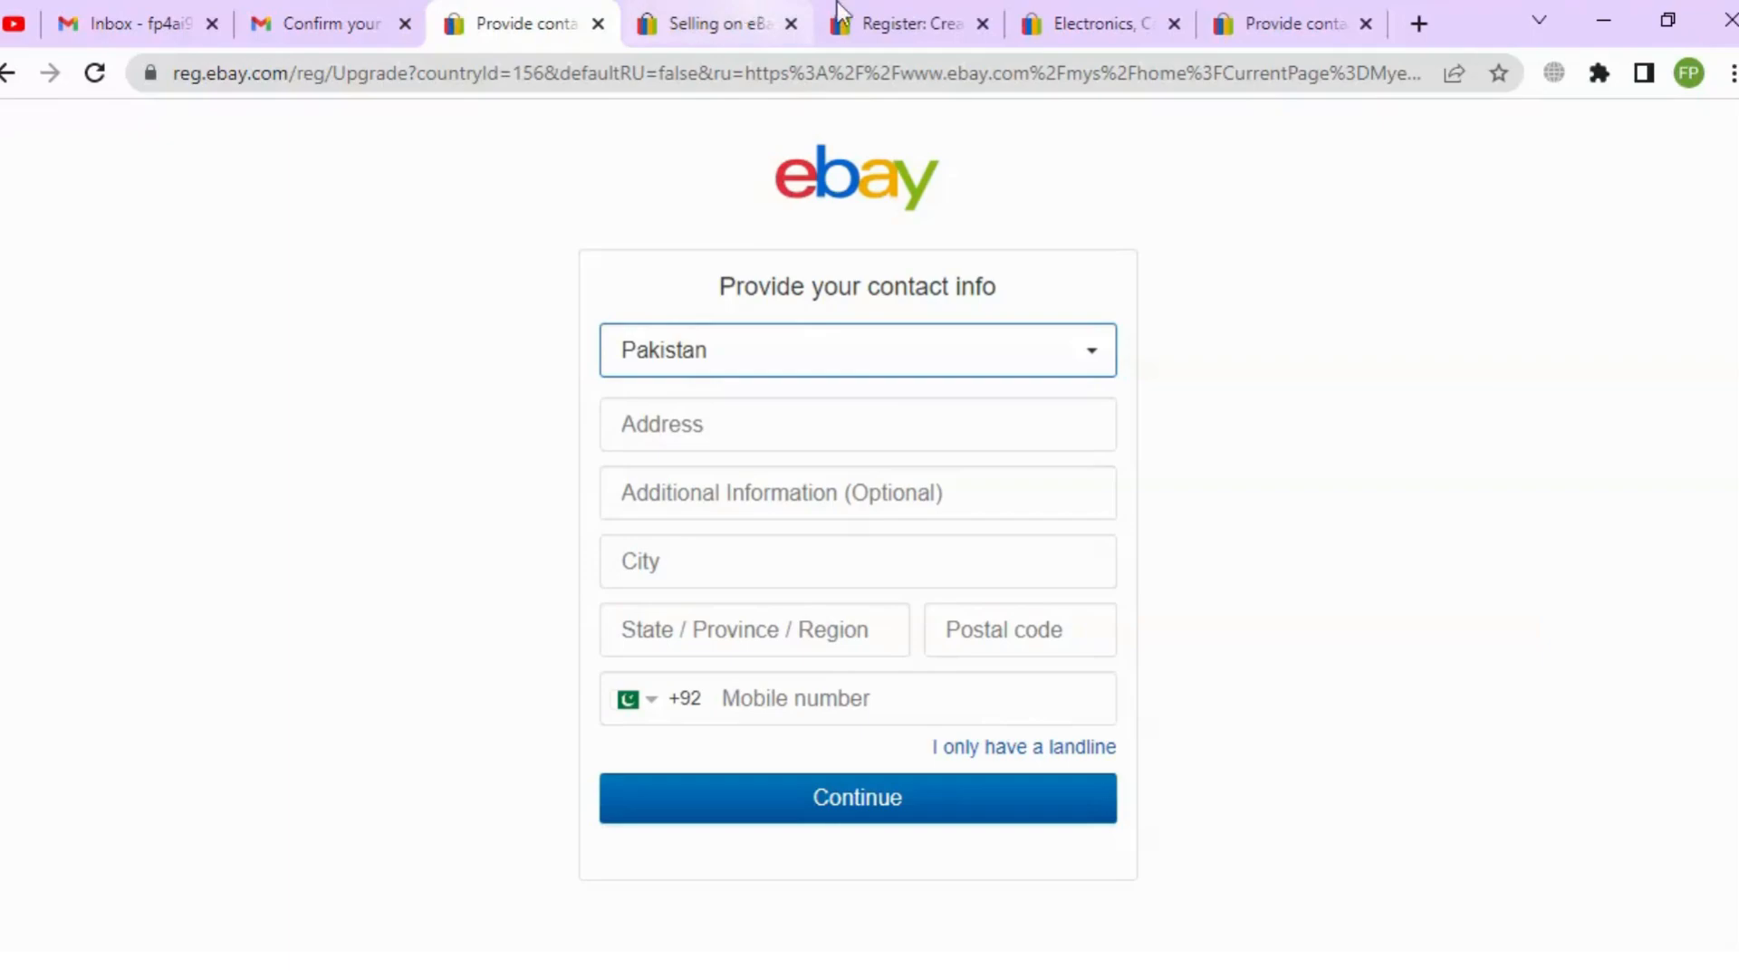
Open the Payoneer login page in the registration tab via the address bar suggestions
left_click(861, 4)
left_click(714, 67)
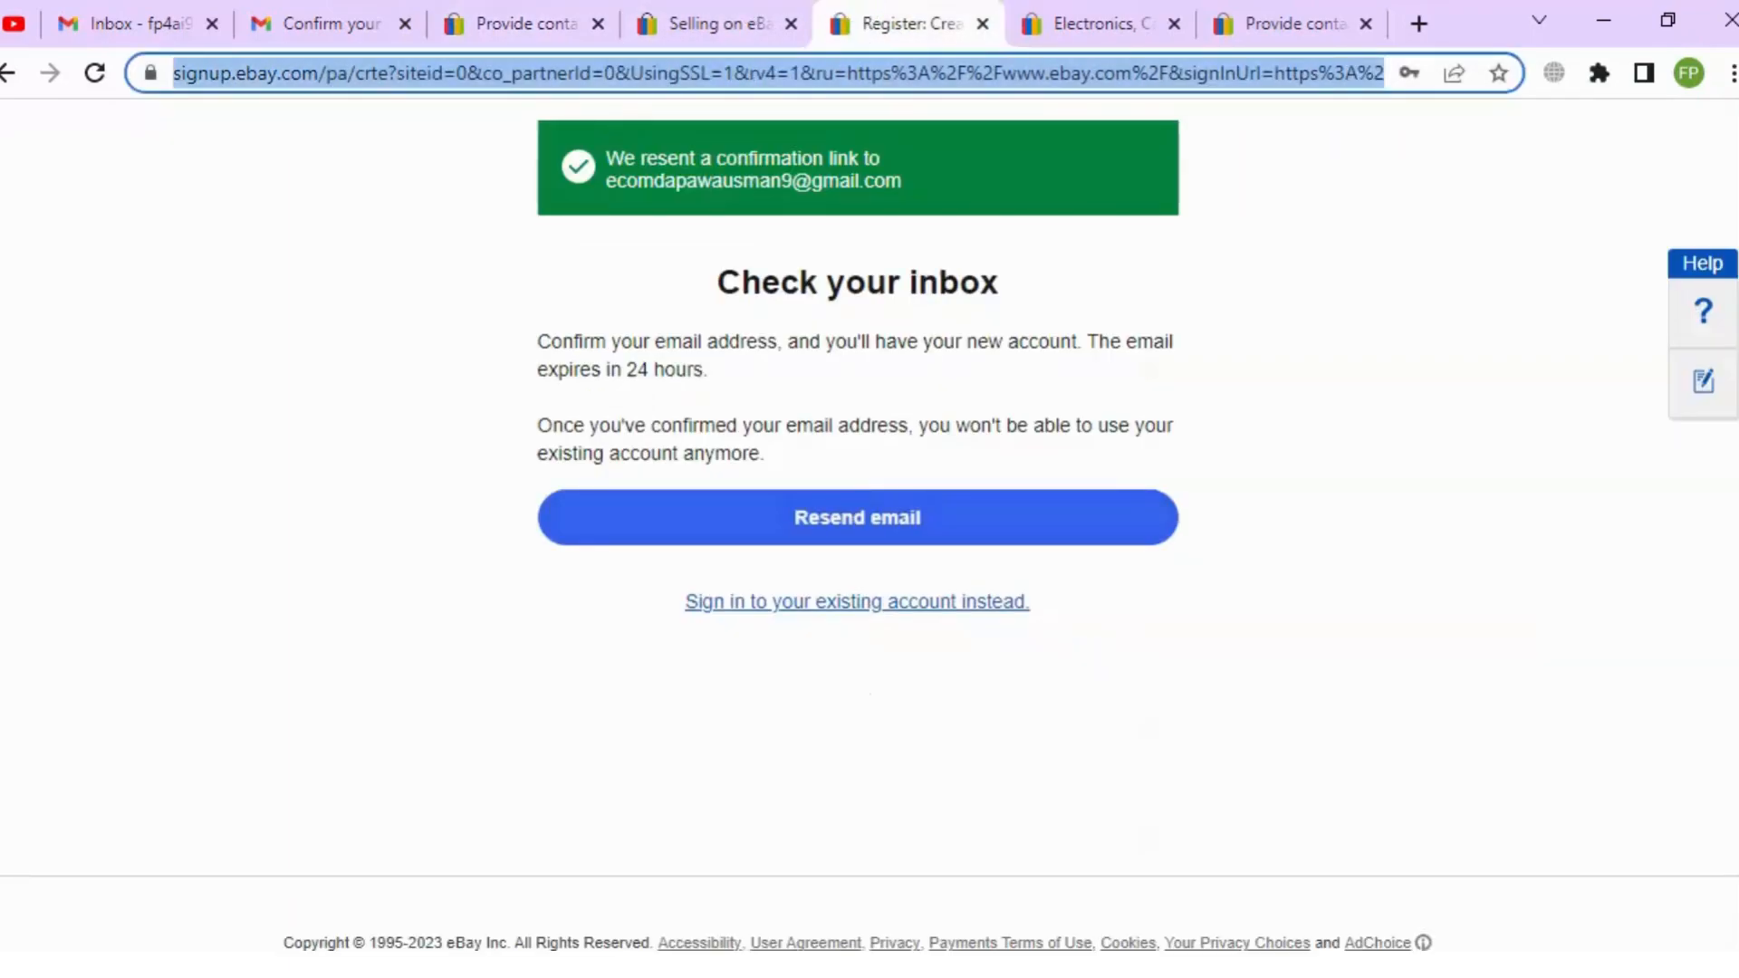
type("login")
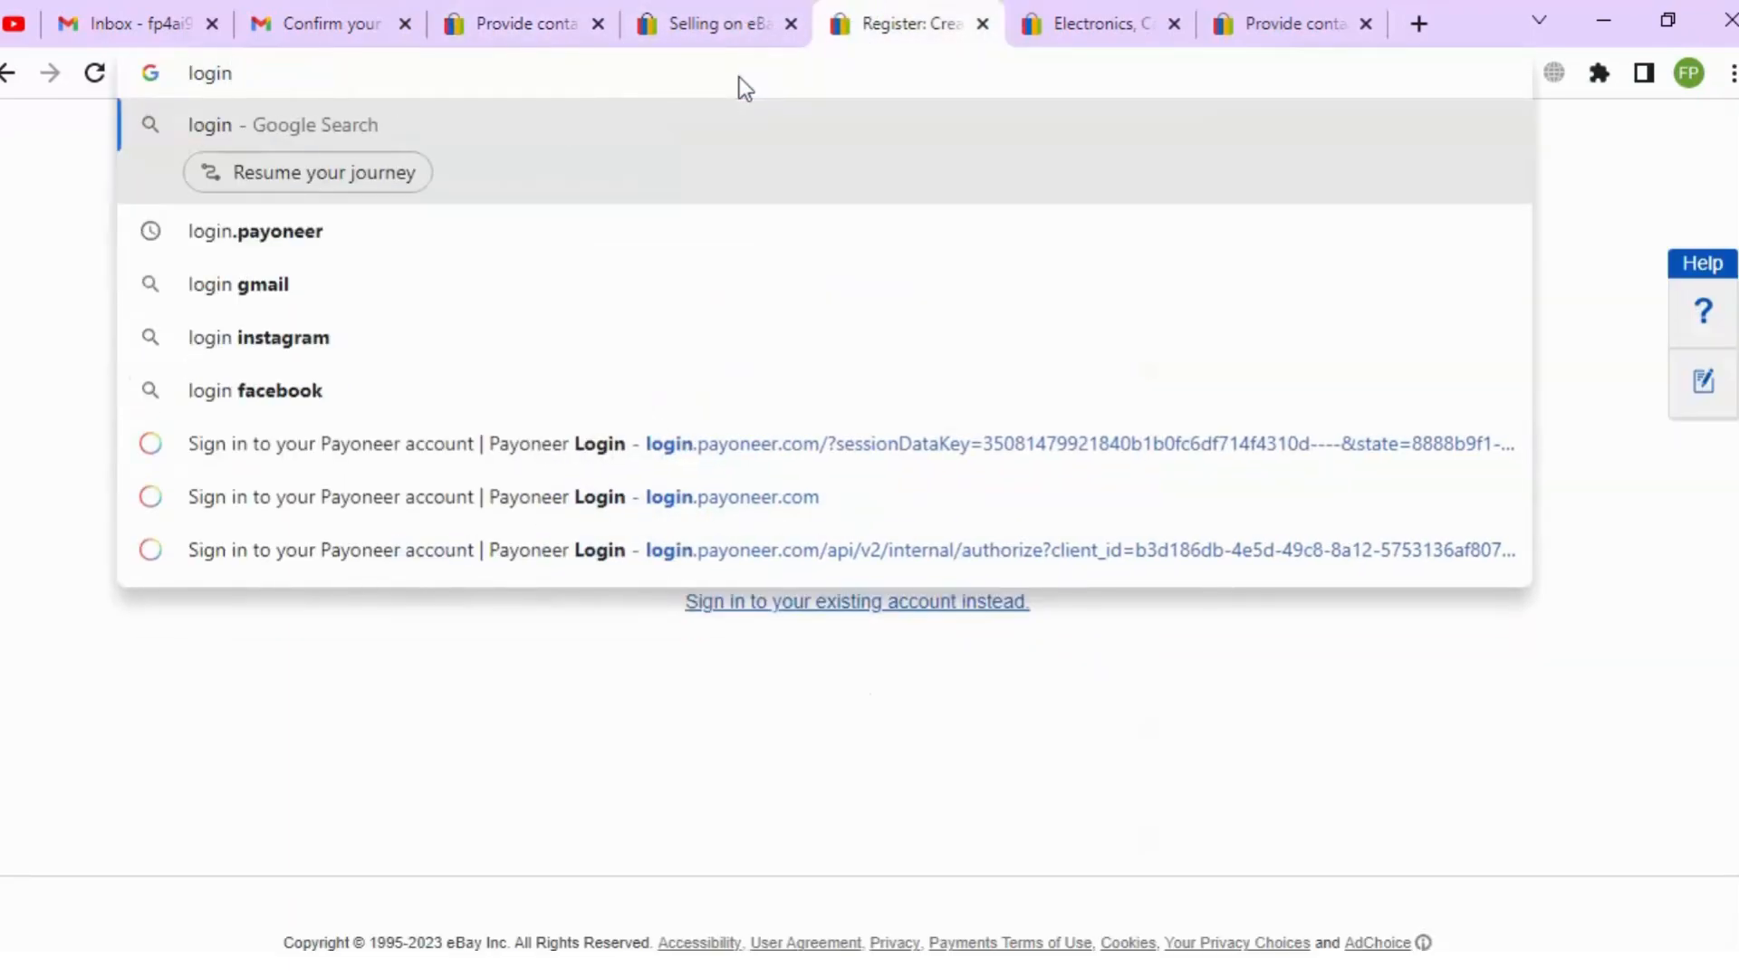
left_click(291, 444)
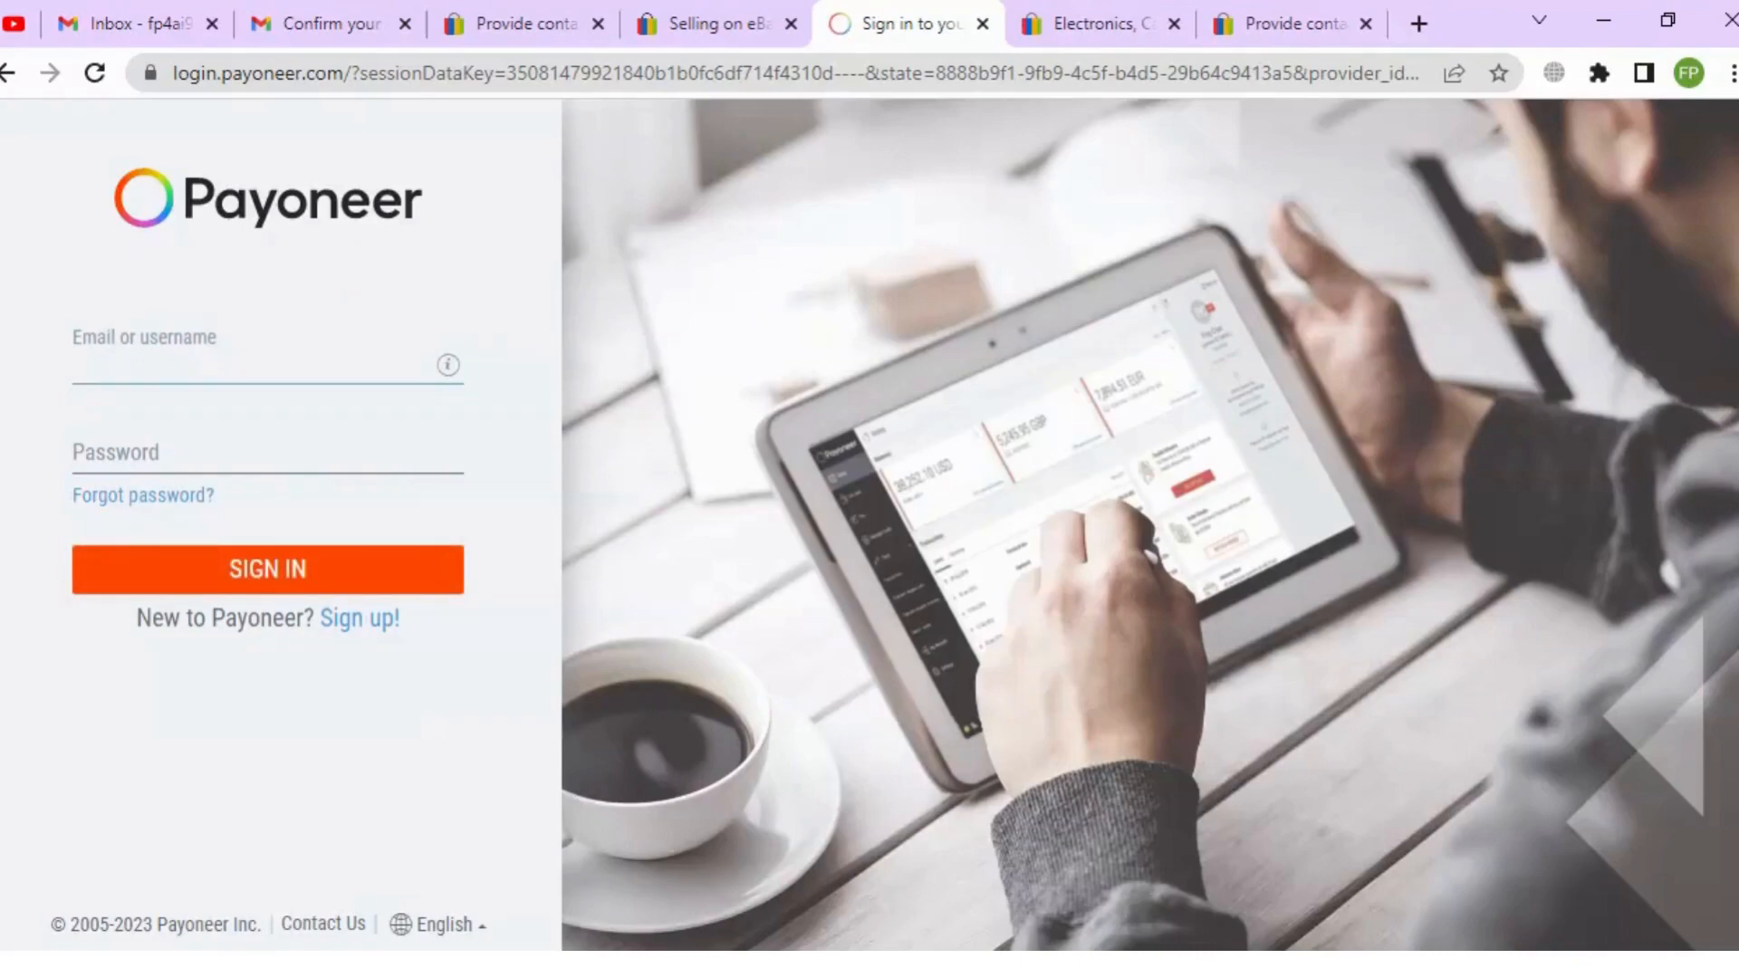
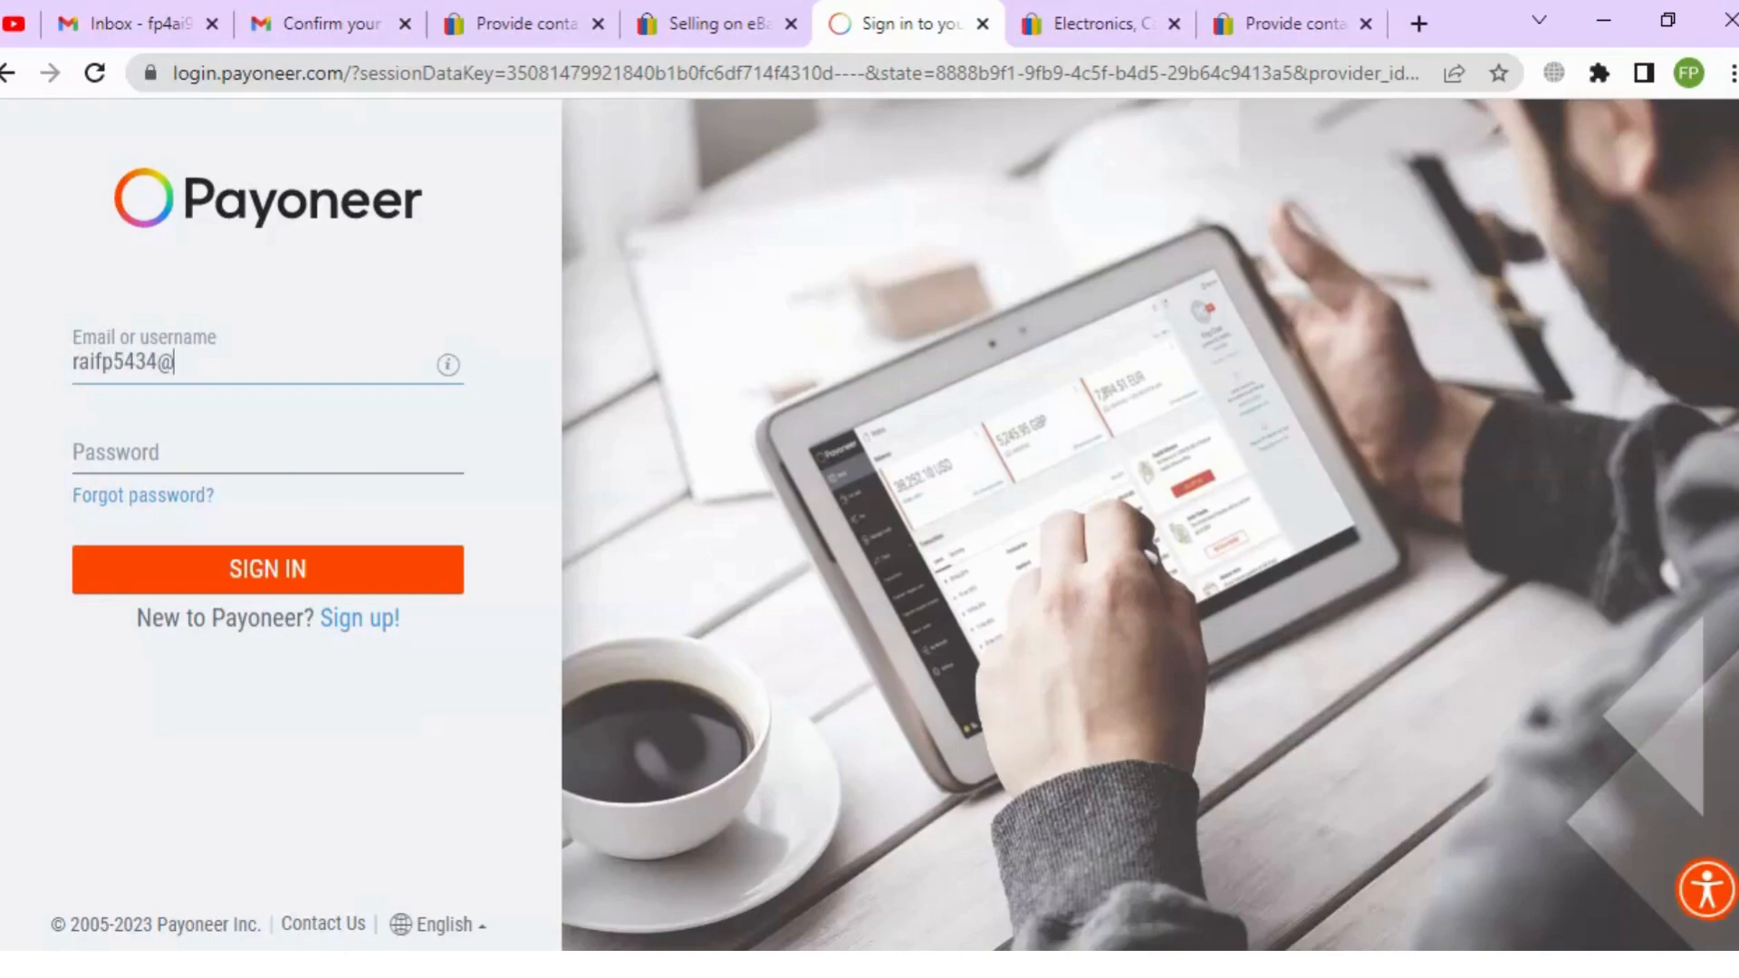
Sign in to Payoneer with the account e-mail and the account password
left_click(74, 452)
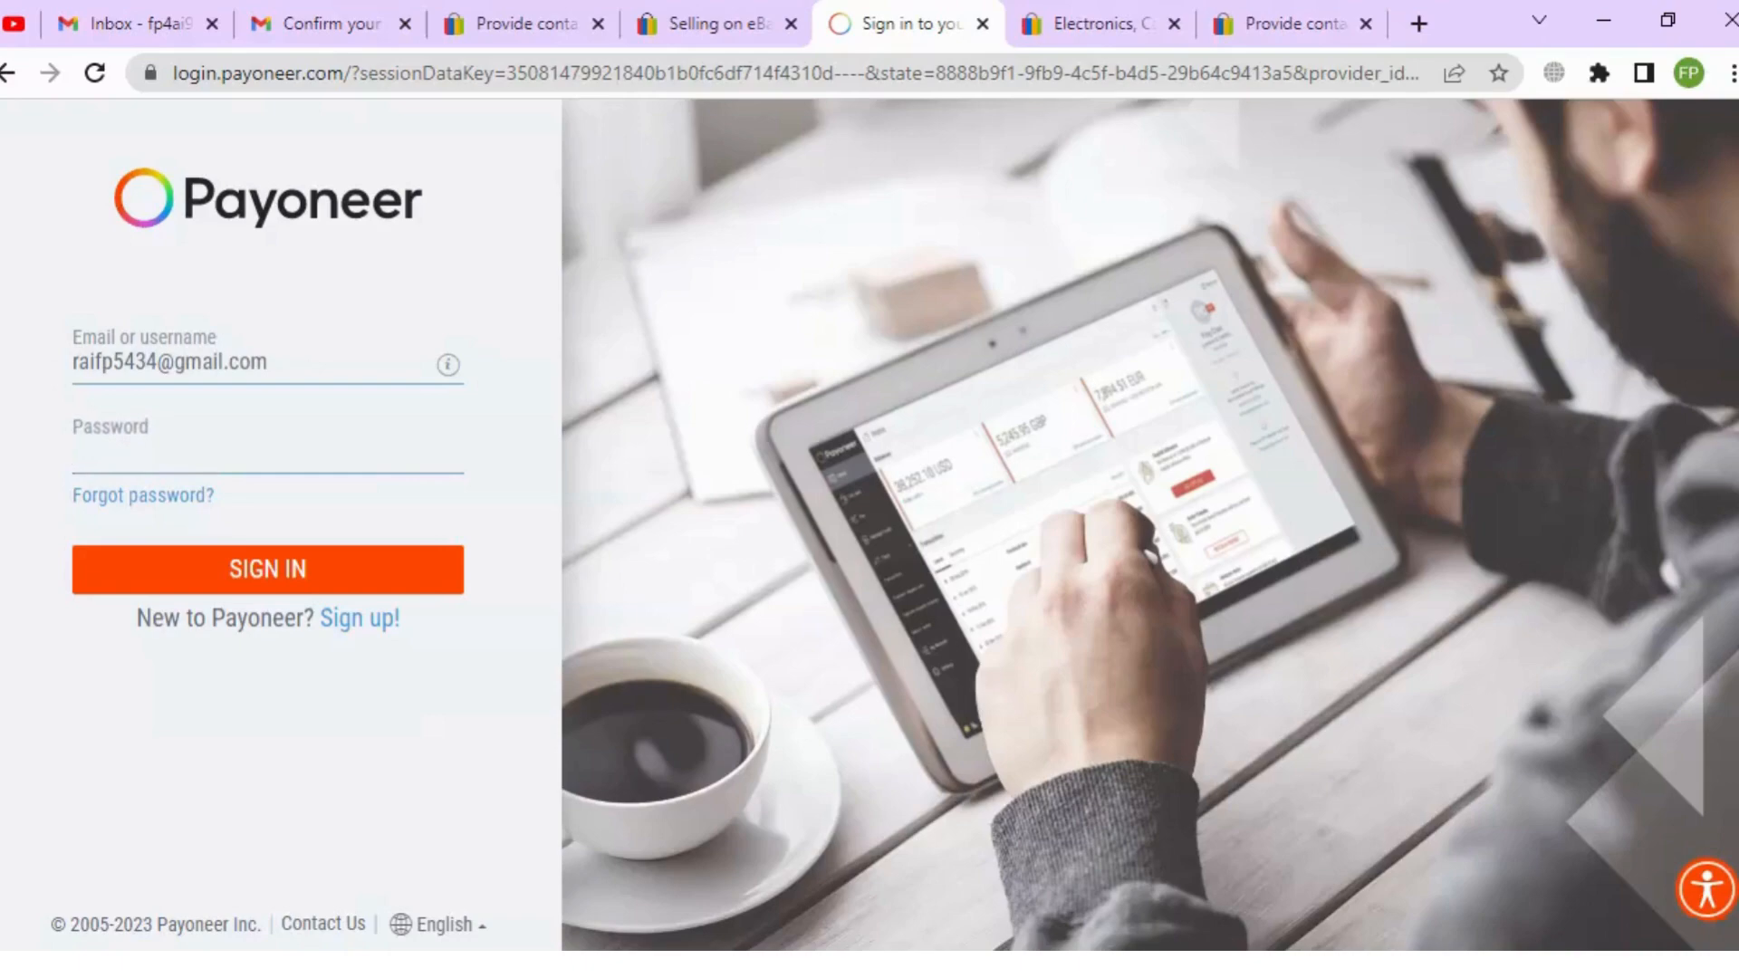
type("•")
left_click(383, 570)
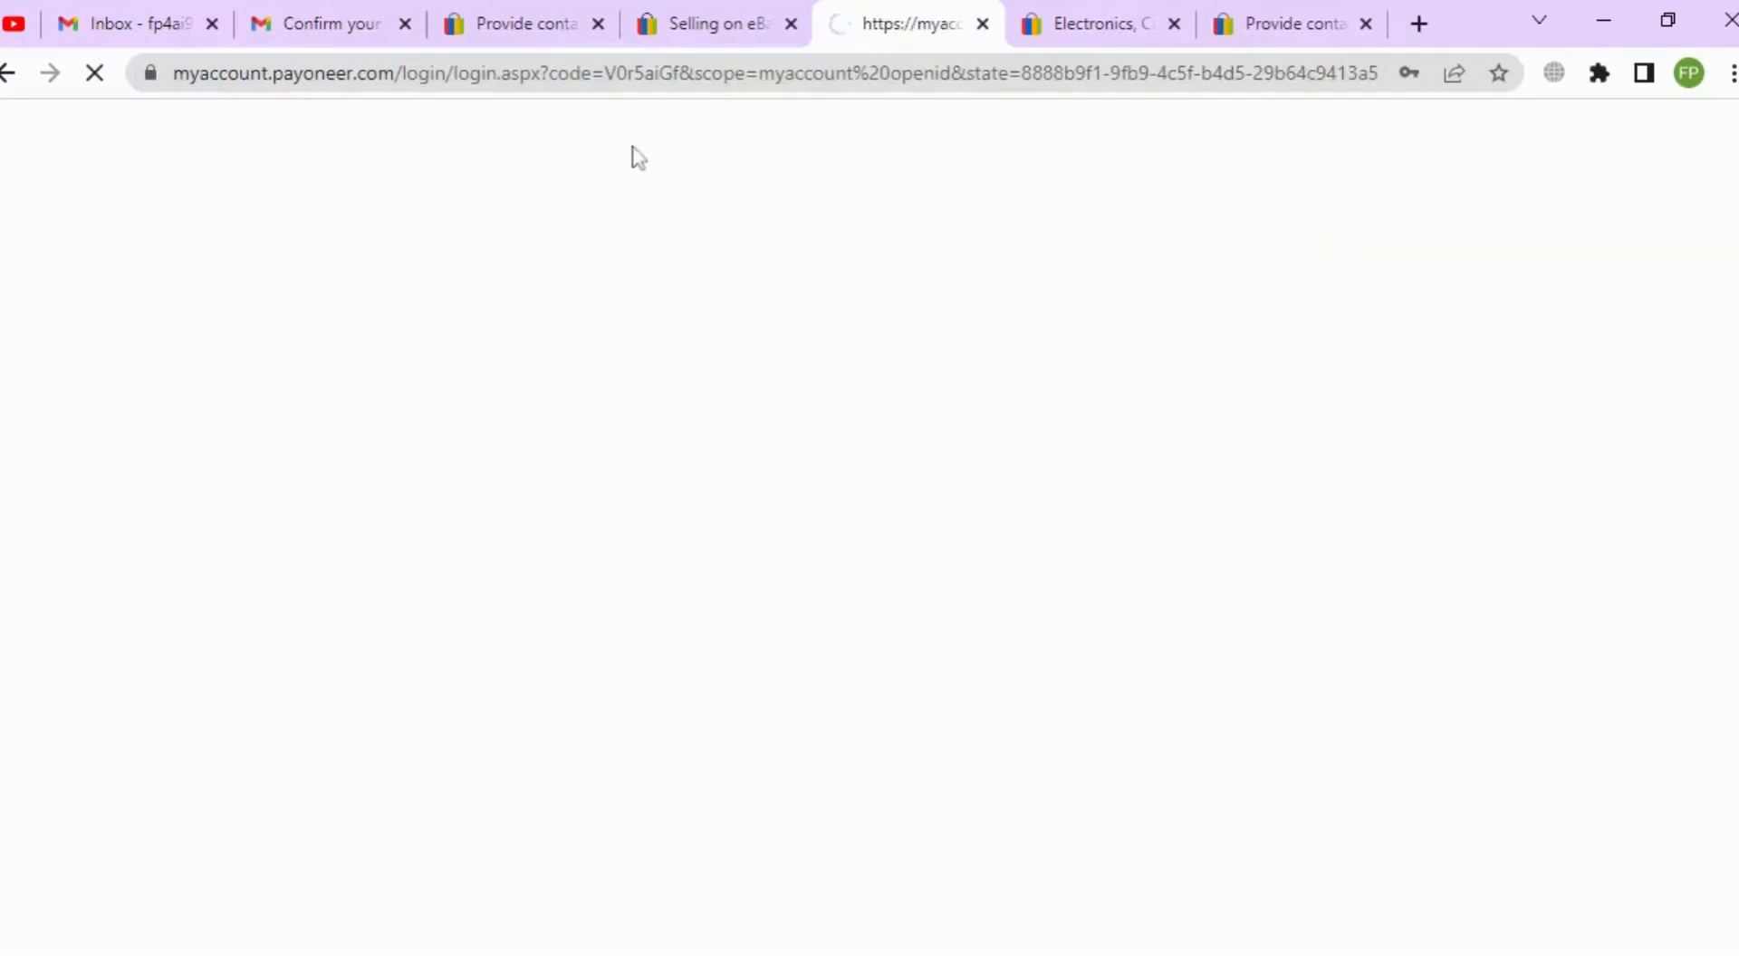
Open the Payoneer profile settings and copy the first address line
left_click(708, 20)
left_click(847, 14)
left_click(545, 14)
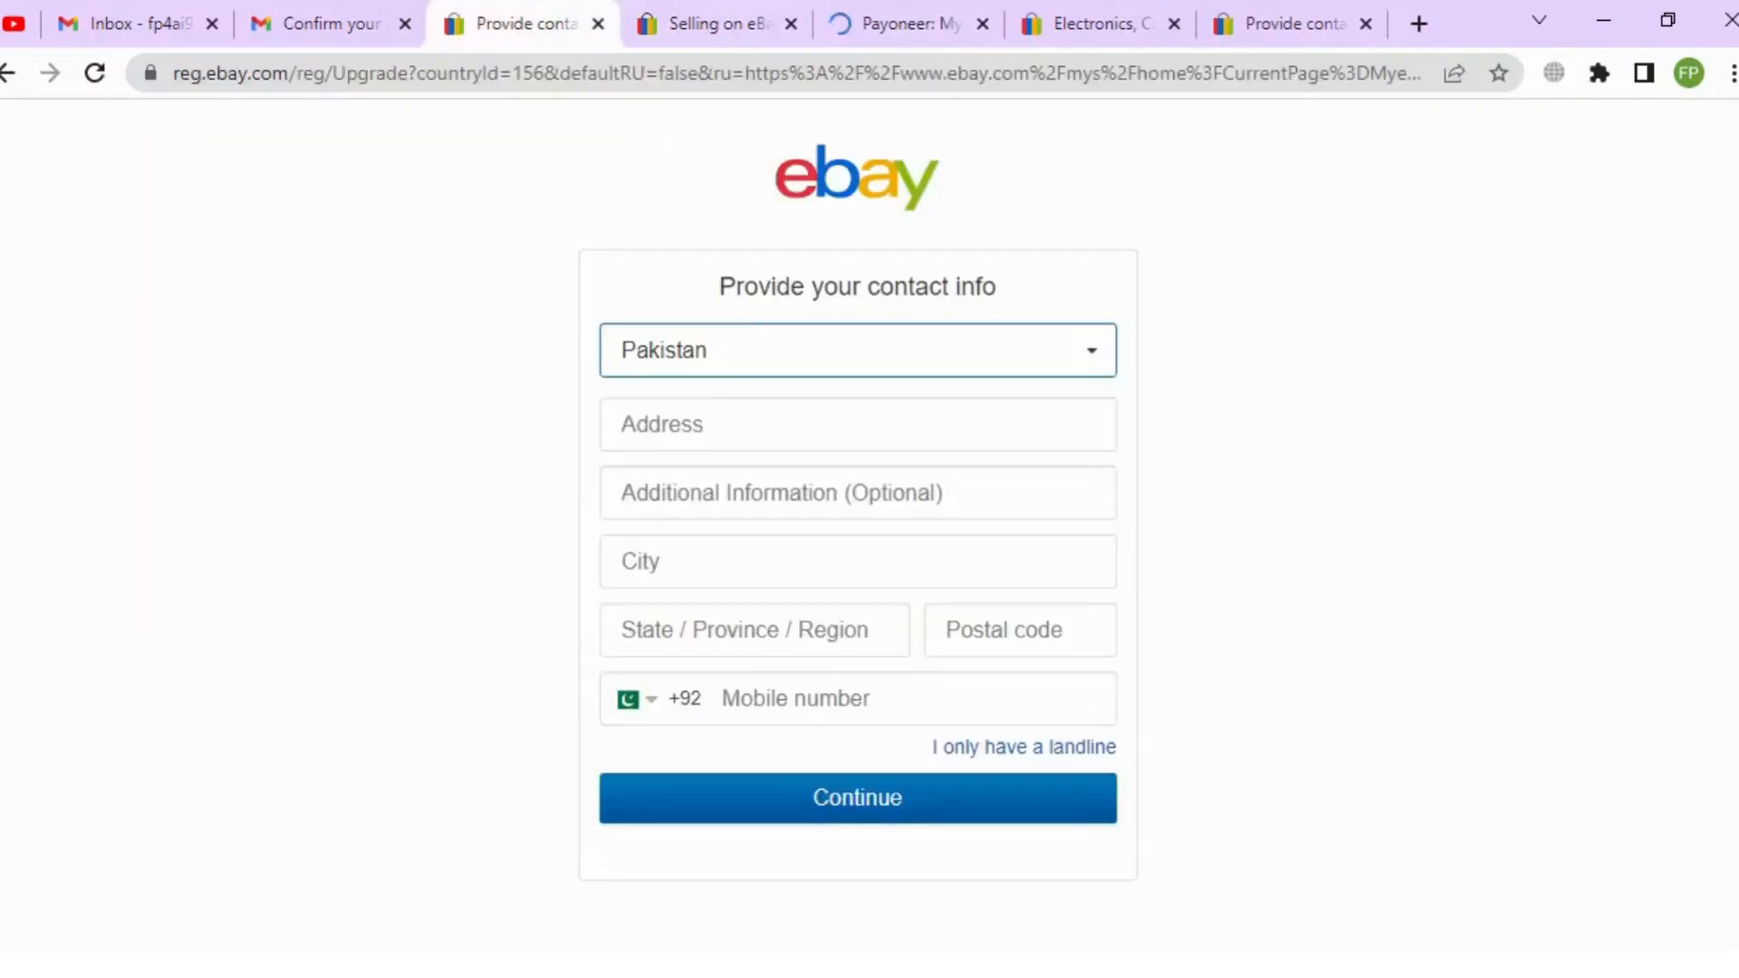
left_click(909, 19)
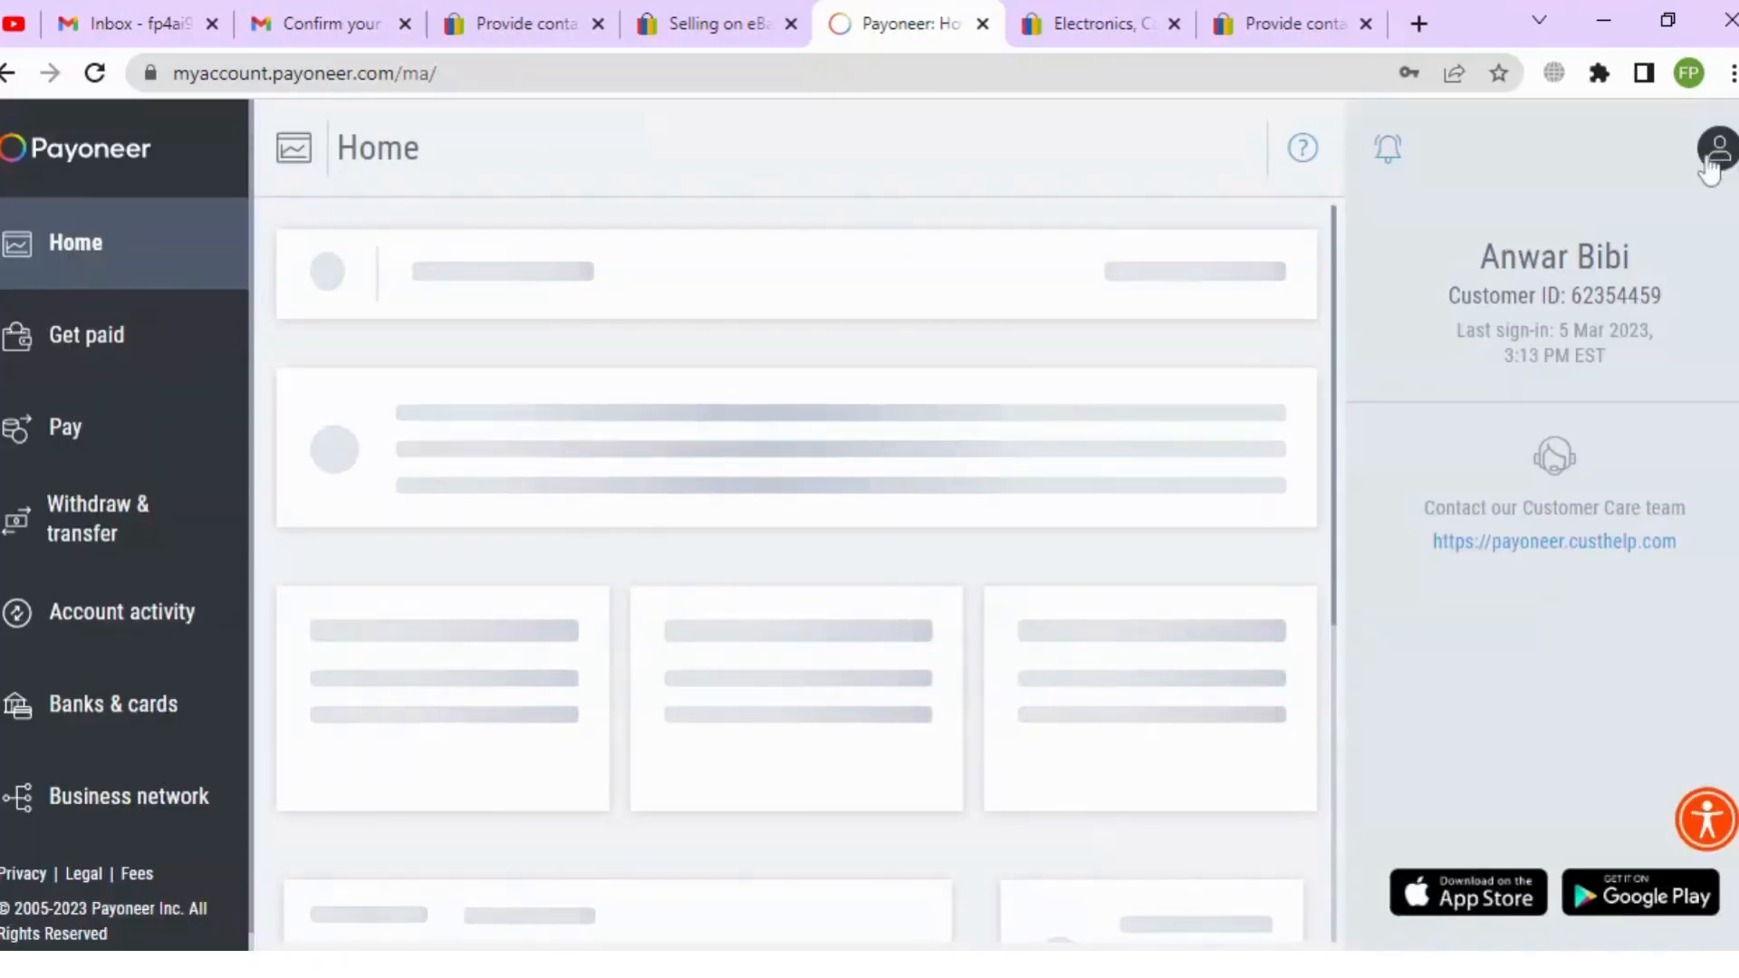
left_click(1716, 156)
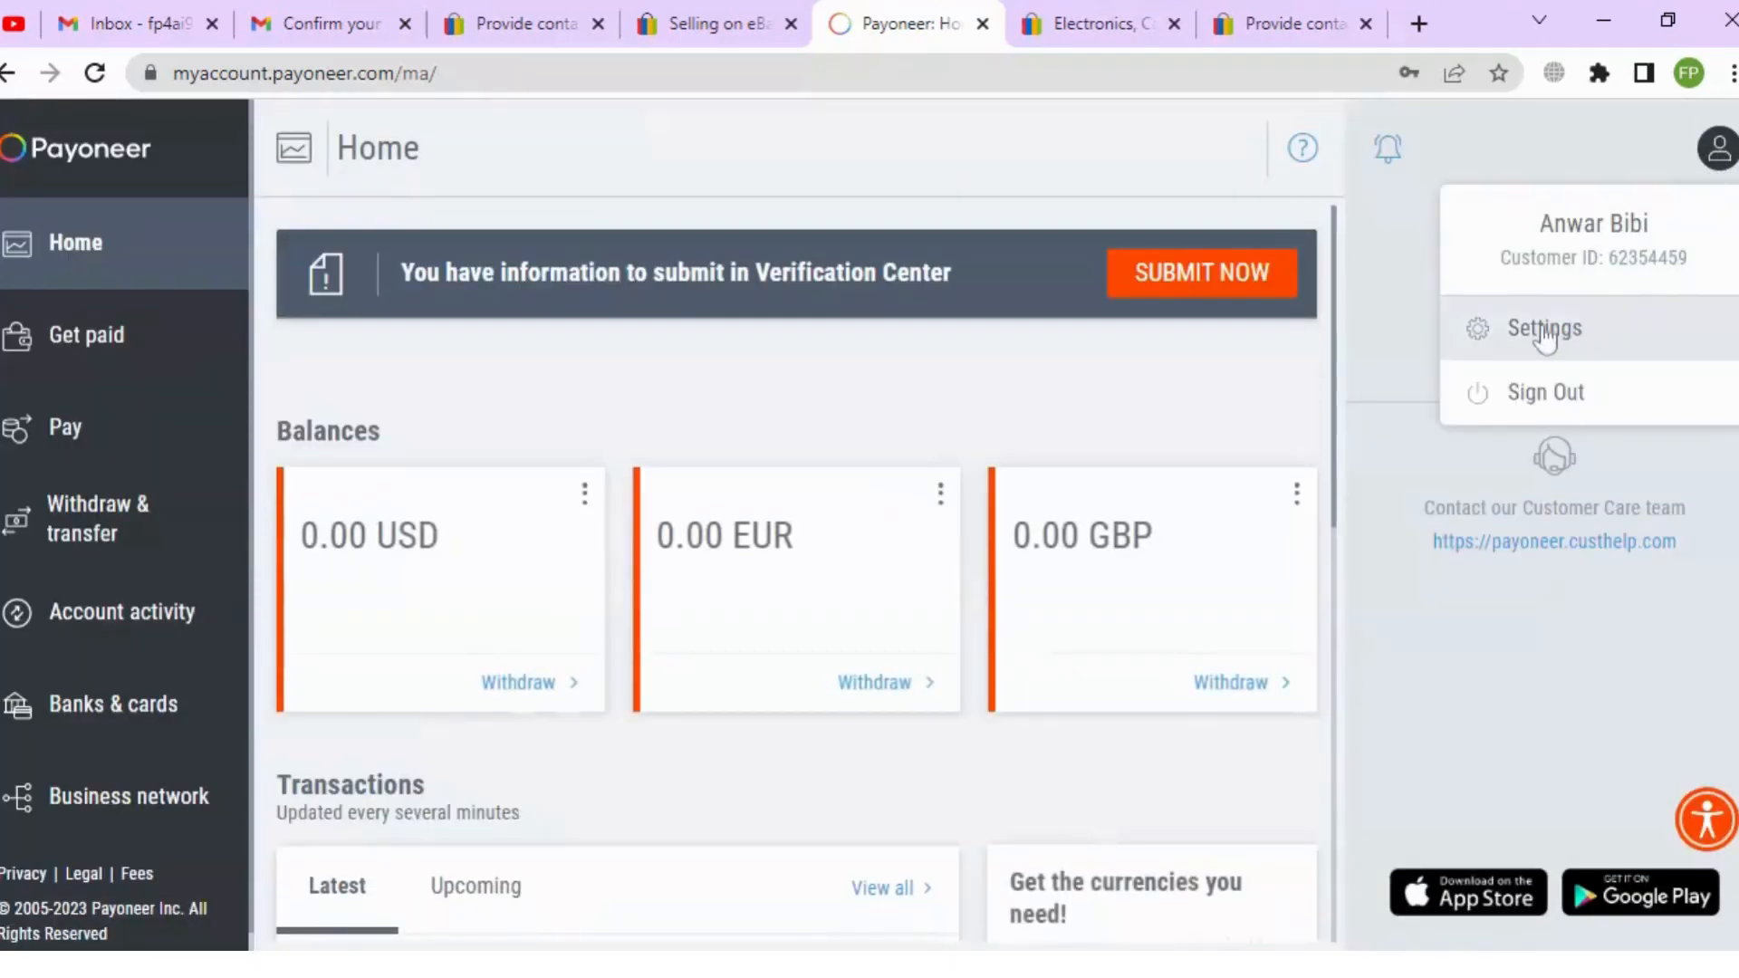
left_click(1545, 333)
left_click(421, 405)
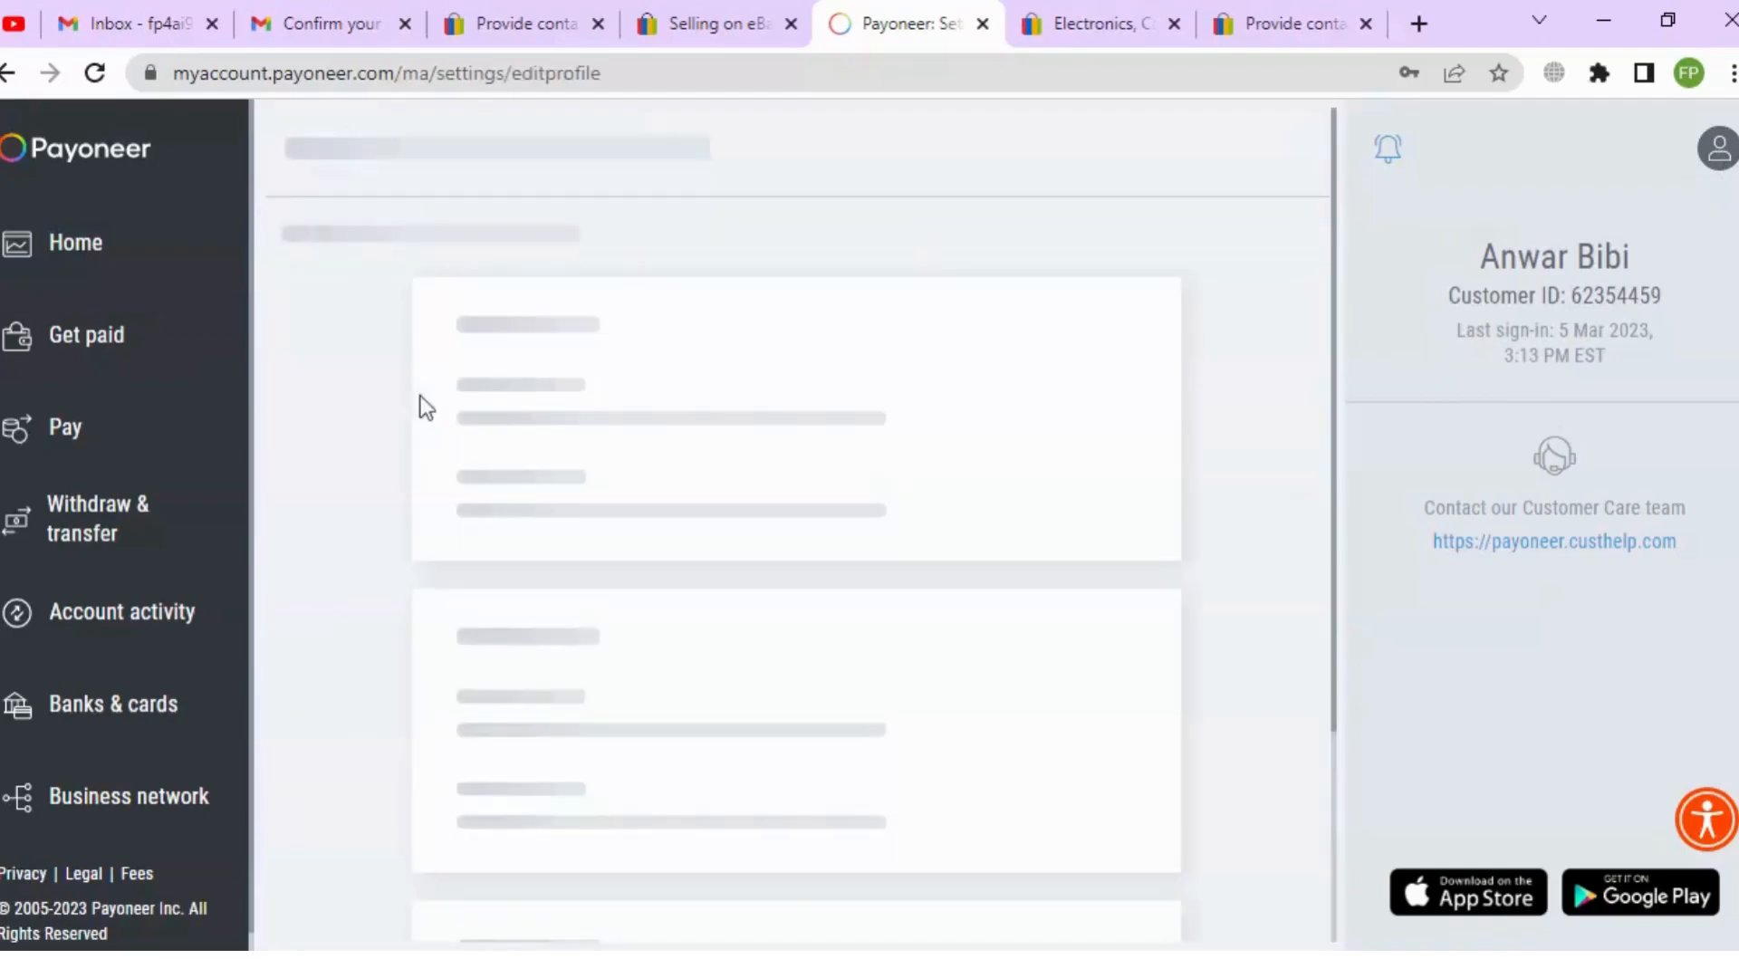
scroll(628, 466, "down", 2)
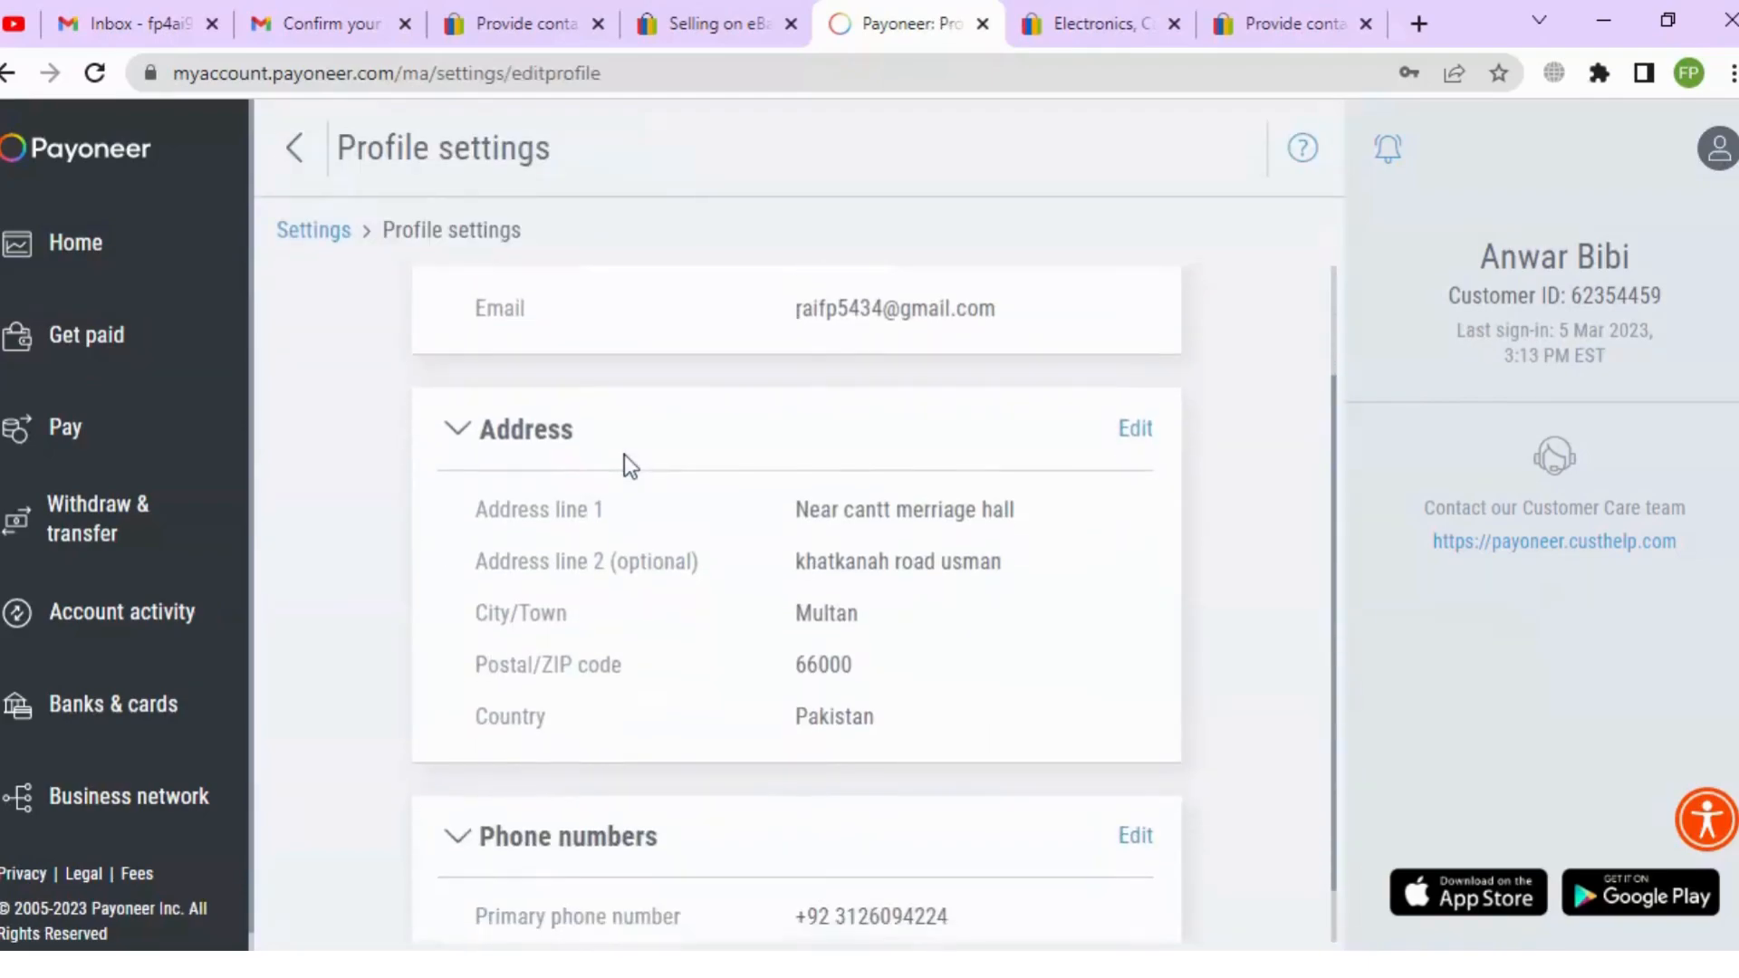
scroll(623, 454, "down", 1)
left_click_drag(795, 441, 1015, 442)
key("ctrl+c")
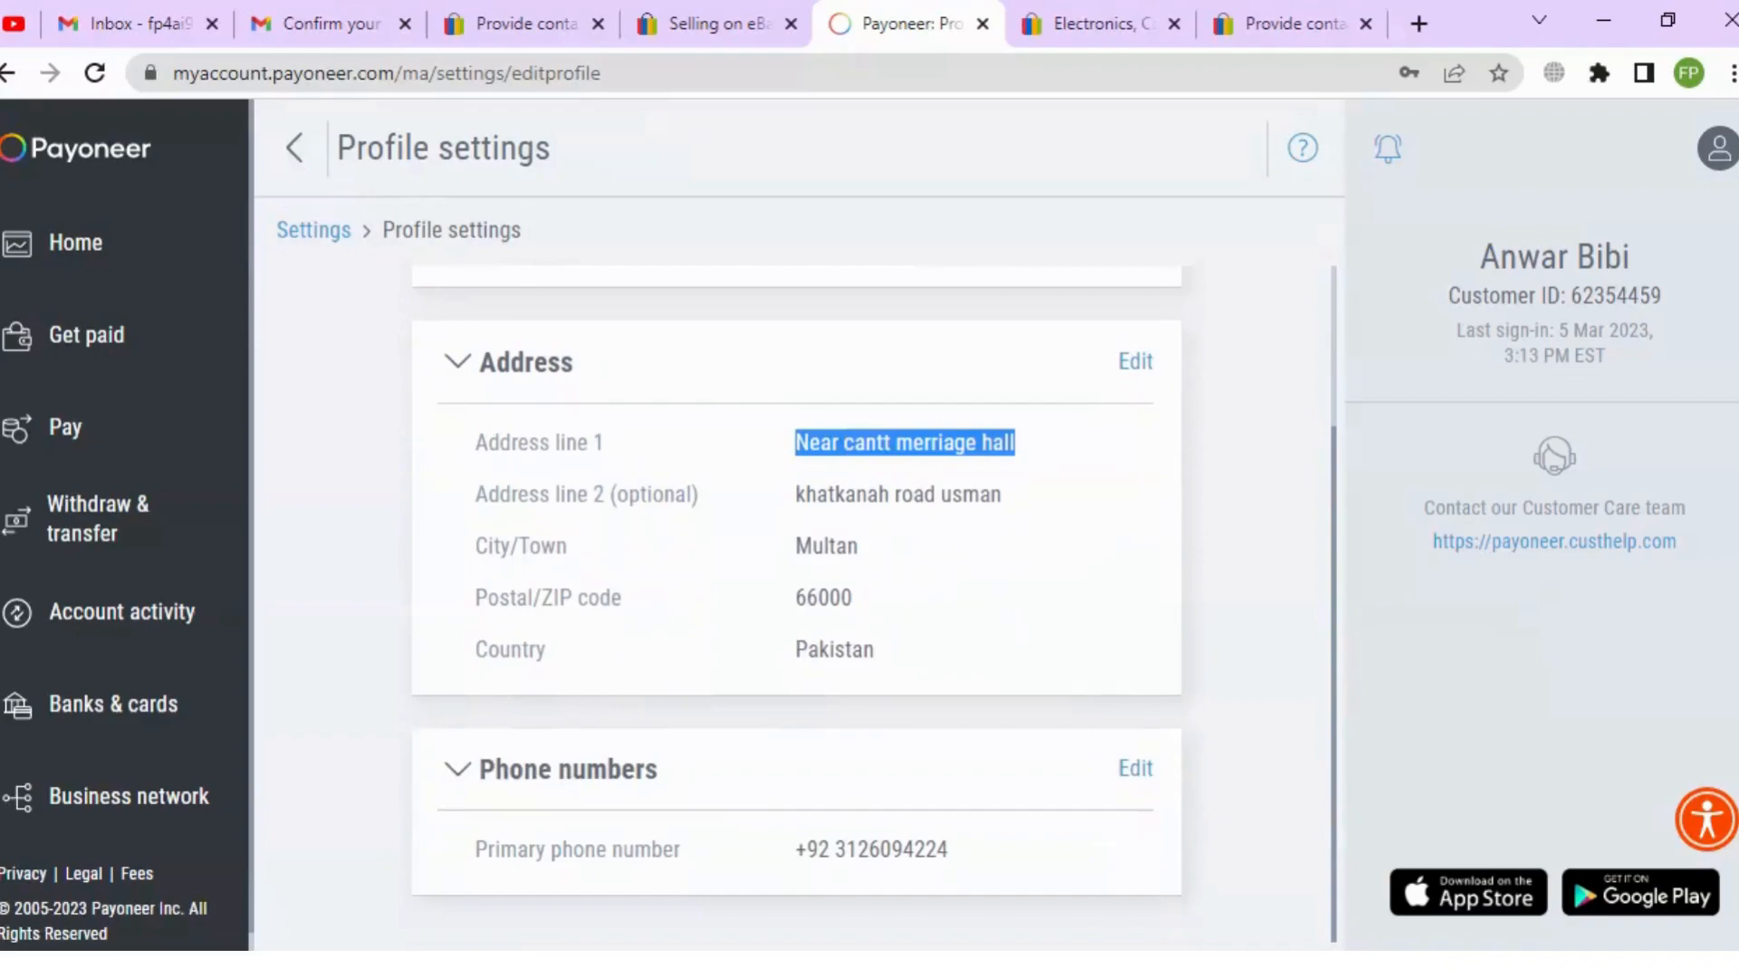
Paste the copied address line into the eBay Address field
left_click(756, 24)
left_click(525, 23)
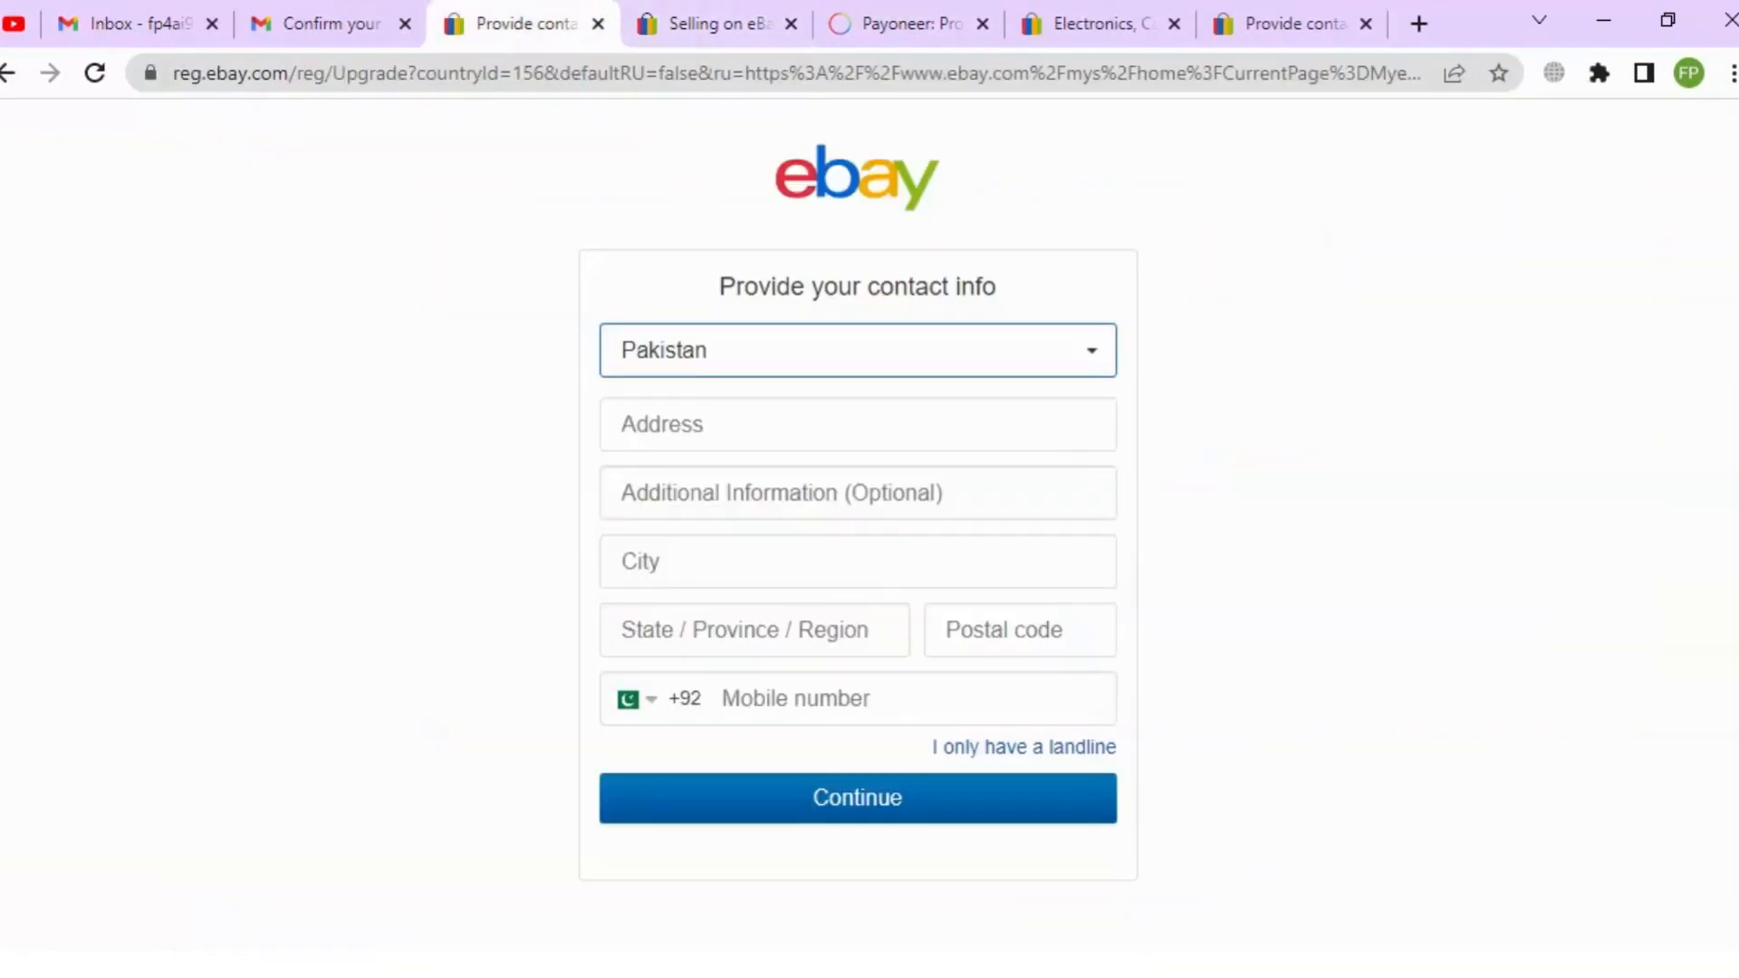
key("Tab")
key("ctrl+v")
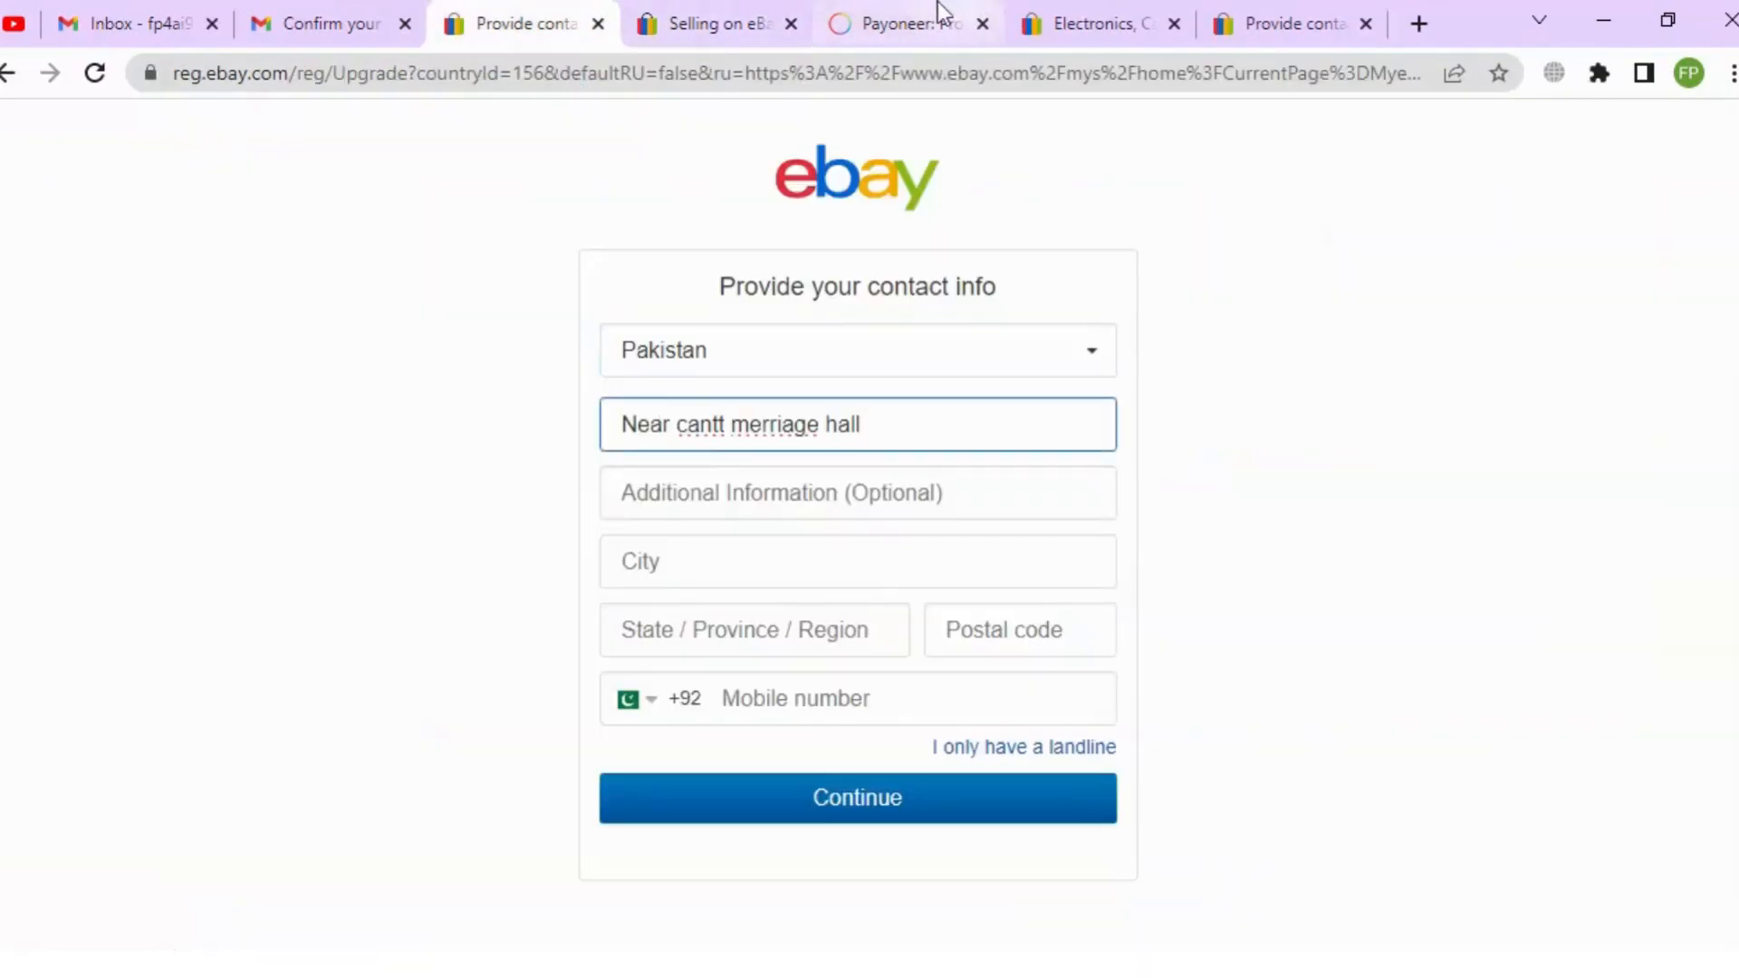
Copy the second address line from Payoneer and paste it into the Additional Information field
left_click(937, 20)
left_click(1312, 127)
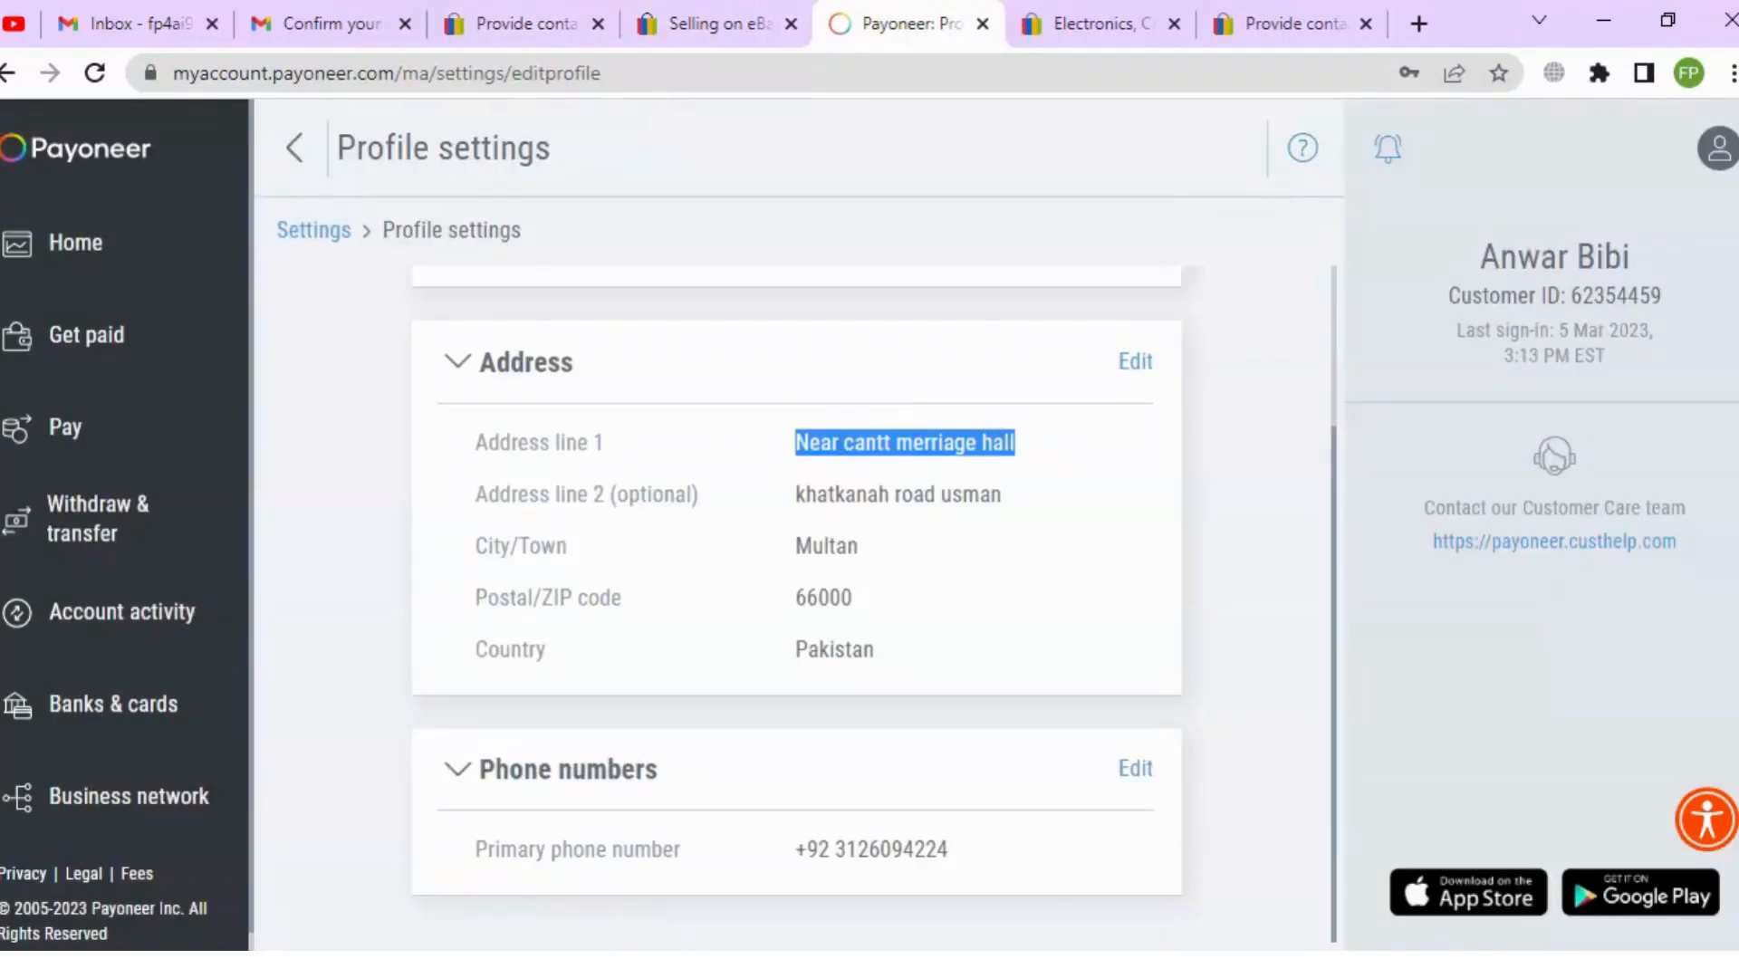
triple_click(843, 494)
key("ctrl+c")
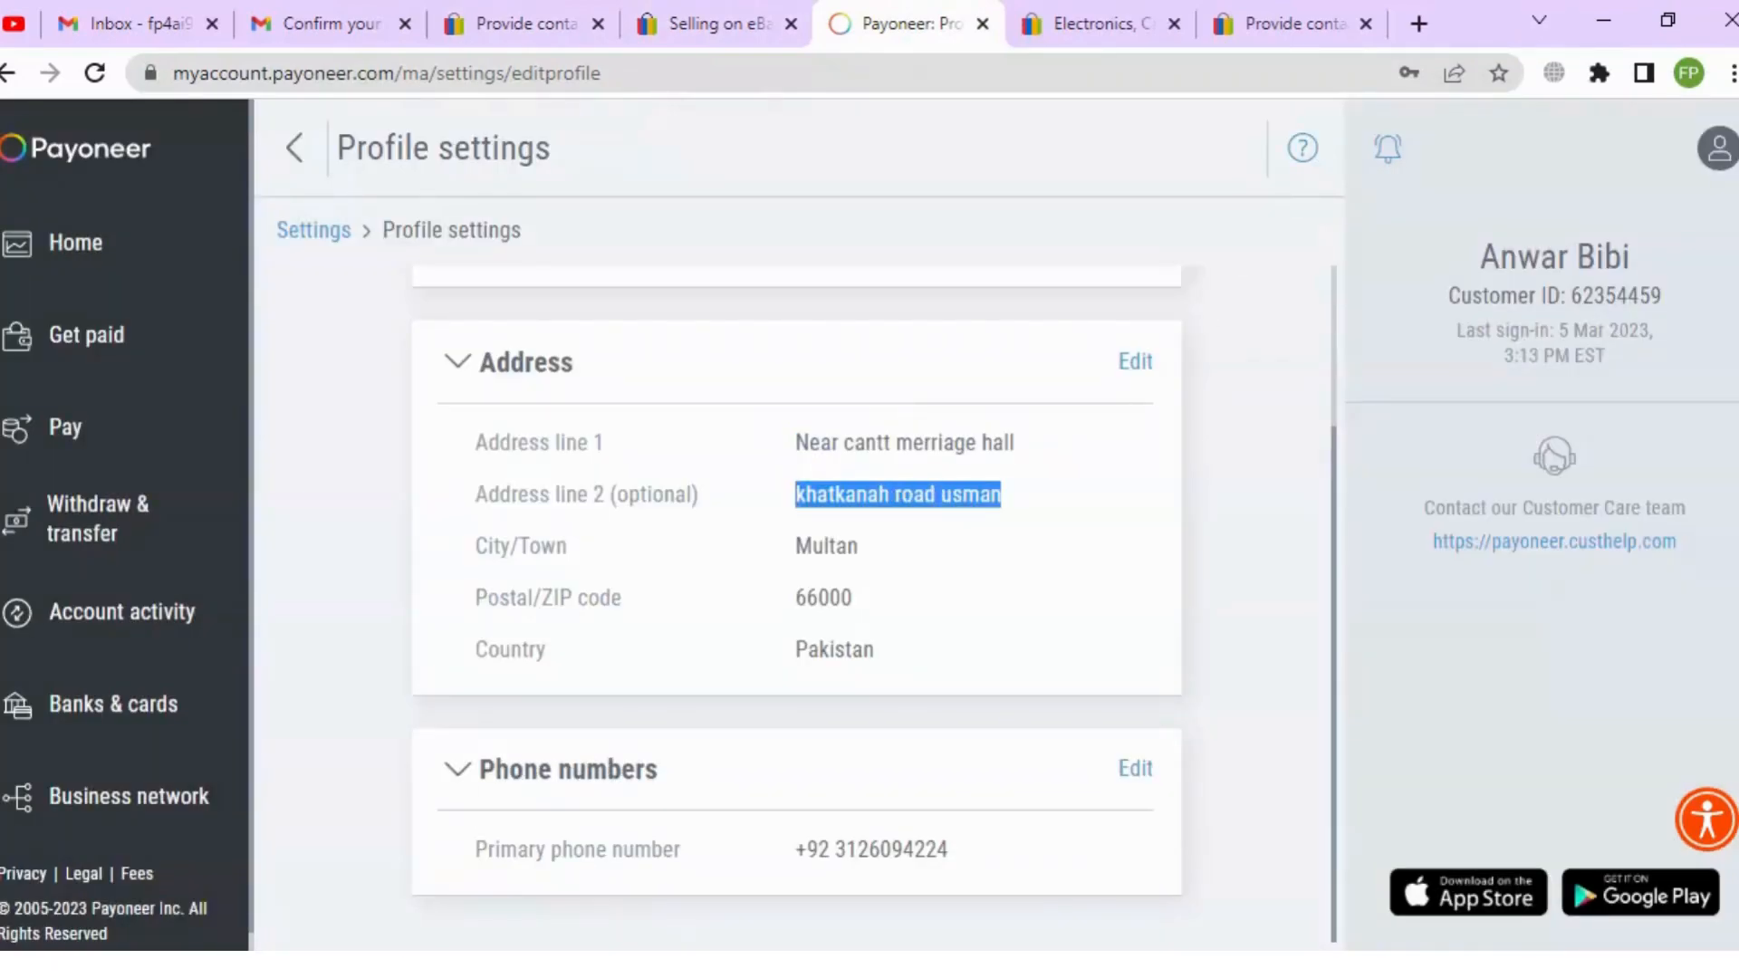
left_click(721, 4)
left_click(526, 22)
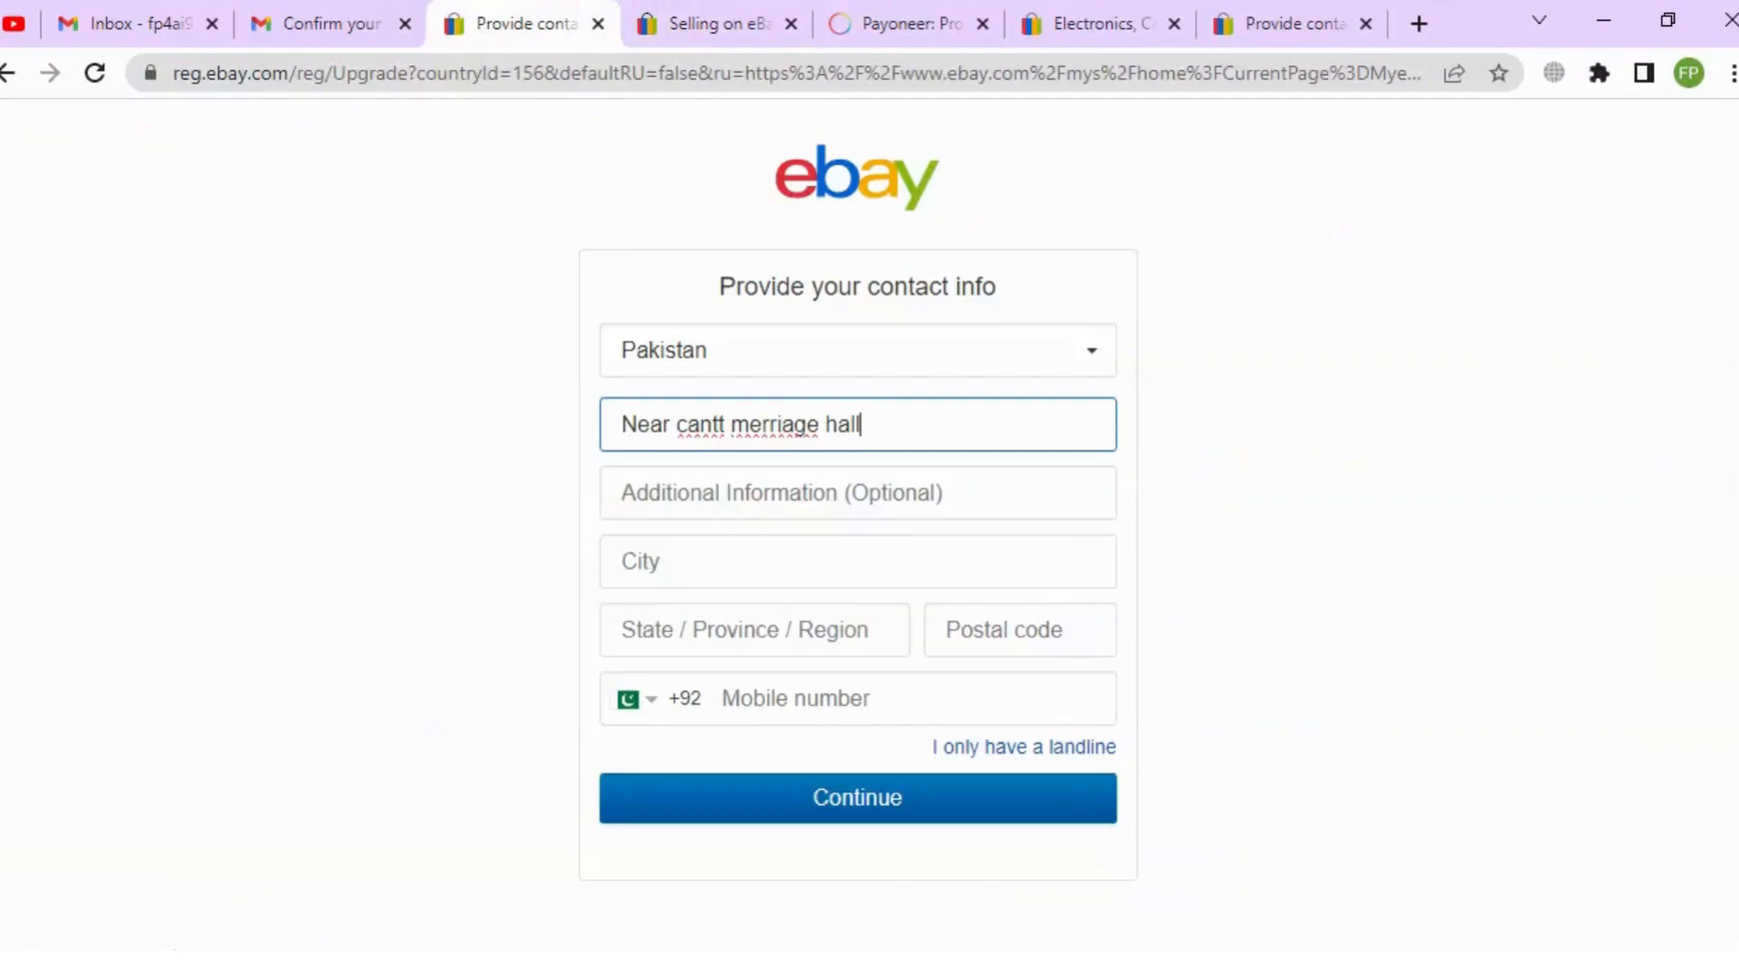
left_click(627, 493)
key("ctrl+v")
key("Tab")
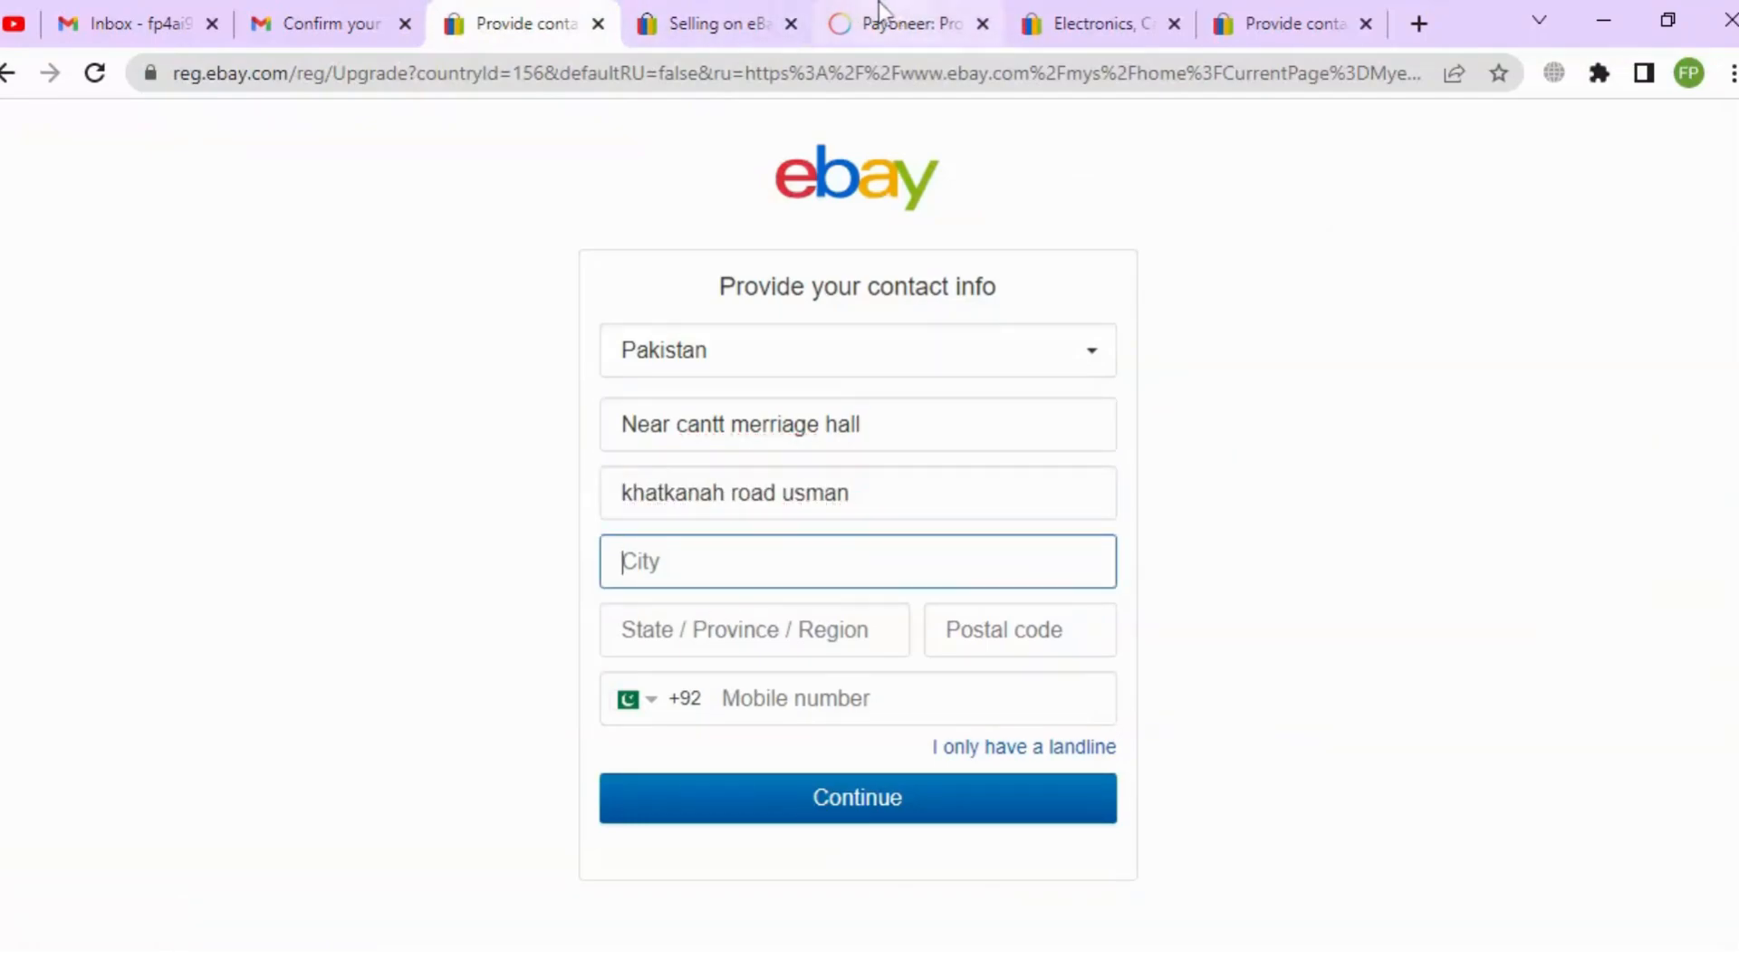
Copy the city from the Payoneer profile and paste it into the City field
left_click(901, 24)
double_click(826, 546)
key("ctrl+c")
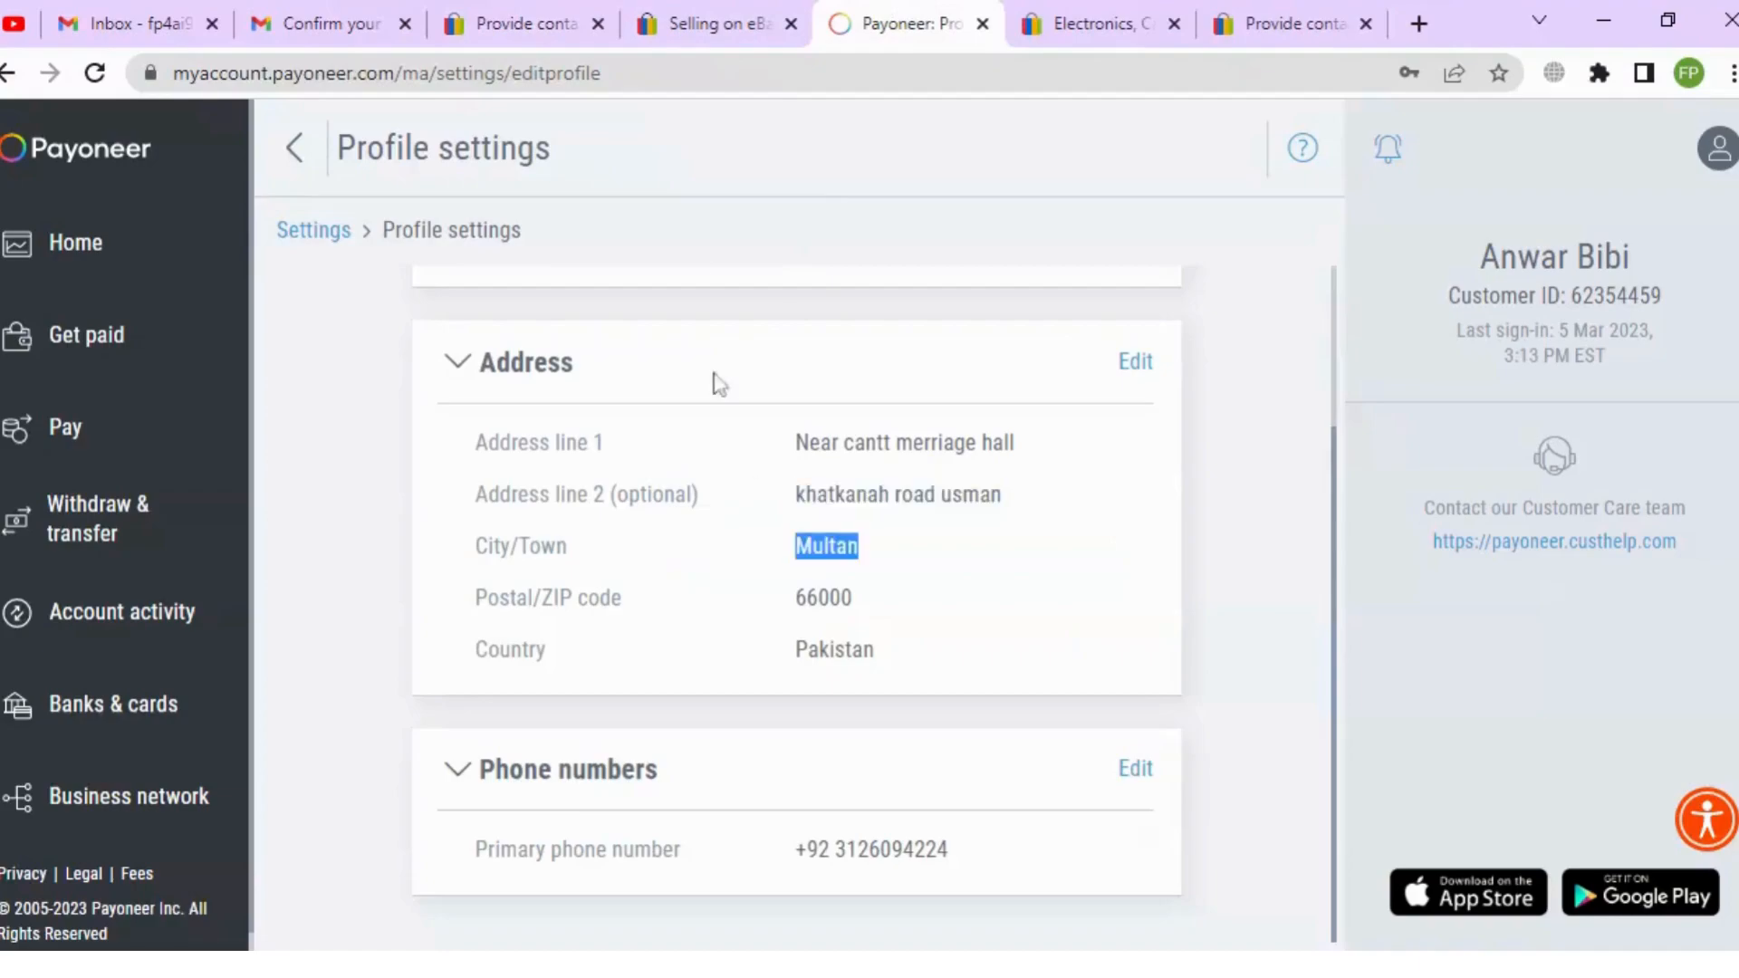
left_click(525, 23)
key("ctrl+v")
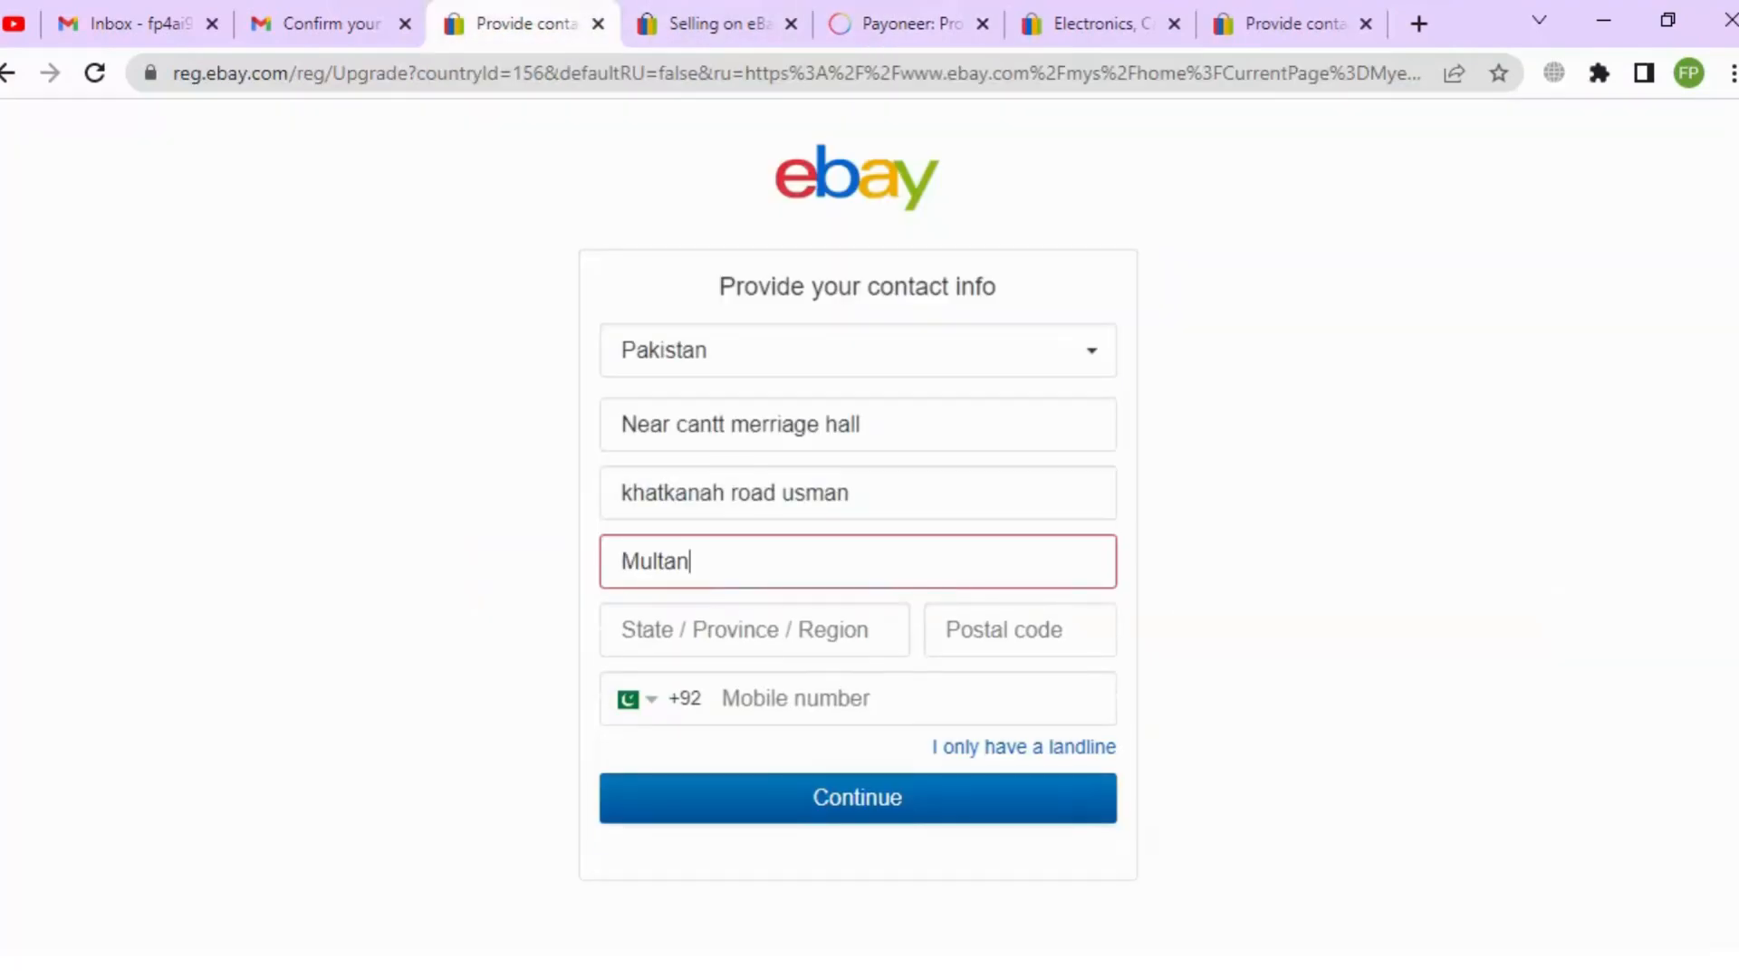
key("Tab")
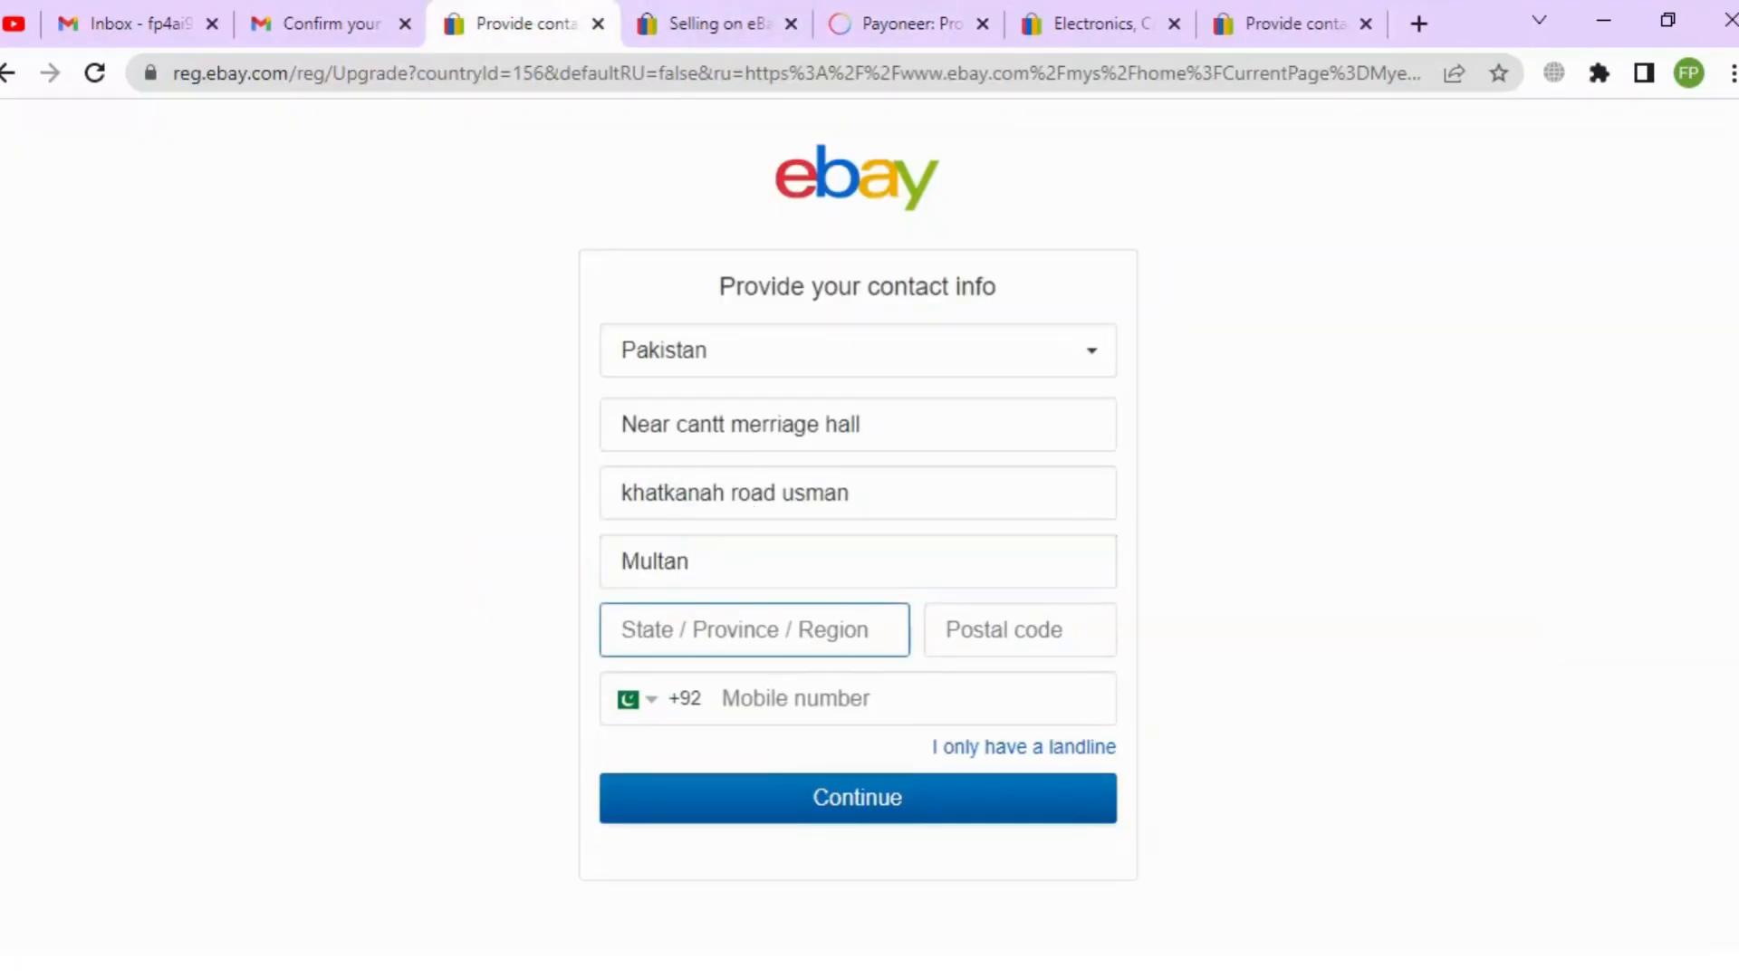
Fill in the State / Province / Region field from the suggestions
type("Punjab")
key("Tab")
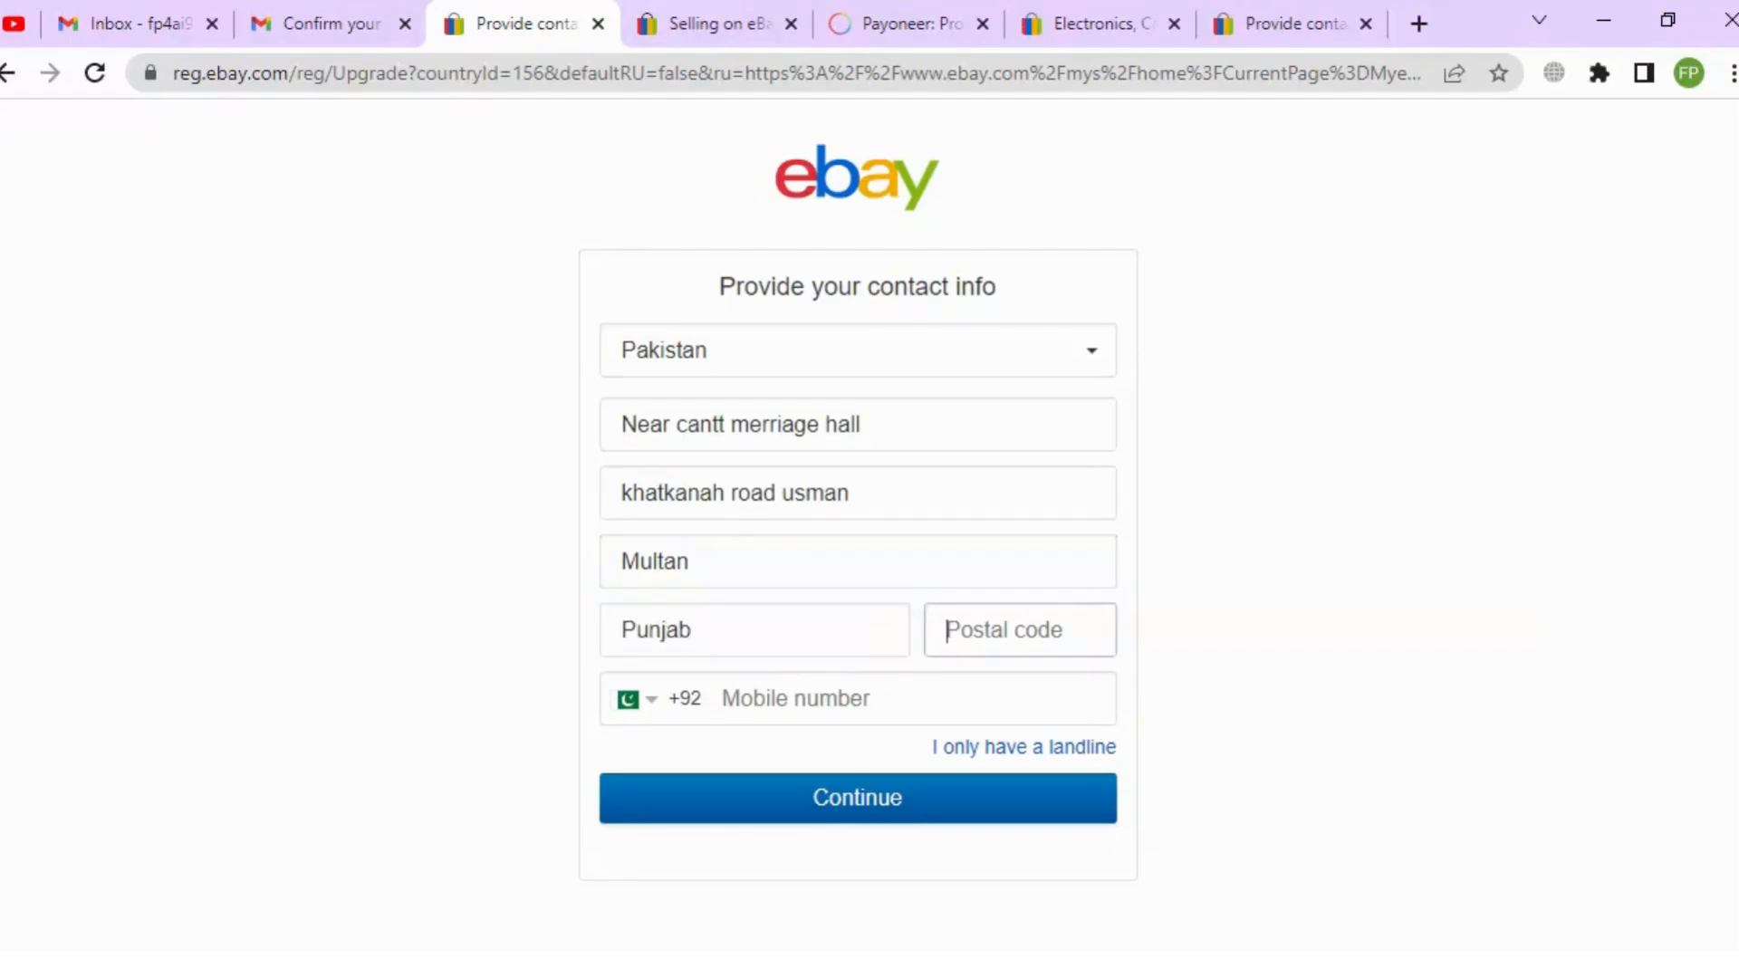
Copy the postal code from the Payoneer profile and paste it into the Postal code field
left_click(901, 24)
double_click(807, 596)
key("ctrl+c")
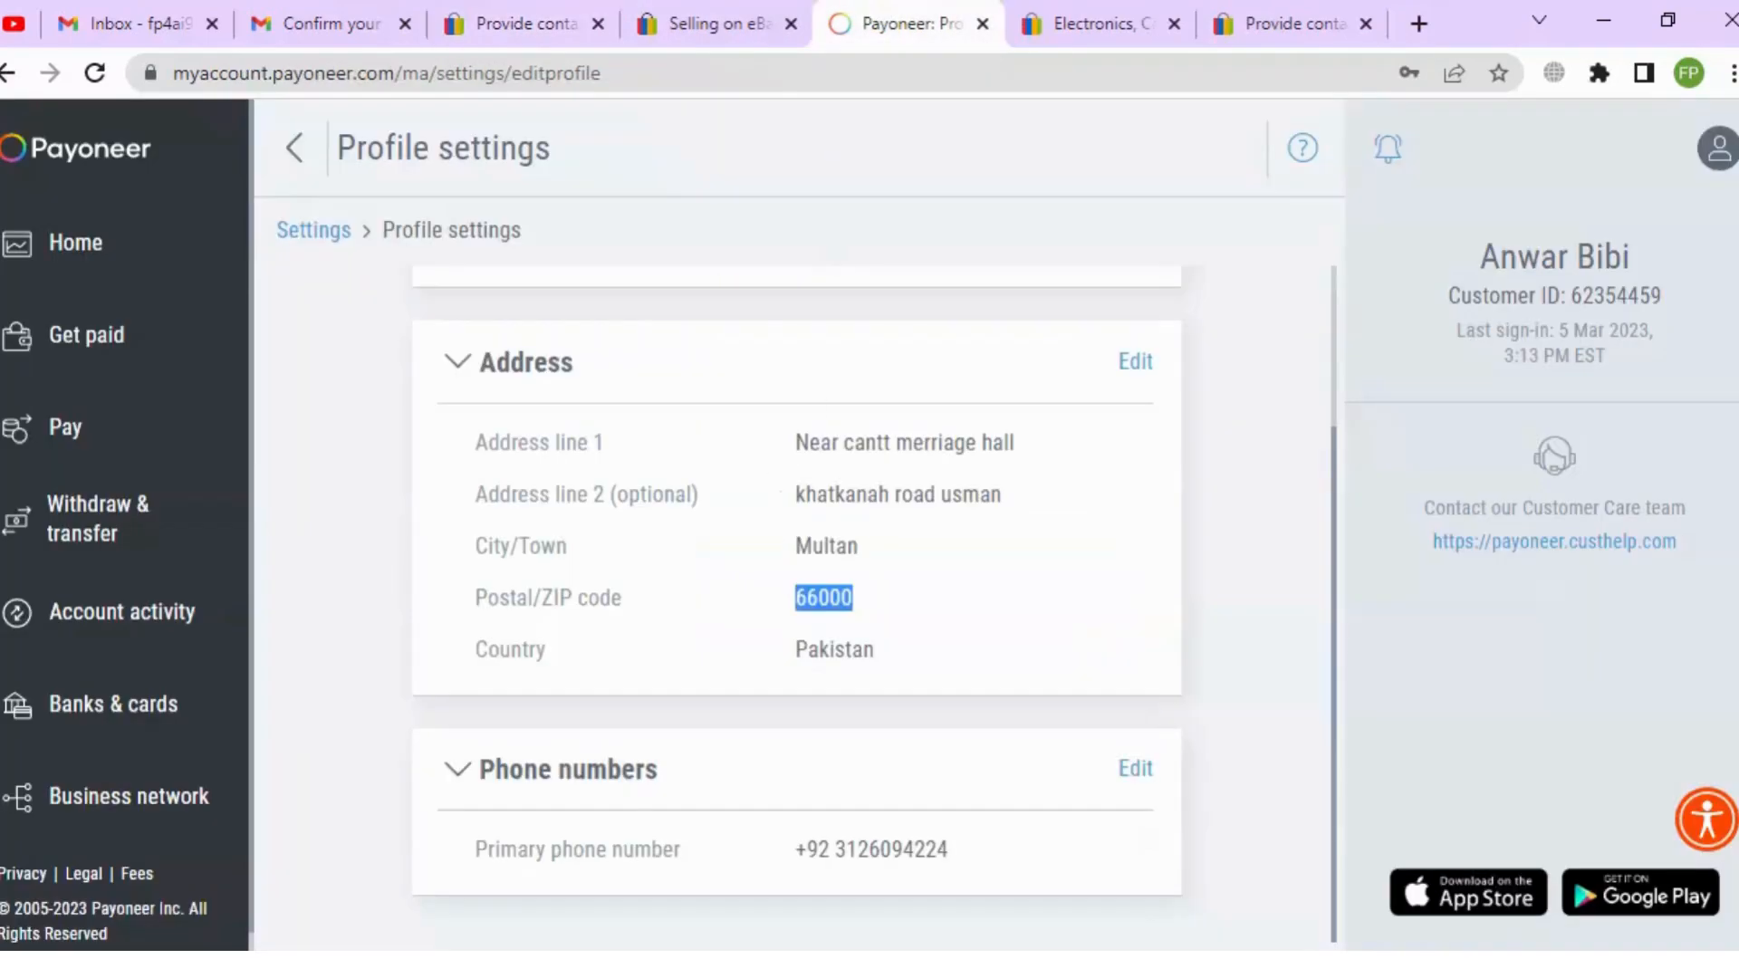
key("ctrl+3")
key("ctrl+v")
Enter the mobile number, submit the contact info form, and dismiss the selling overview welcome dialog
left_click(788, 698)
type("3")
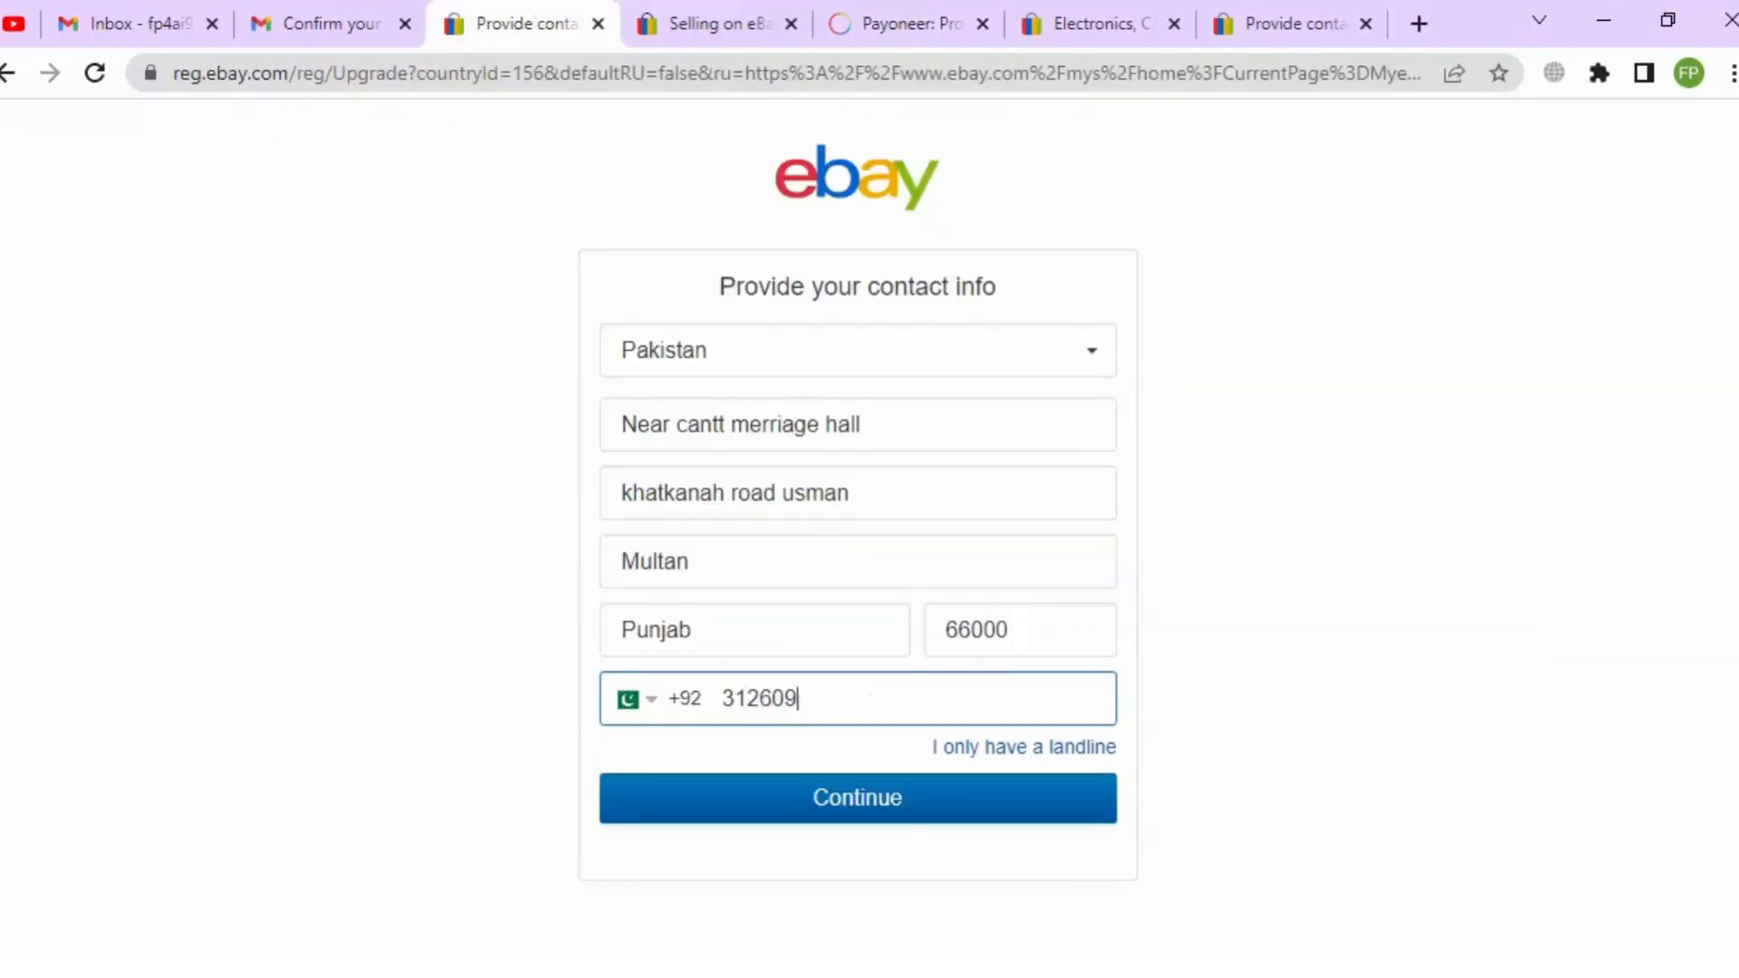
left_click(776, 797)
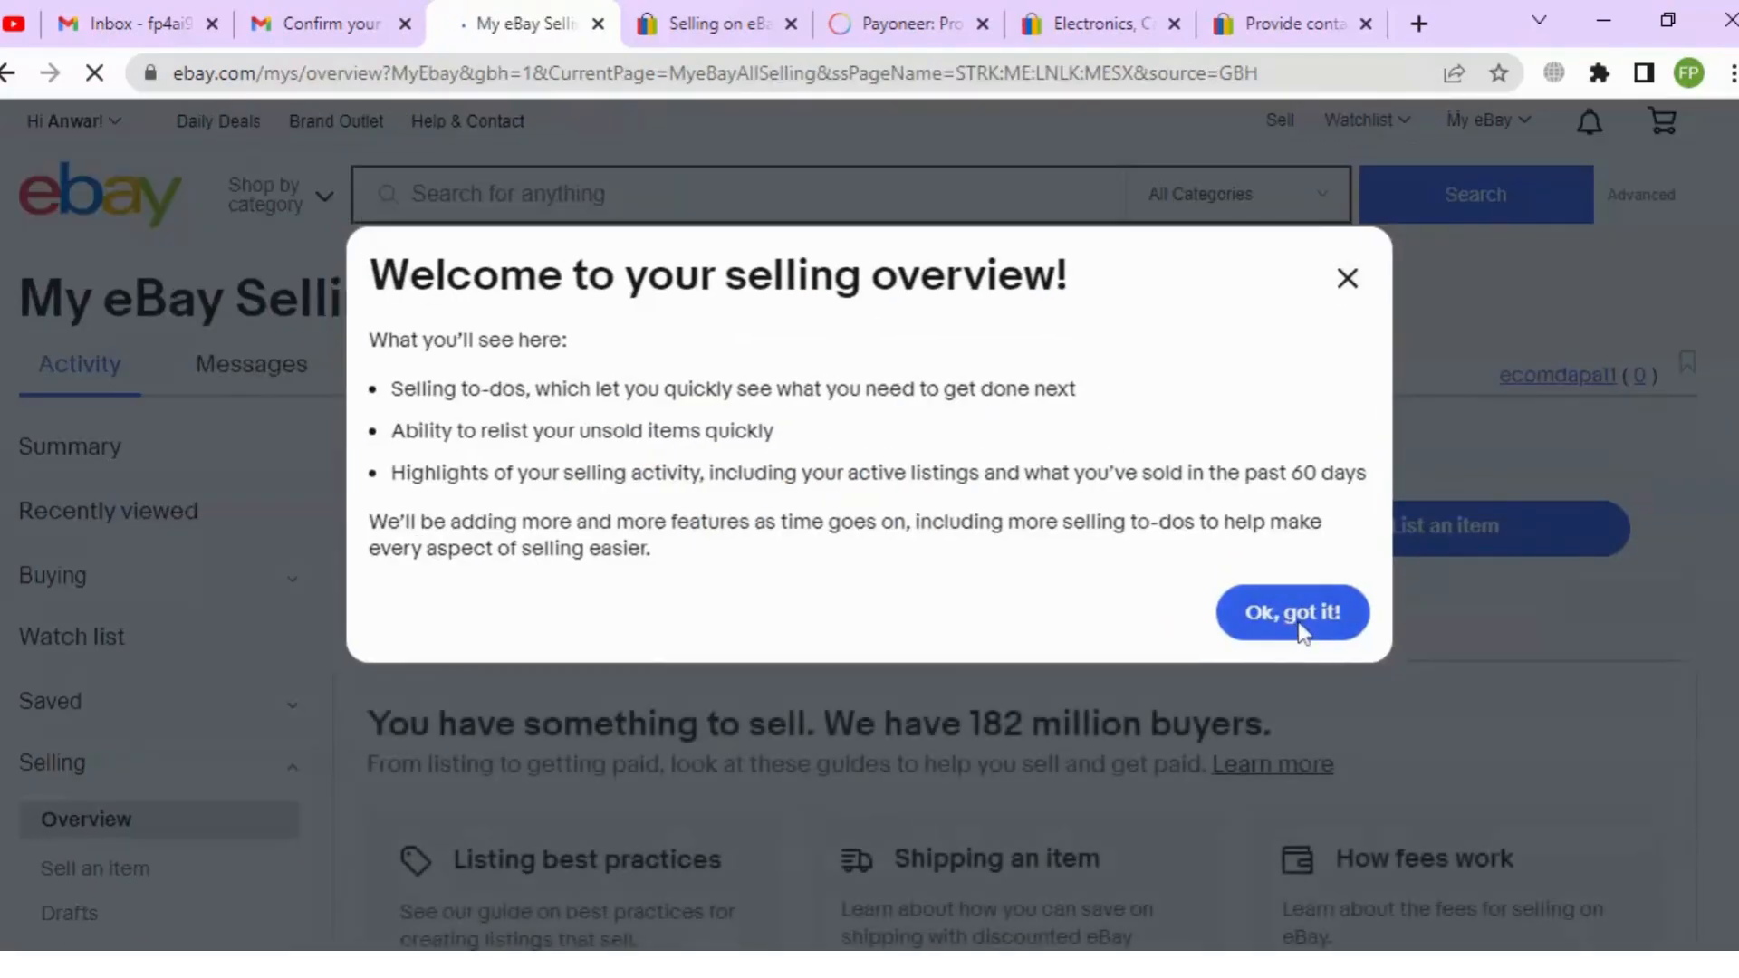
left_click(1297, 621)
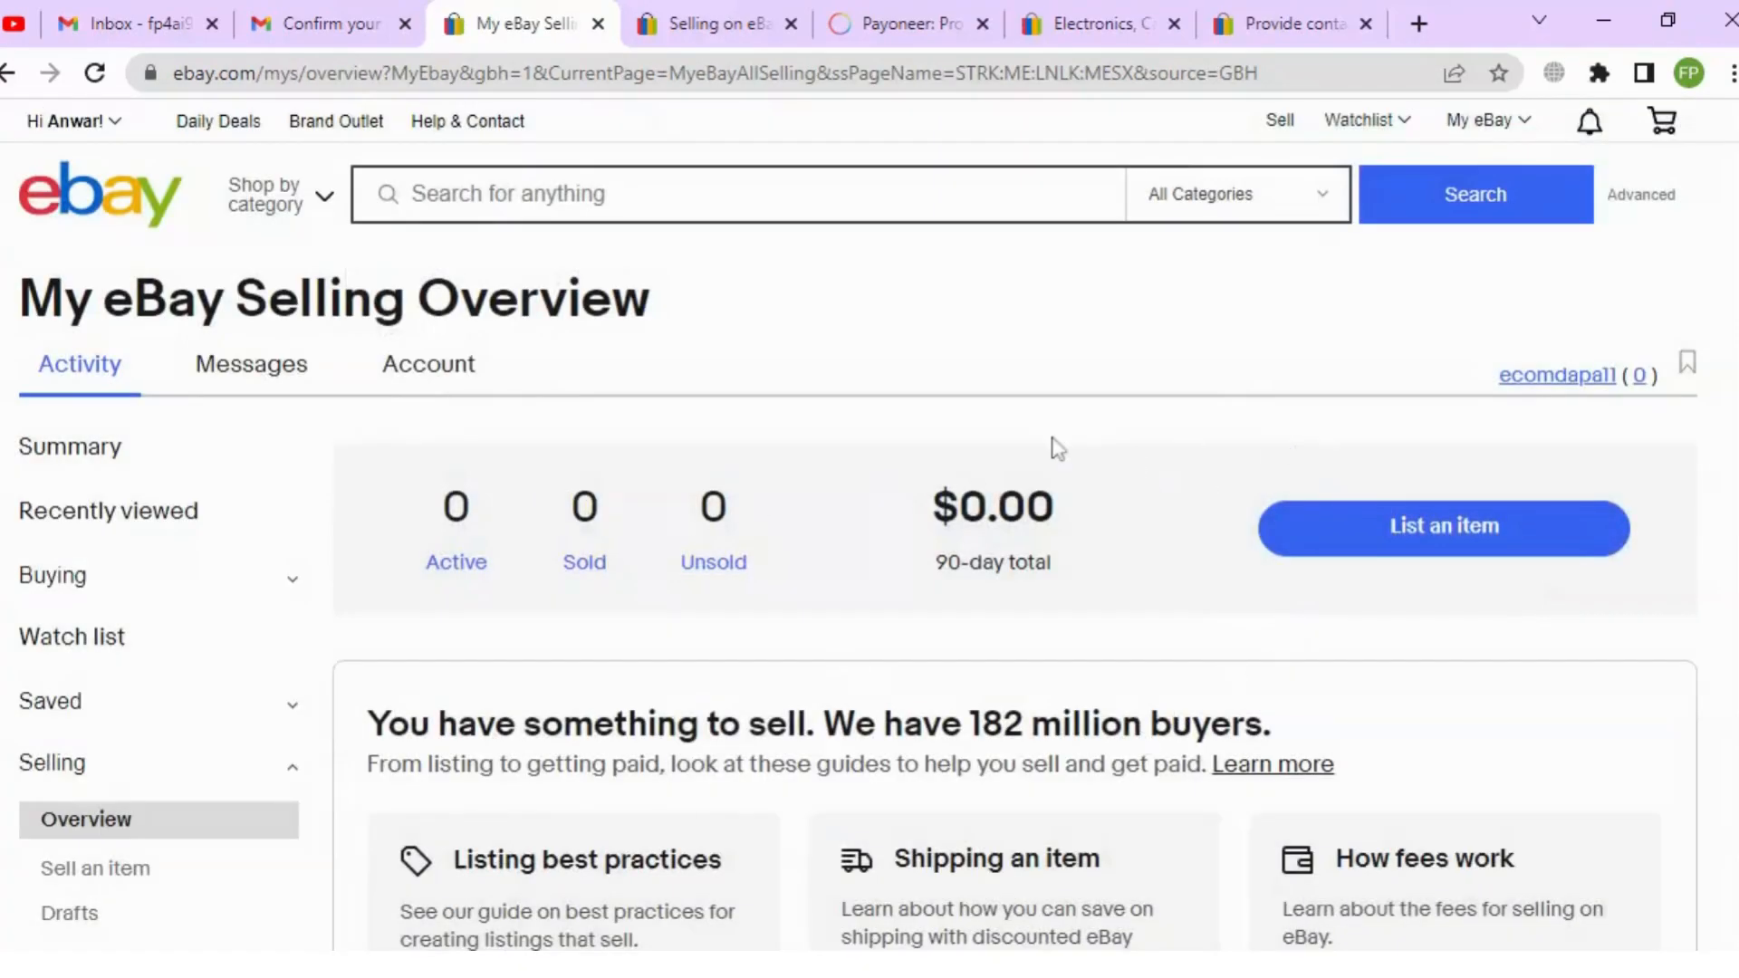
Review the selling overview page and the eBay confirmation email in the inbox
scroll(1057, 446, "down", 10)
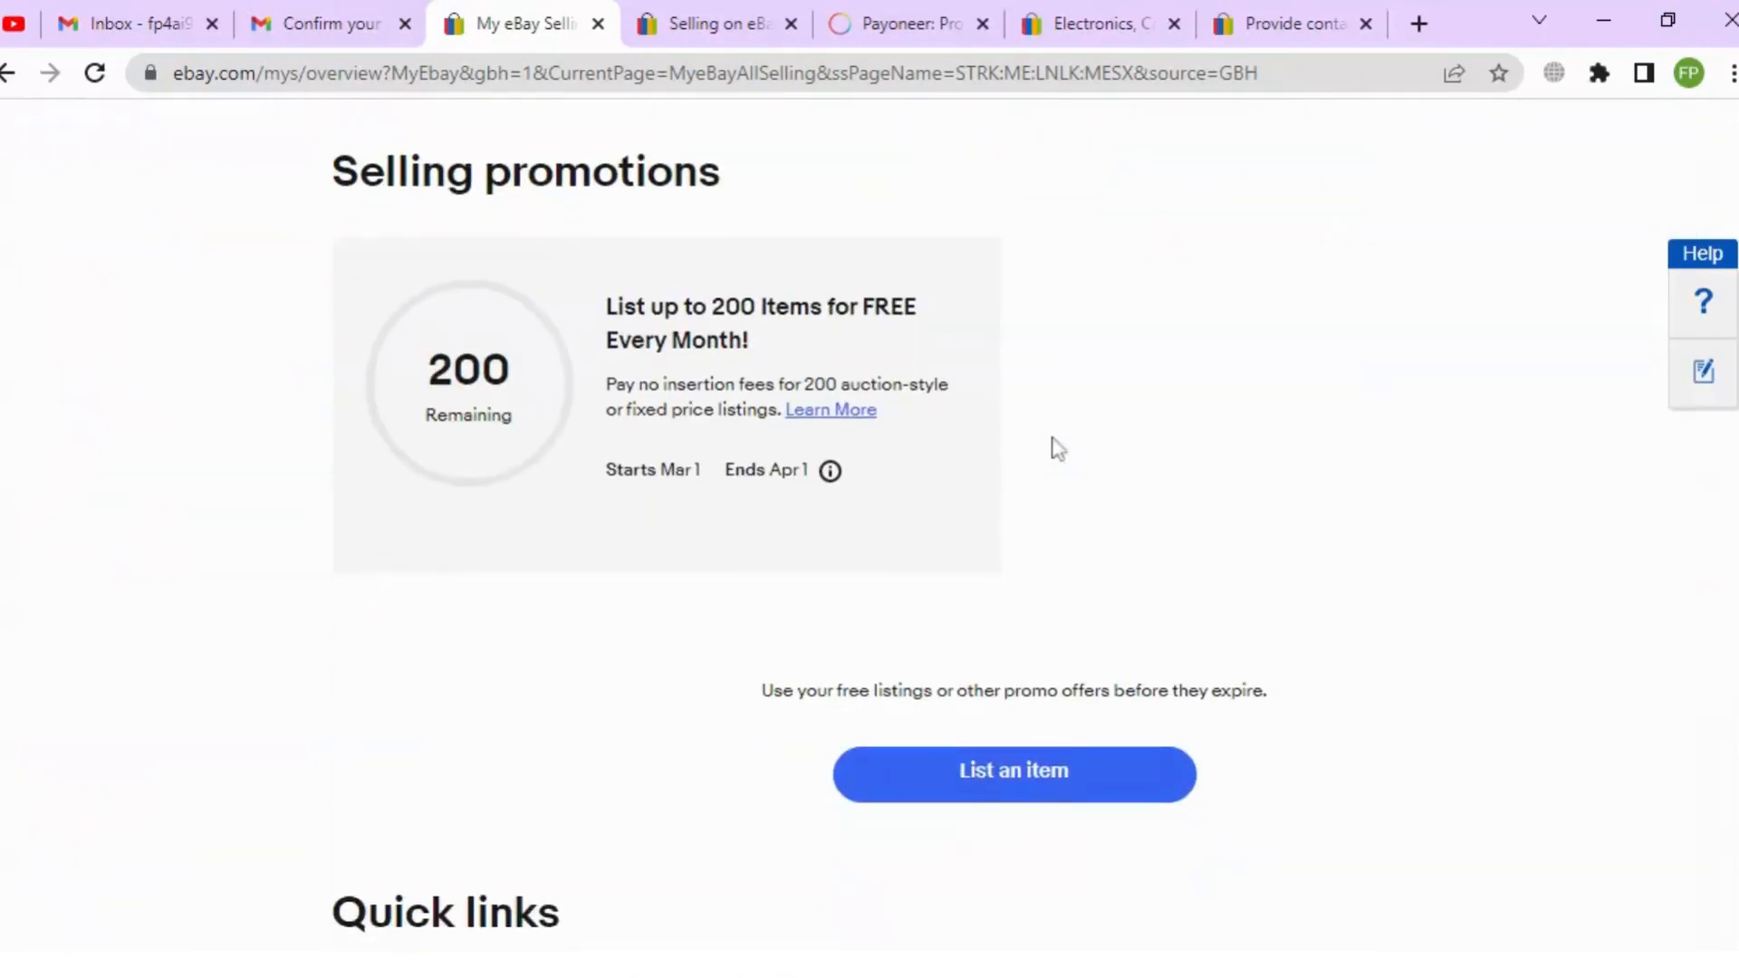
scroll(505, 461, "up", 5)
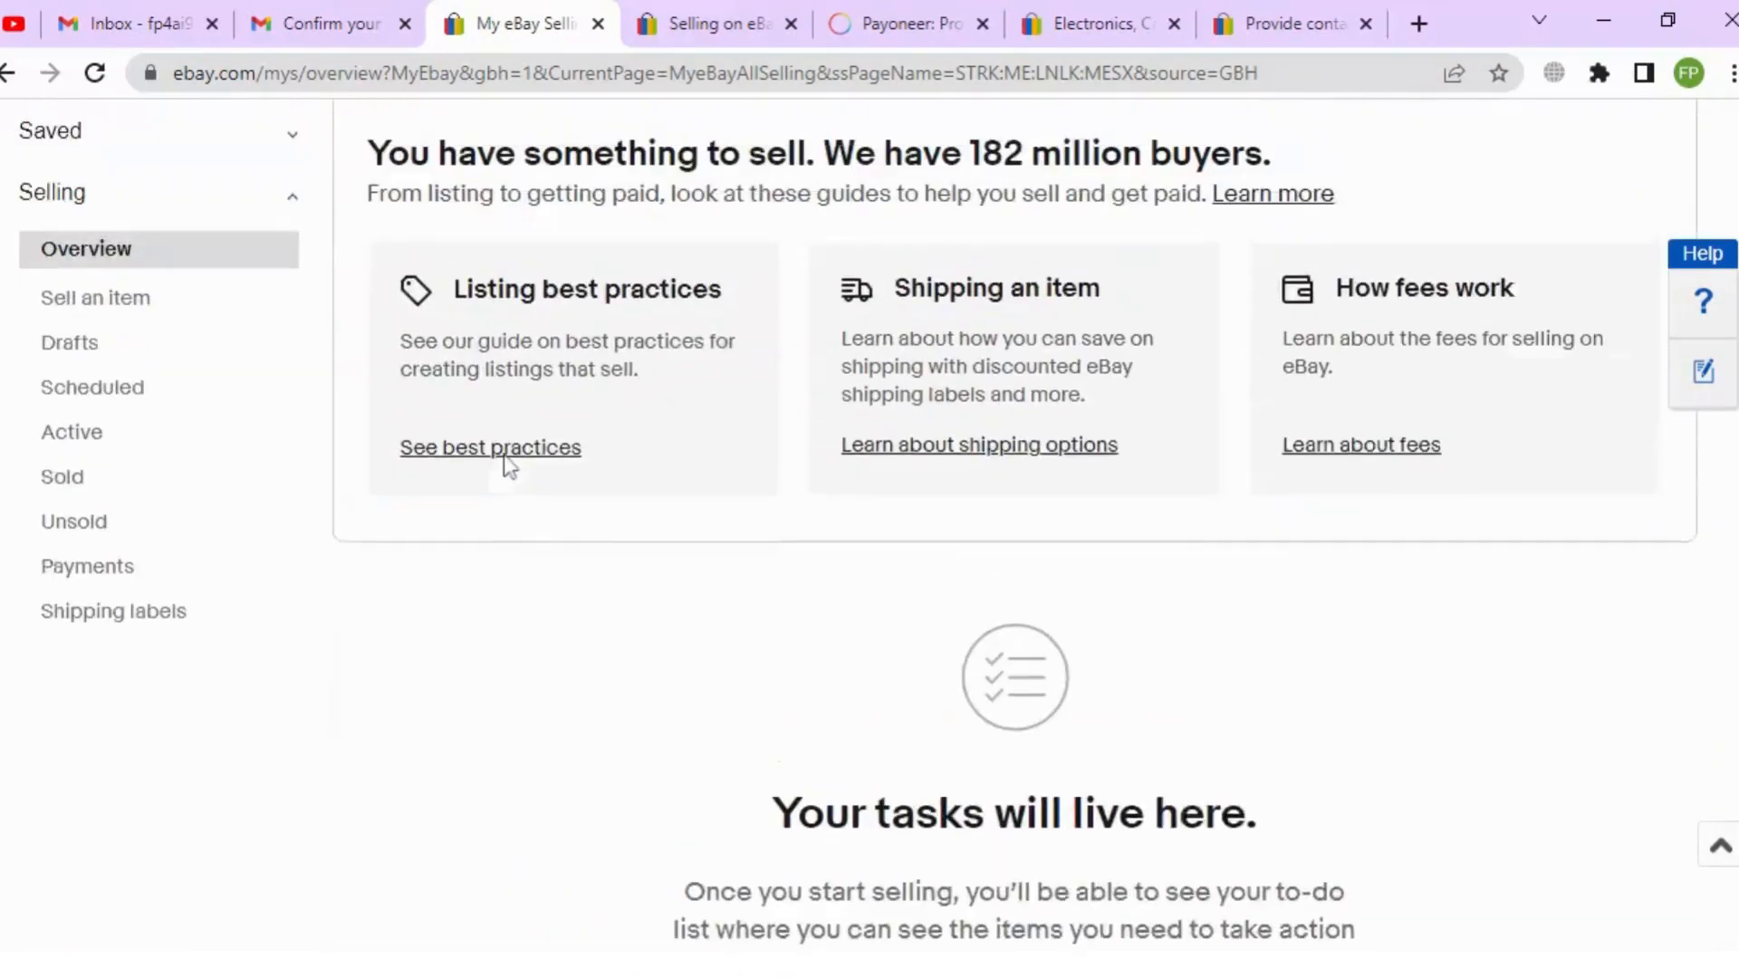
left_click(330, 22)
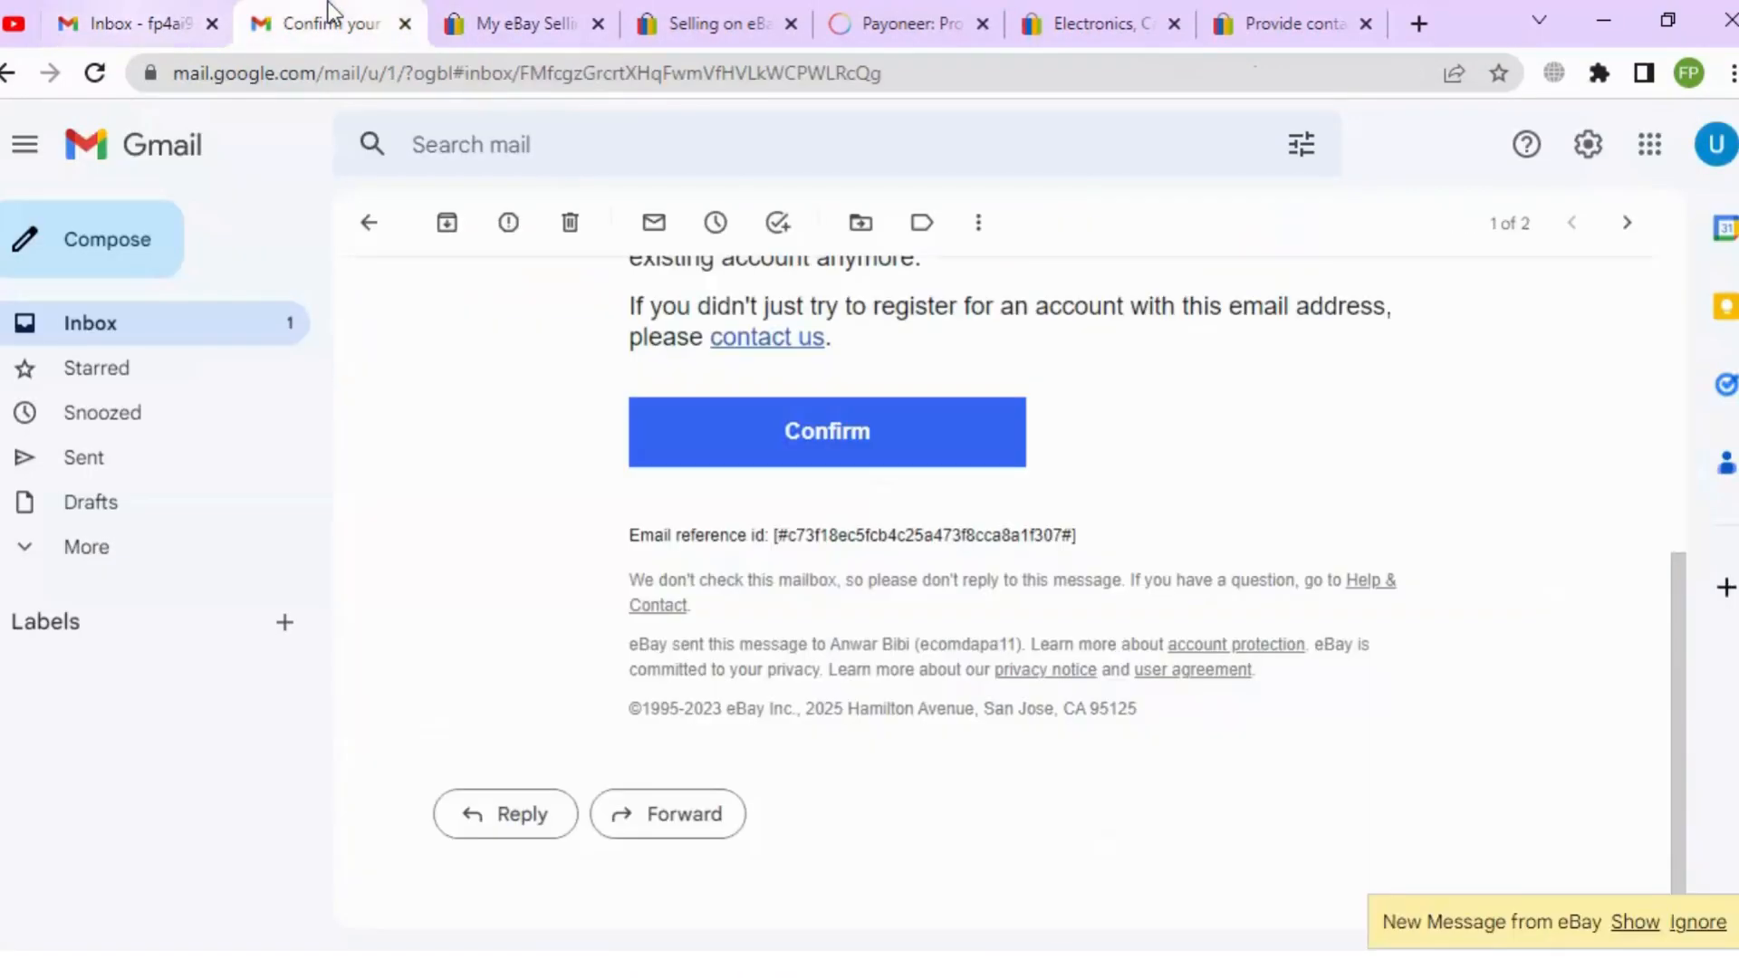
left_click(368, 224)
left_click(813, 371)
scroll(831, 524, "down", 4)
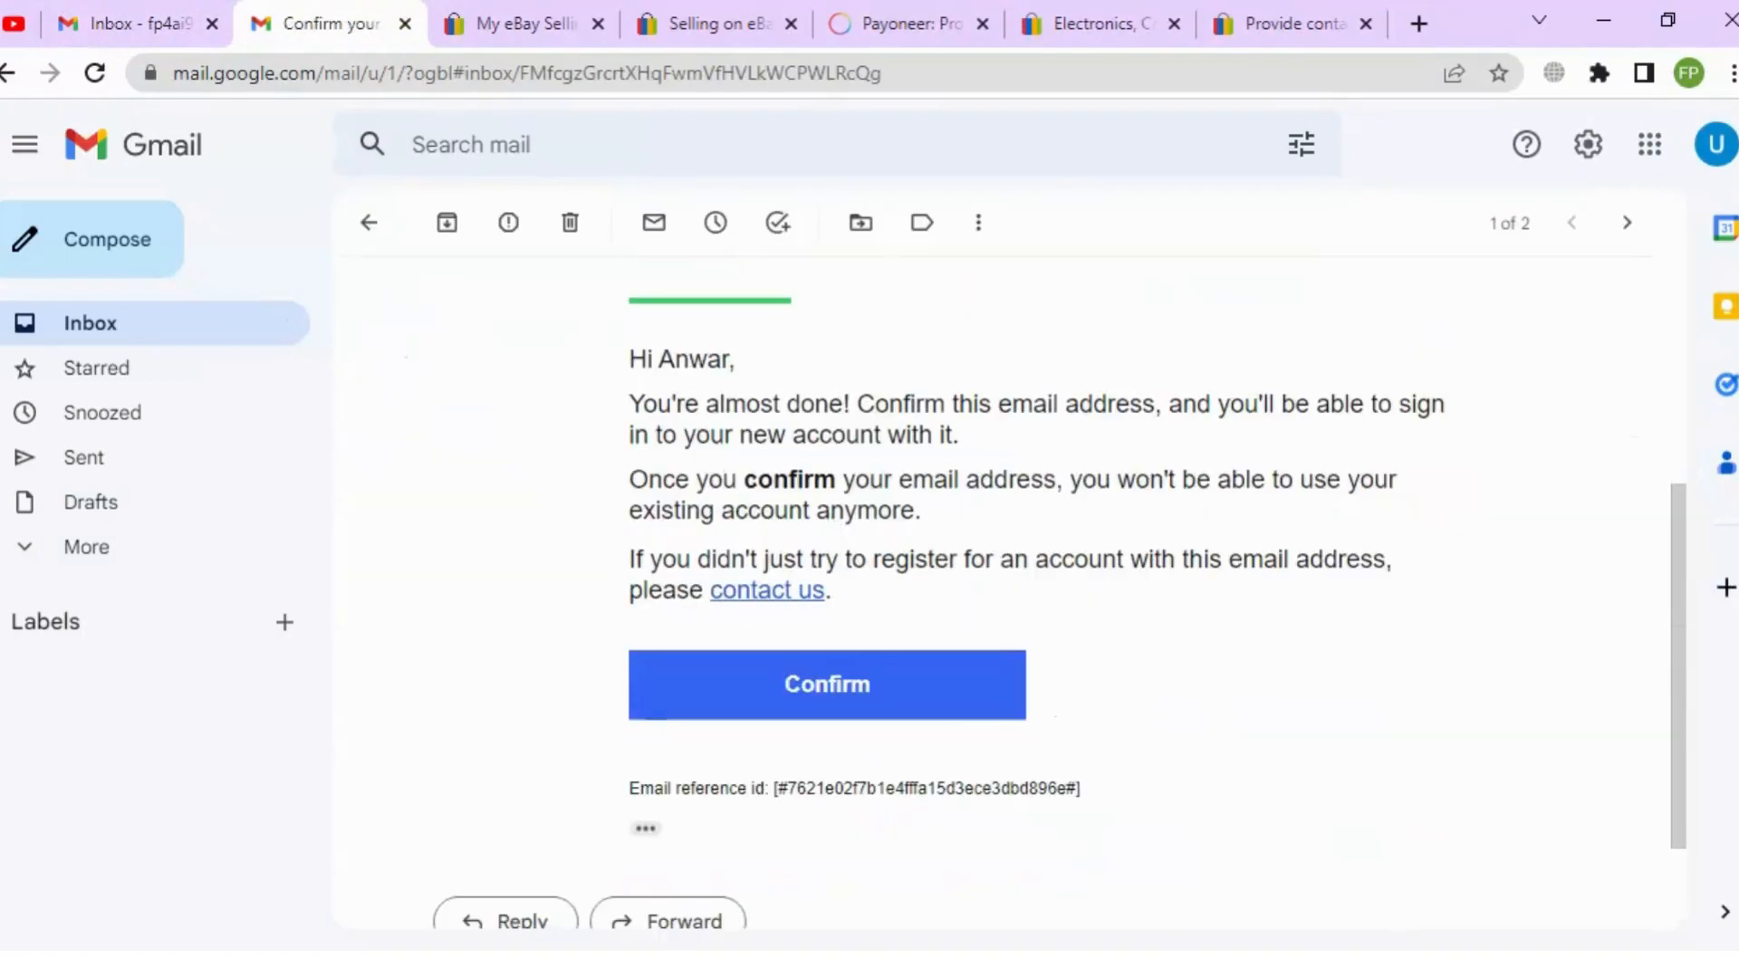
left_click(368, 224)
left_click(508, 23)
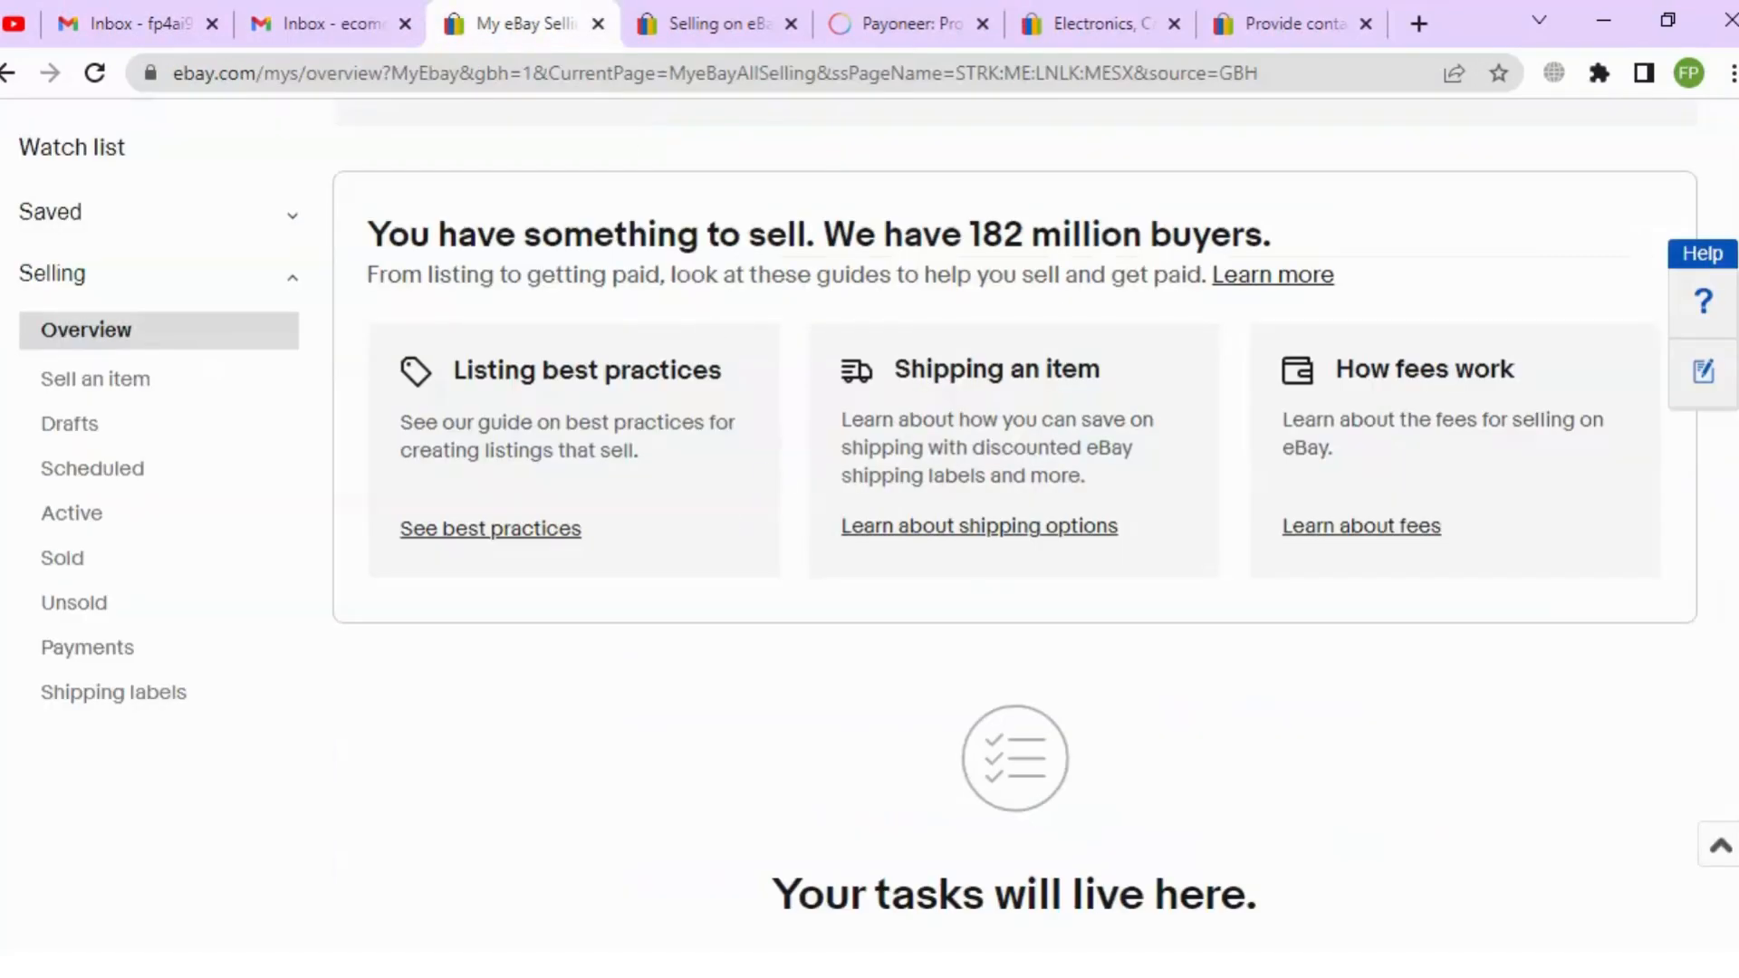
left_click(703, 23)
left_click(523, 14)
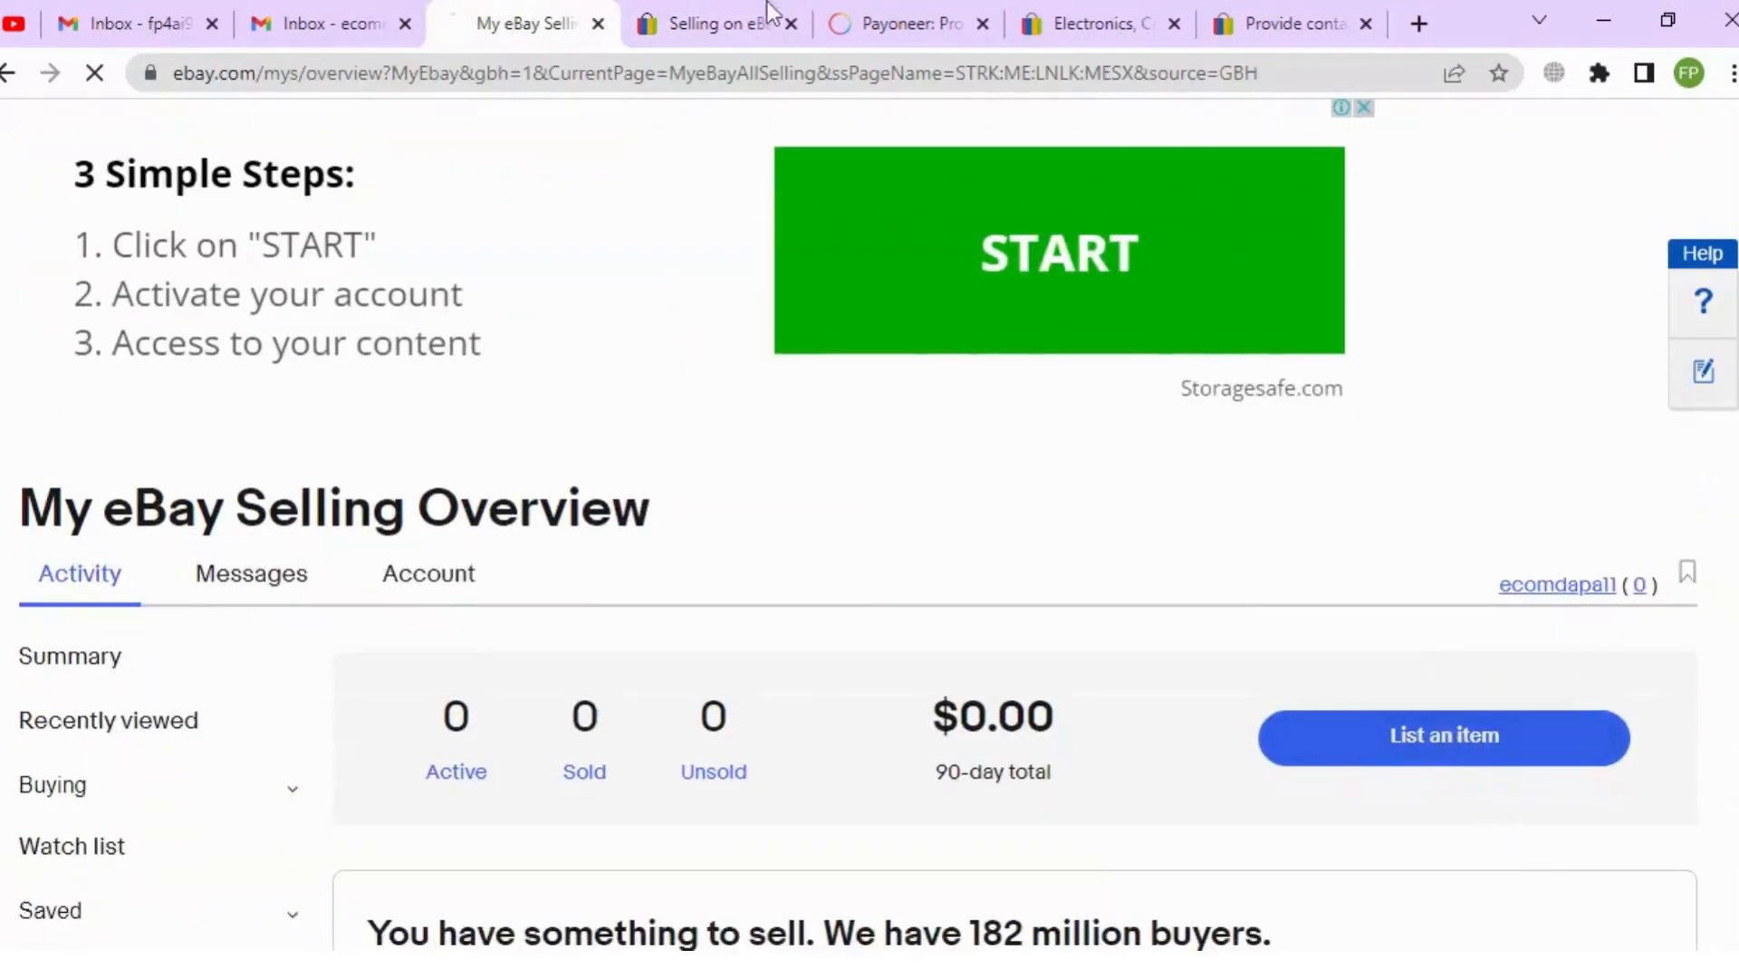
Search eBay for mainstays
left_click(777, 22)
left_click_drag(1065, 14, 680, 19)
left_click(580, 194)
type("mainstaye")
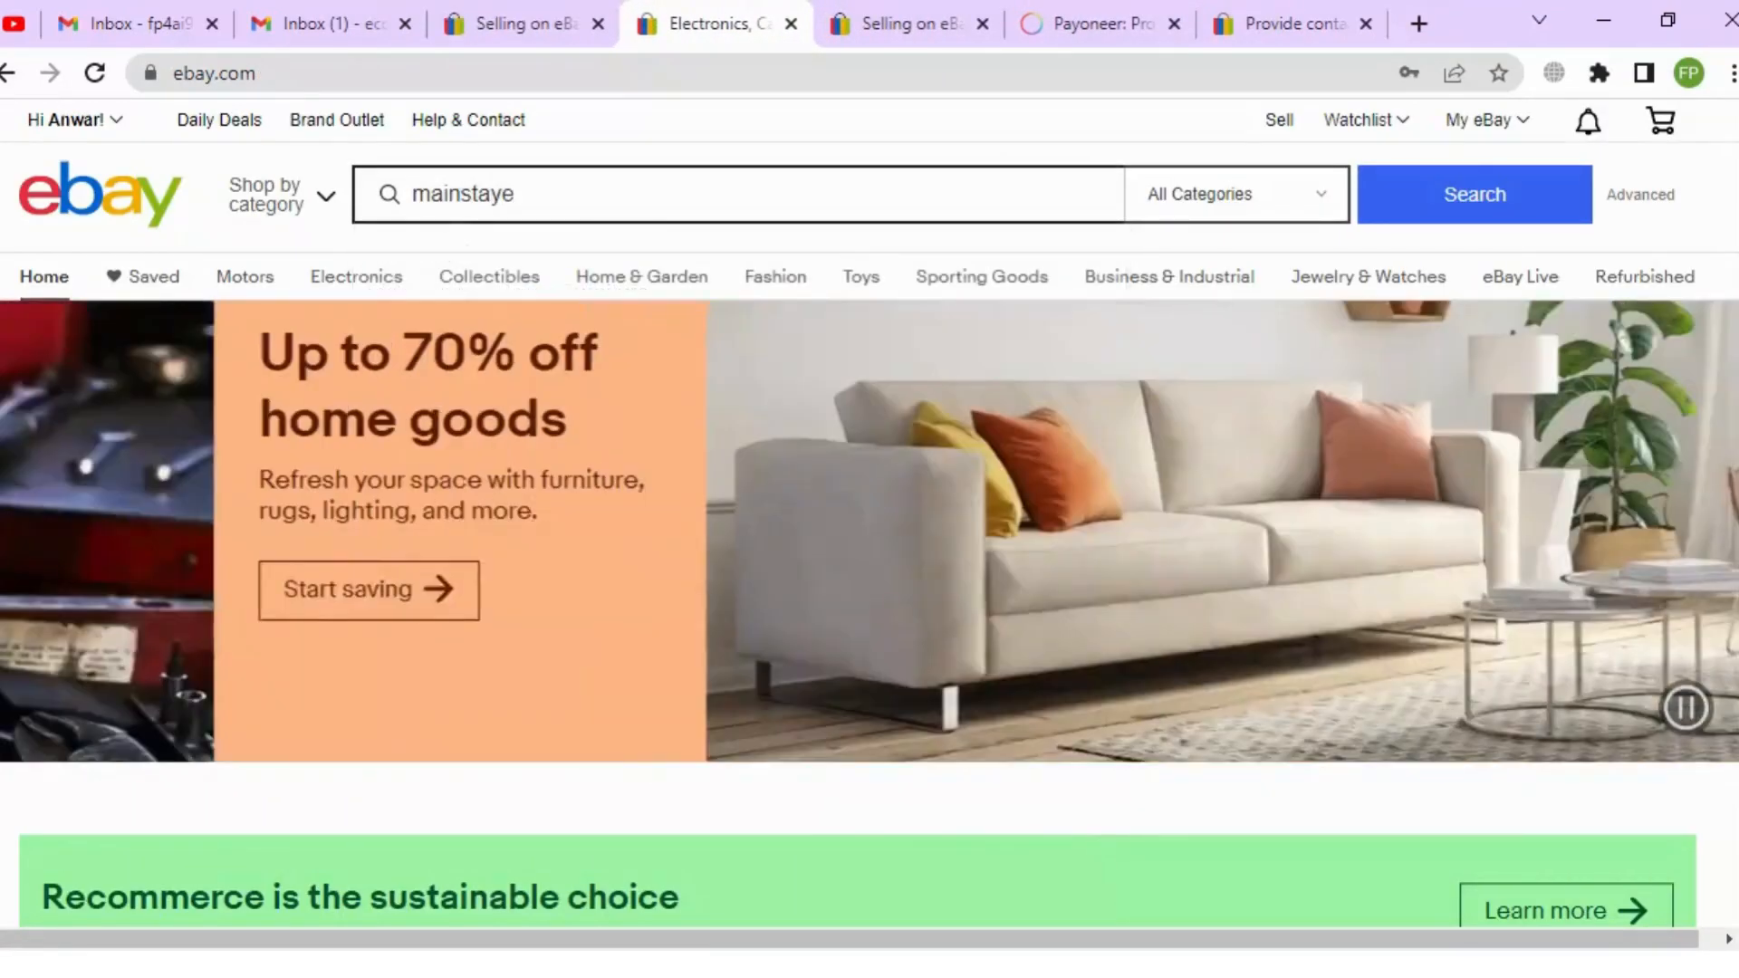
key("BackSpace")
type("s")
key("Return")
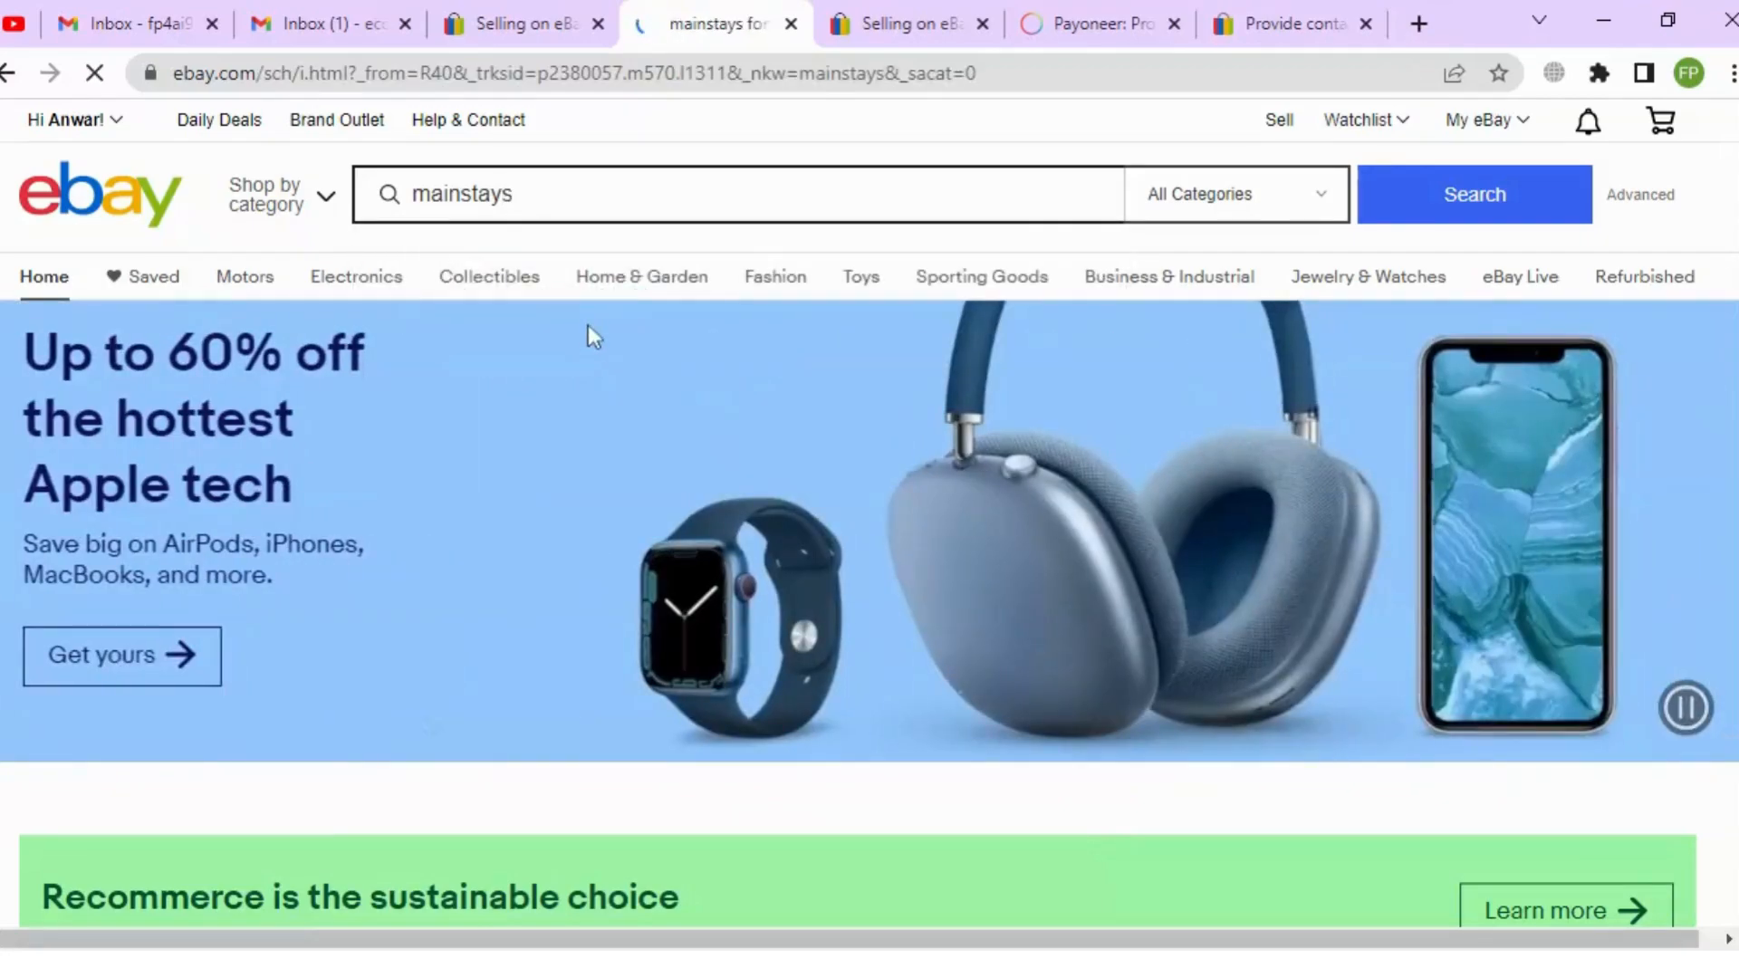
Open the Mainstays 6-Cube Storage Organizer, Black listing in a new tab and start a new listing from the selling page
scroll(588, 331, "down", 5)
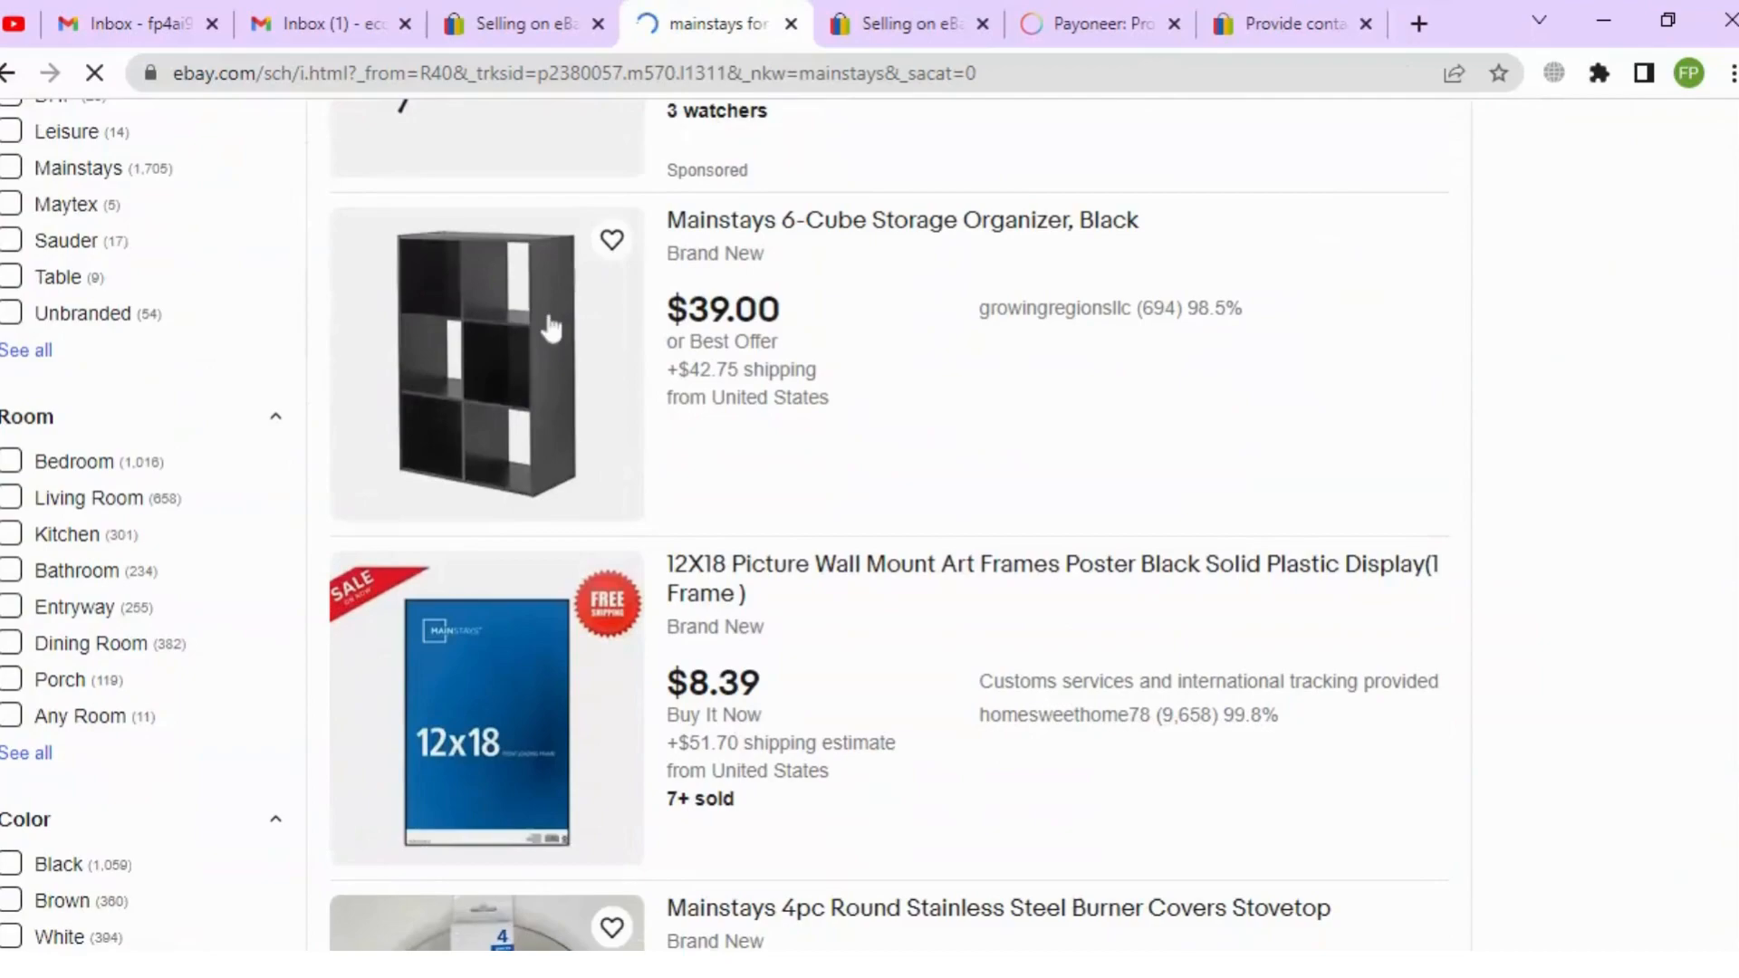
middle_click(549, 318)
left_click_drag(808, 2, 666, 2)
left_click(475, 2)
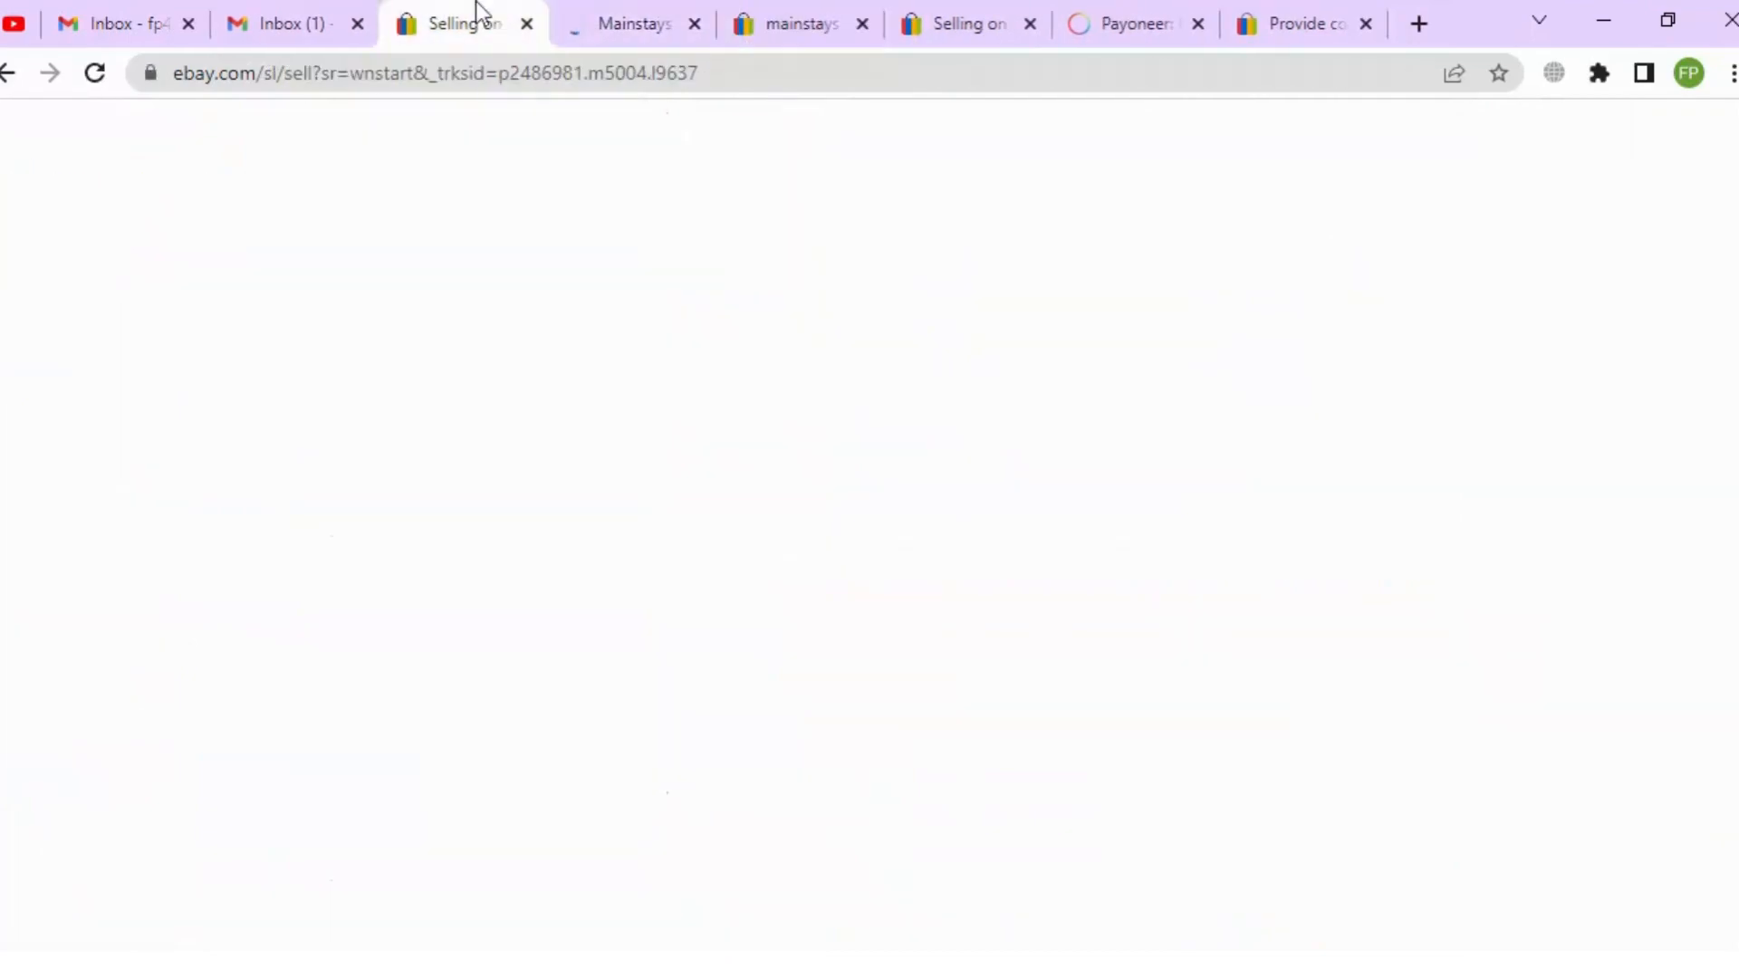
left_click(1328, 660)
Copy the Mainstays product title and search it to start the listing
left_click(641, 4)
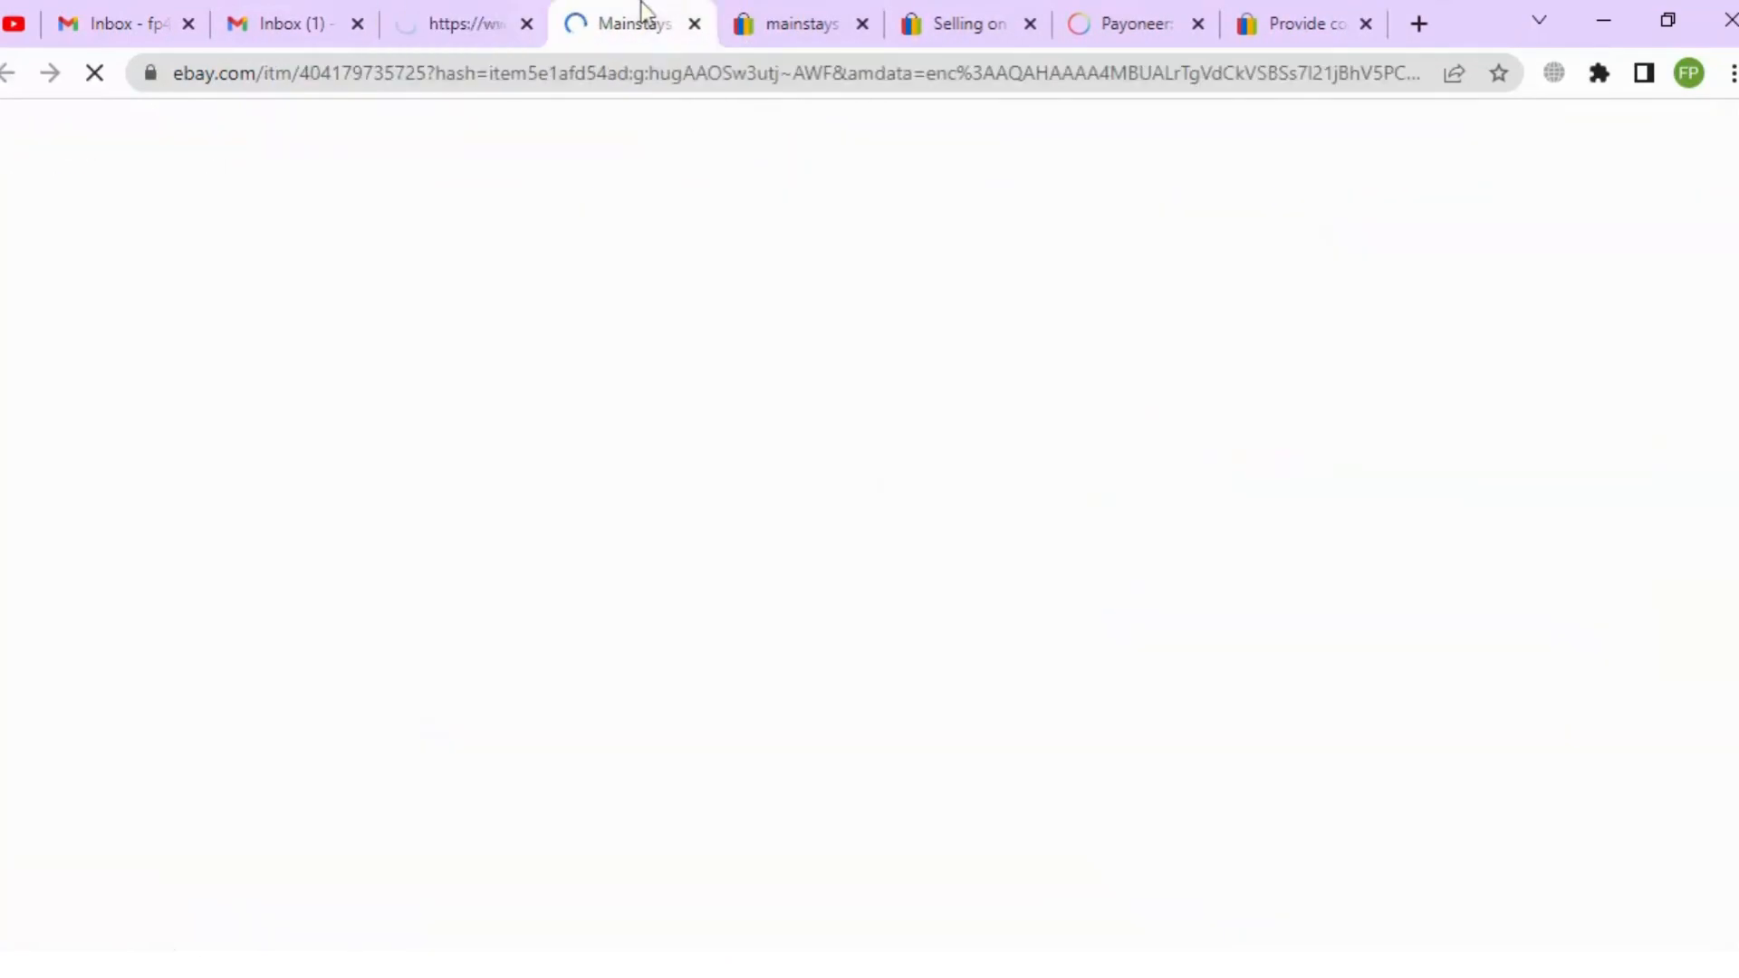
double_click(856, 319)
left_click(855, 319)
left_click(462, 13)
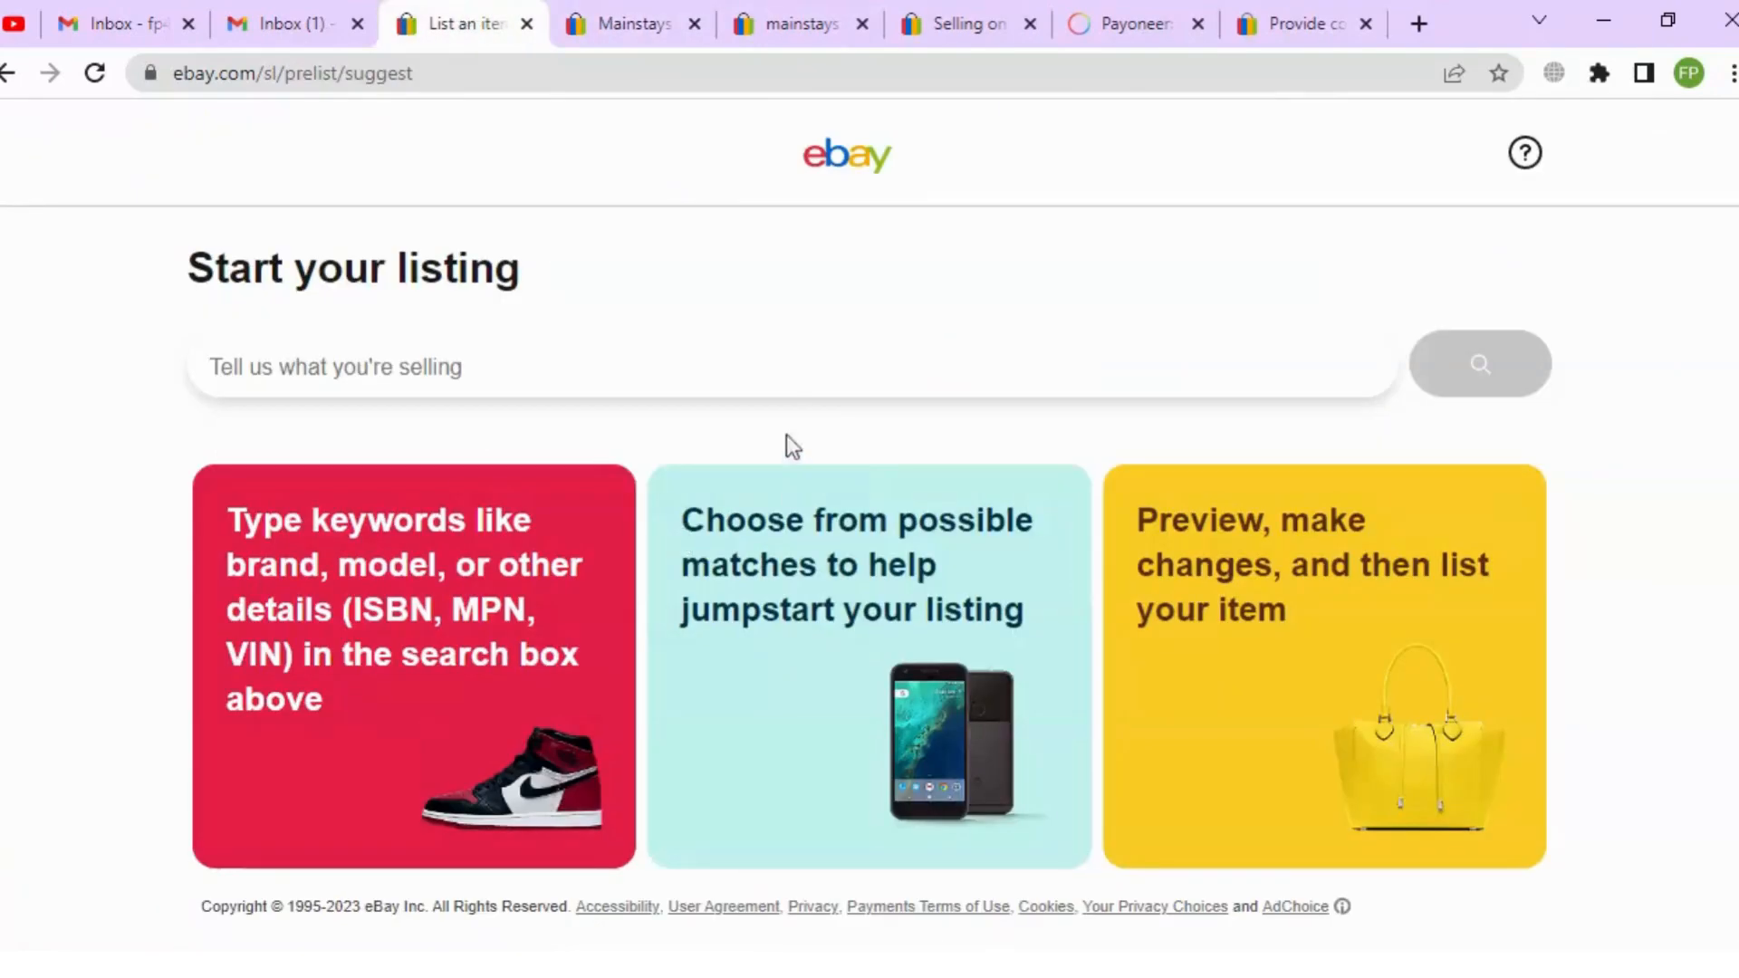
key("Return")
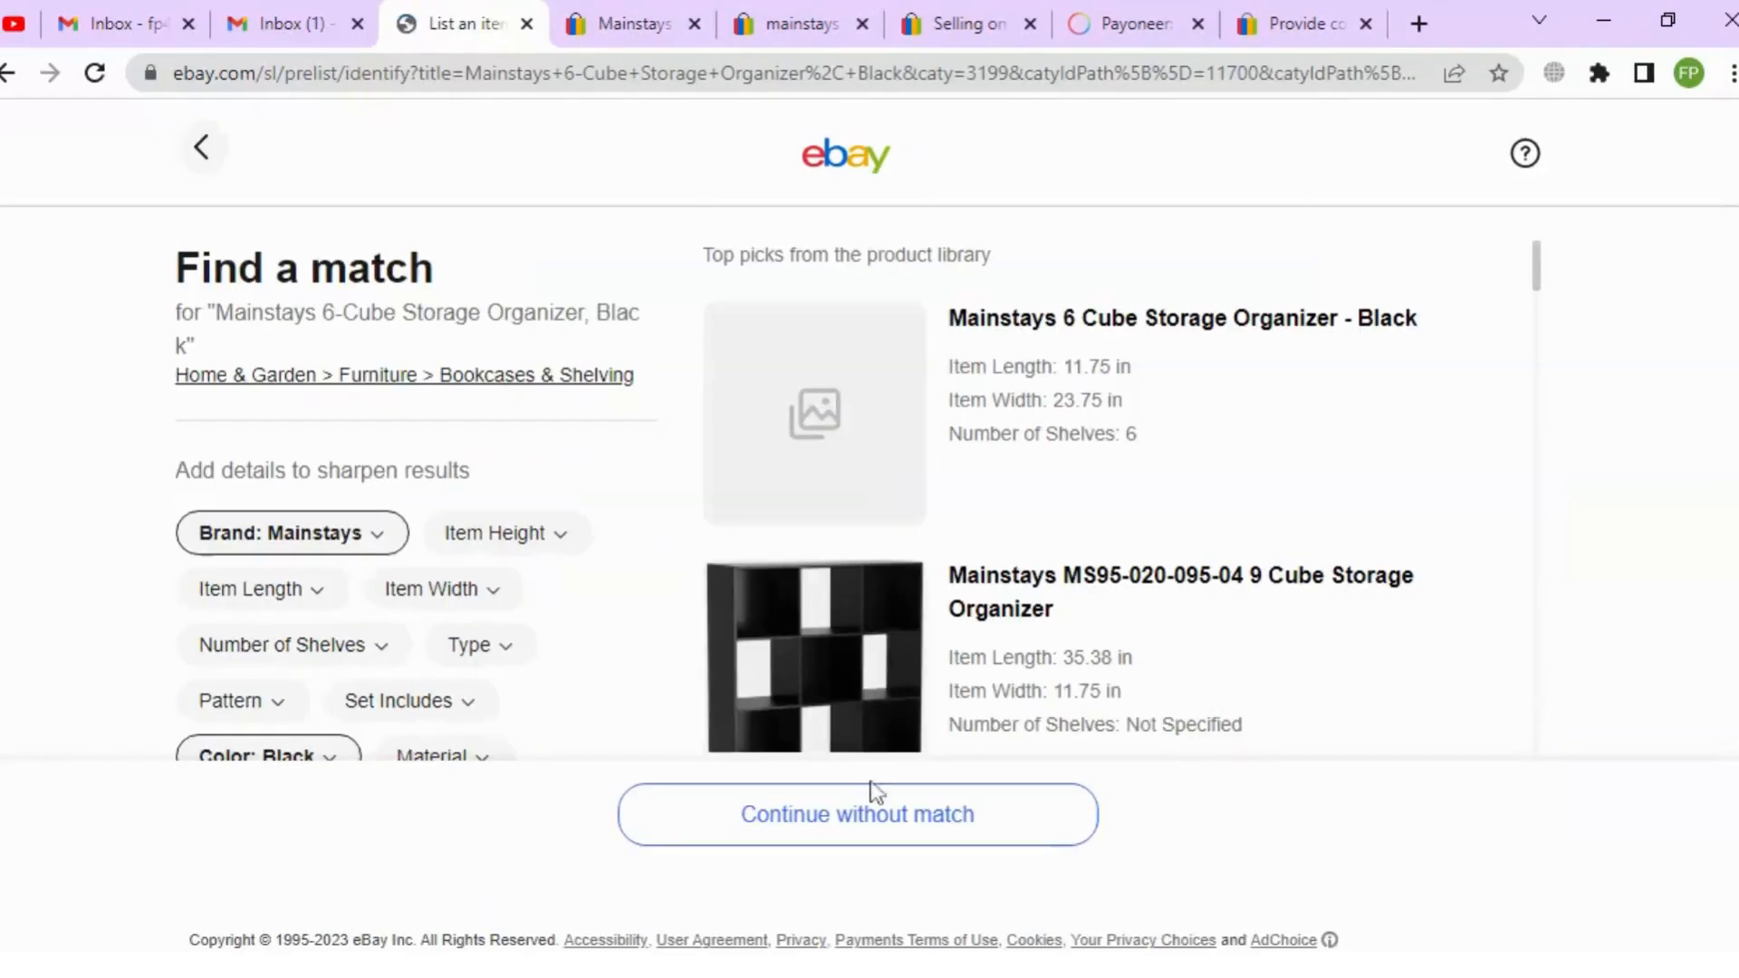
Pick the matching Mainstays 6-Cube Storage Organizer, Black listing, choose New condition, and continue to the listing
scroll(854, 656, "down", 2)
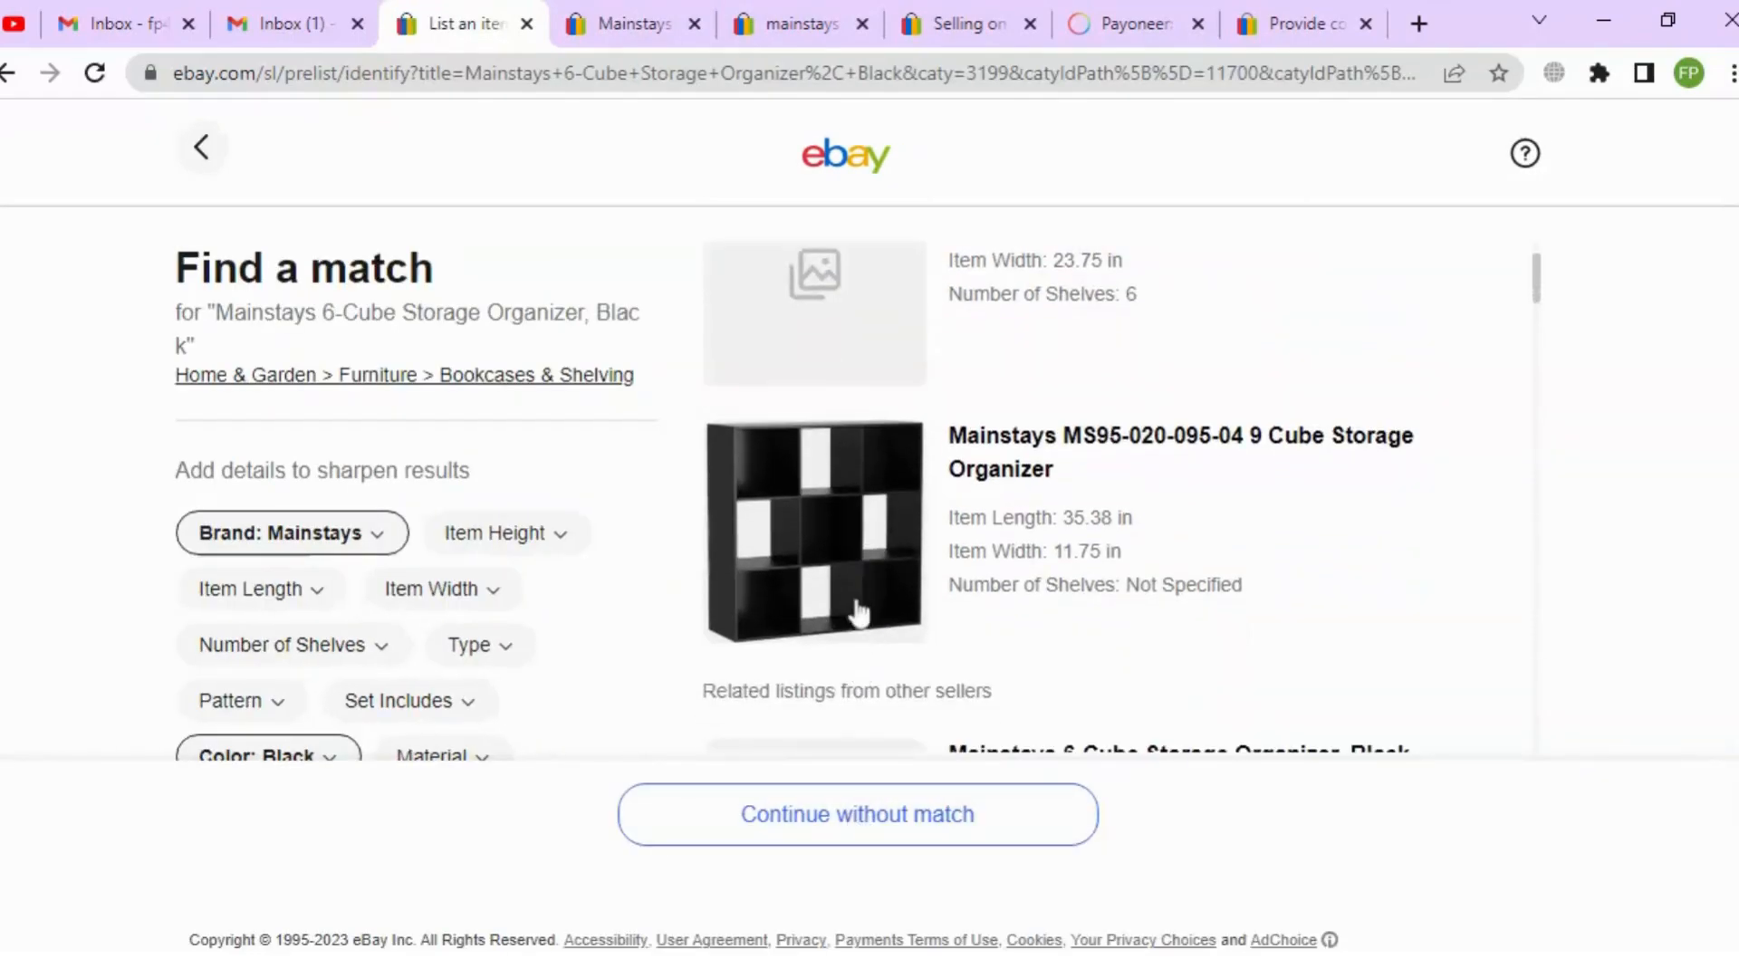
scroll(943, 570, "down", 5)
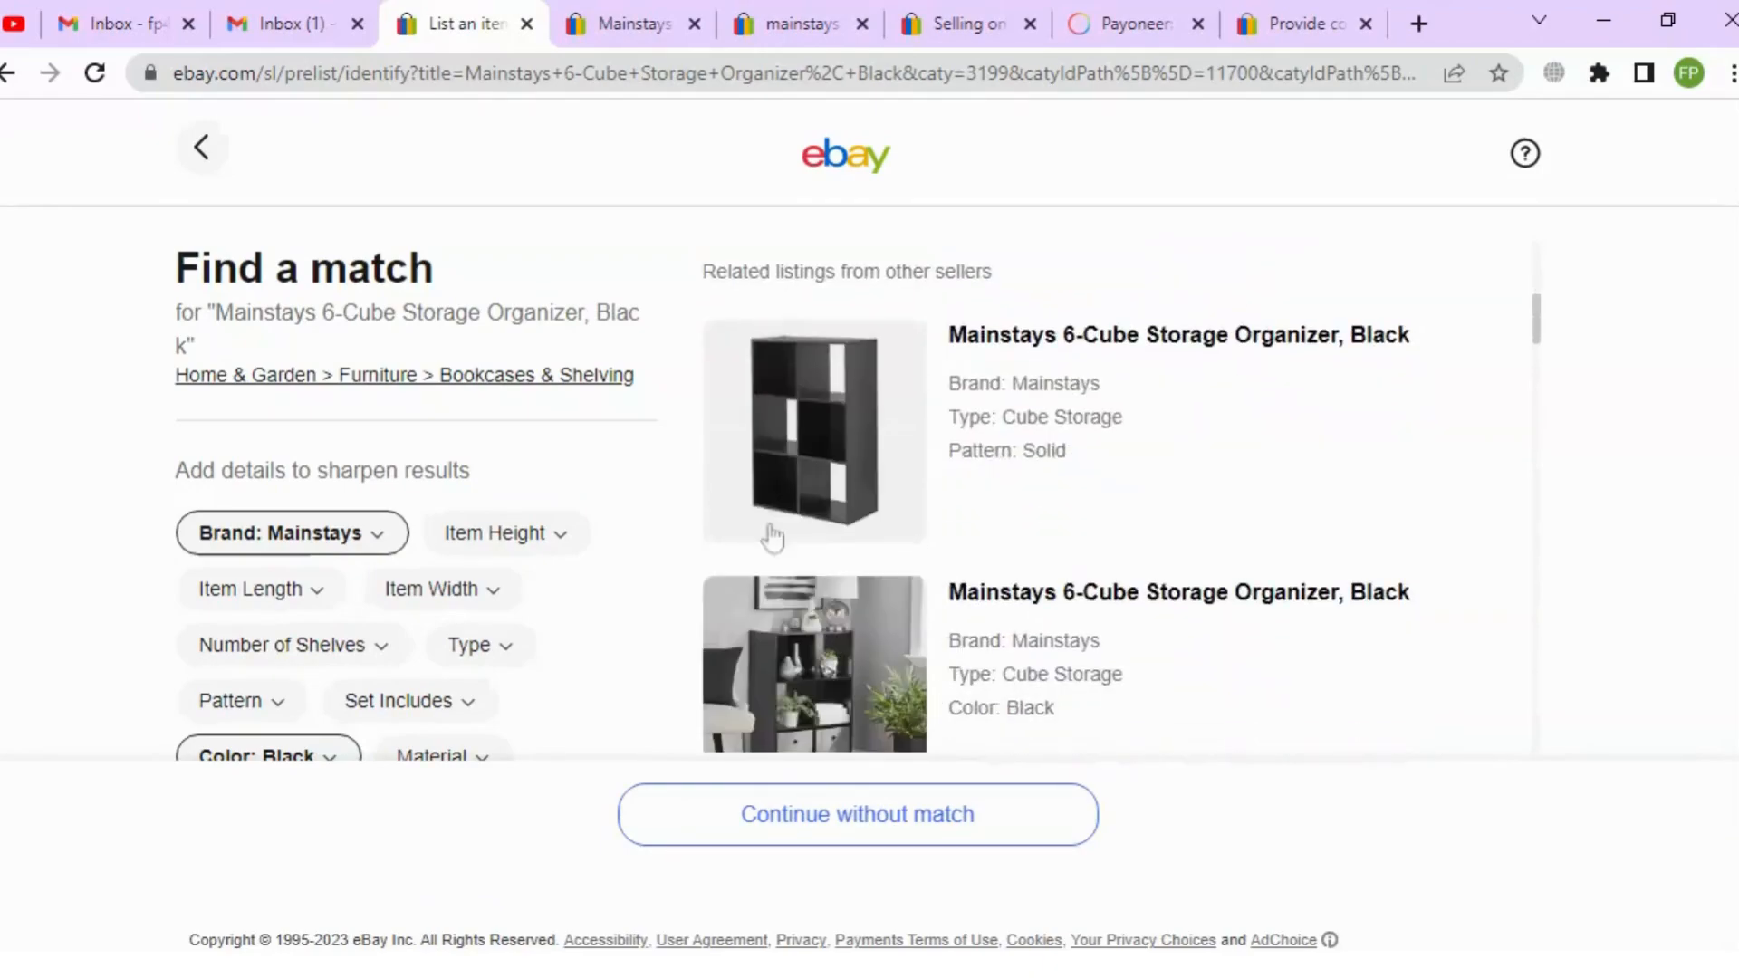
left_click(848, 453)
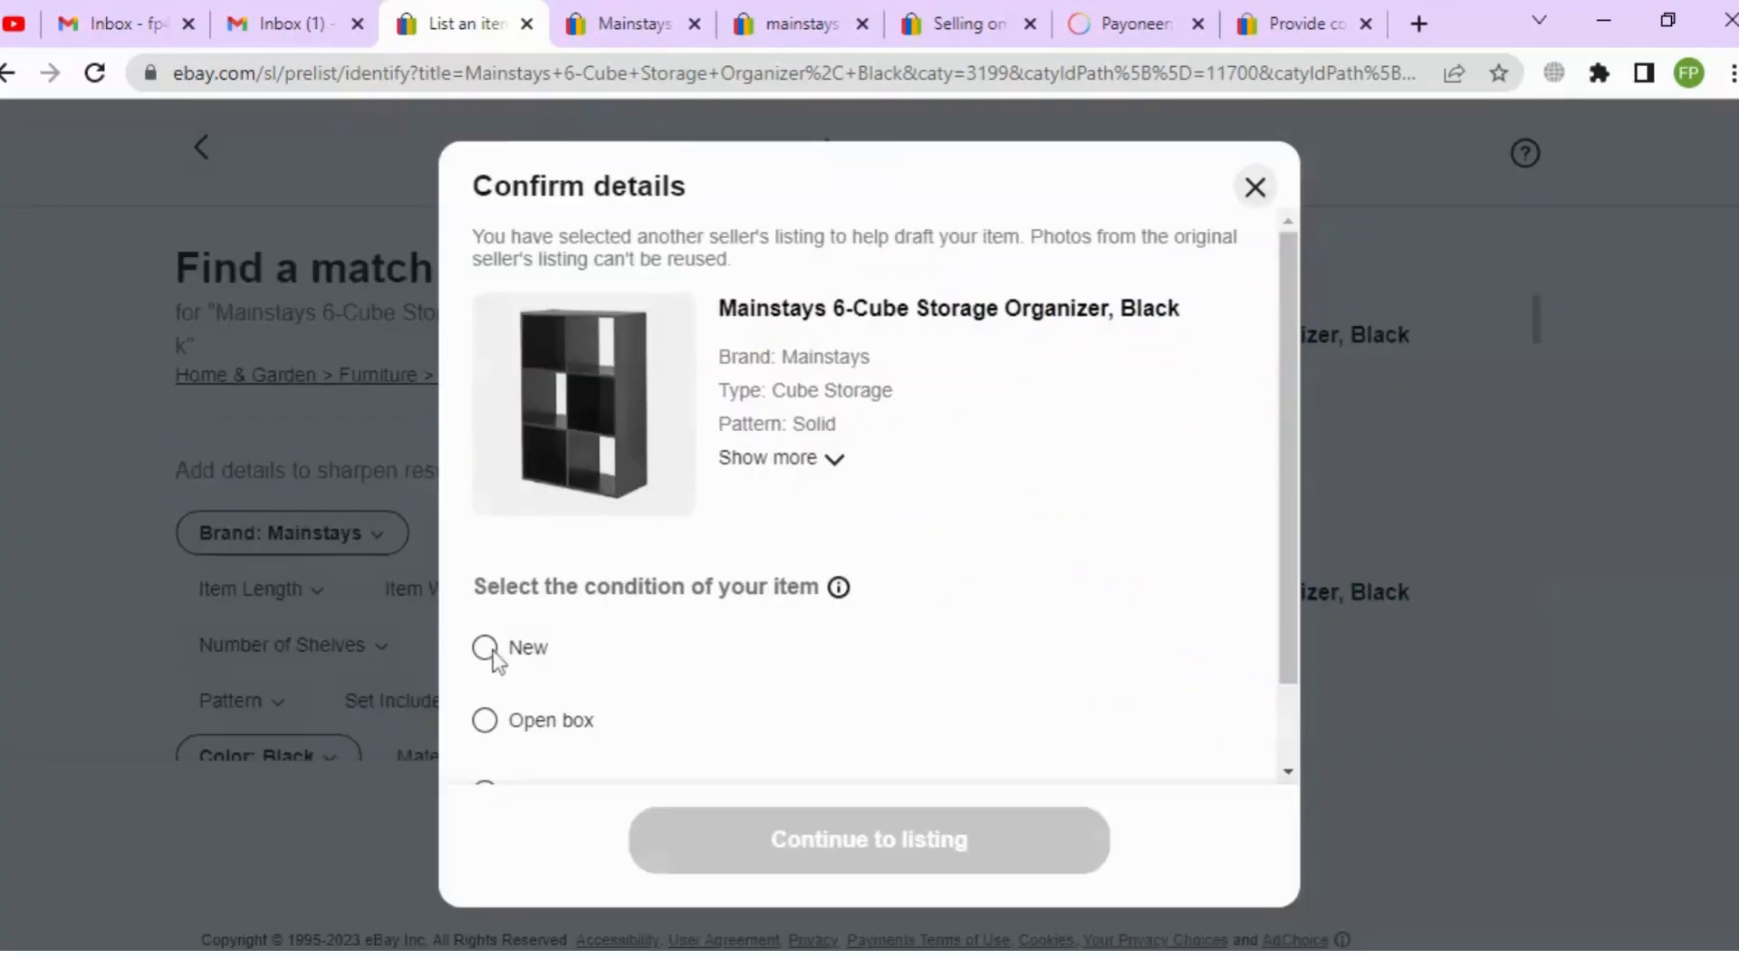
left_click(484, 647)
scroll(748, 754, "down", 1)
left_click(824, 831)
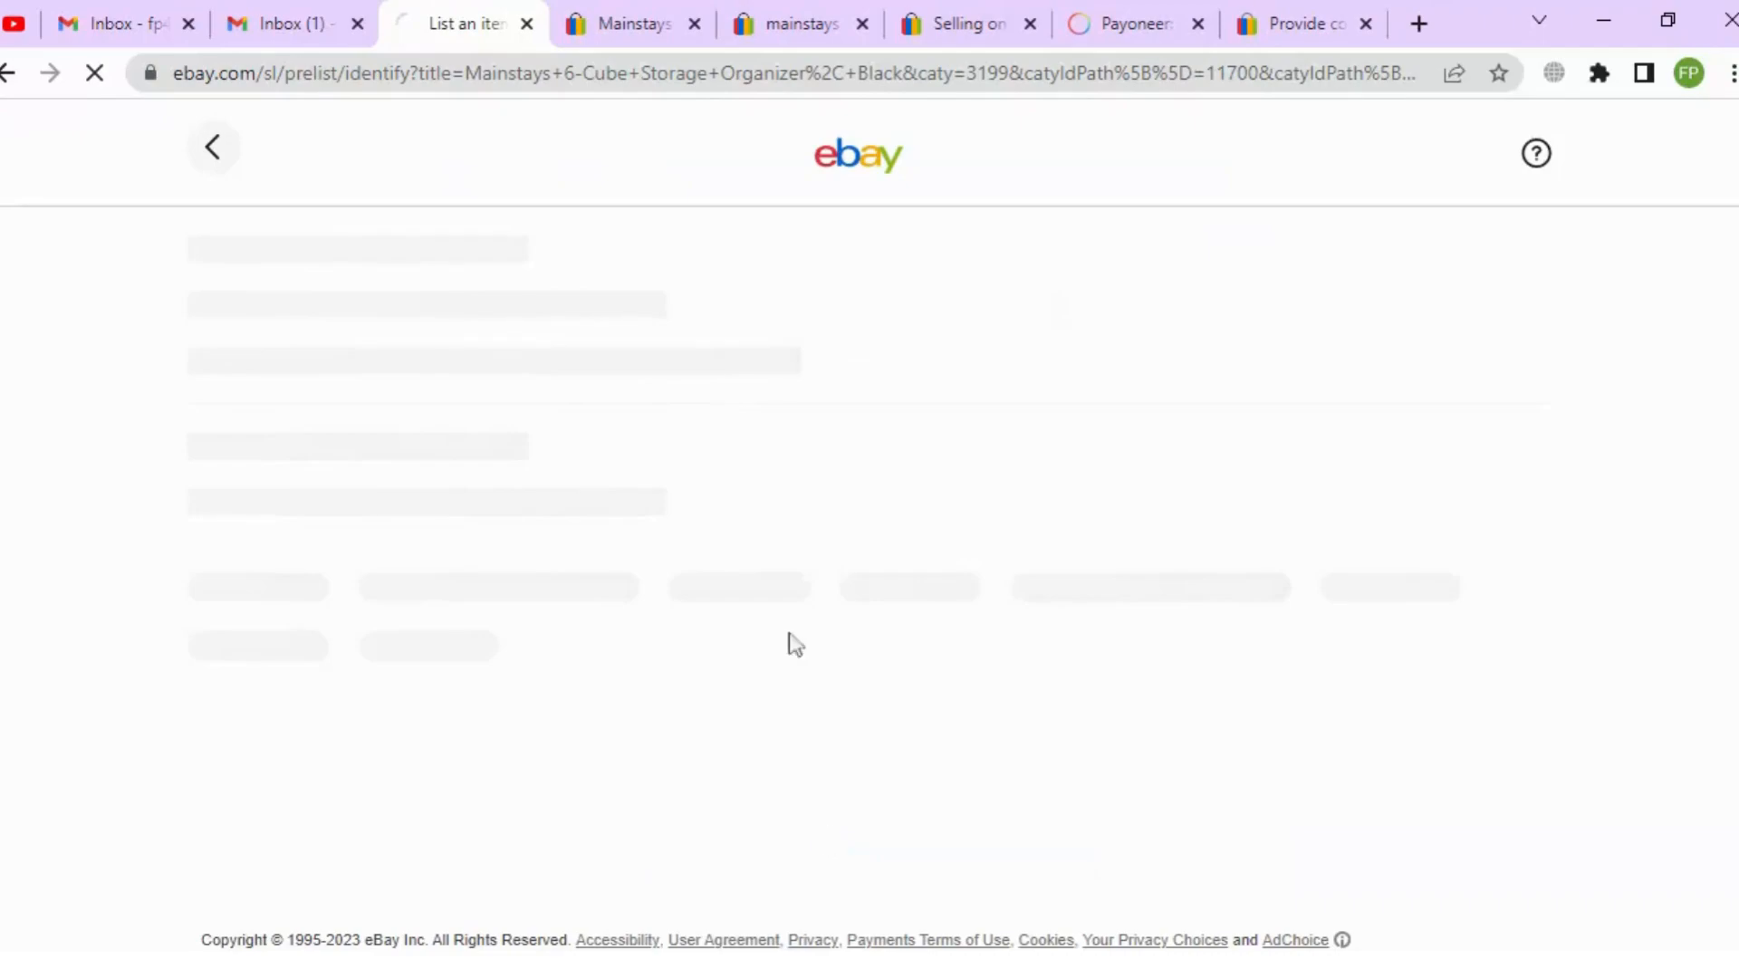
Download the main product image from the Mainstays item page
left_click(625, 24)
left_click(470, 508)
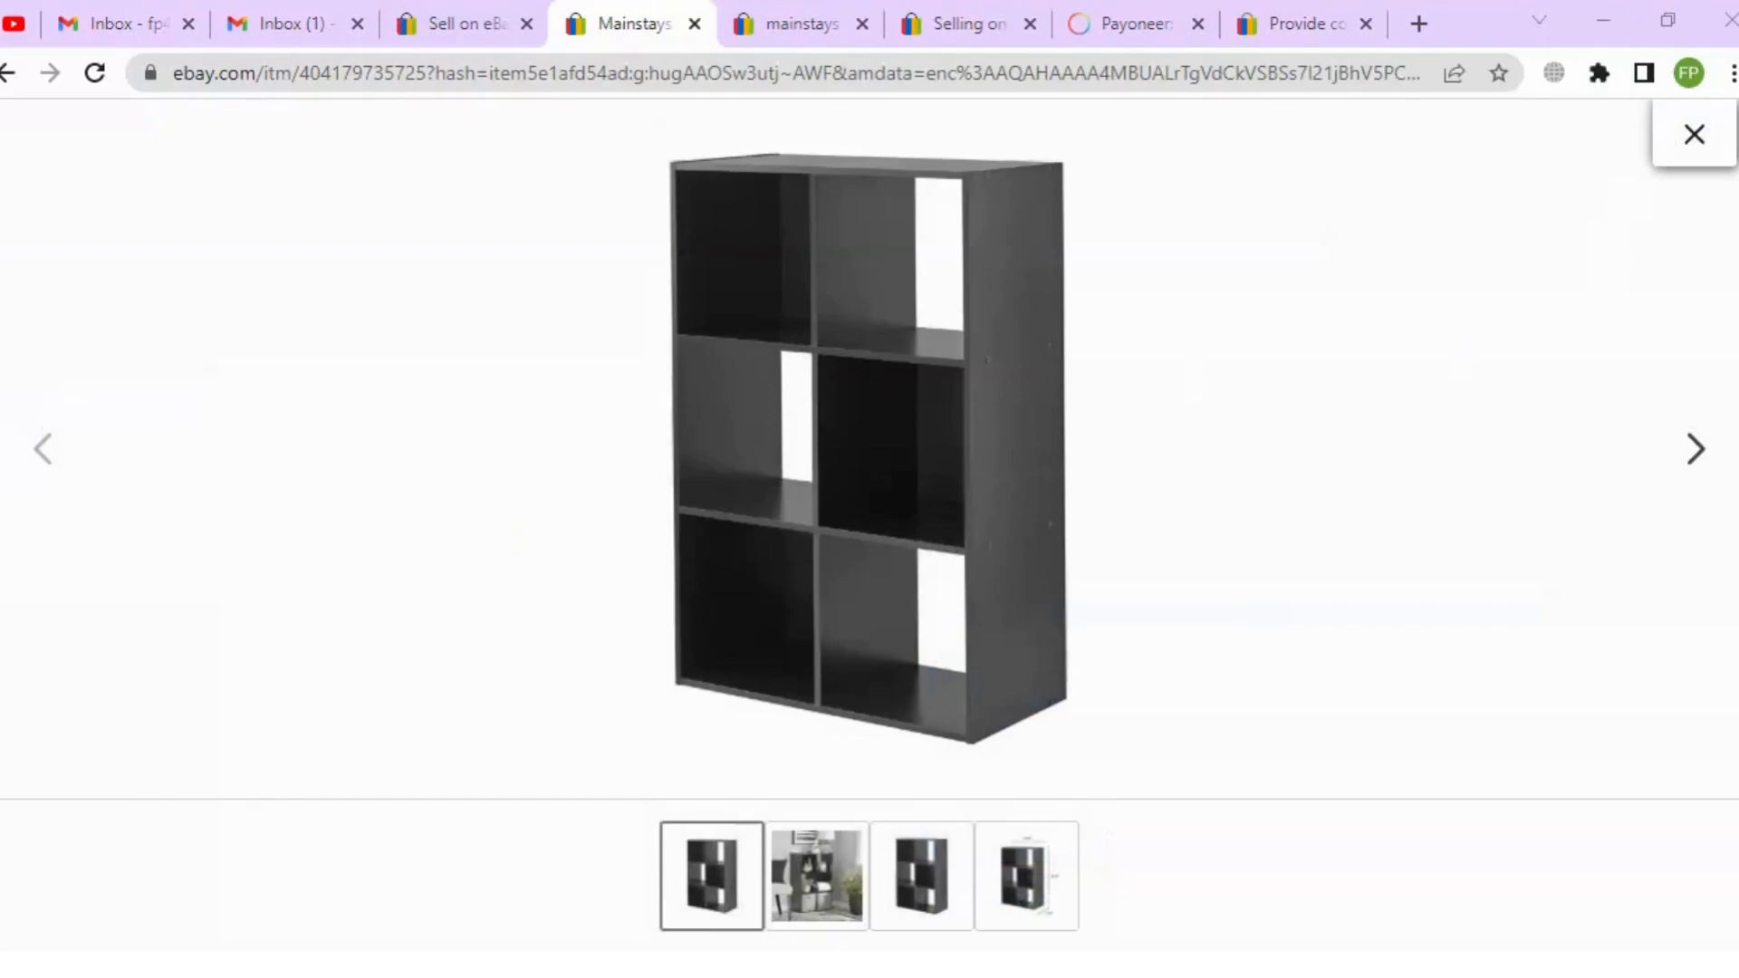
left_click(1693, 134)
left_click(491, 1)
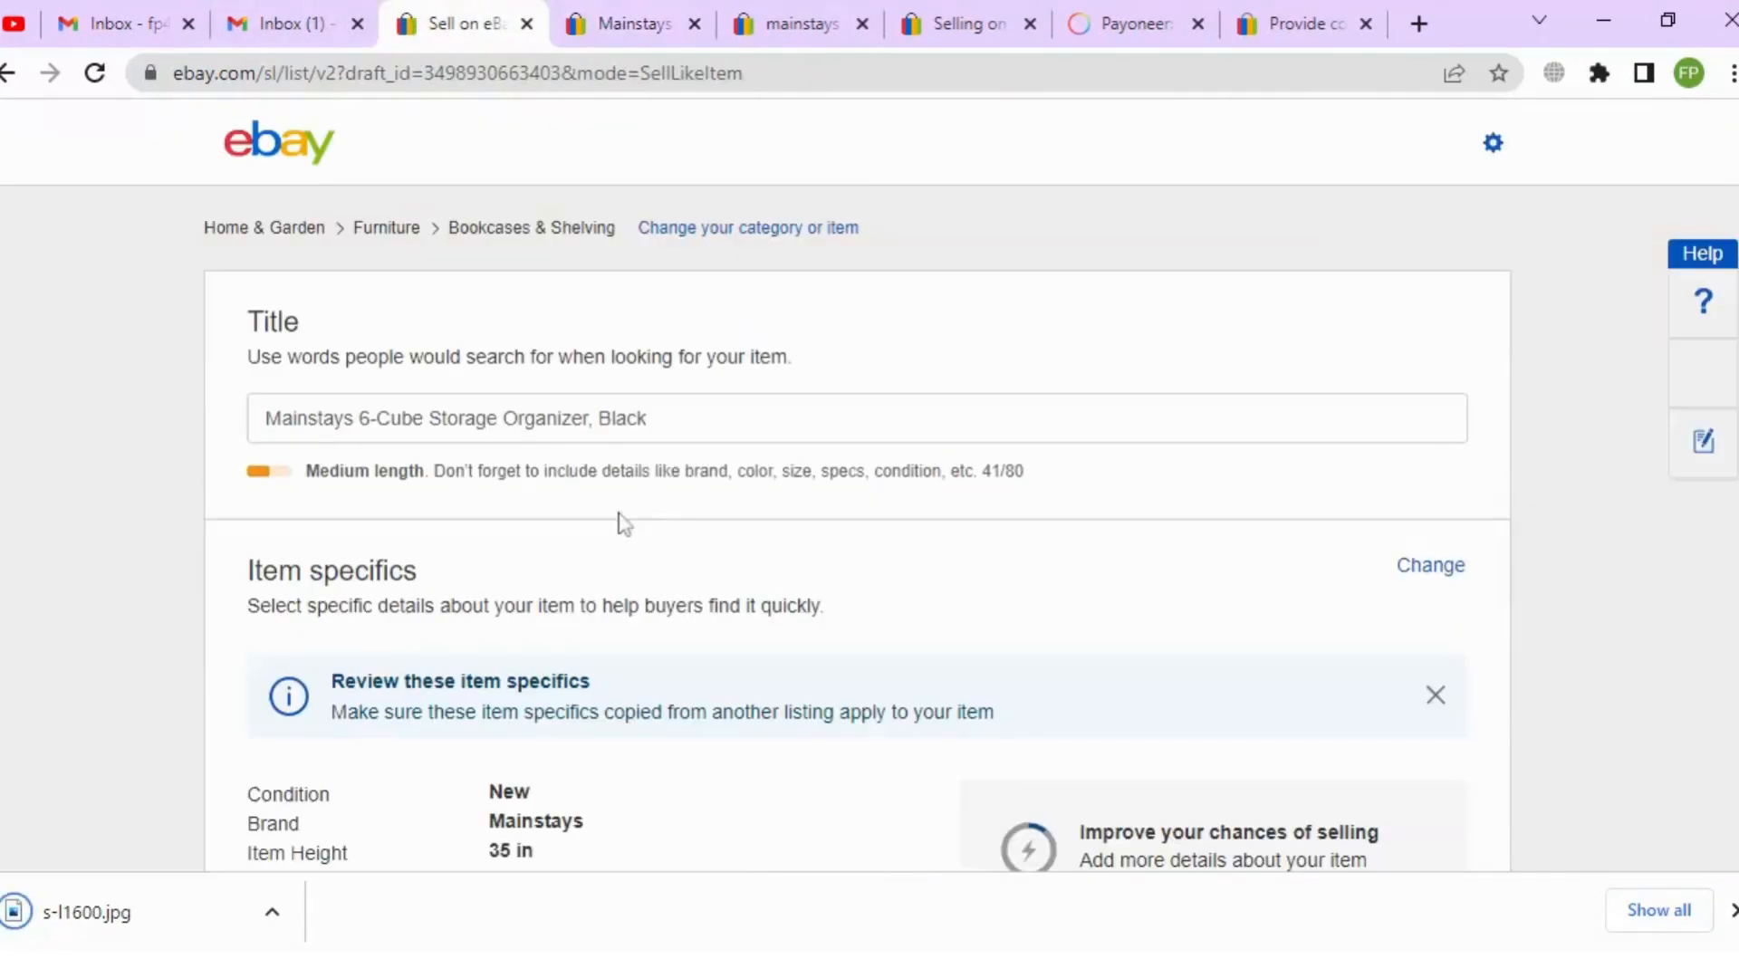
Add the downloaded s-l1600.jpg image as the listing's main photo
scroll(519, 494, "down", 5)
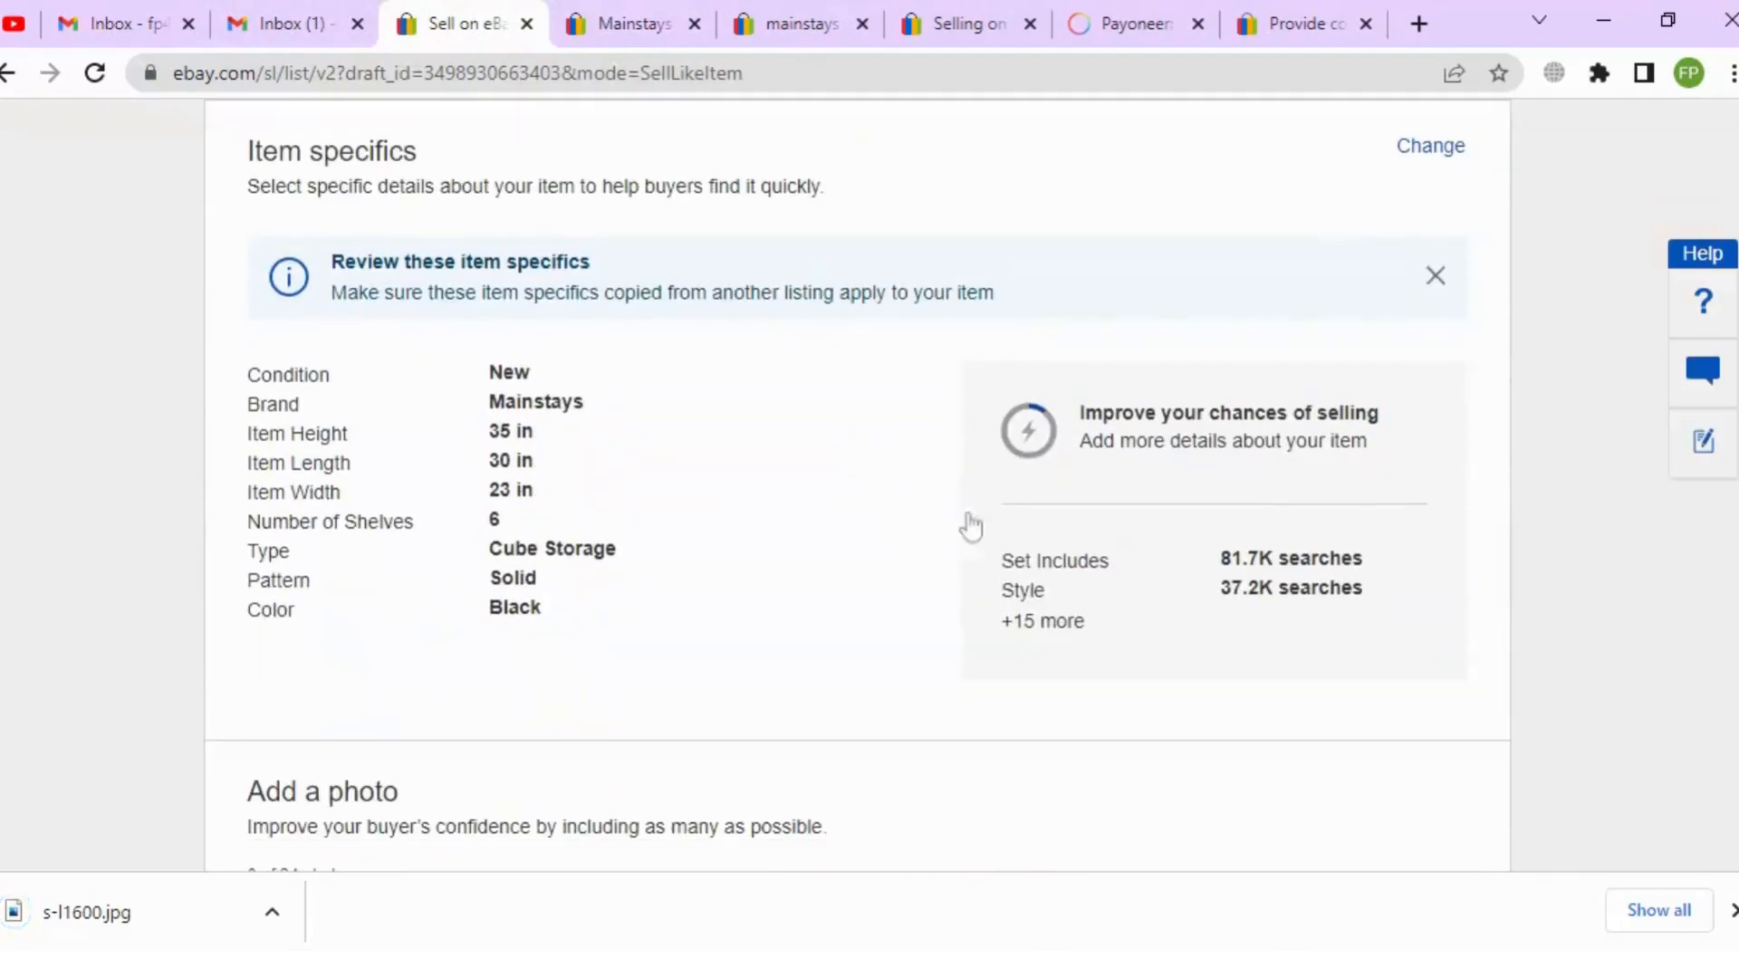
scroll(738, 462, "down", 6)
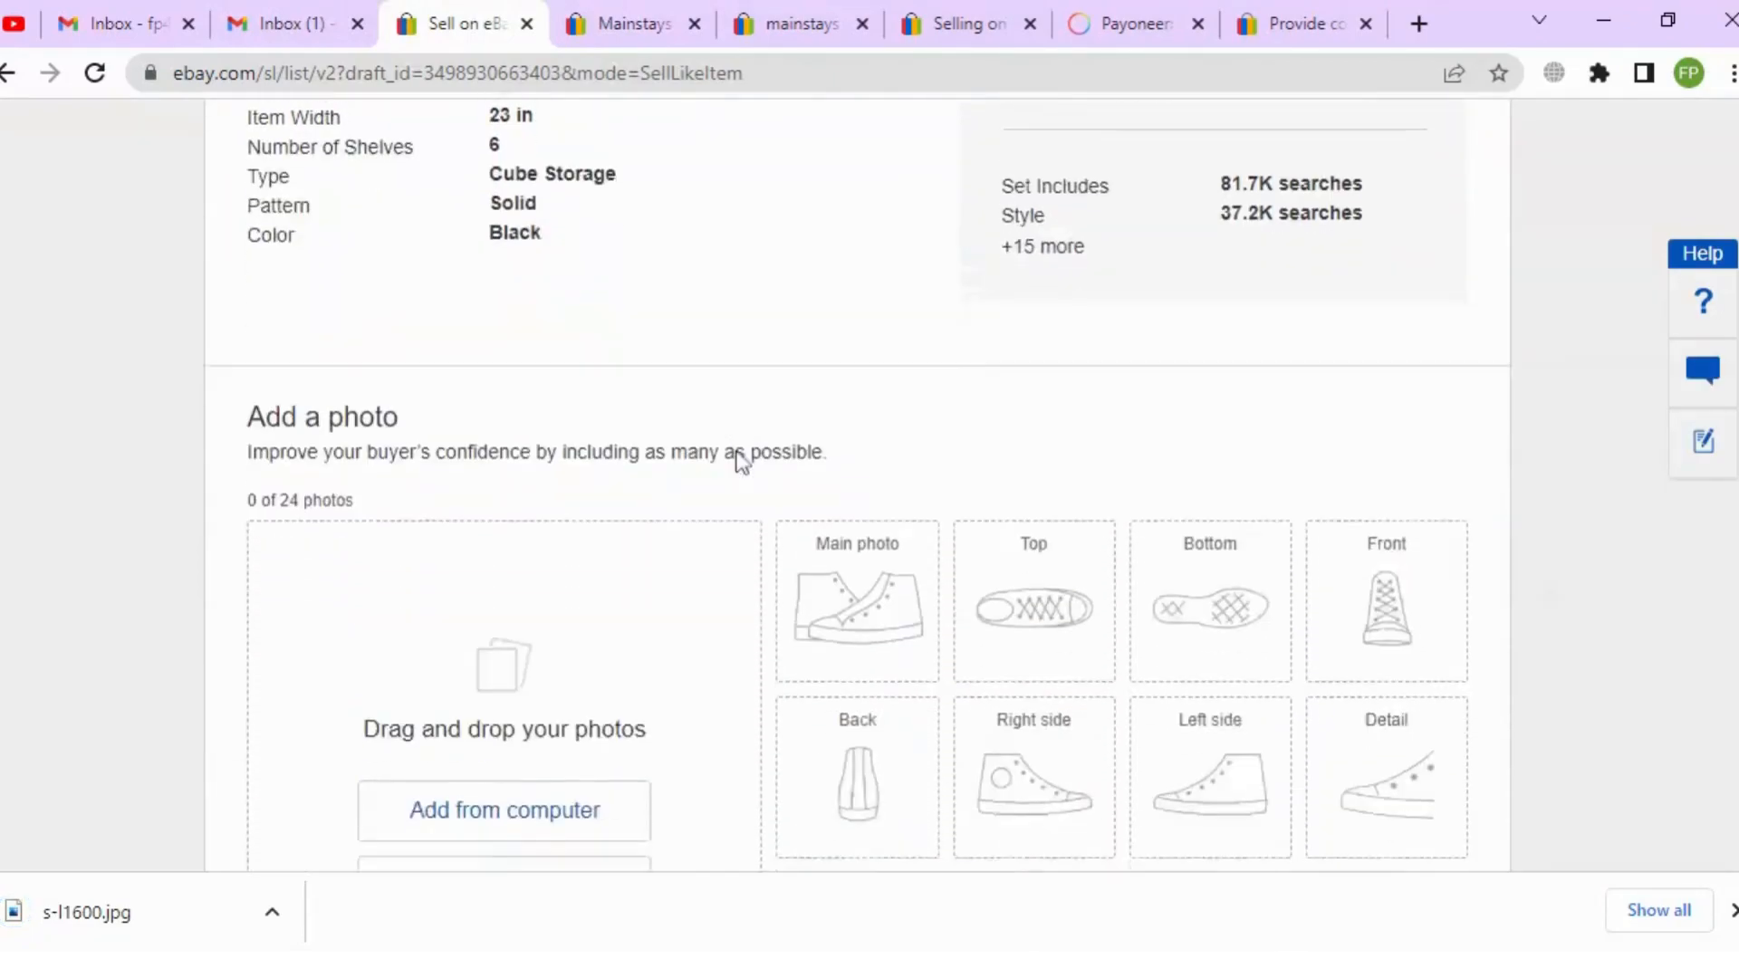
left_click(547, 634)
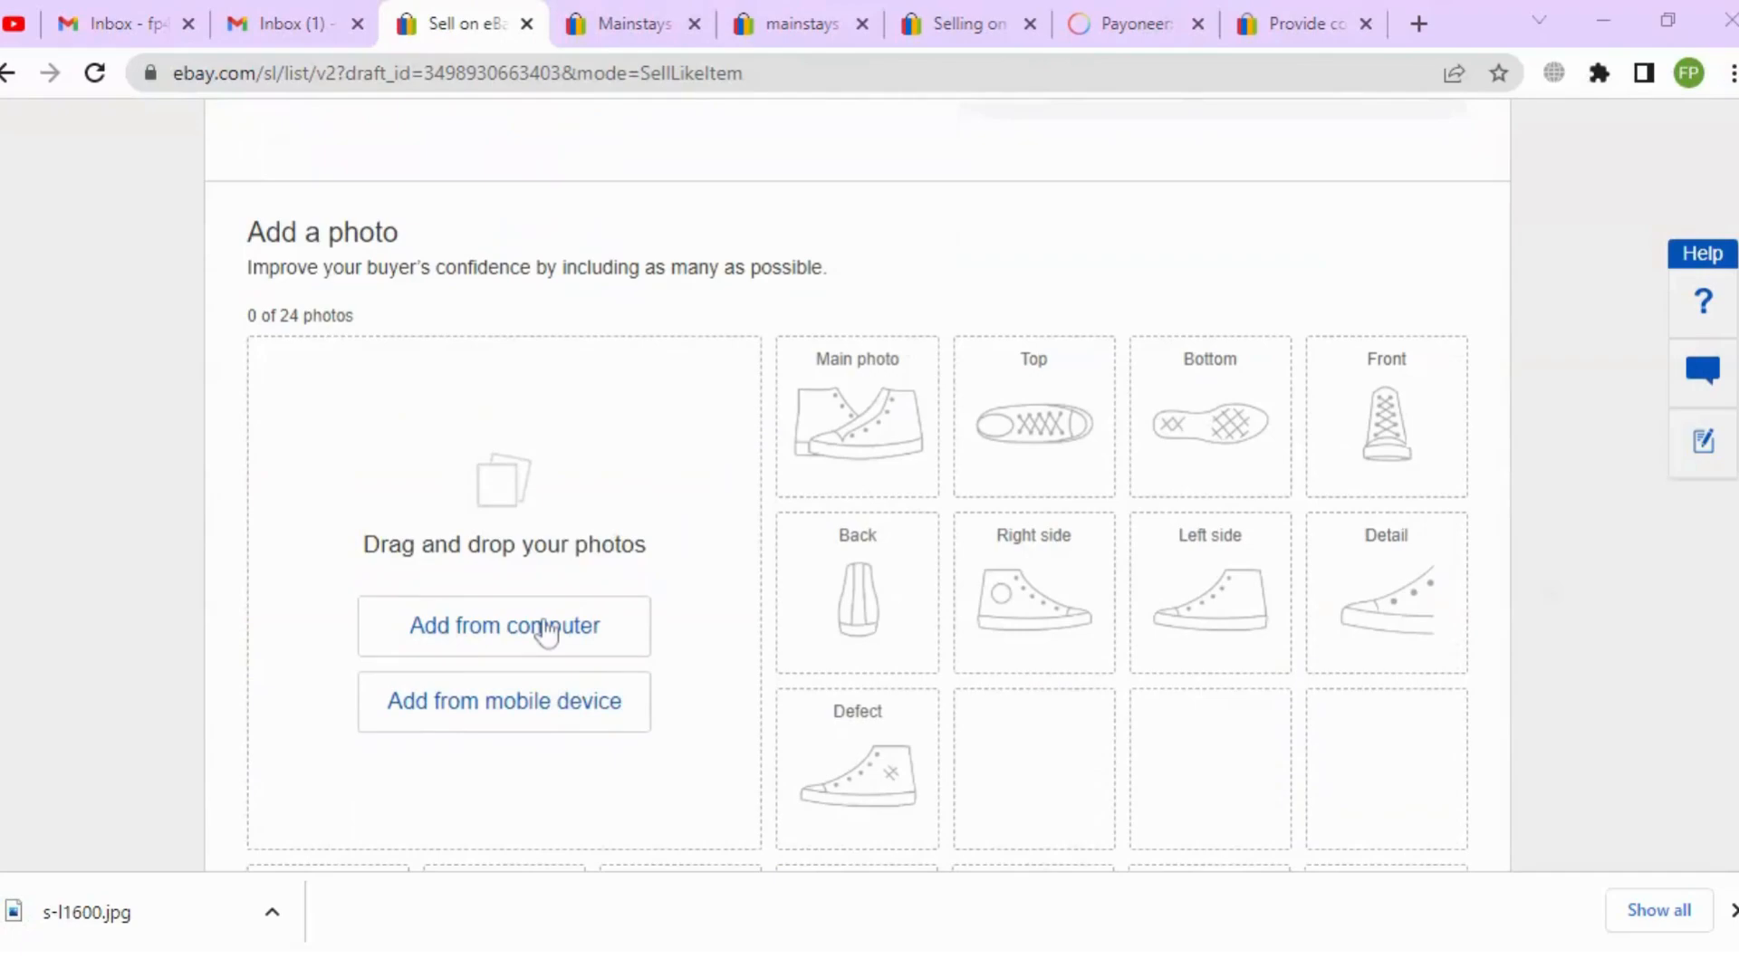
double_click(653, 523)
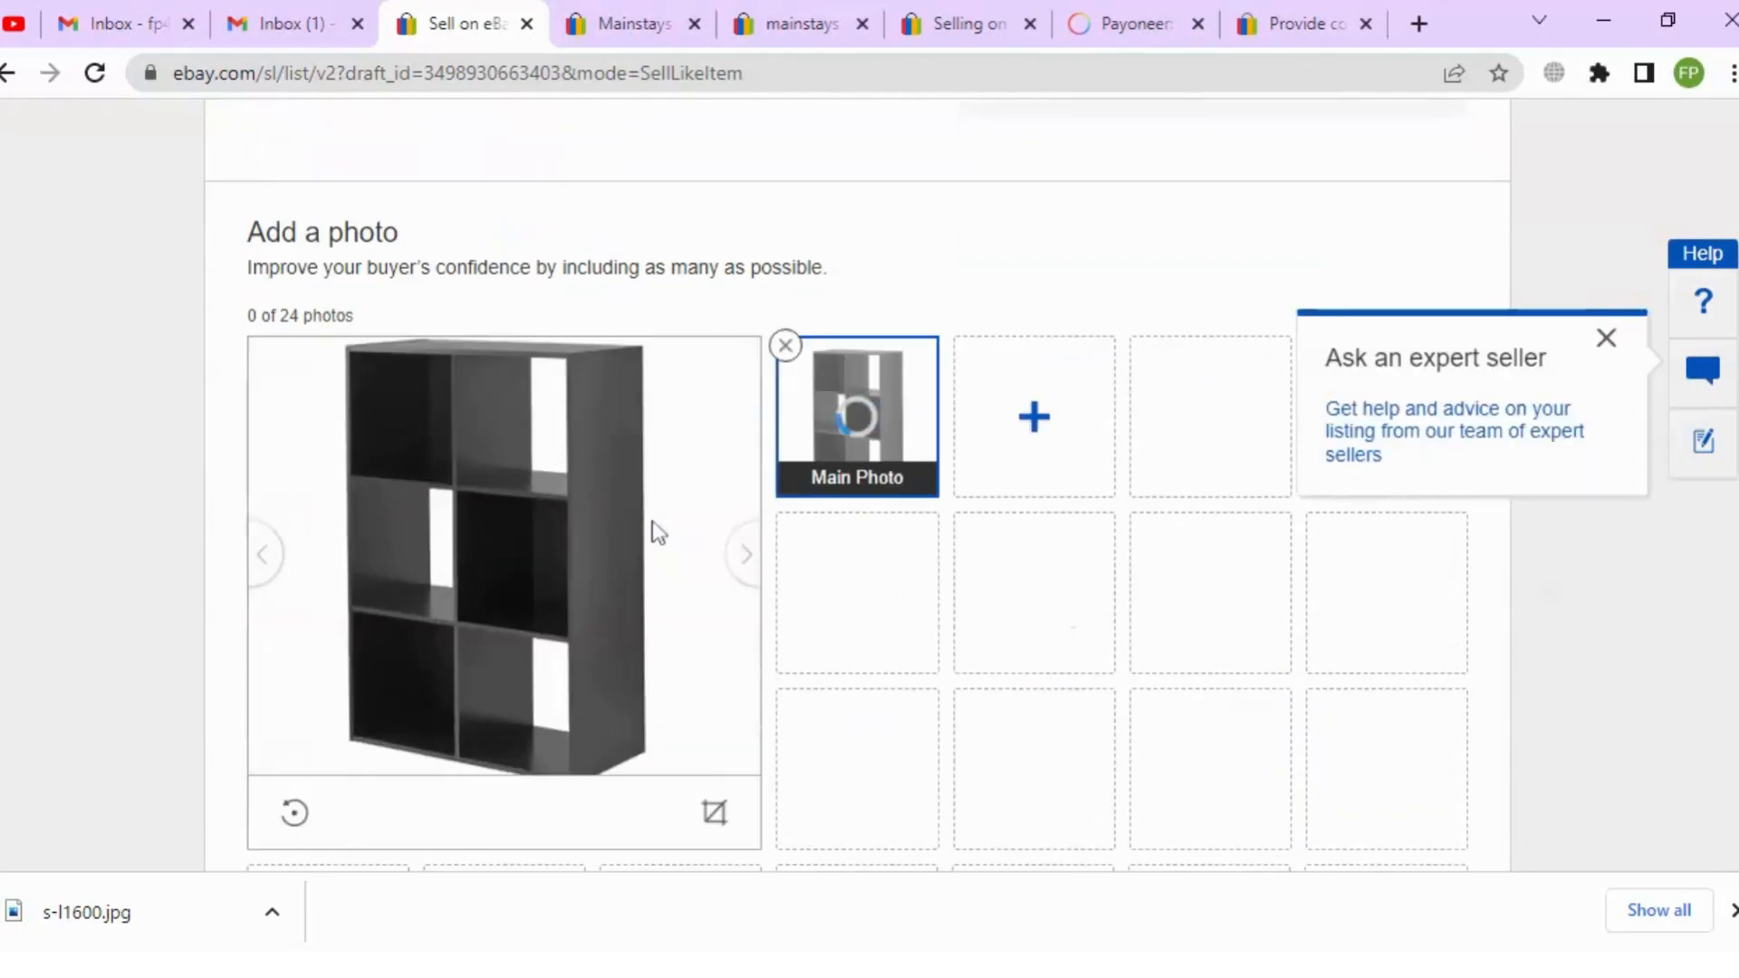
Close the Ask an expert seller popup
scroll(725, 290, "up", 5)
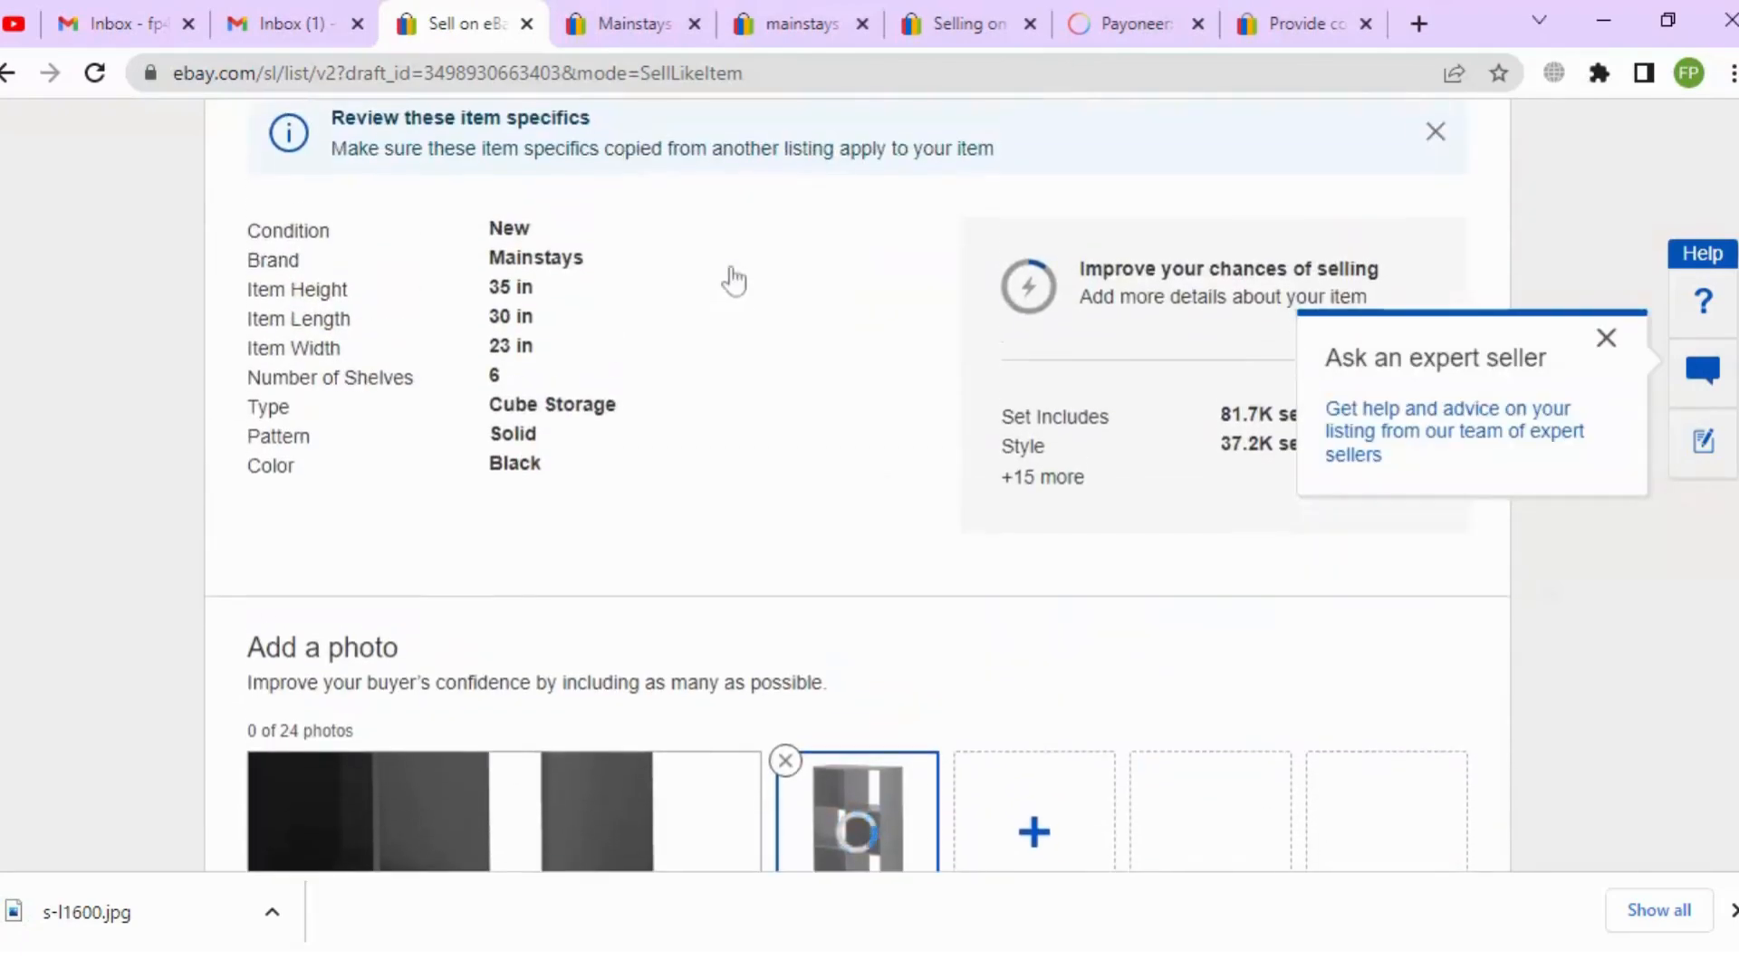
scroll(776, 356, "up", 1)
scroll(776, 357, "down", 15)
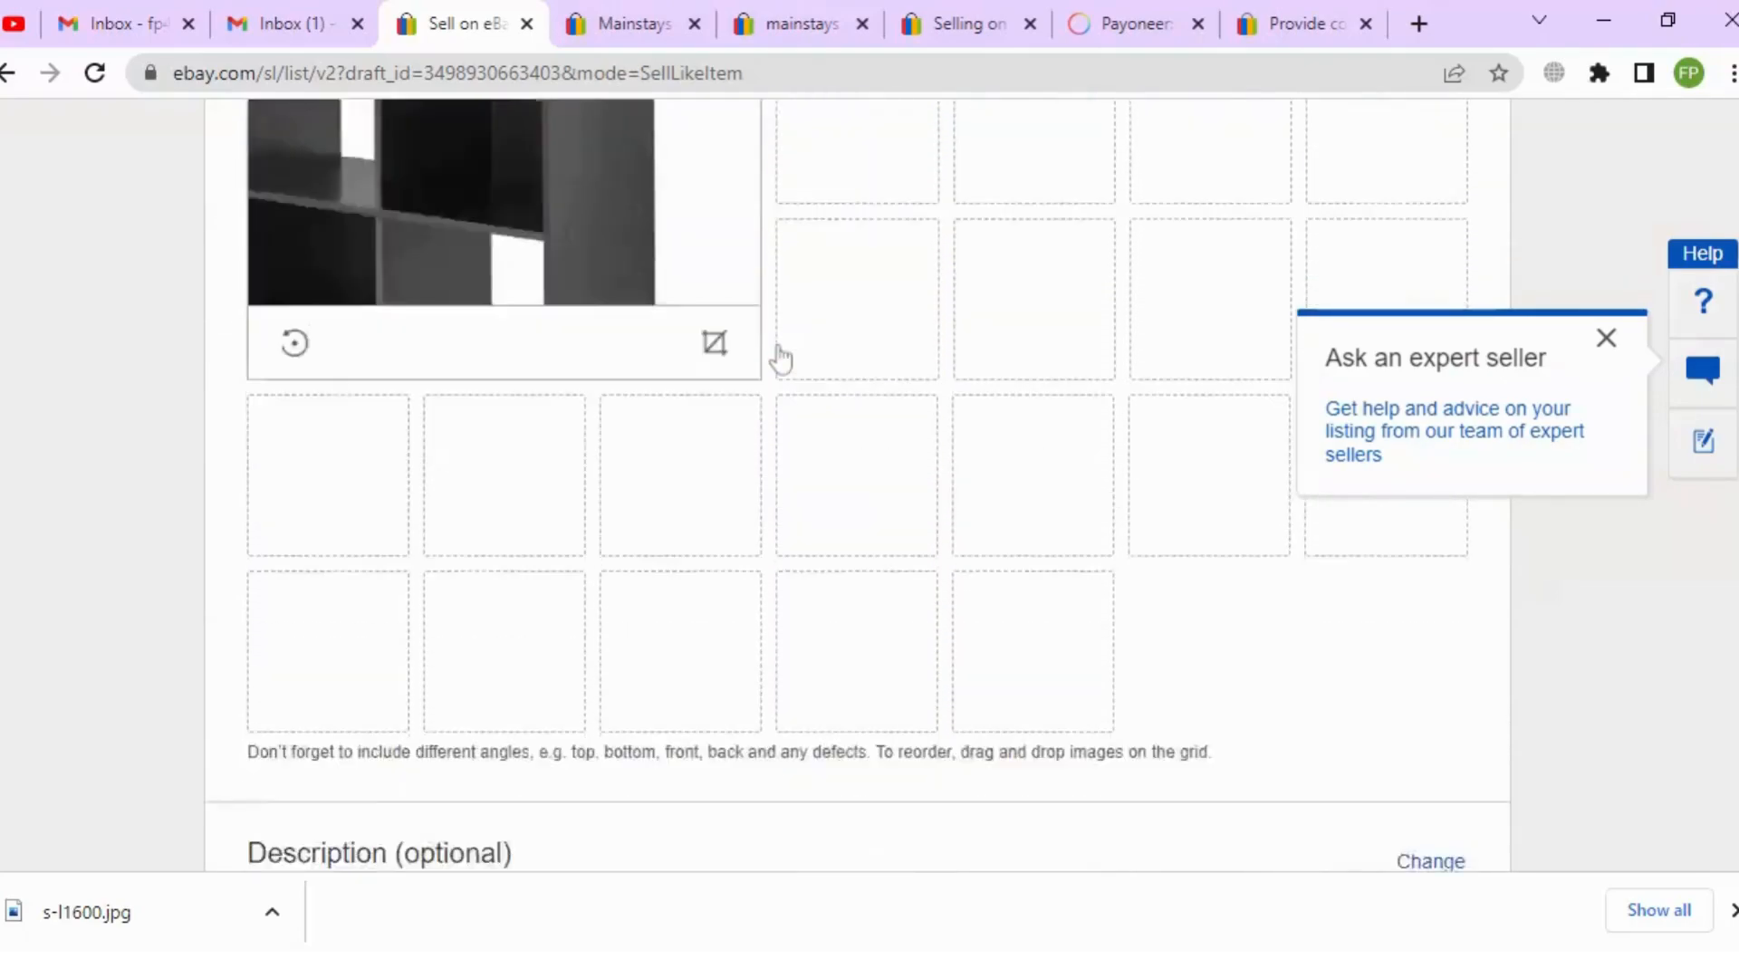
left_click(1604, 339)
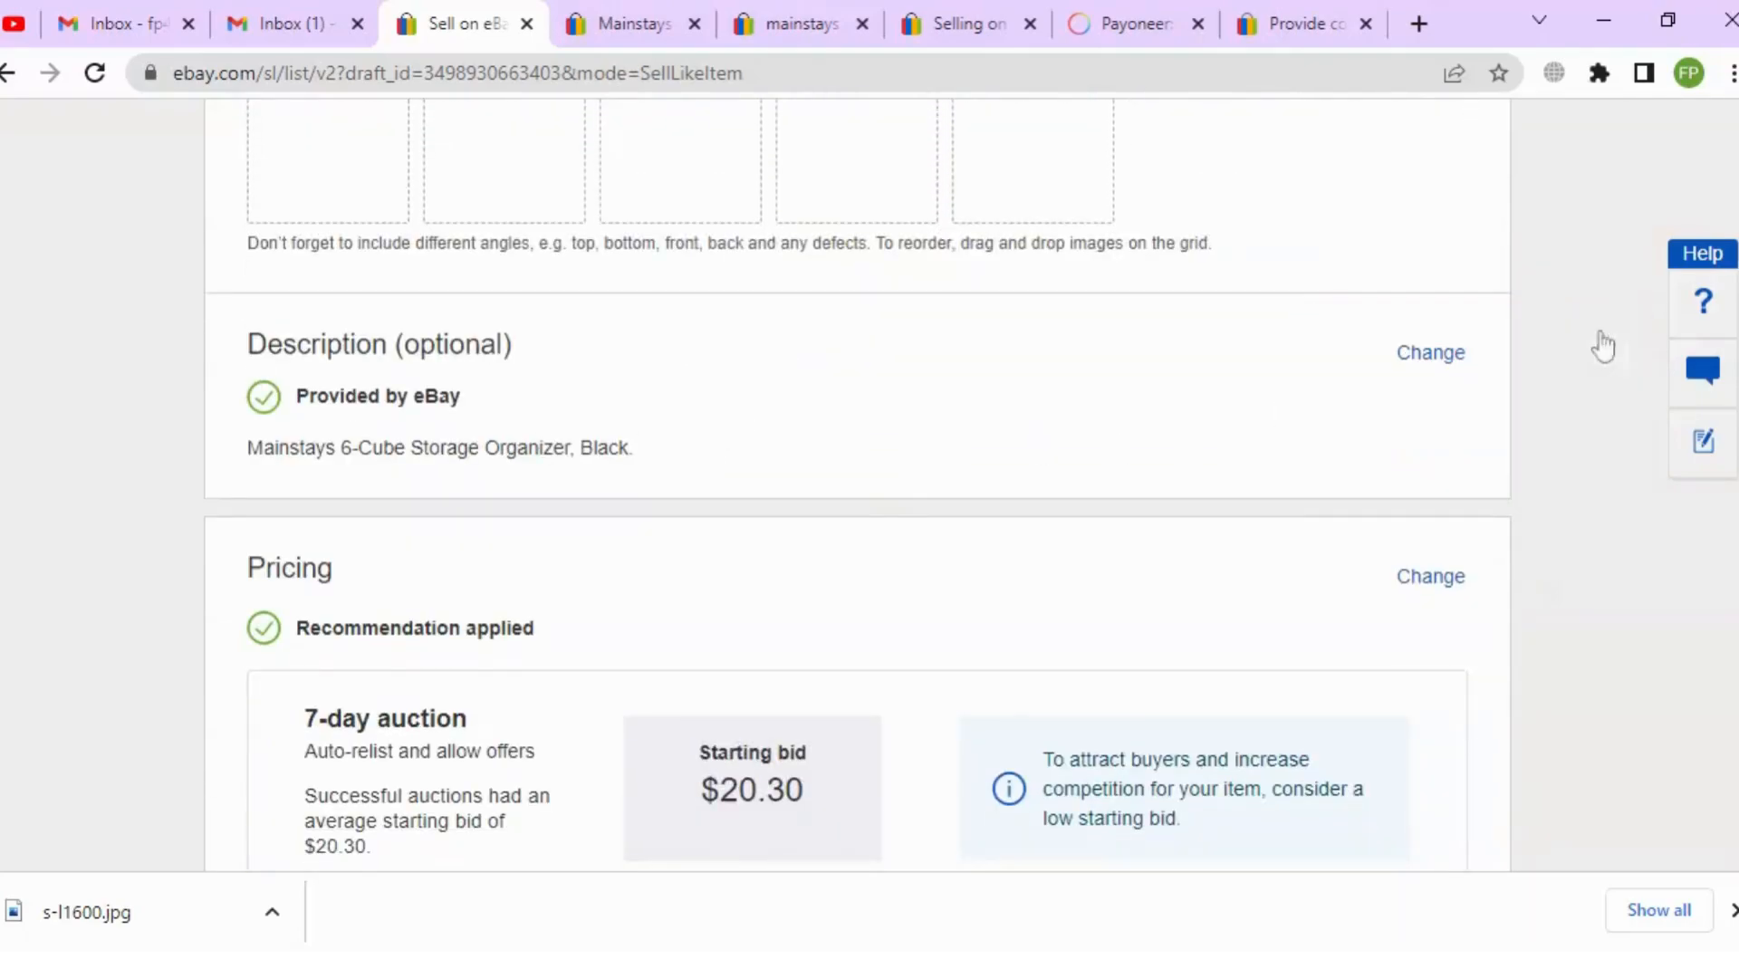
Copy the product description from the Mainstays item page and paste it into the listing's description
left_click(1432, 355)
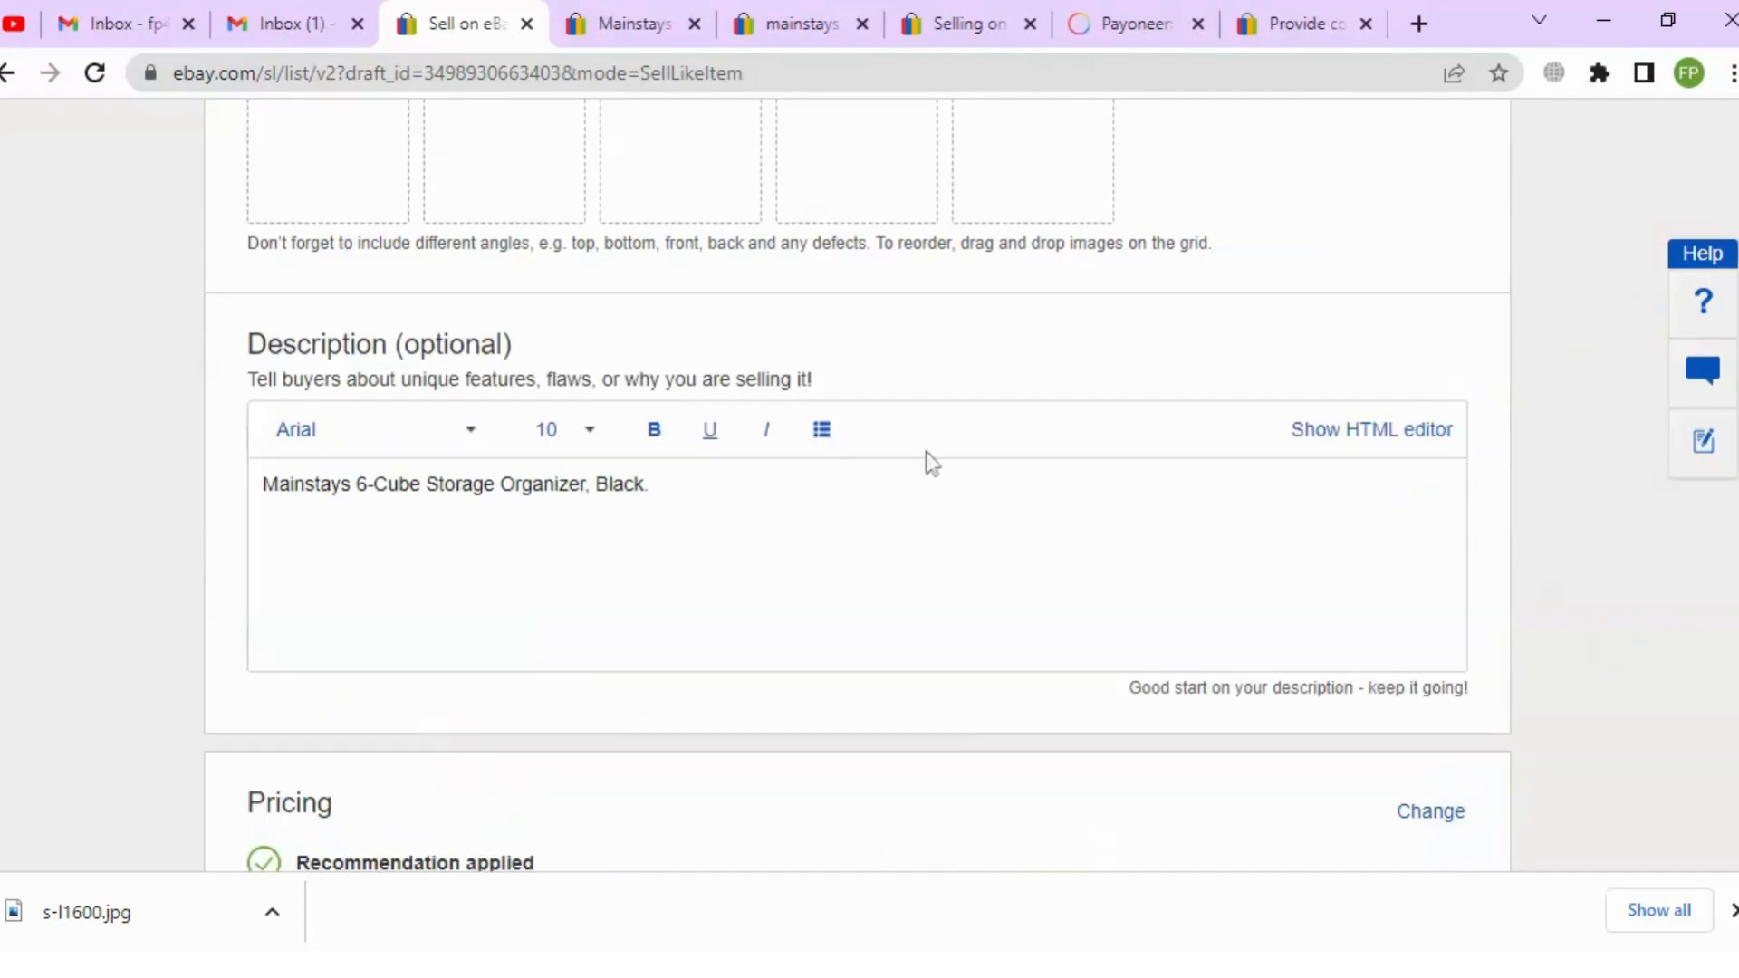
left_click(650, 485)
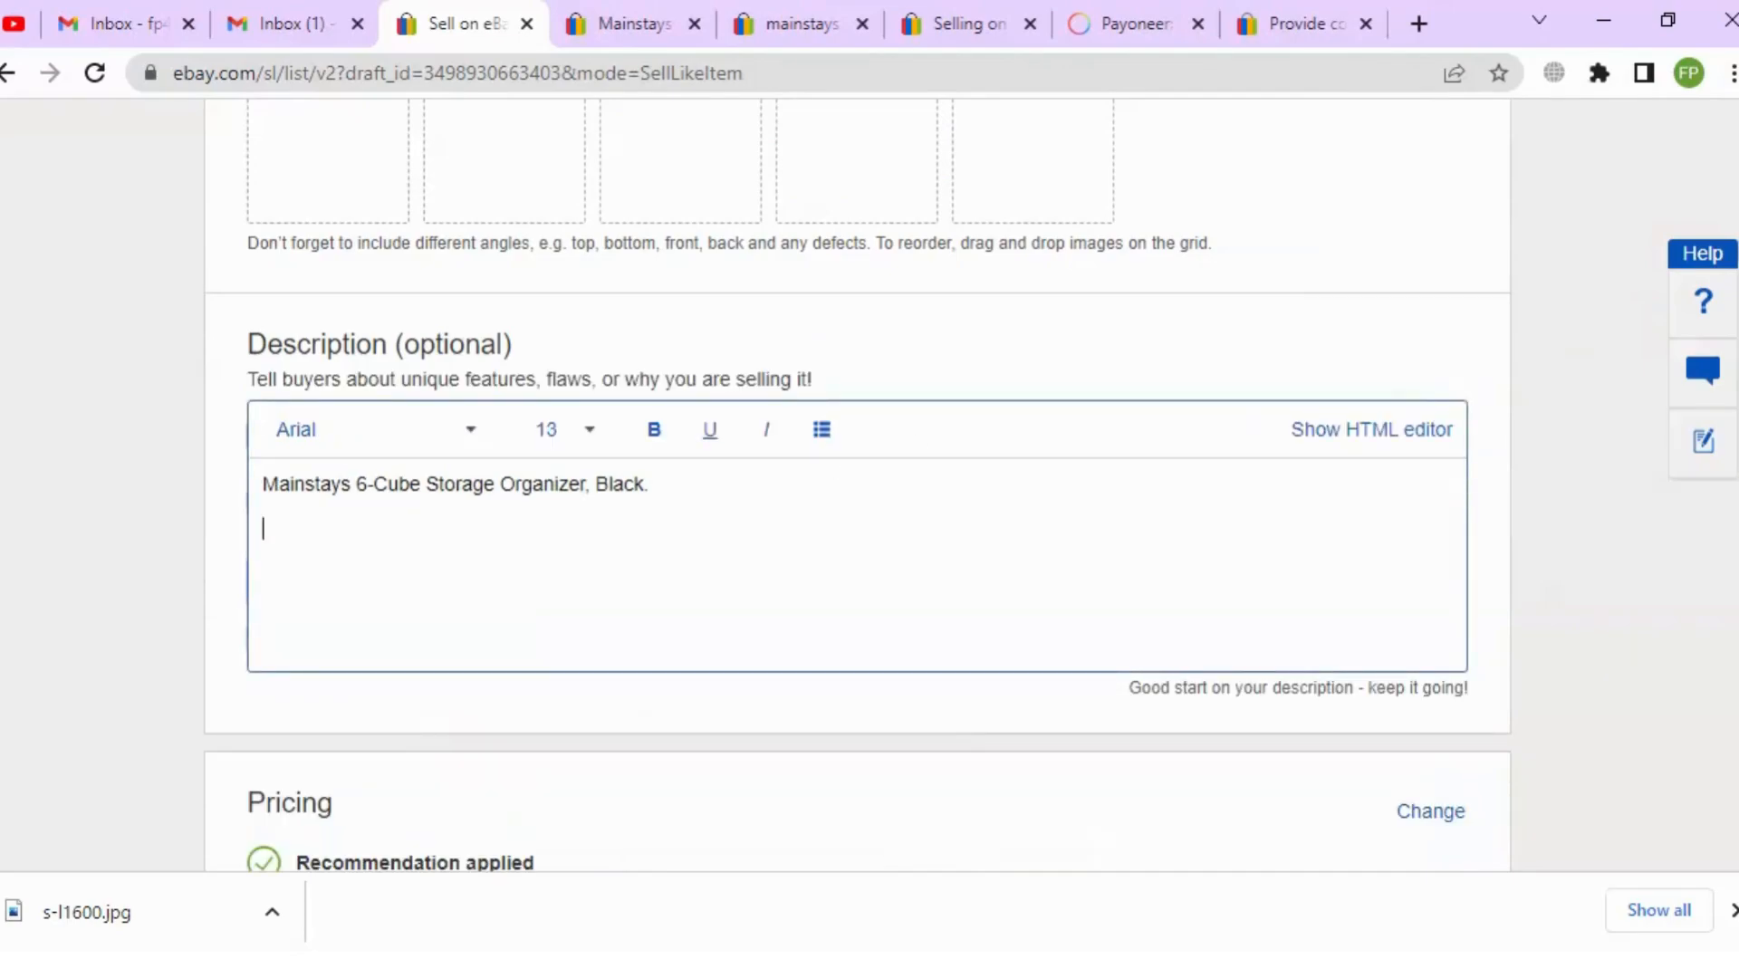
left_click(670, 20)
scroll(649, 342, "down", 20)
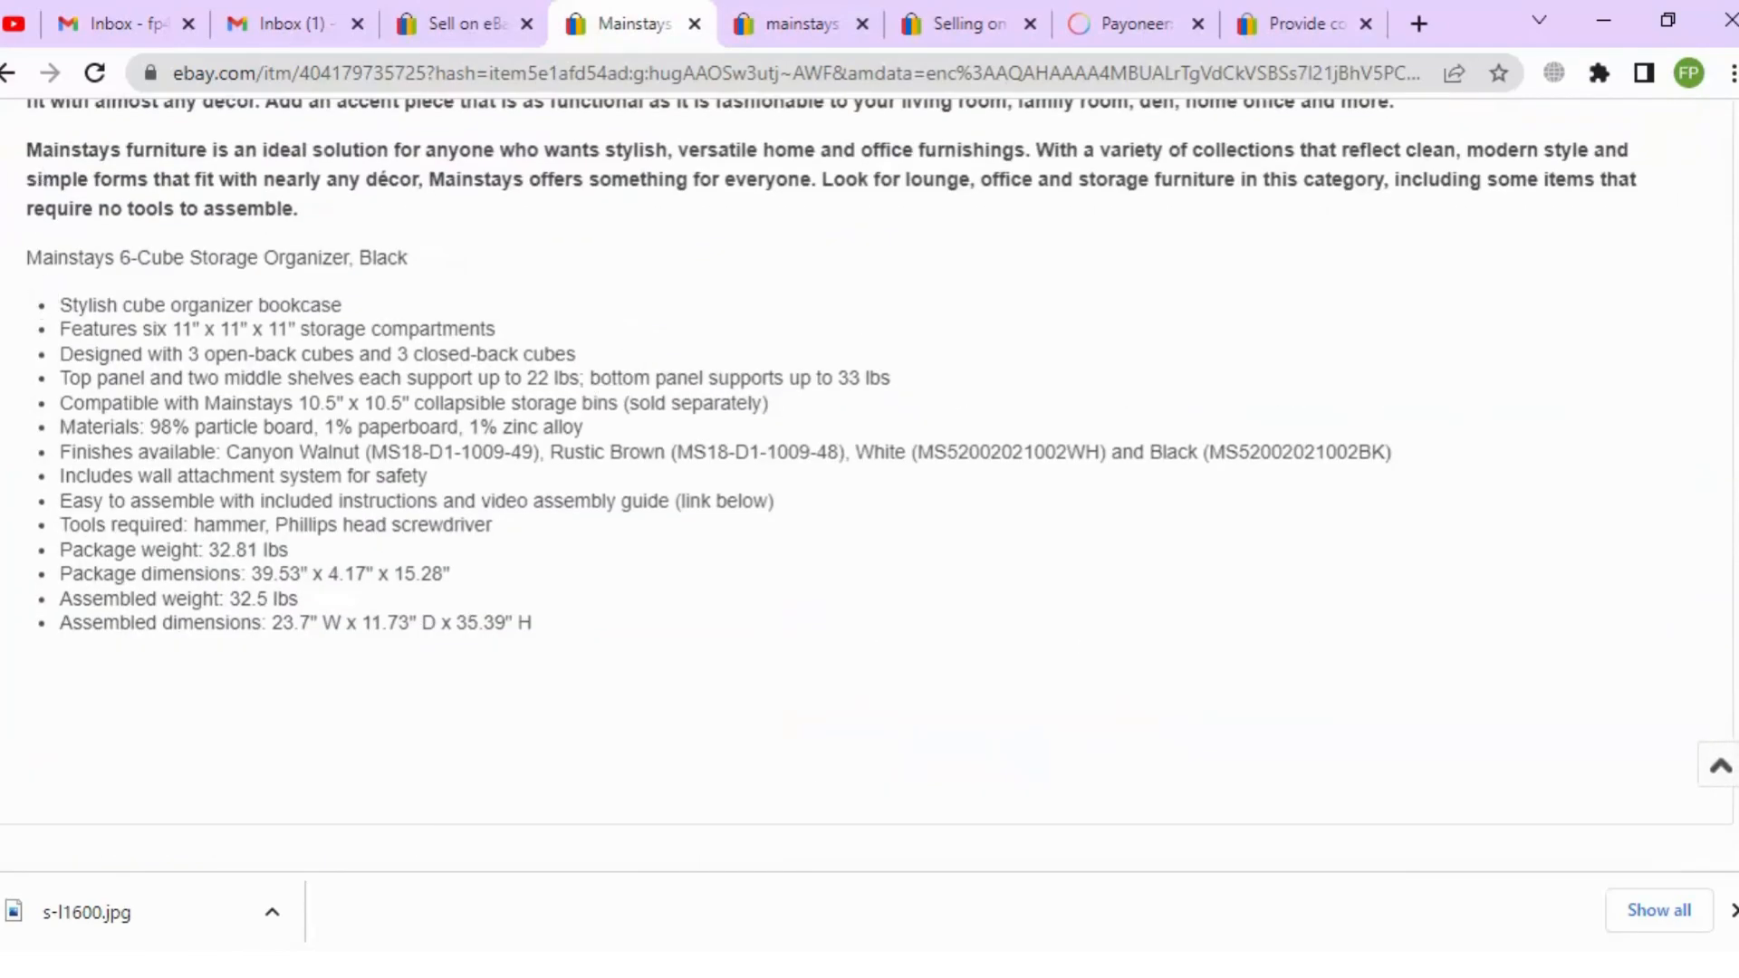
left_click_drag(27, 147, 555, 654)
left_click(465, 22)
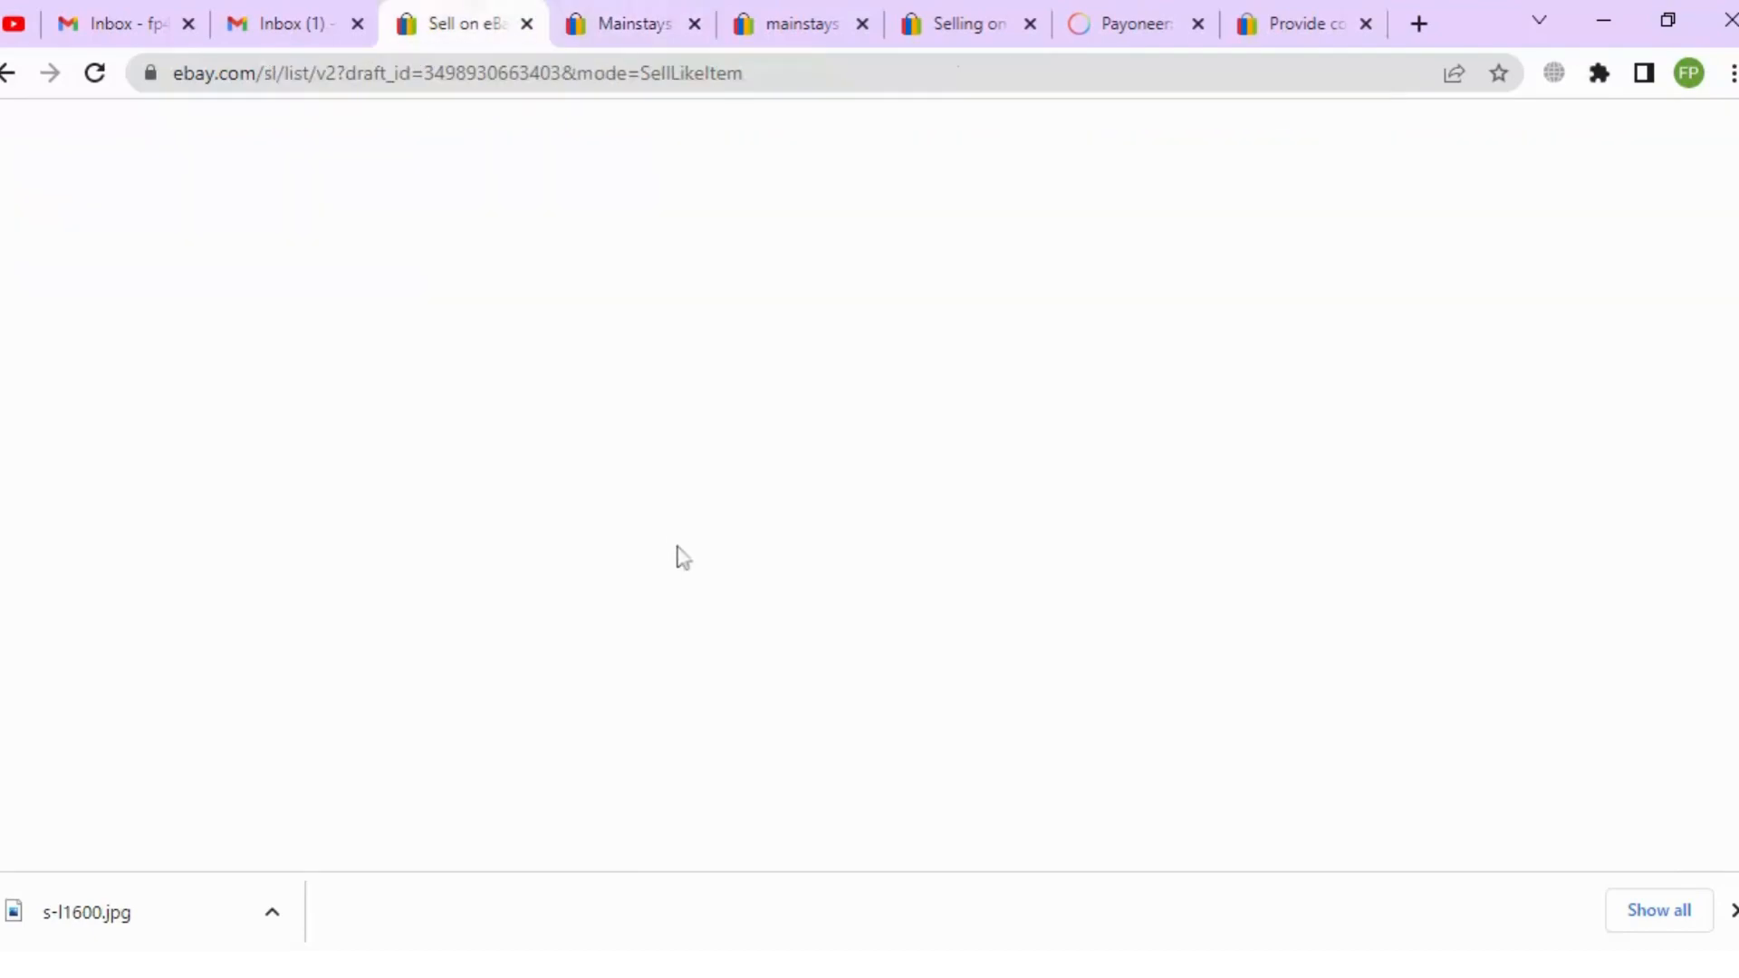
key("ctrl+v")
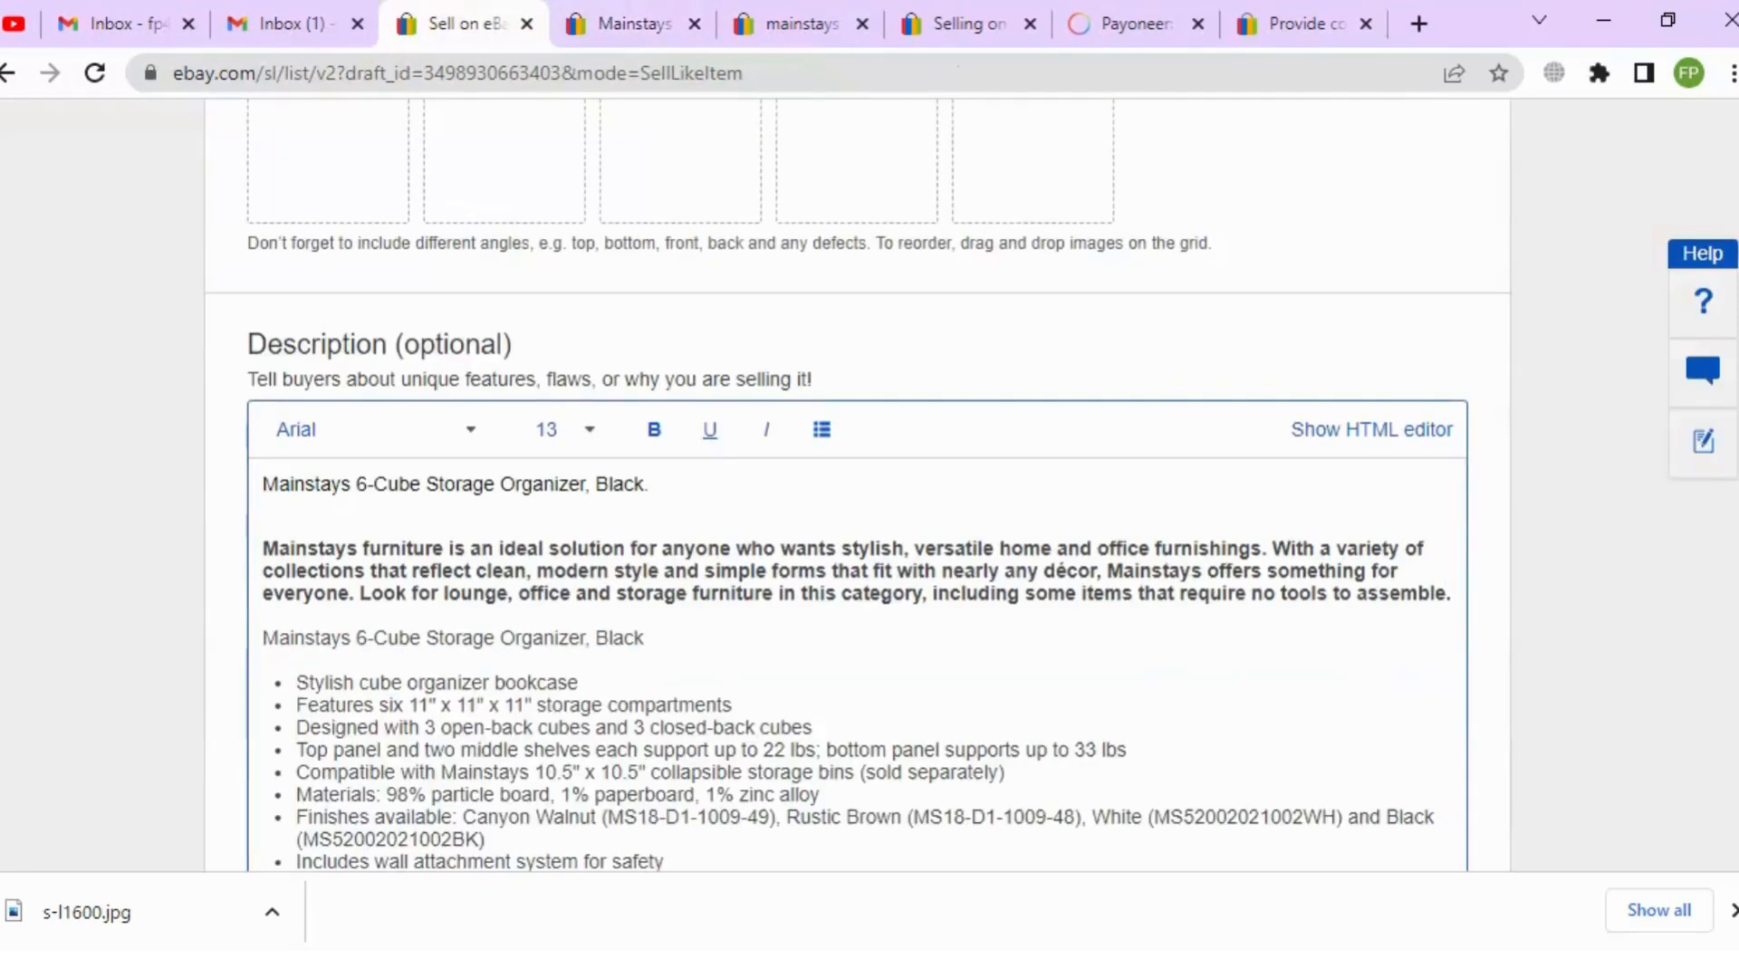
Set the whole description text to font size 16
scroll(857, 489, "down", 3)
left_click_drag(770, 720, 257, 200)
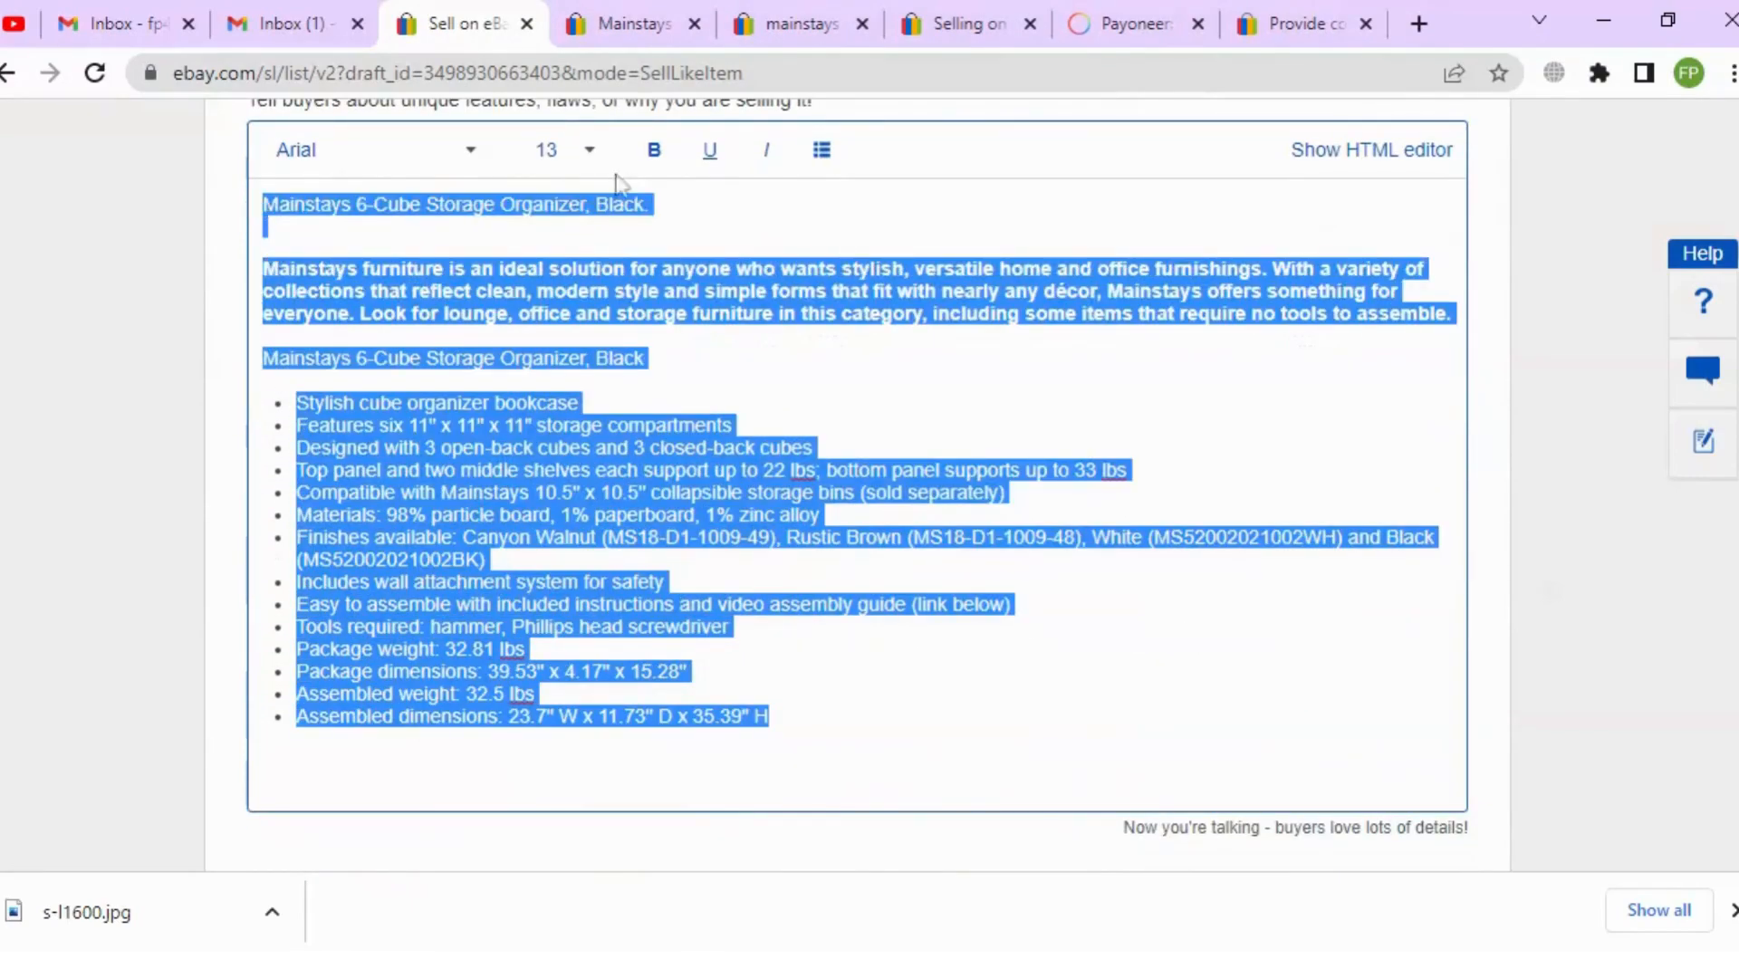
left_click(587, 159)
left_click(580, 237)
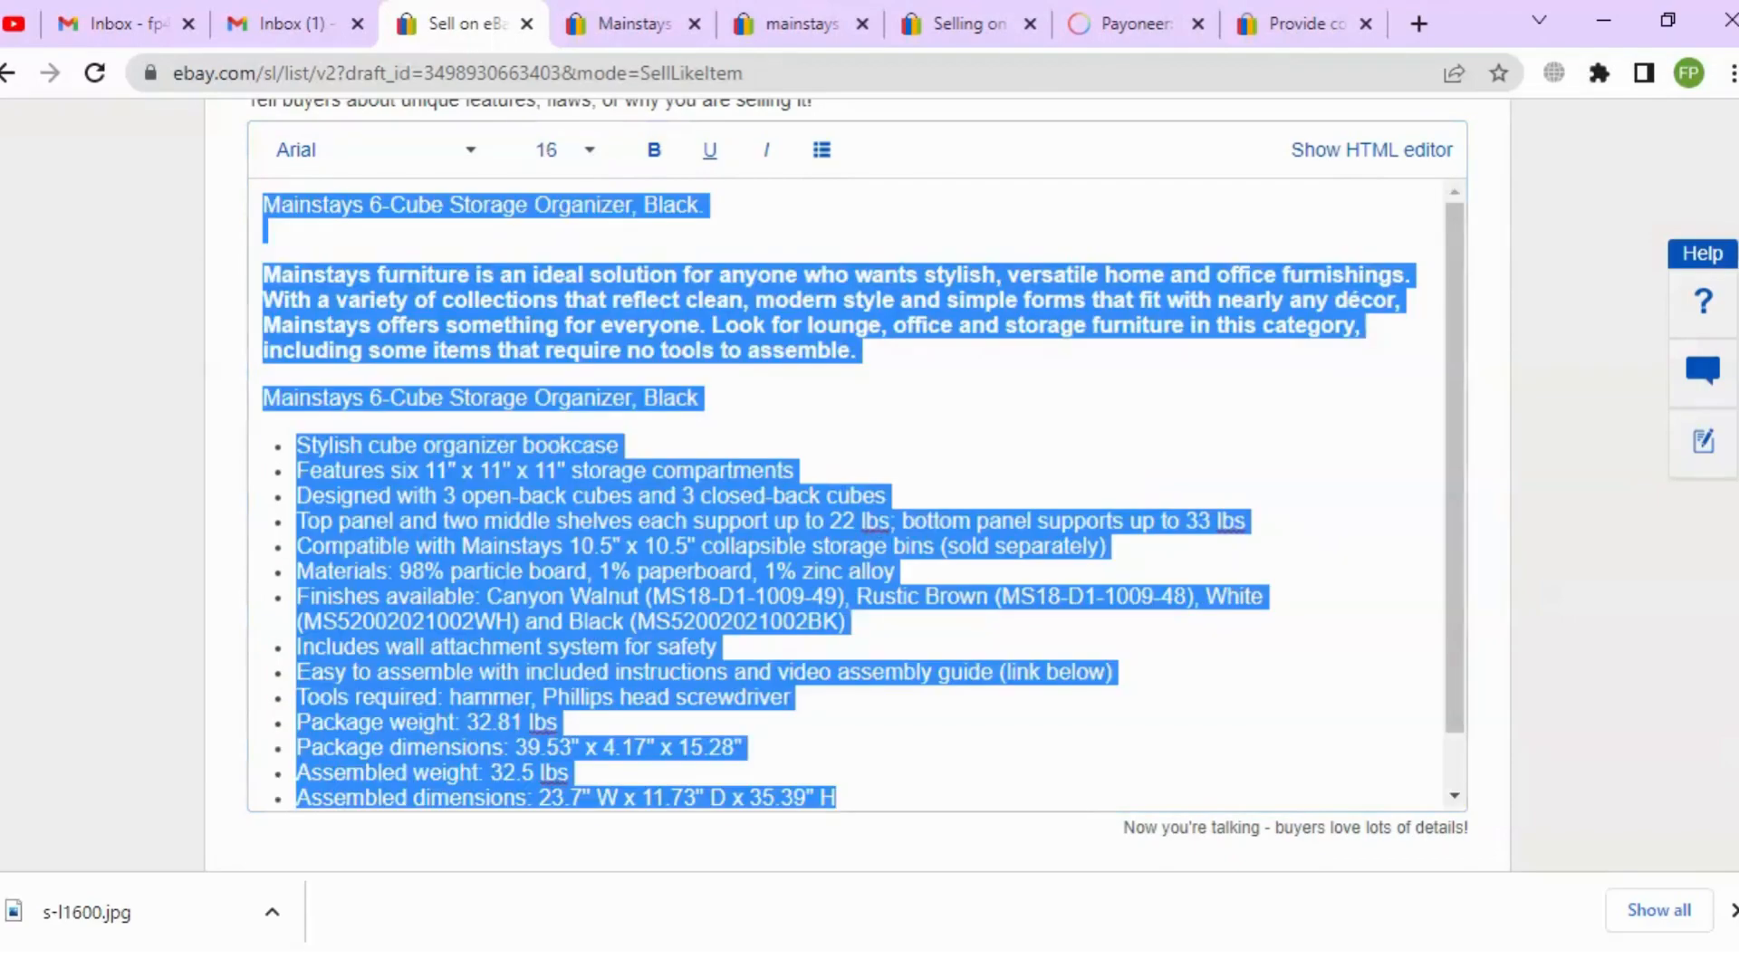
left_click(558, 398)
scroll(558, 398, "down", 1)
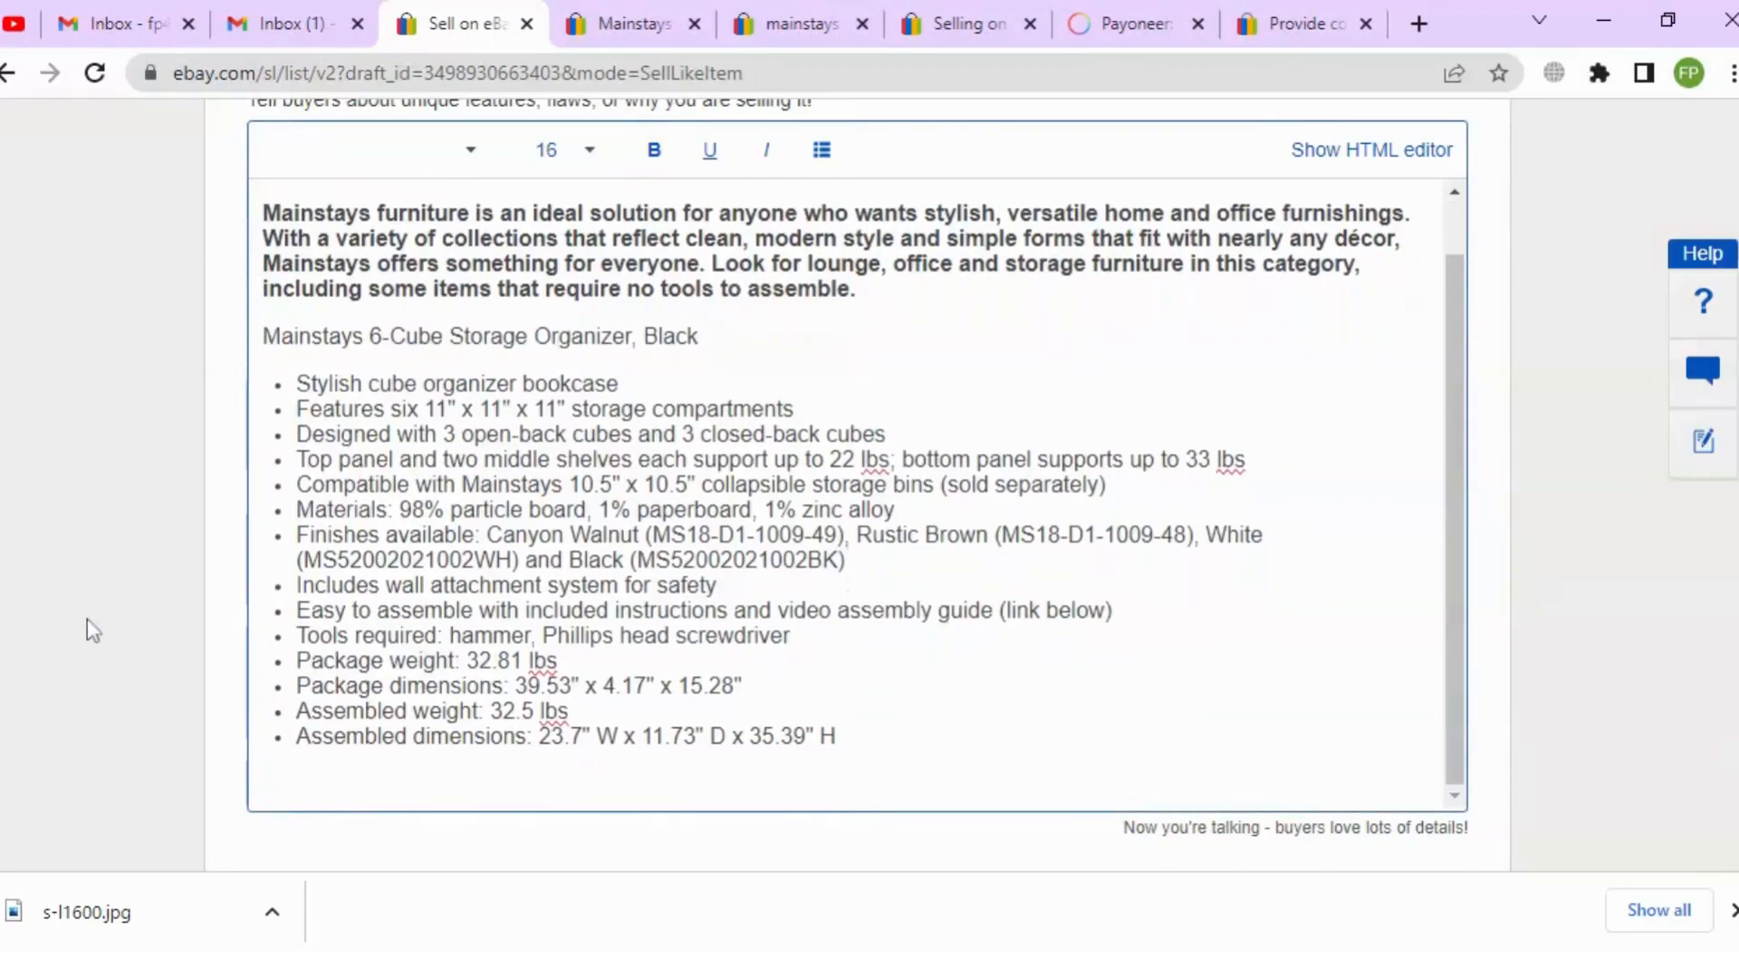
scroll(136, 598, "up", 15)
scroll(425, 557, "up", 9)
scroll(791, 460, "down", 1)
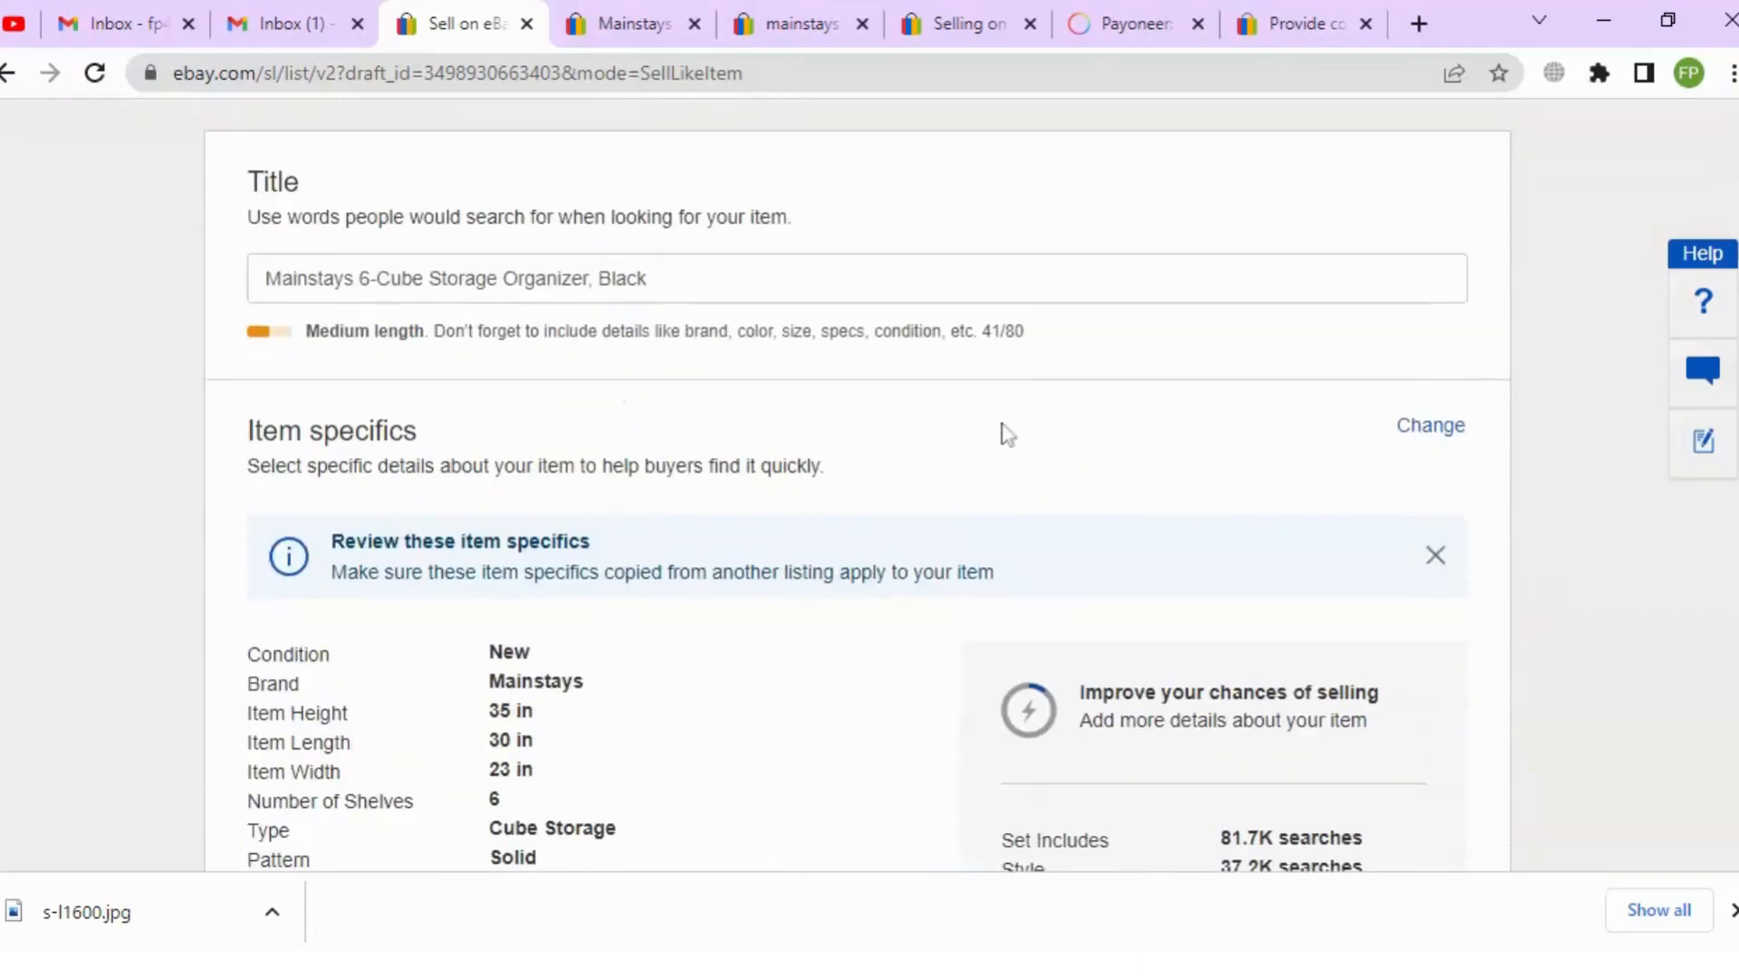
Upload the product image again from the computer as a second listing photo
scroll(1005, 435, "down", 13)
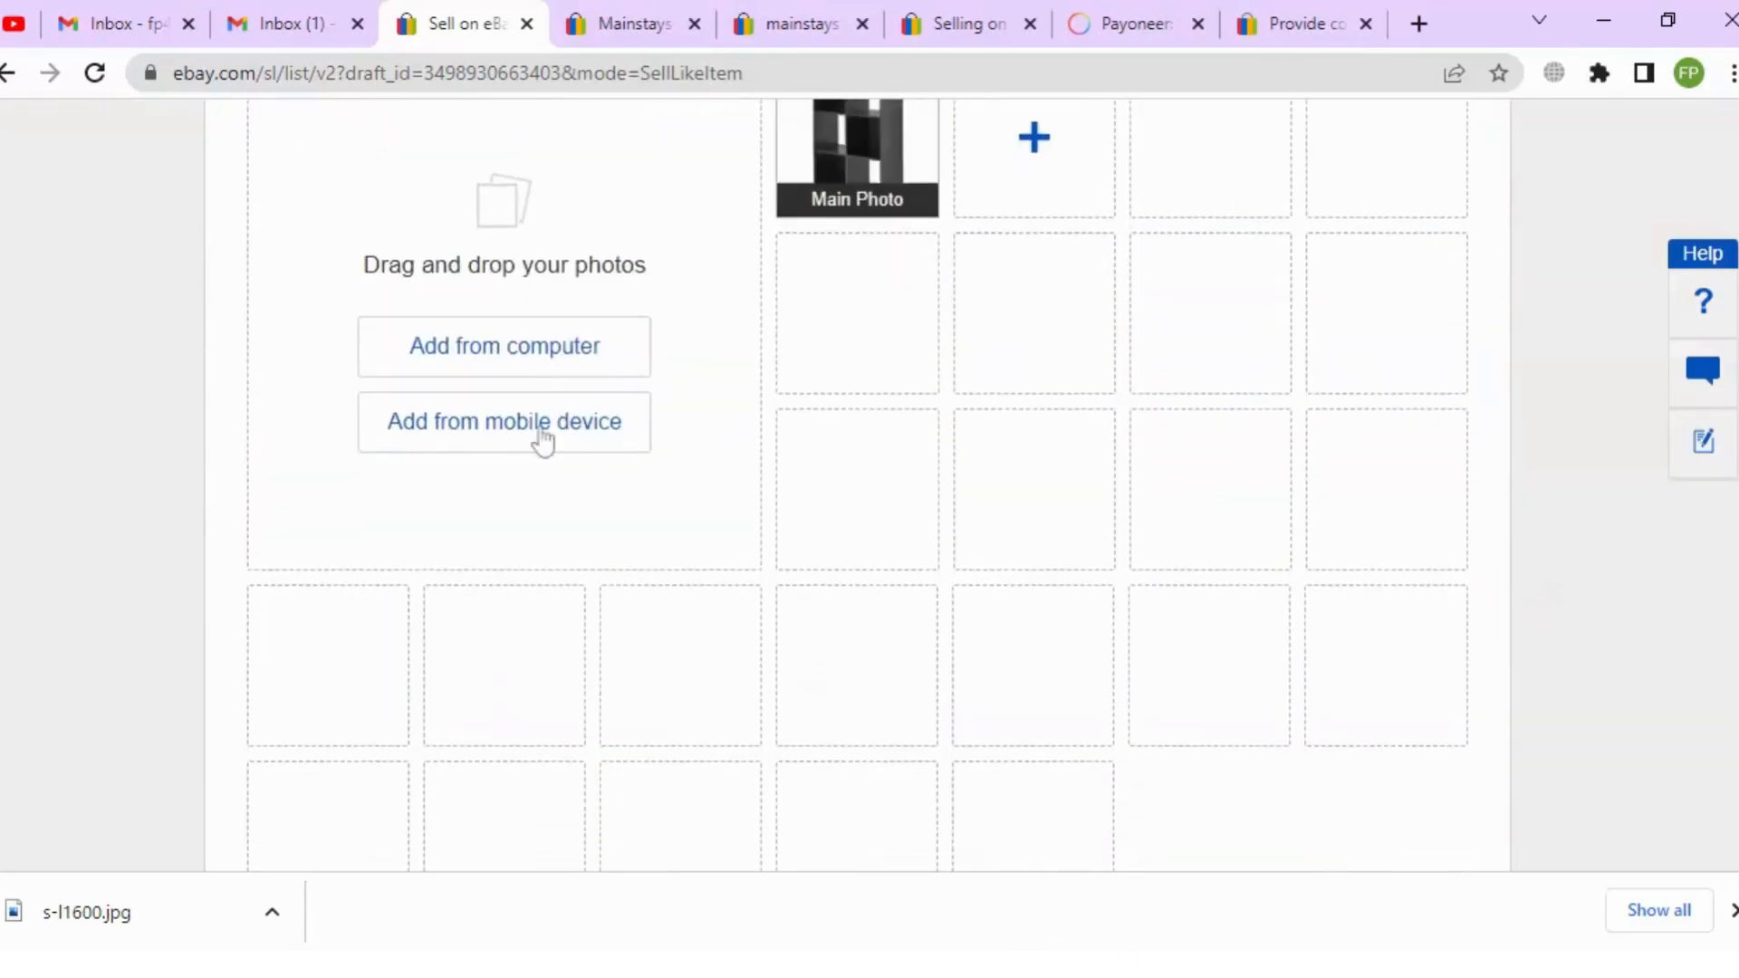
left_click(522, 358)
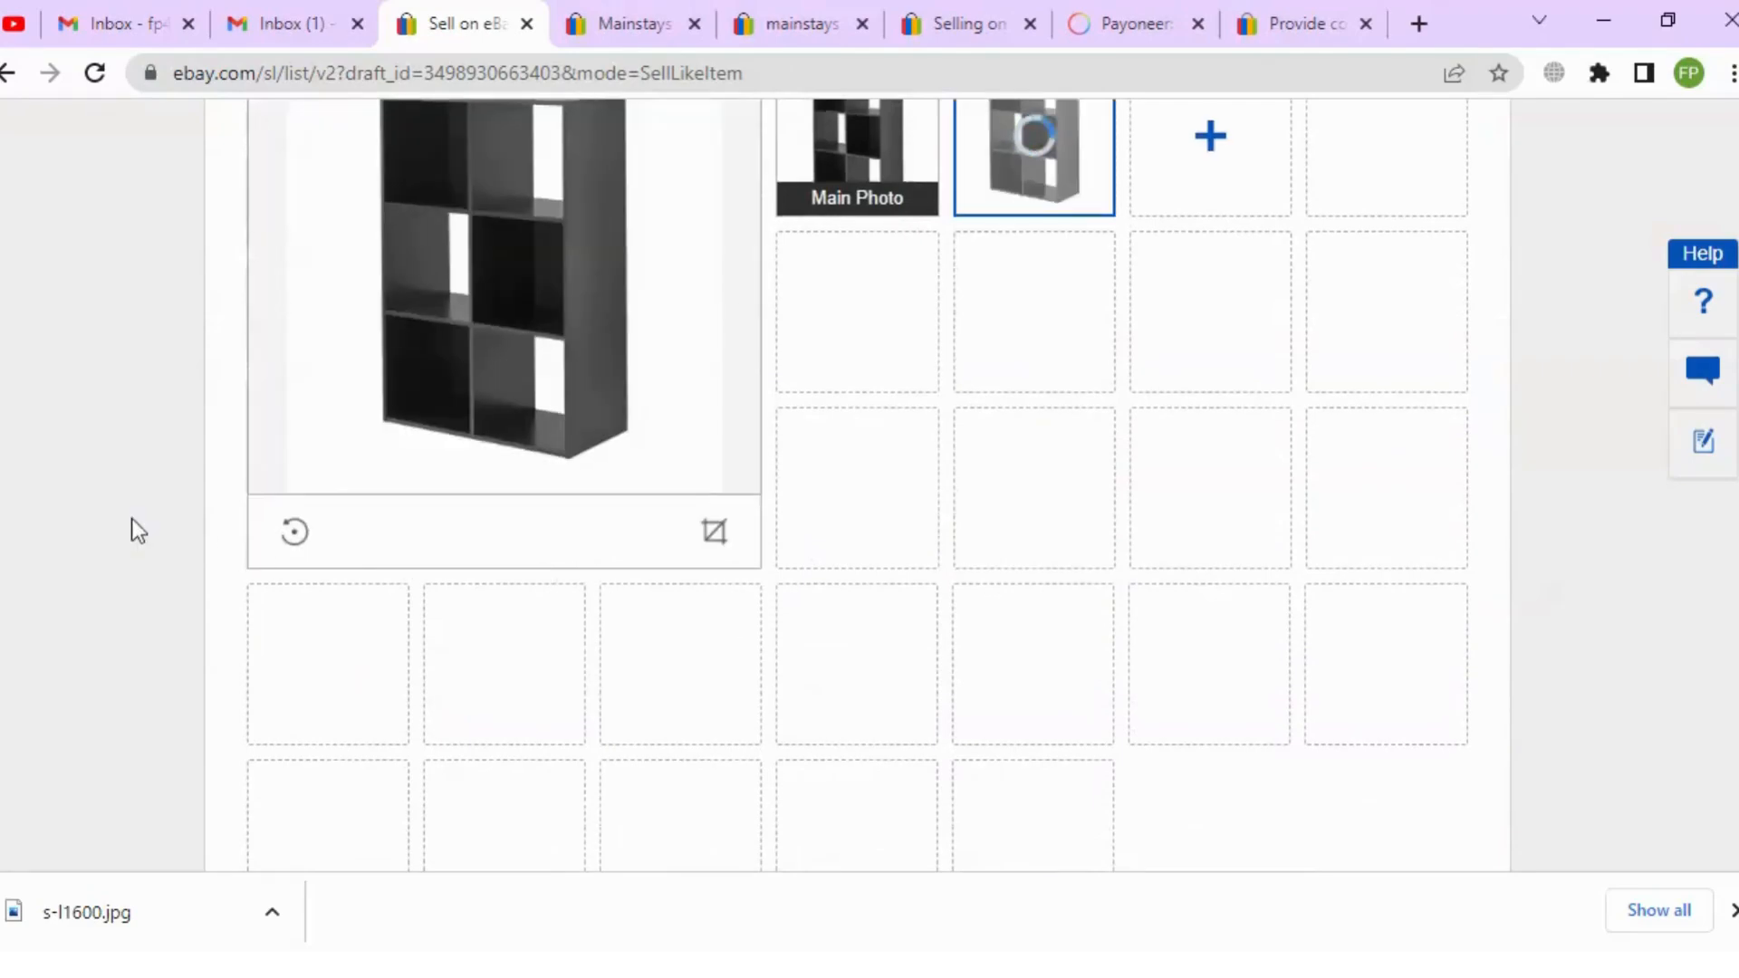
Open the pricing options, switch from auction to Buy It Now and set the price to $45
scroll(132, 525, "down", 8)
scroll(132, 518, "down", 18)
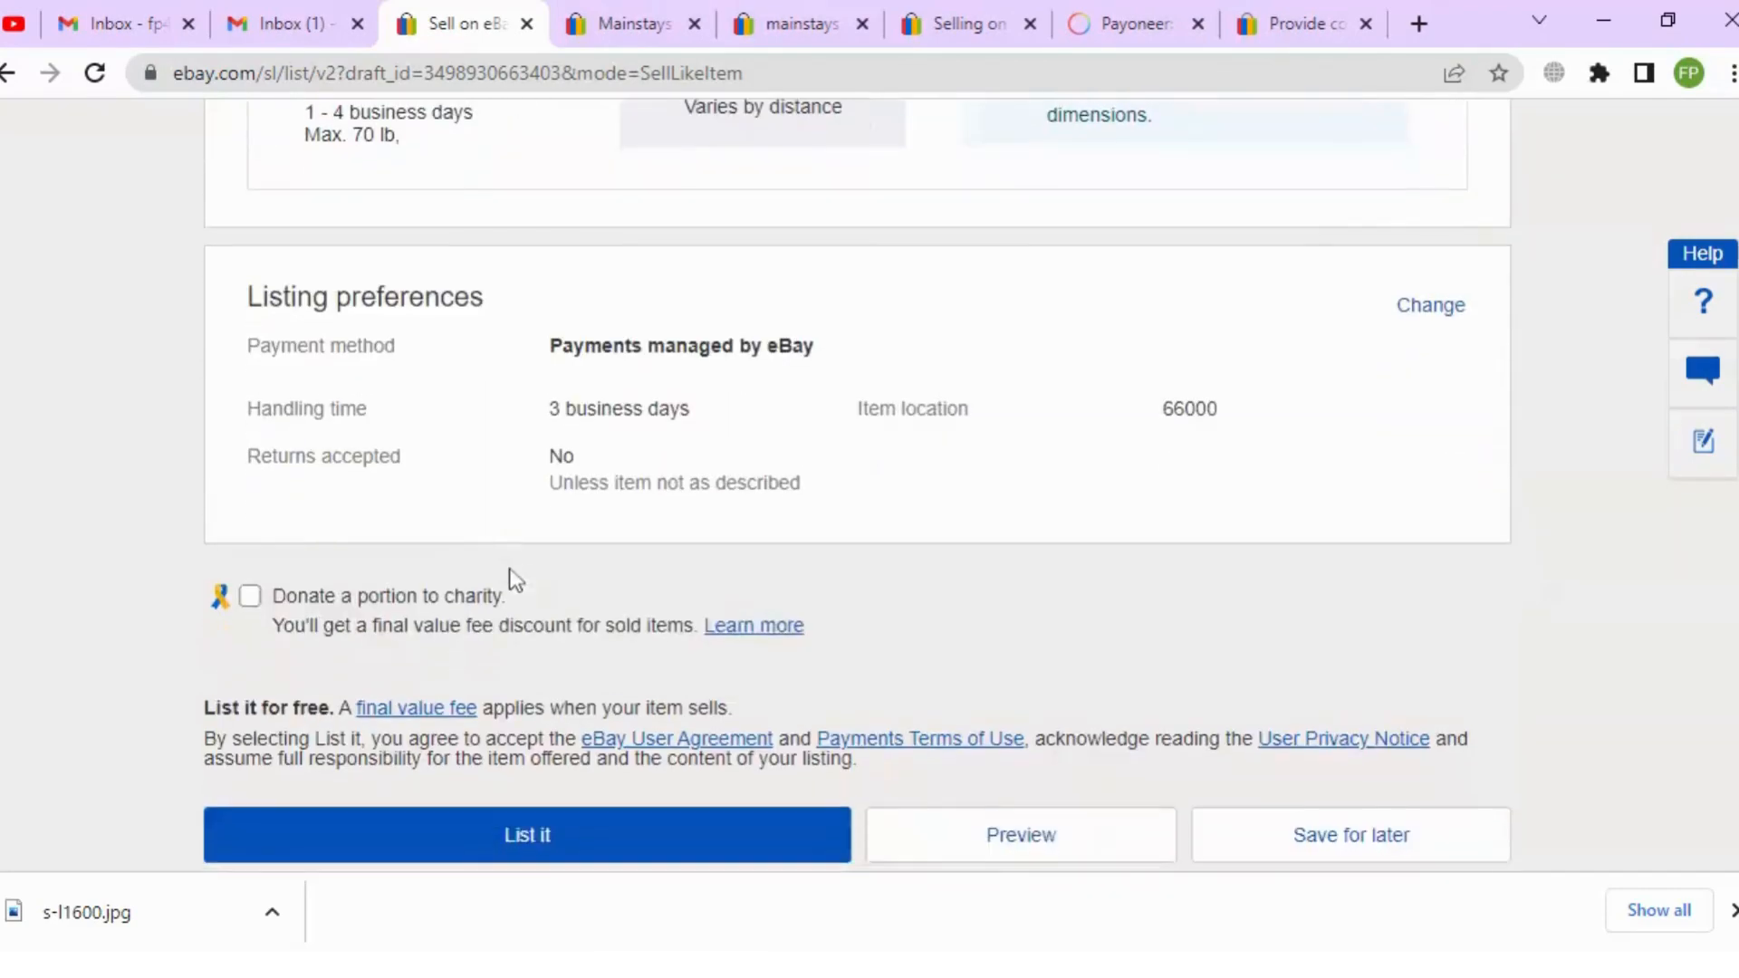
scroll(508, 574, "up", 7)
scroll(407, 512, "up", 3)
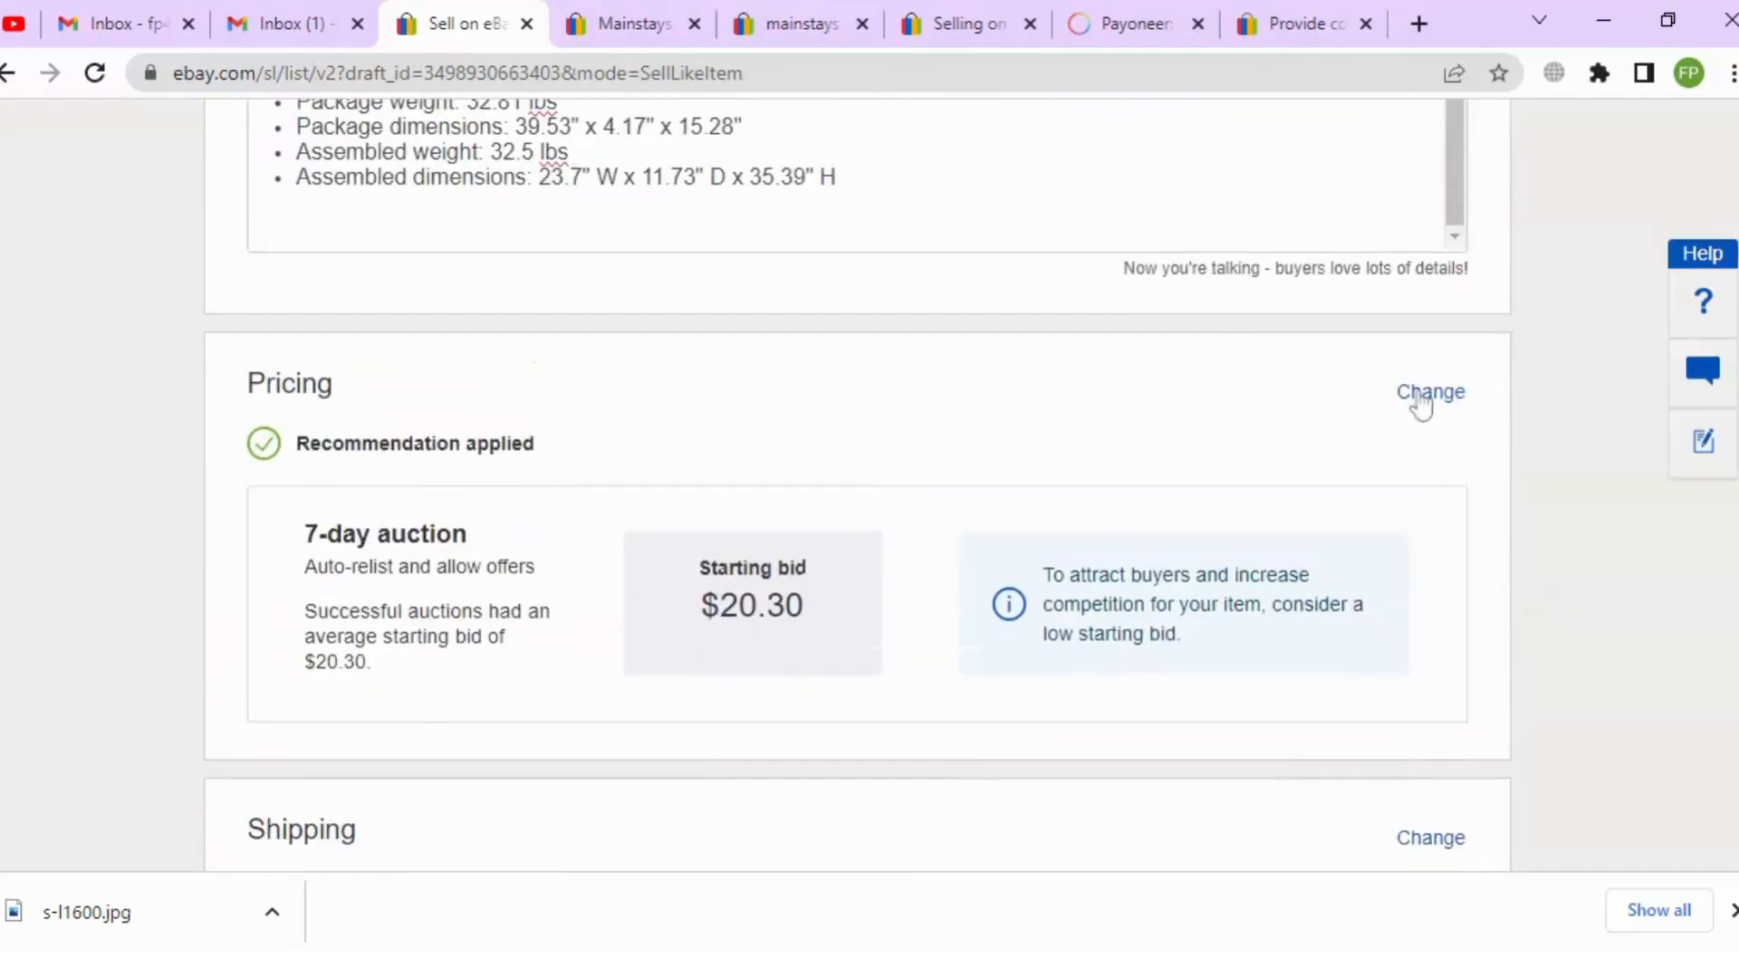
left_click(1431, 392)
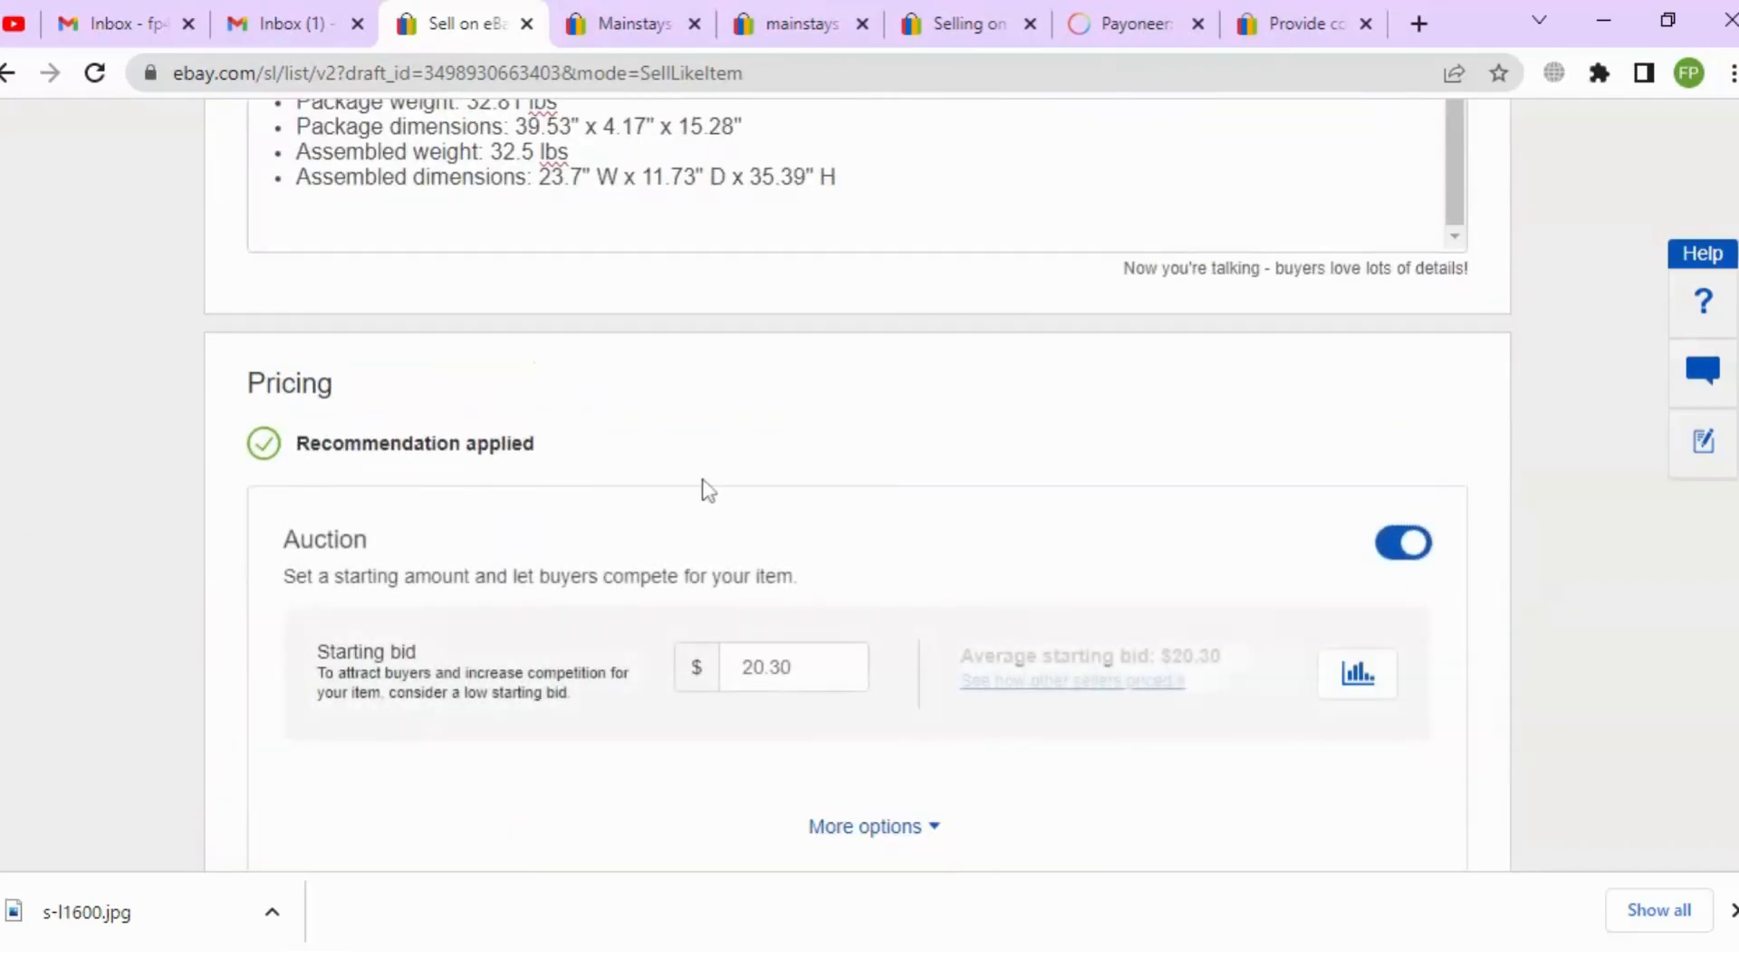
scroll(1076, 476, "down", 3)
left_click(1405, 272)
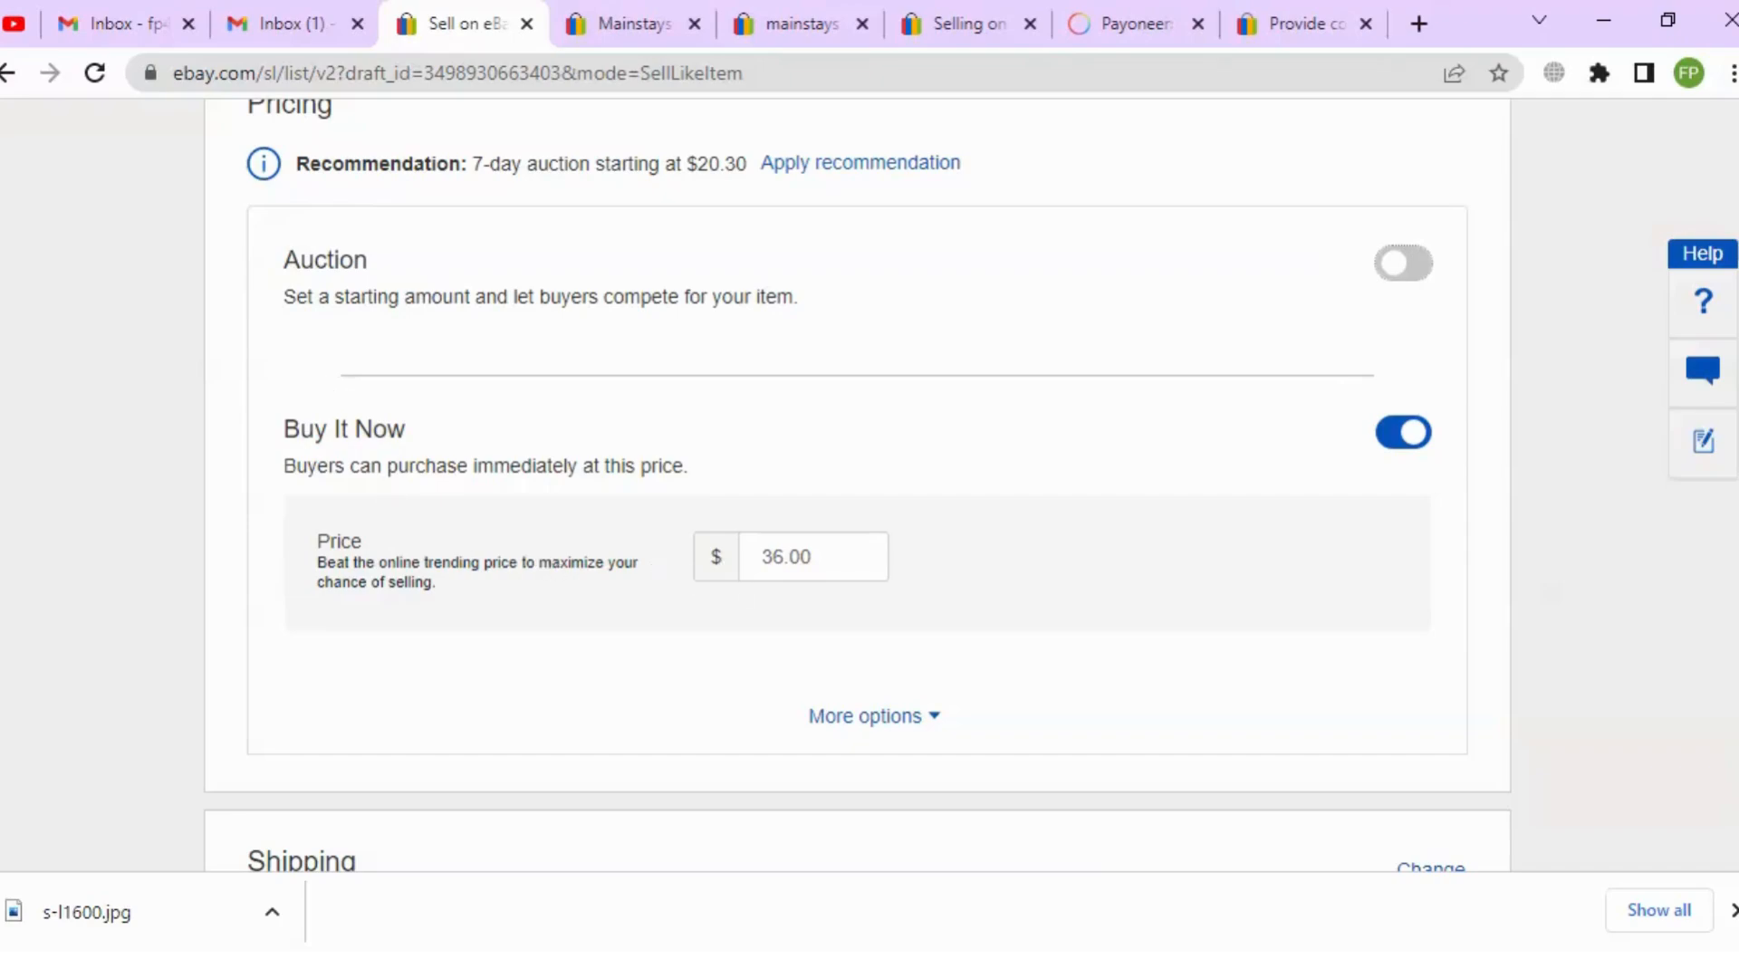
double_click(769, 556)
type("45")
Turn auction off and Buy It Now on again, and set the Buy It Now price to $45
left_click(677, 484)
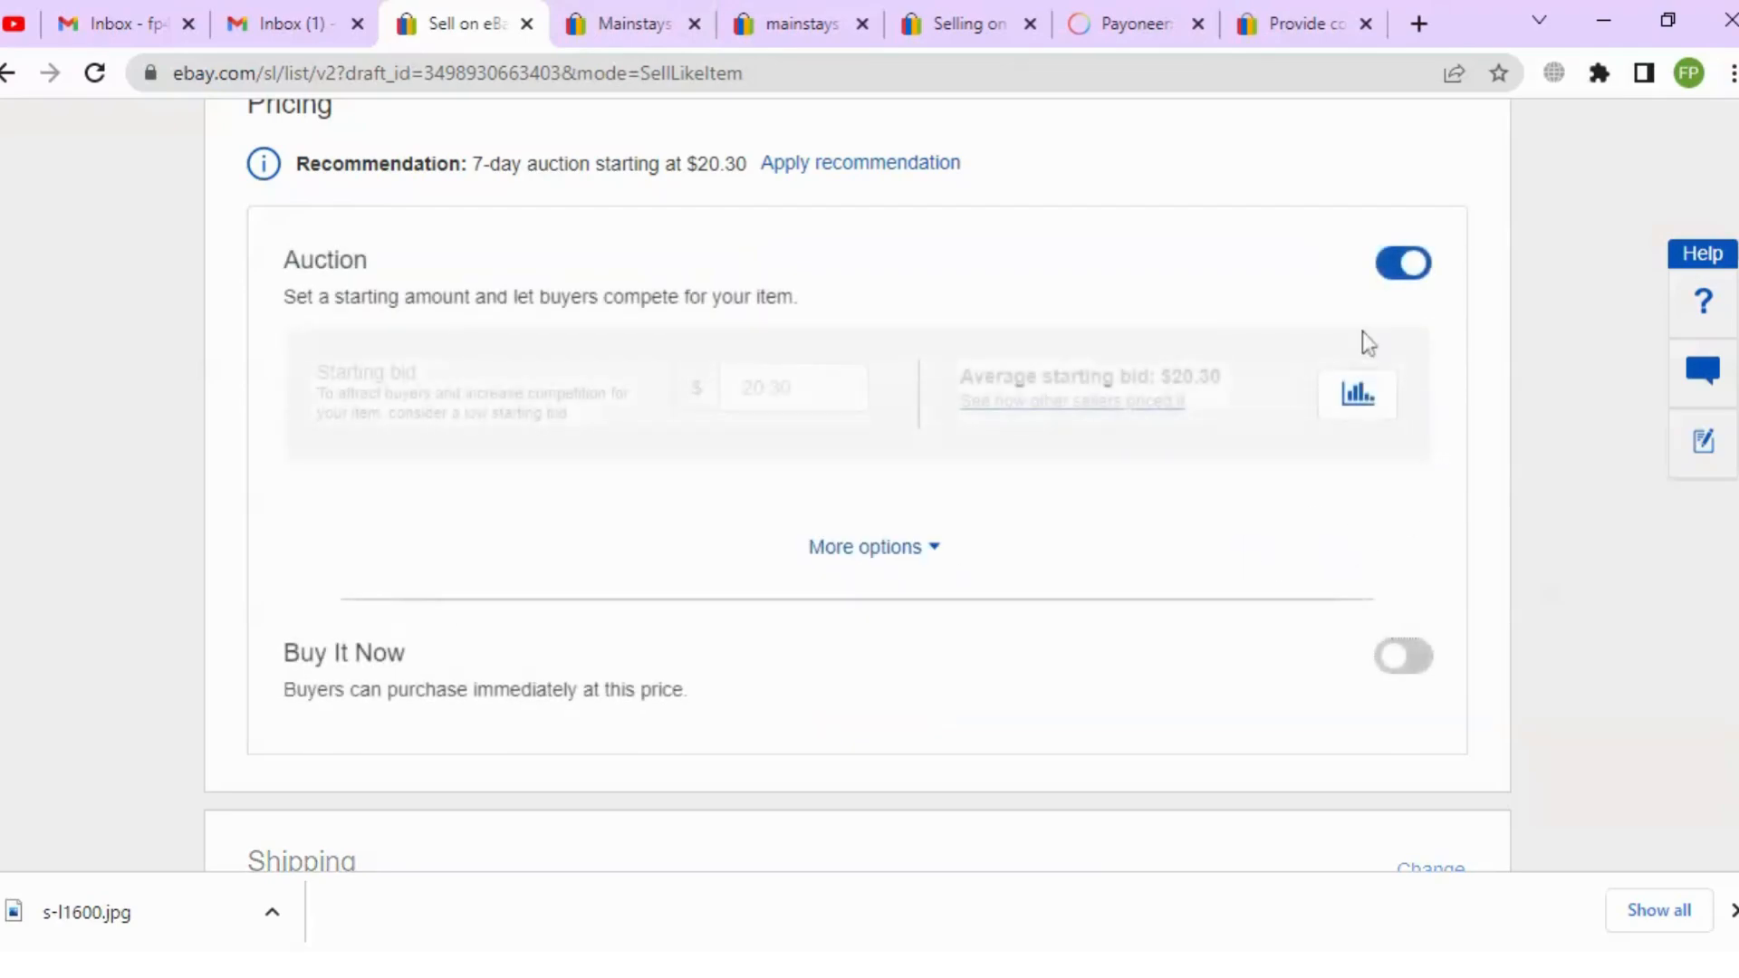
left_click(1404, 270)
left_click(1399, 437)
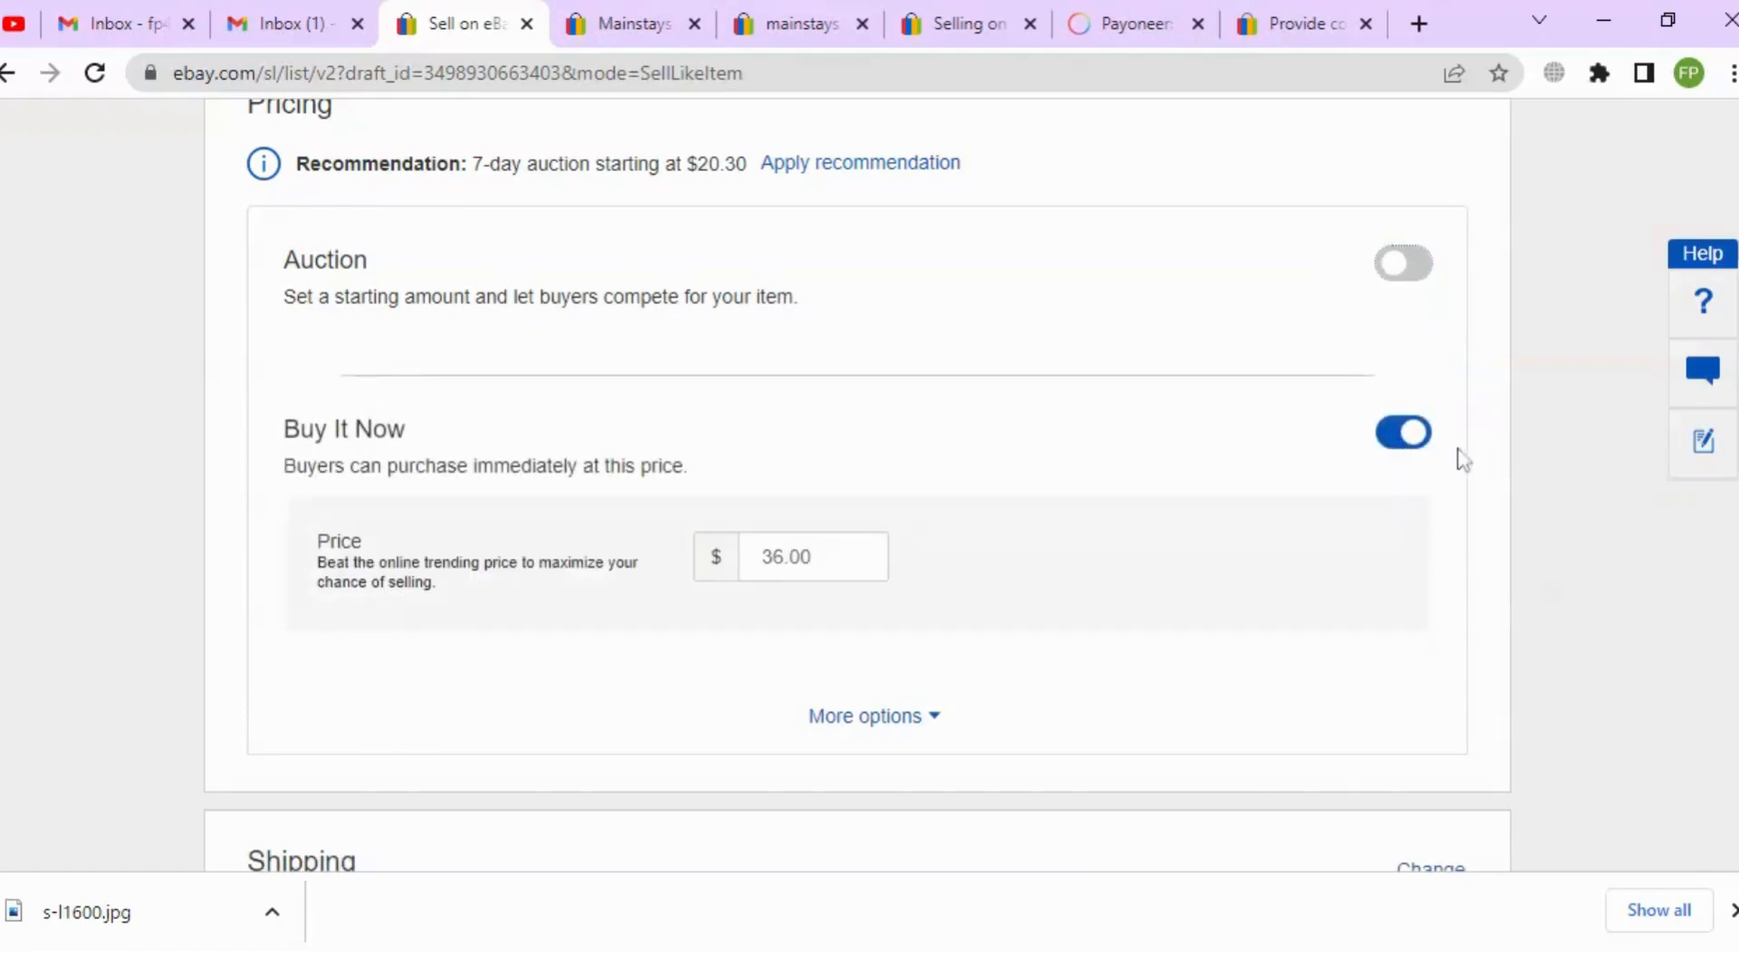
double_click(786, 557)
type("45")
Expand more pricing options, turn off Allow offers, and set the quantity to 2
left_click(867, 716)
scroll(691, 636, "down", 1)
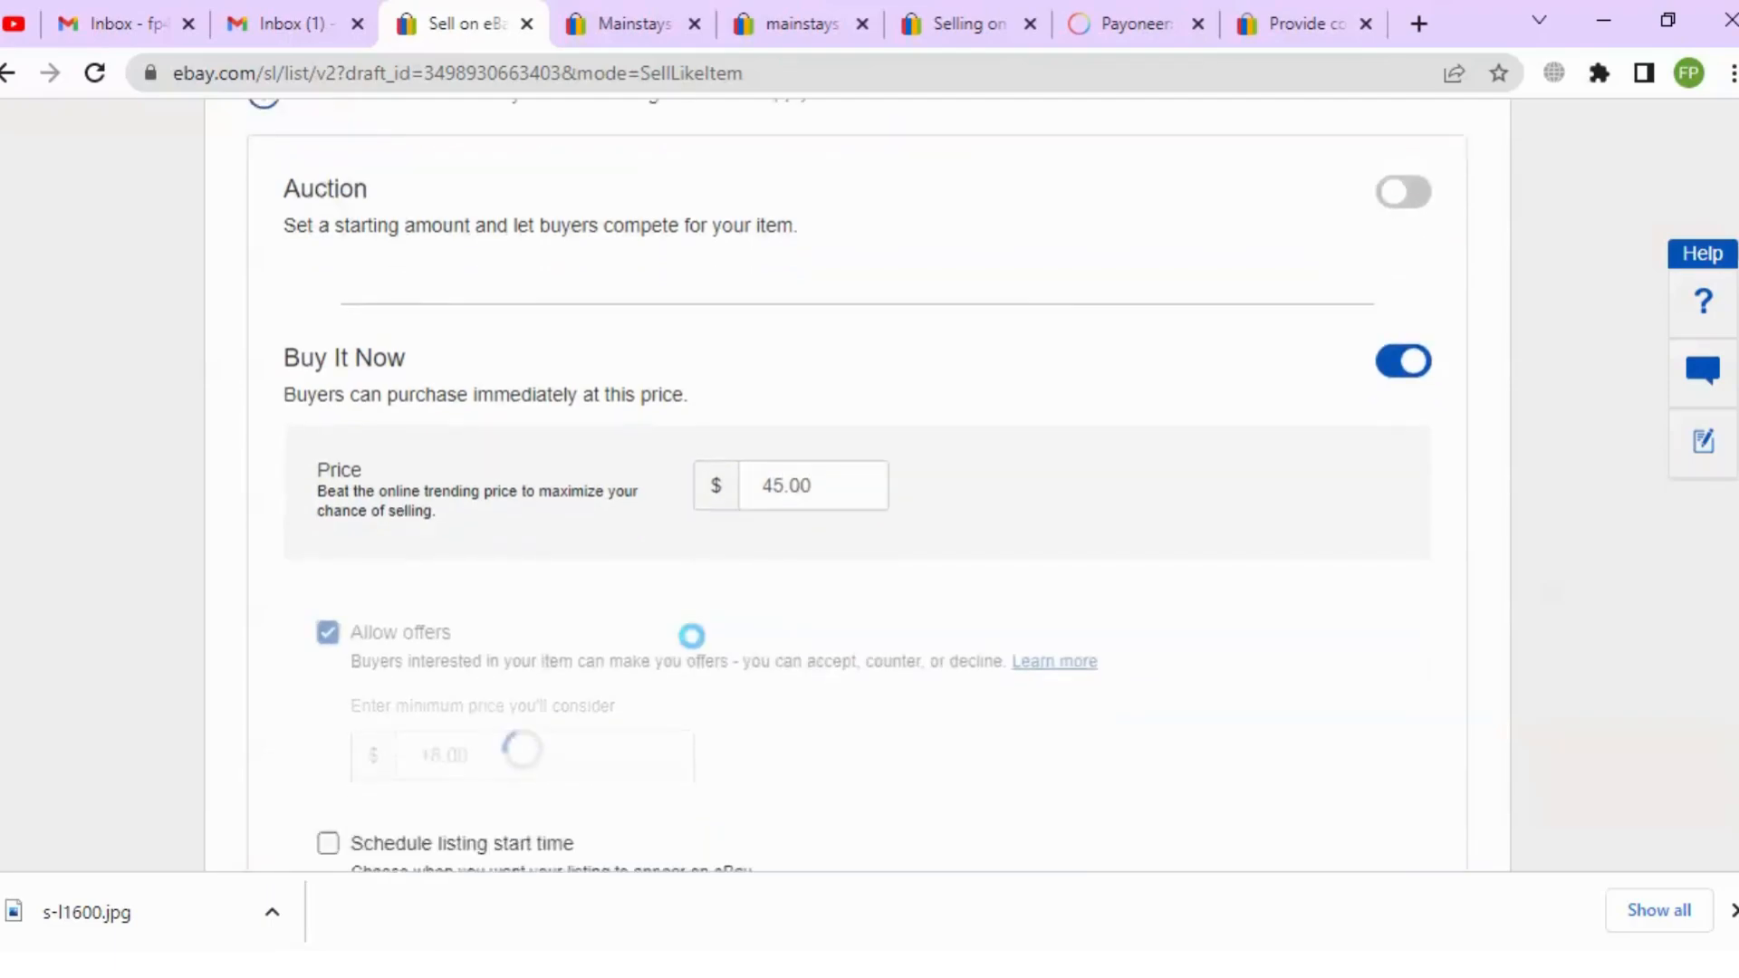
scroll(692, 636, "down", 3)
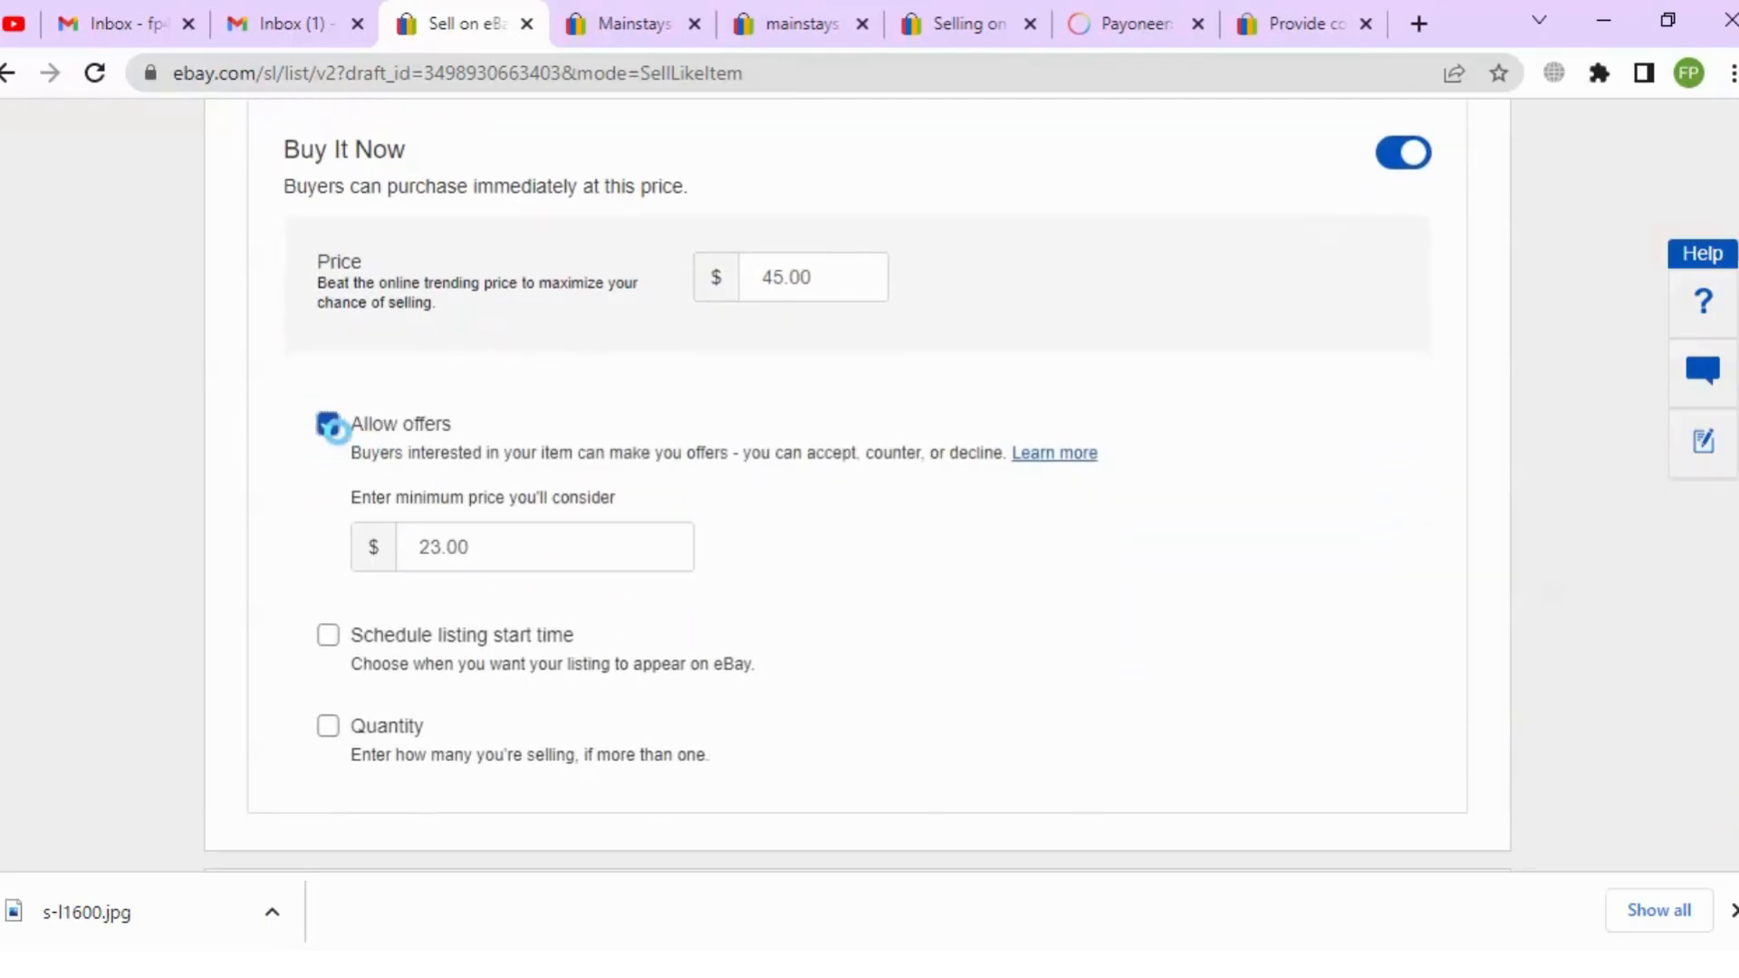
left_click(327, 424)
left_click(329, 606)
double_click(371, 696)
type("2")
Open the shipping options and choose free shipping with the seller paying
scroll(642, 652, "down", 5)
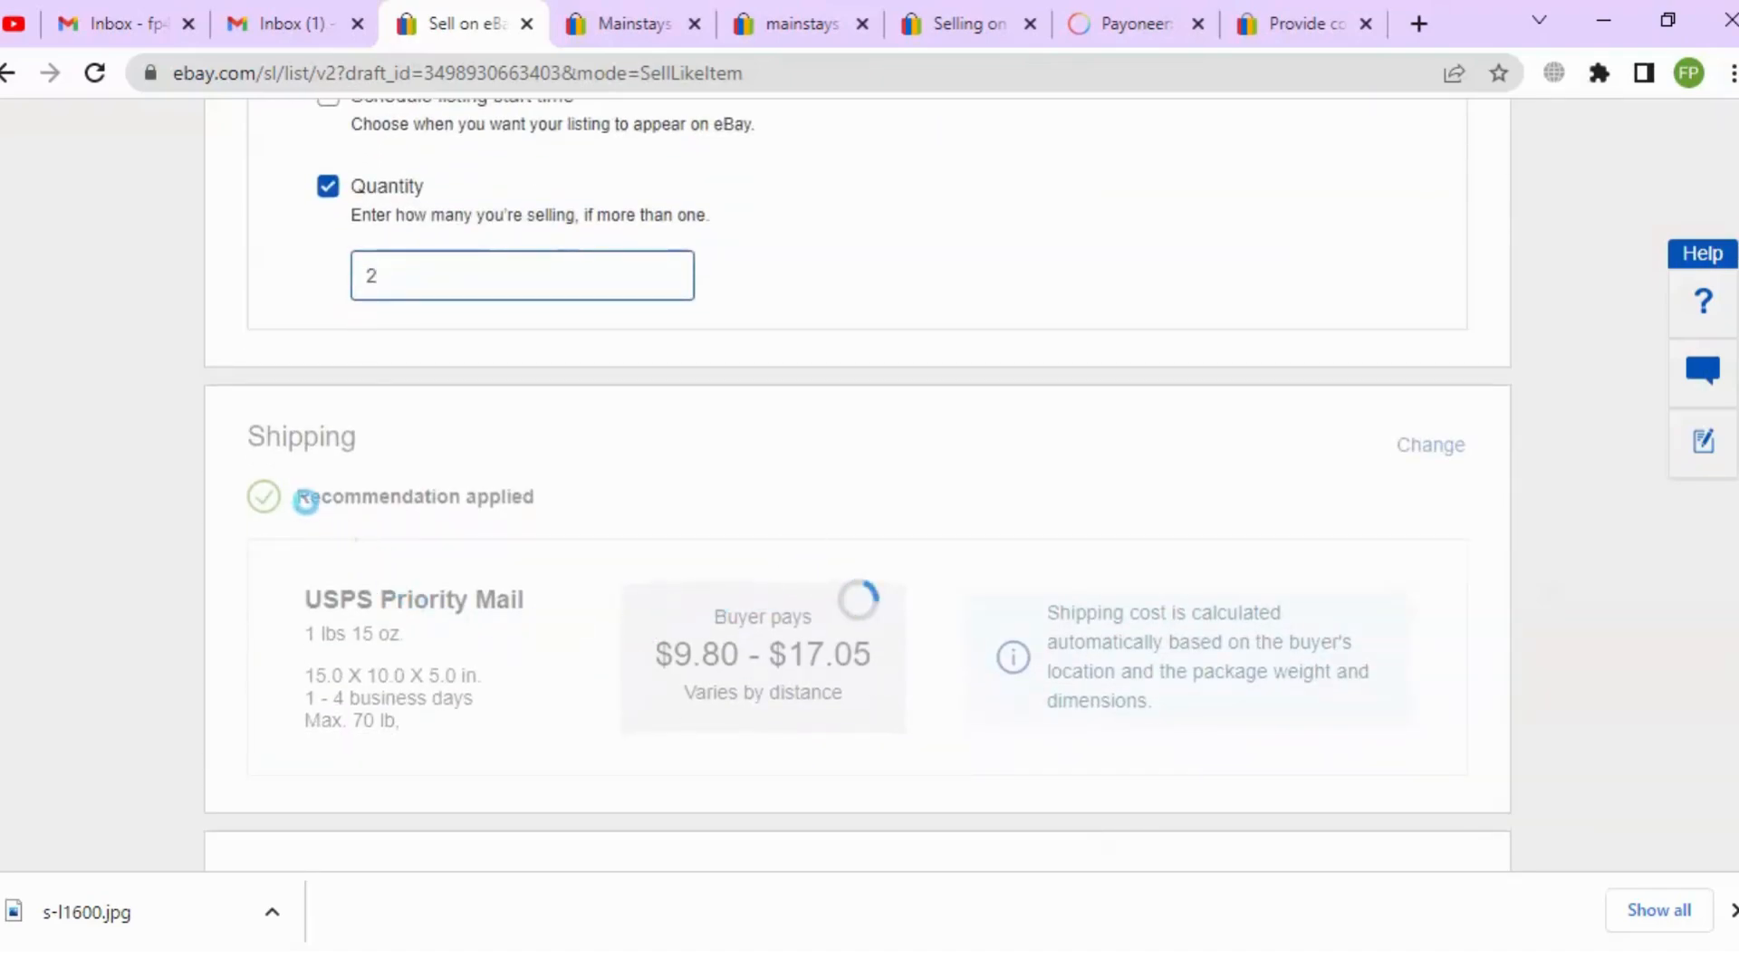
left_click(1423, 446)
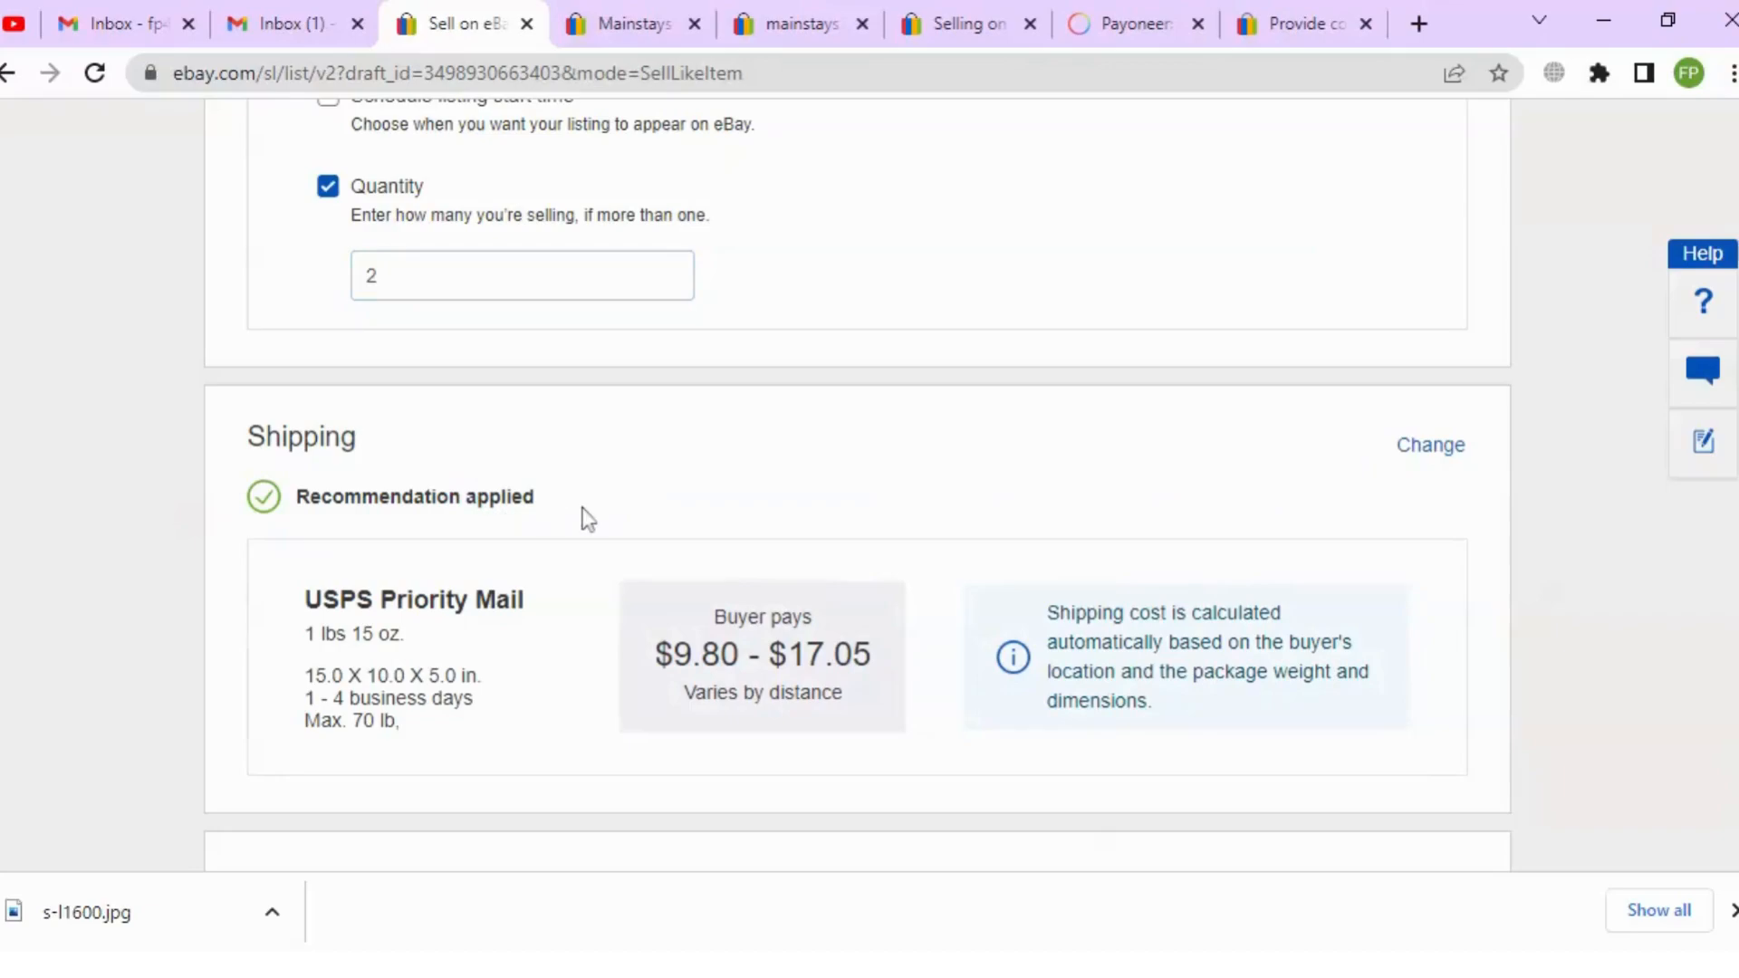
scroll(587, 518, "down", 1)
left_click(1428, 308)
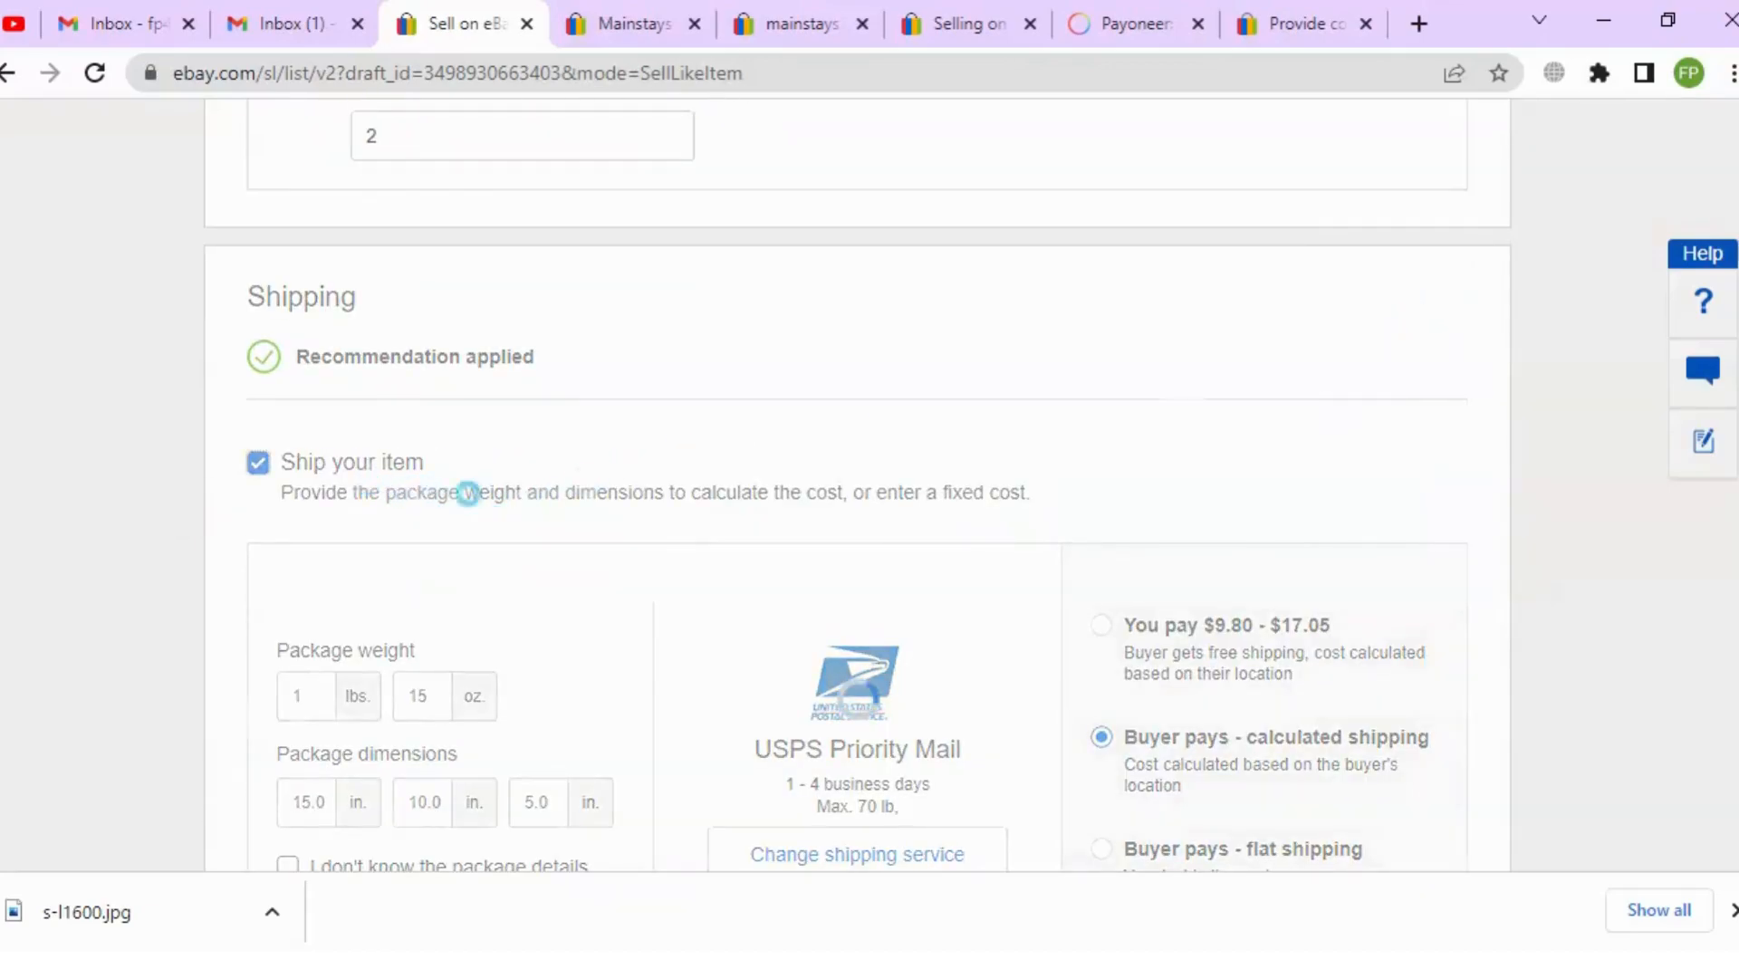
scroll(366, 480, "down", 3)
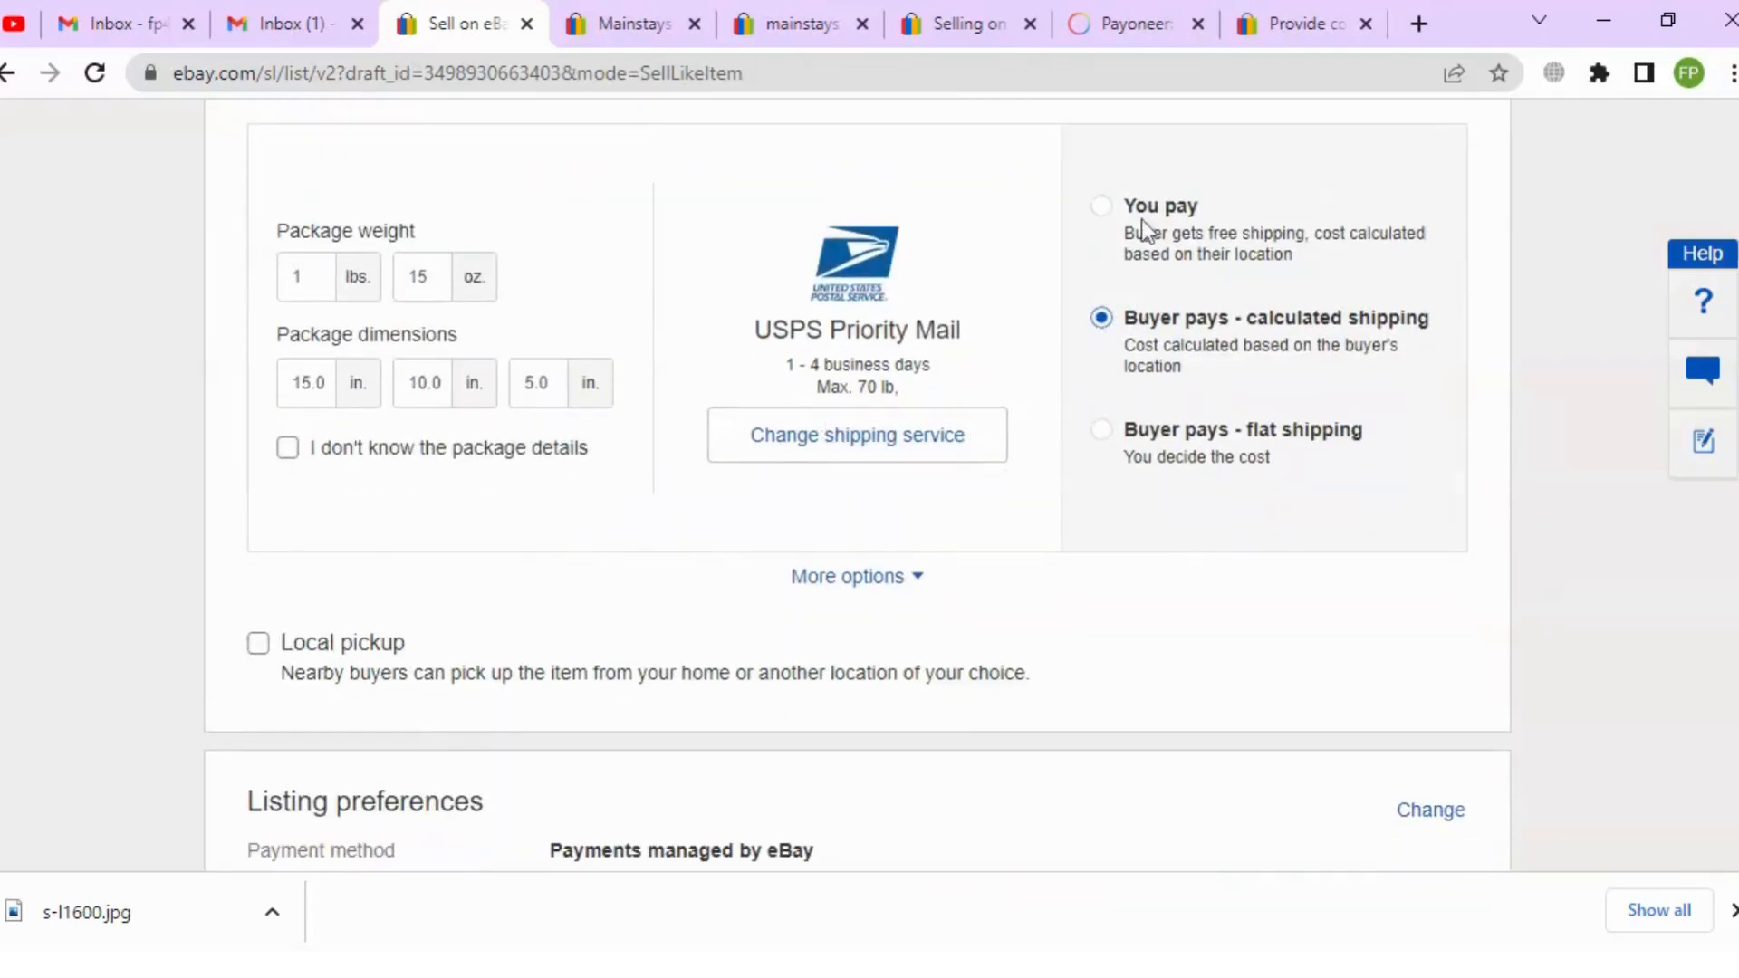
left_click(1101, 206)
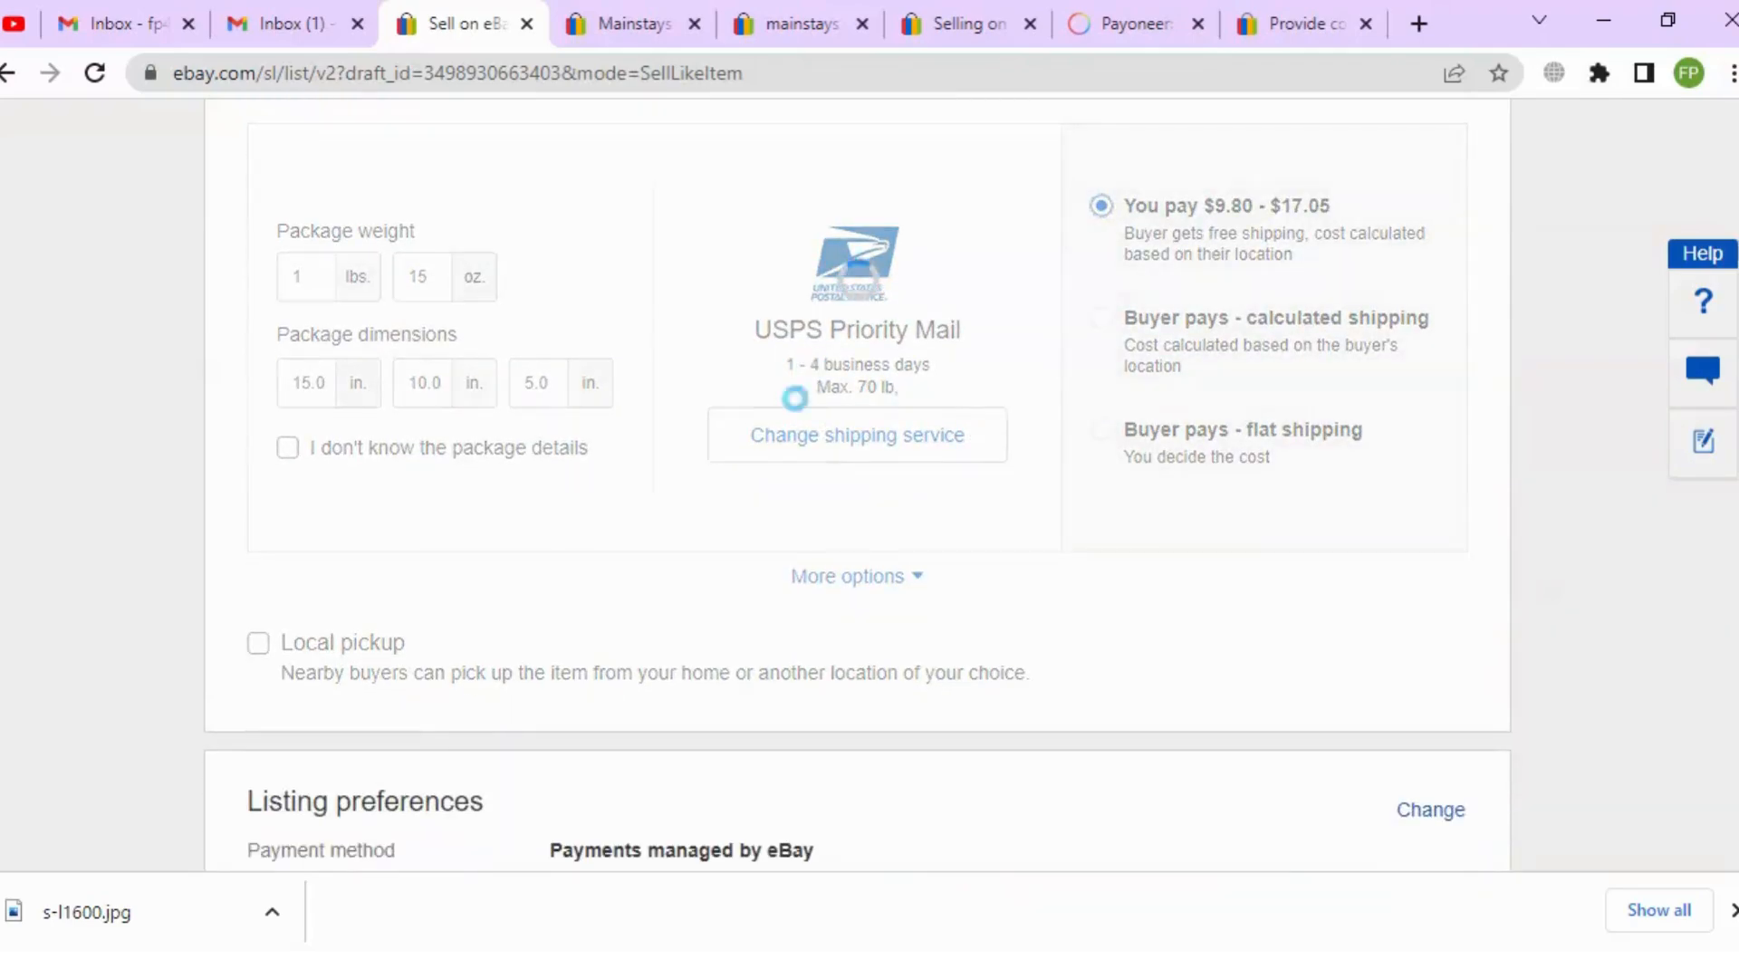
Expand more shipping options and mark the package details as unknown
scroll(879, 589, "up", 1)
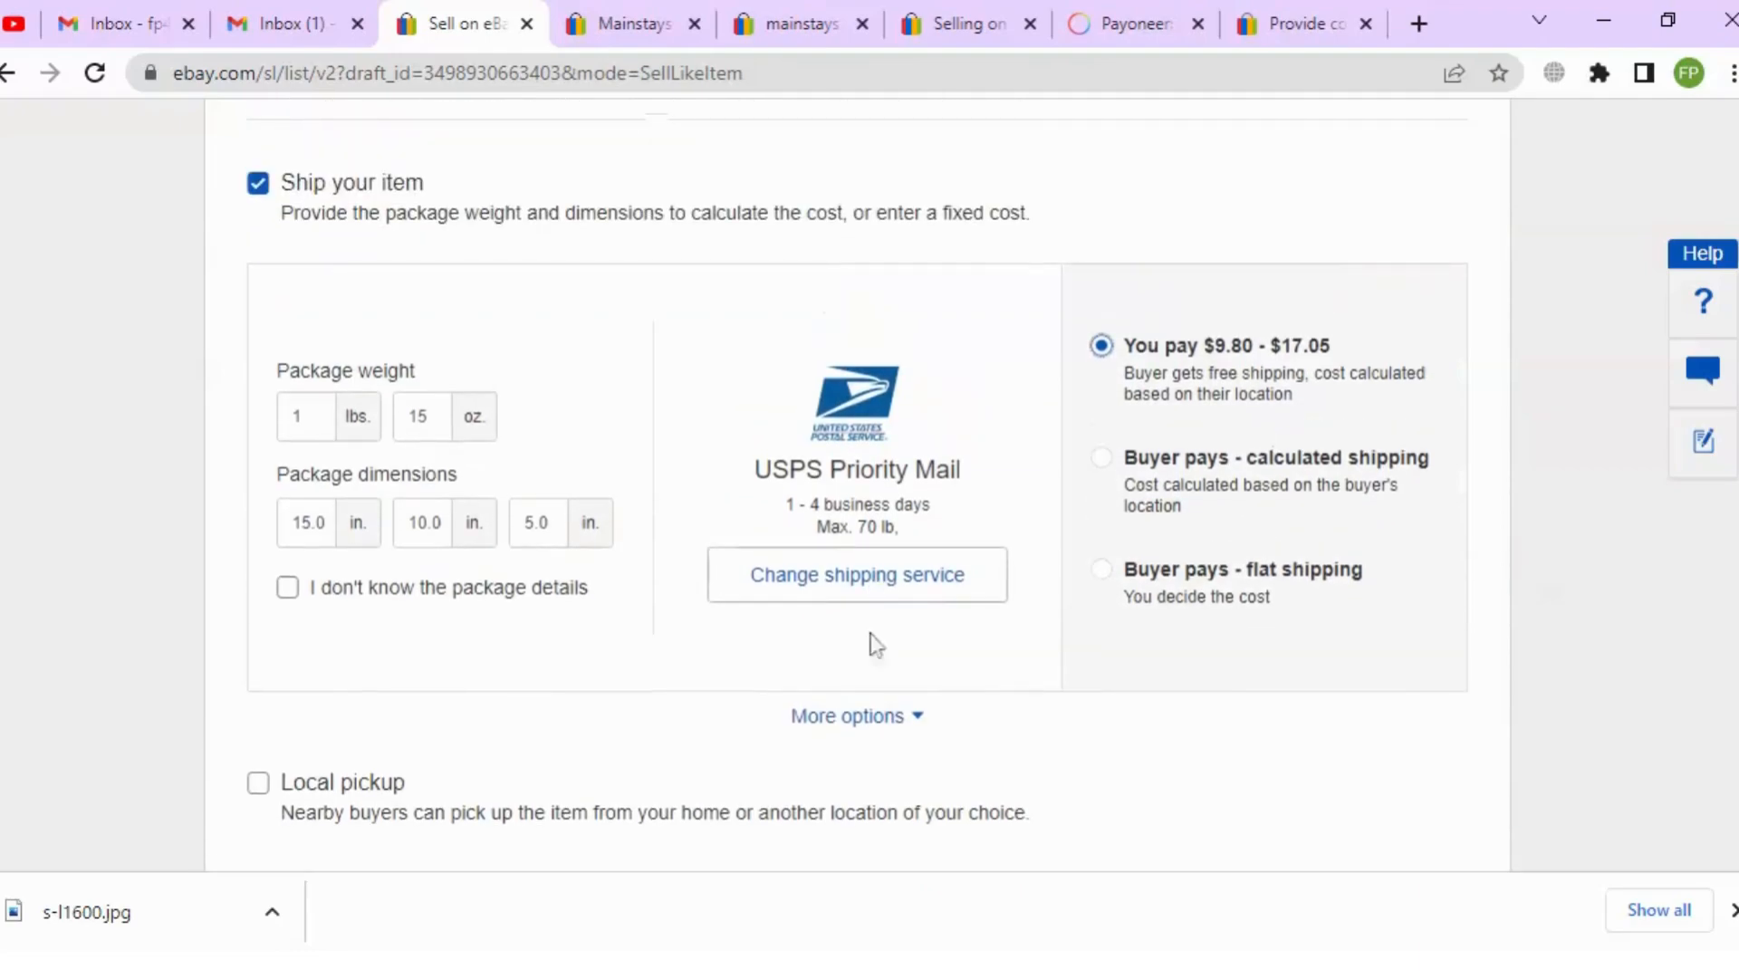
left_click(880, 715)
scroll(854, 597, "down", 3)
scroll(852, 594, "up", 5)
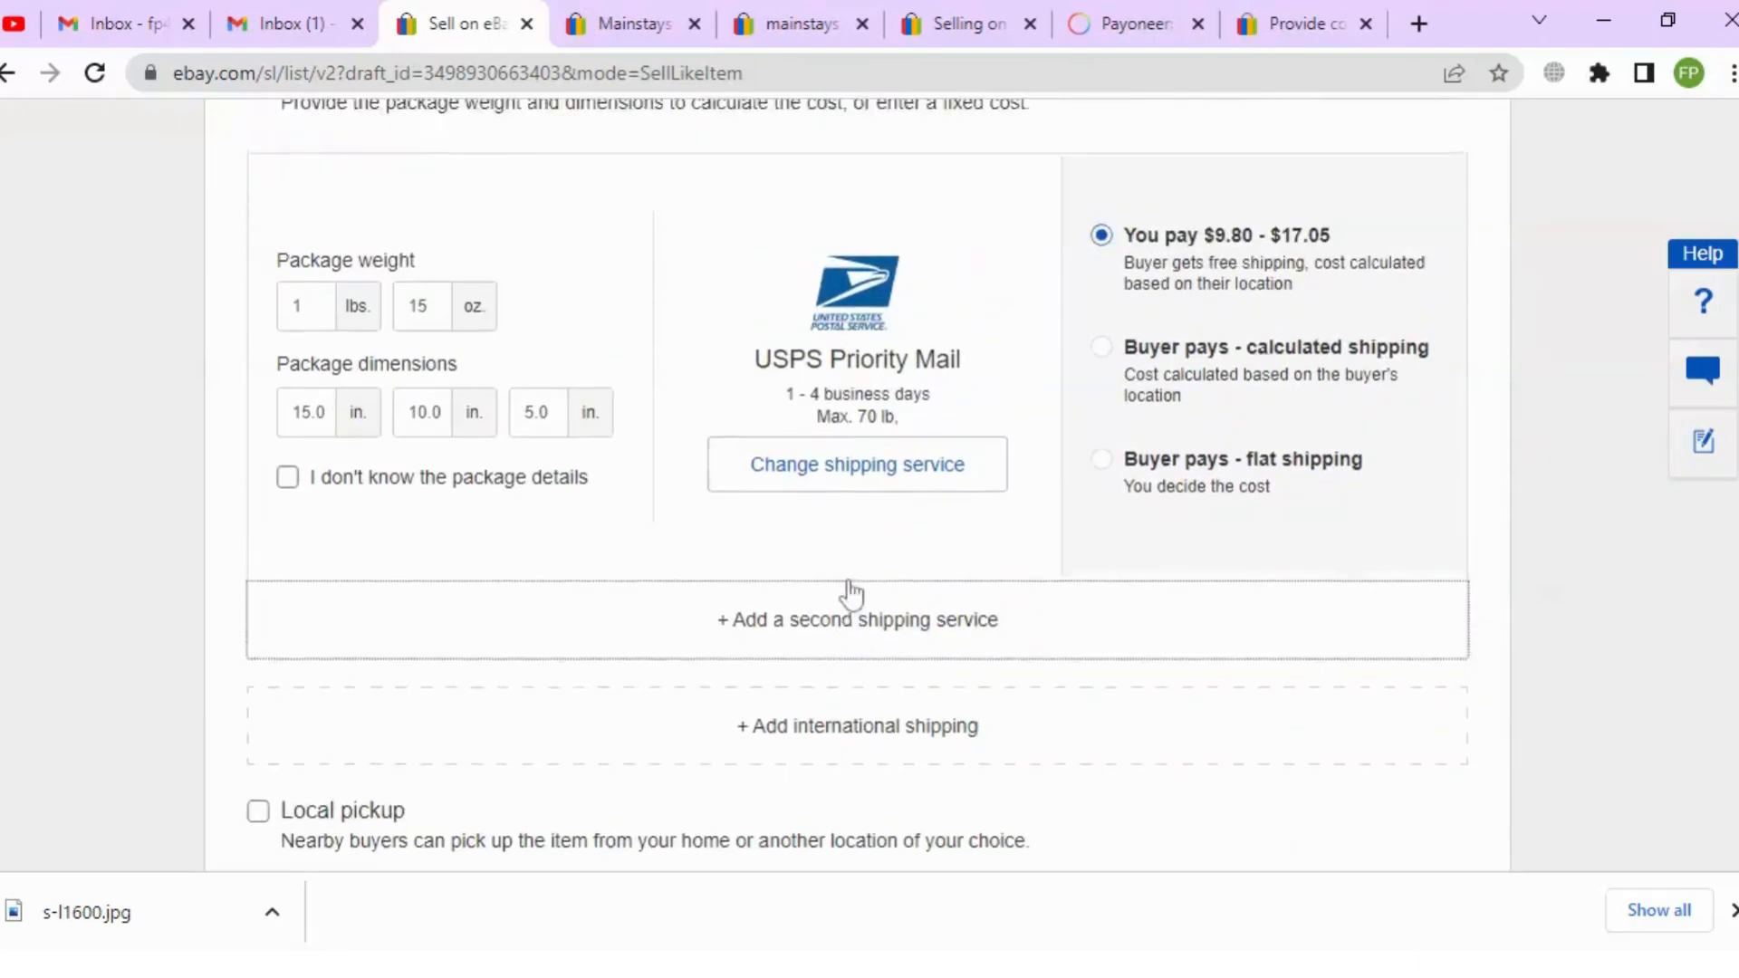
scroll(797, 603, "down", 2)
left_click(287, 588)
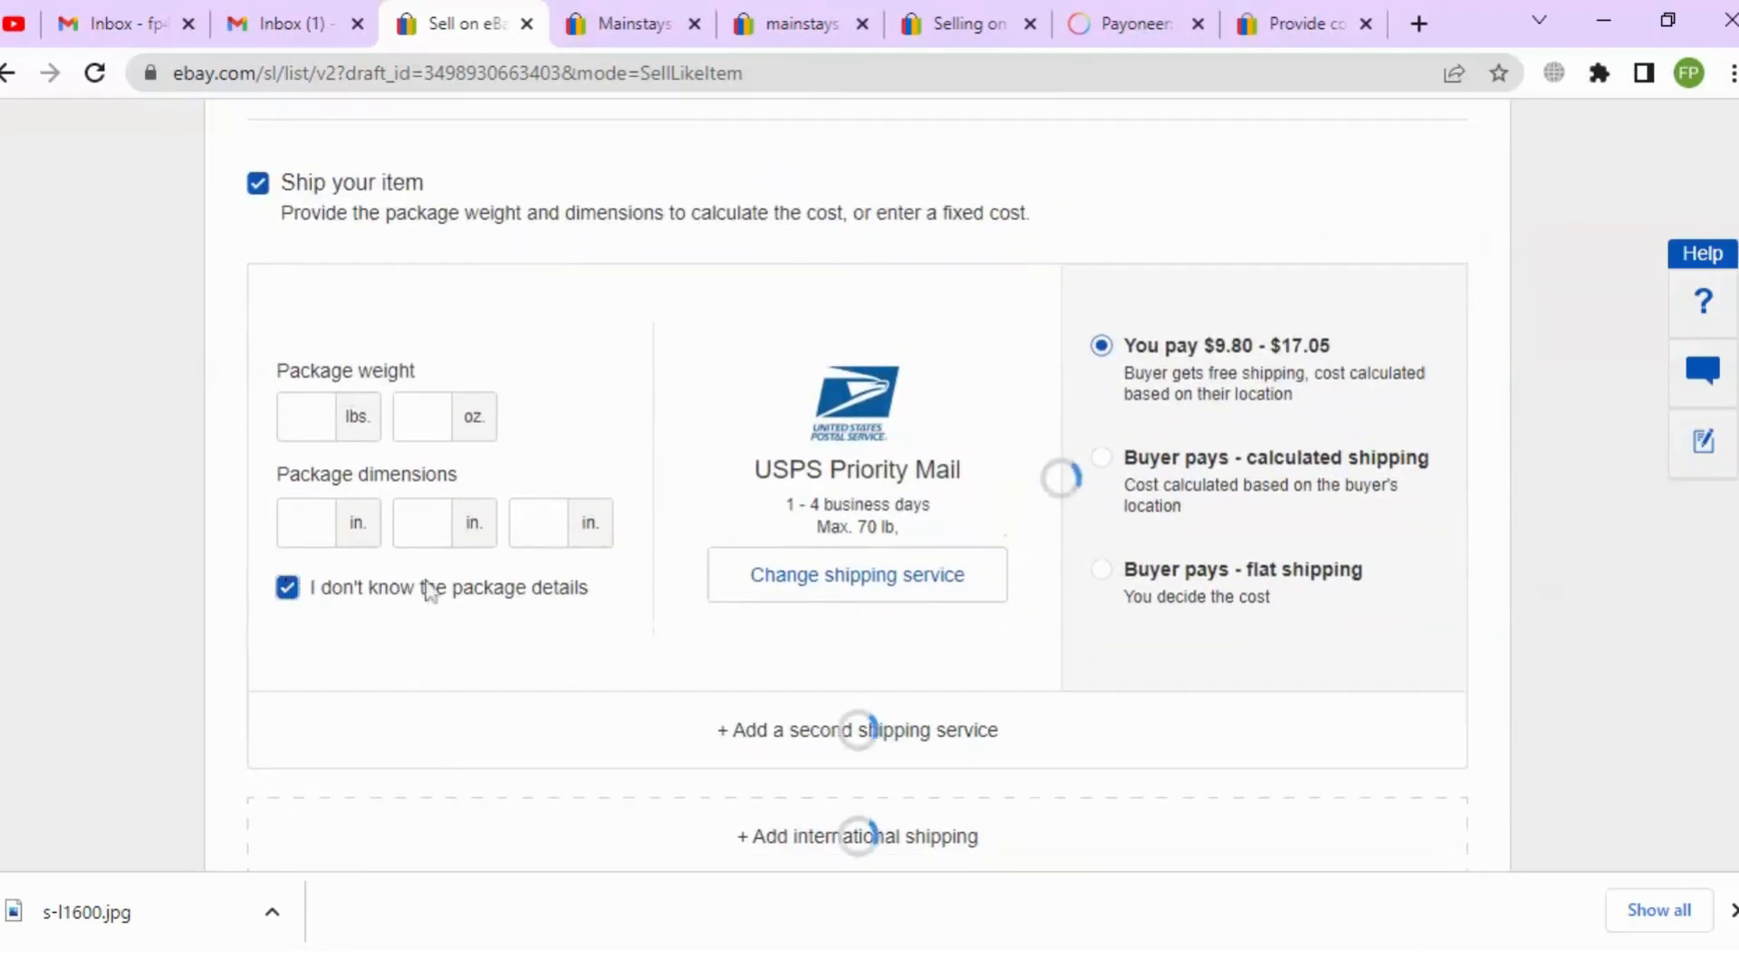
Edit listing preferences: set item location ZIP to 10001 and handling time to 2 business days, then save
scroll(435, 589, "up", 1)
scroll(738, 349, "up", 1)
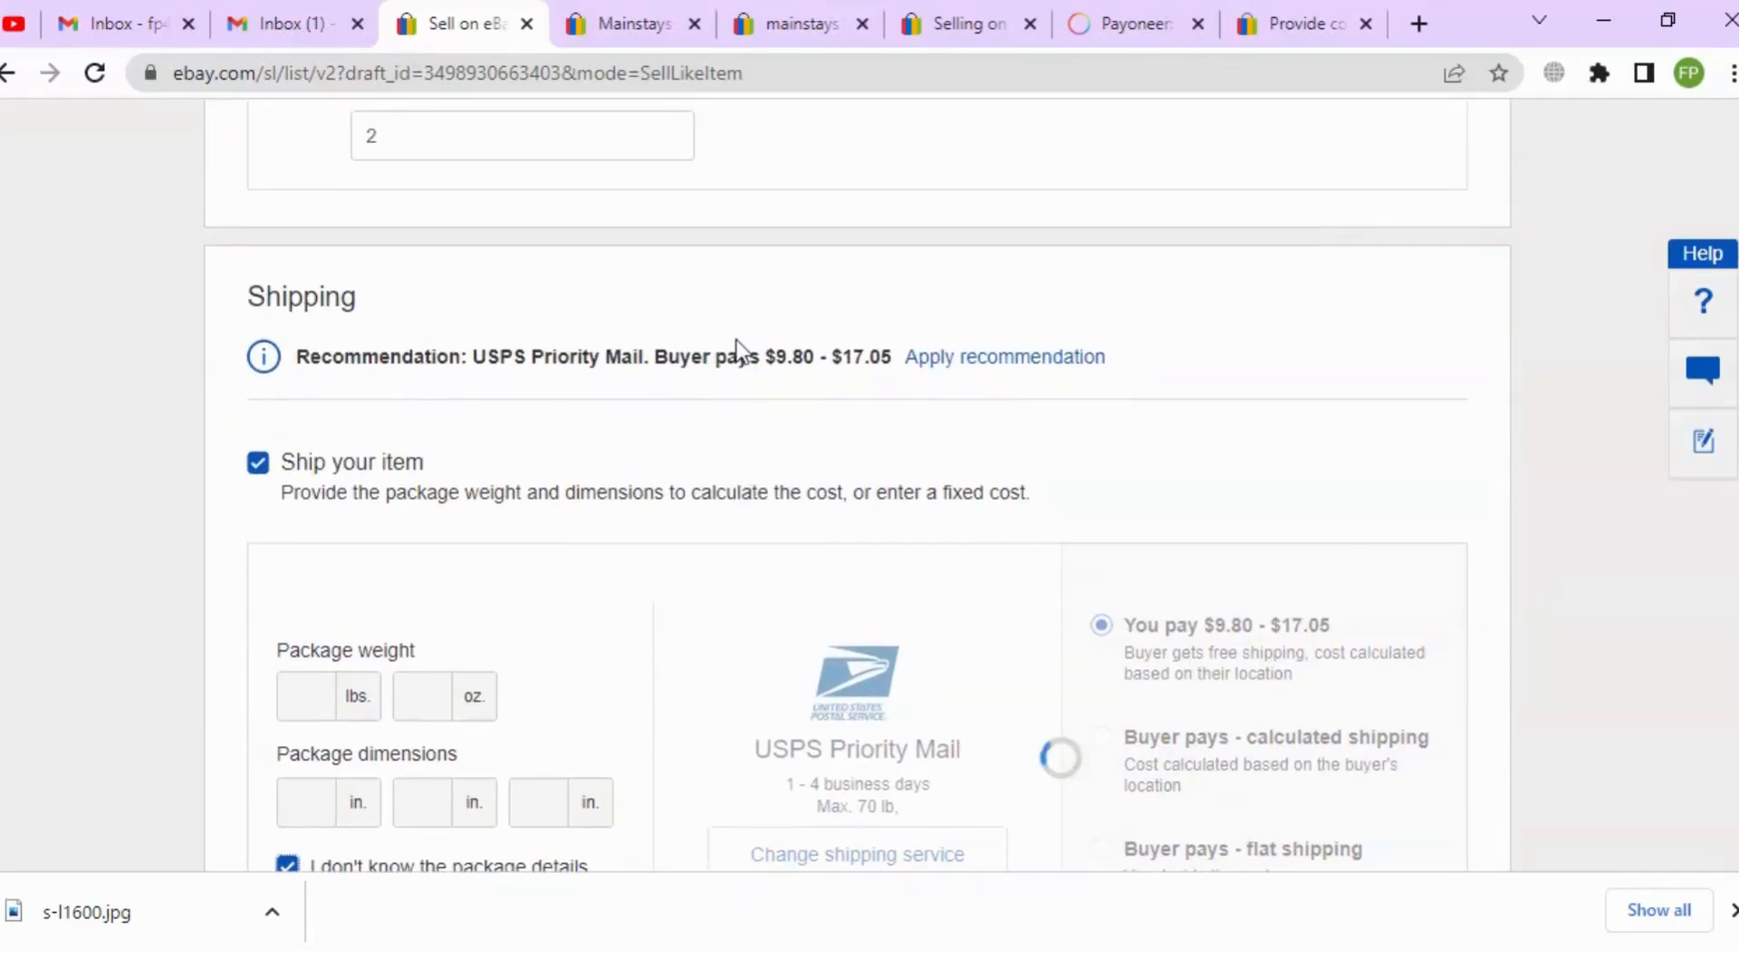
scroll(803, 400, "down", 2)
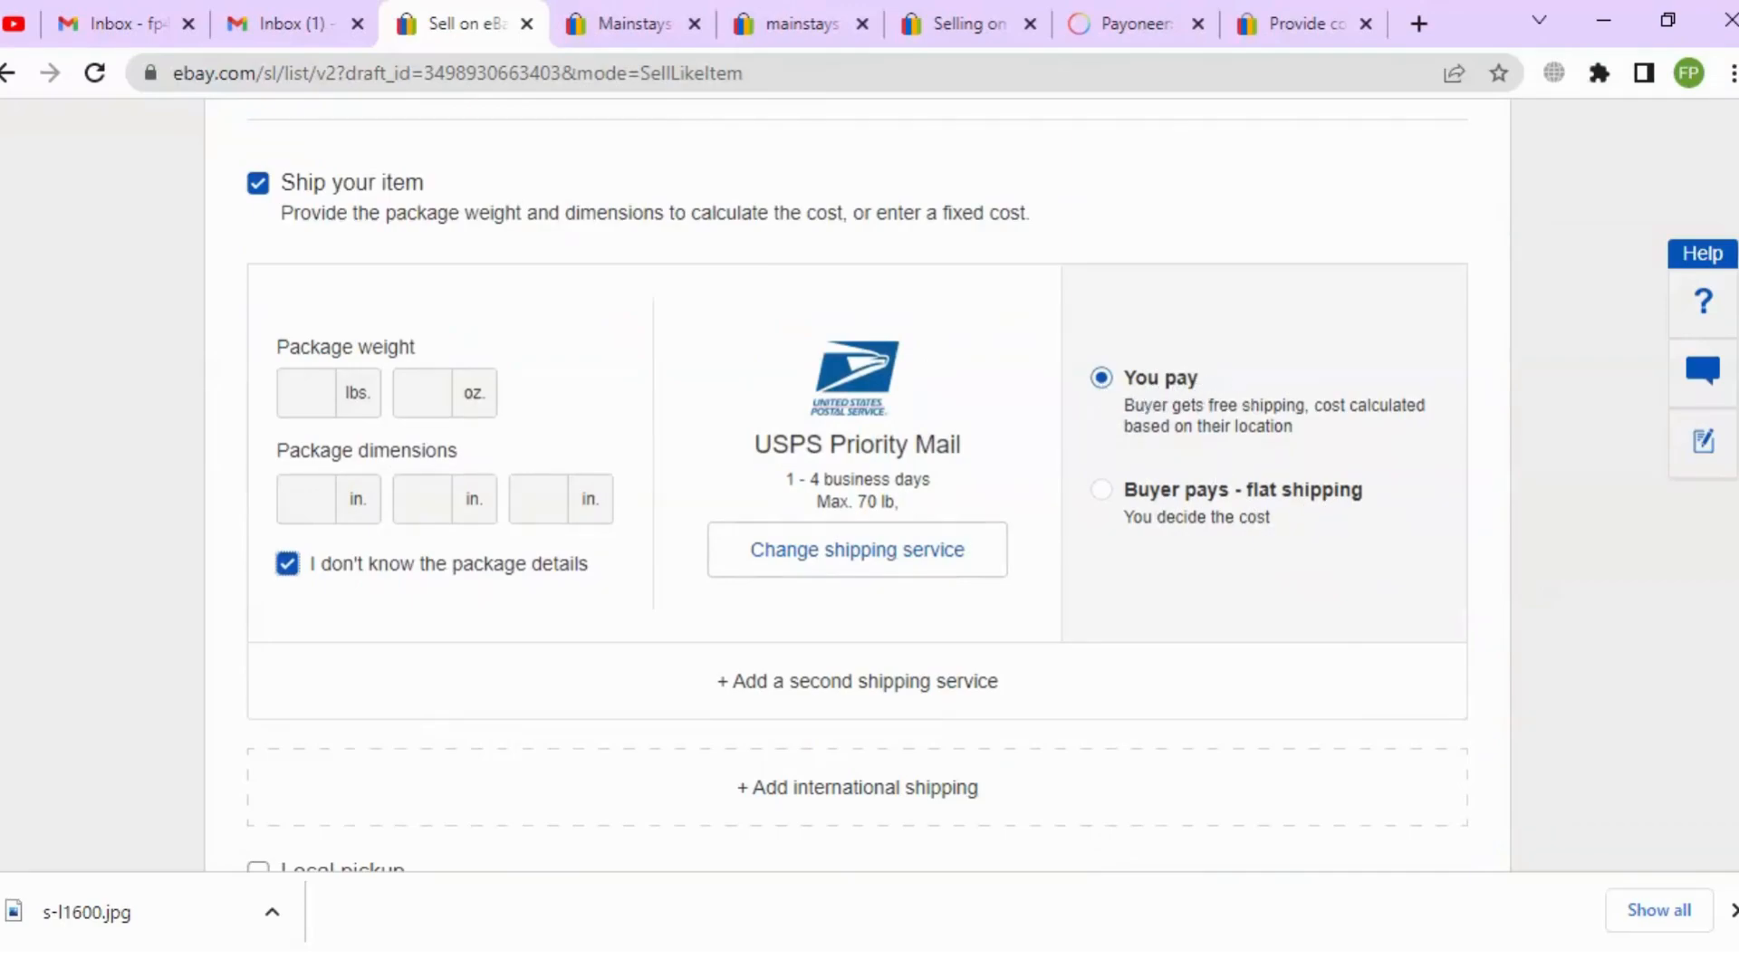
scroll(883, 424, "down", 5)
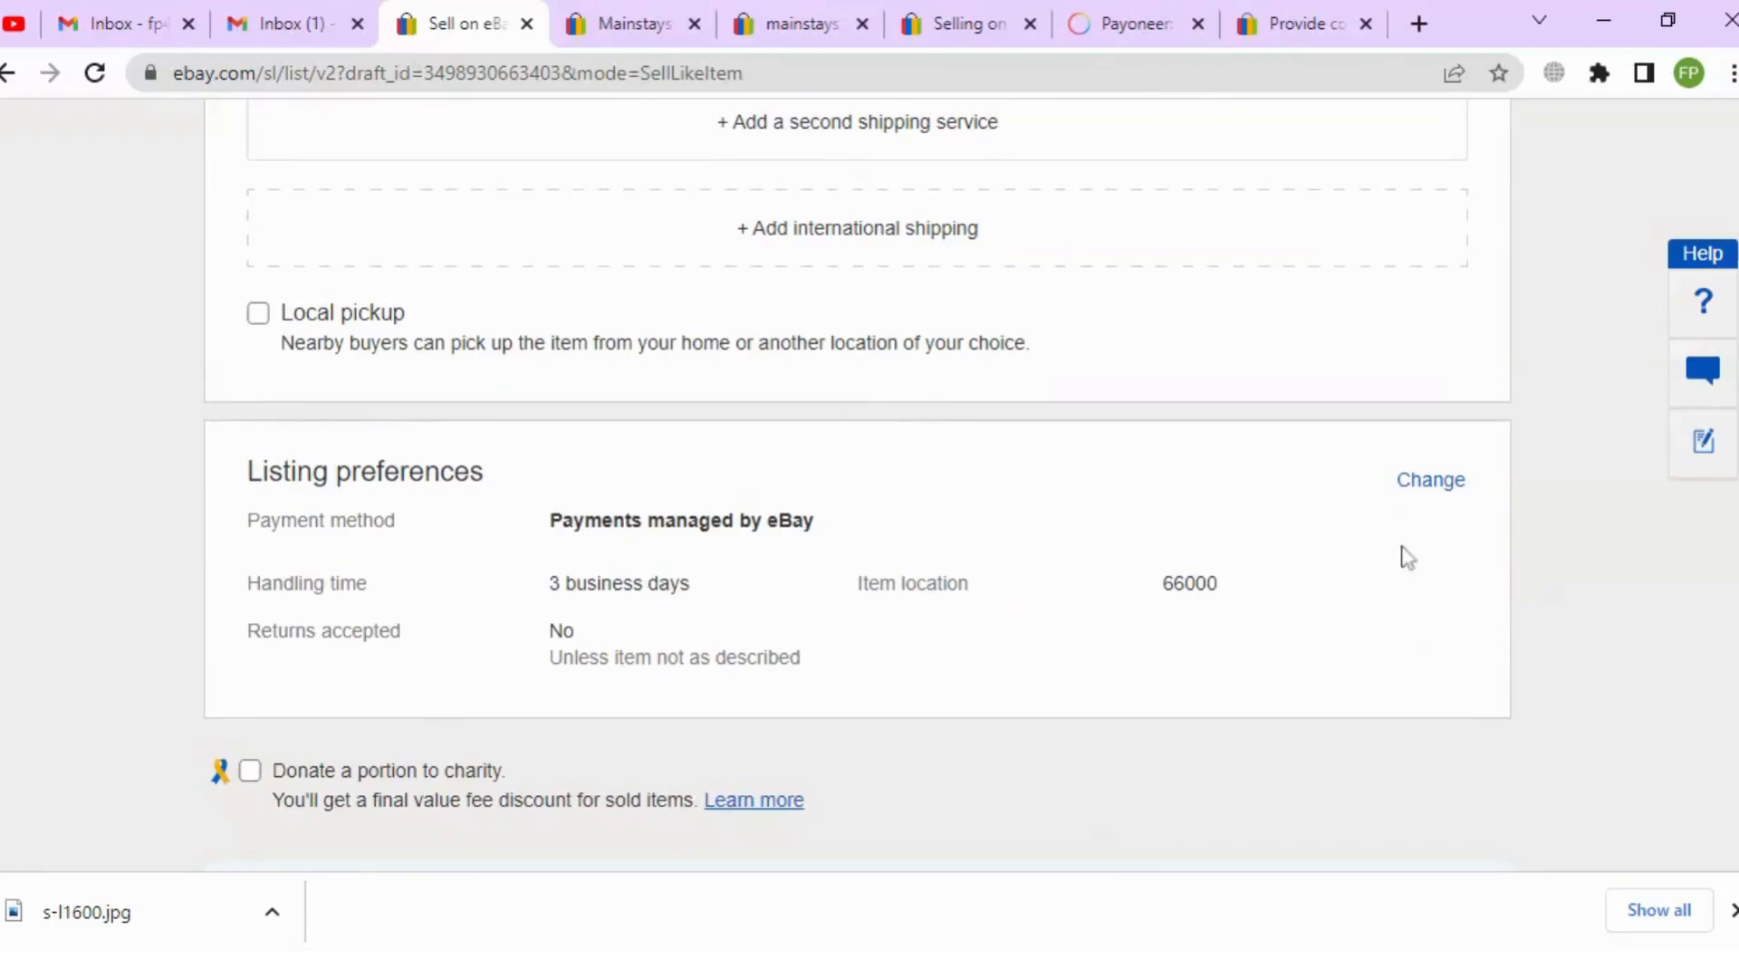
left_click(1426, 488)
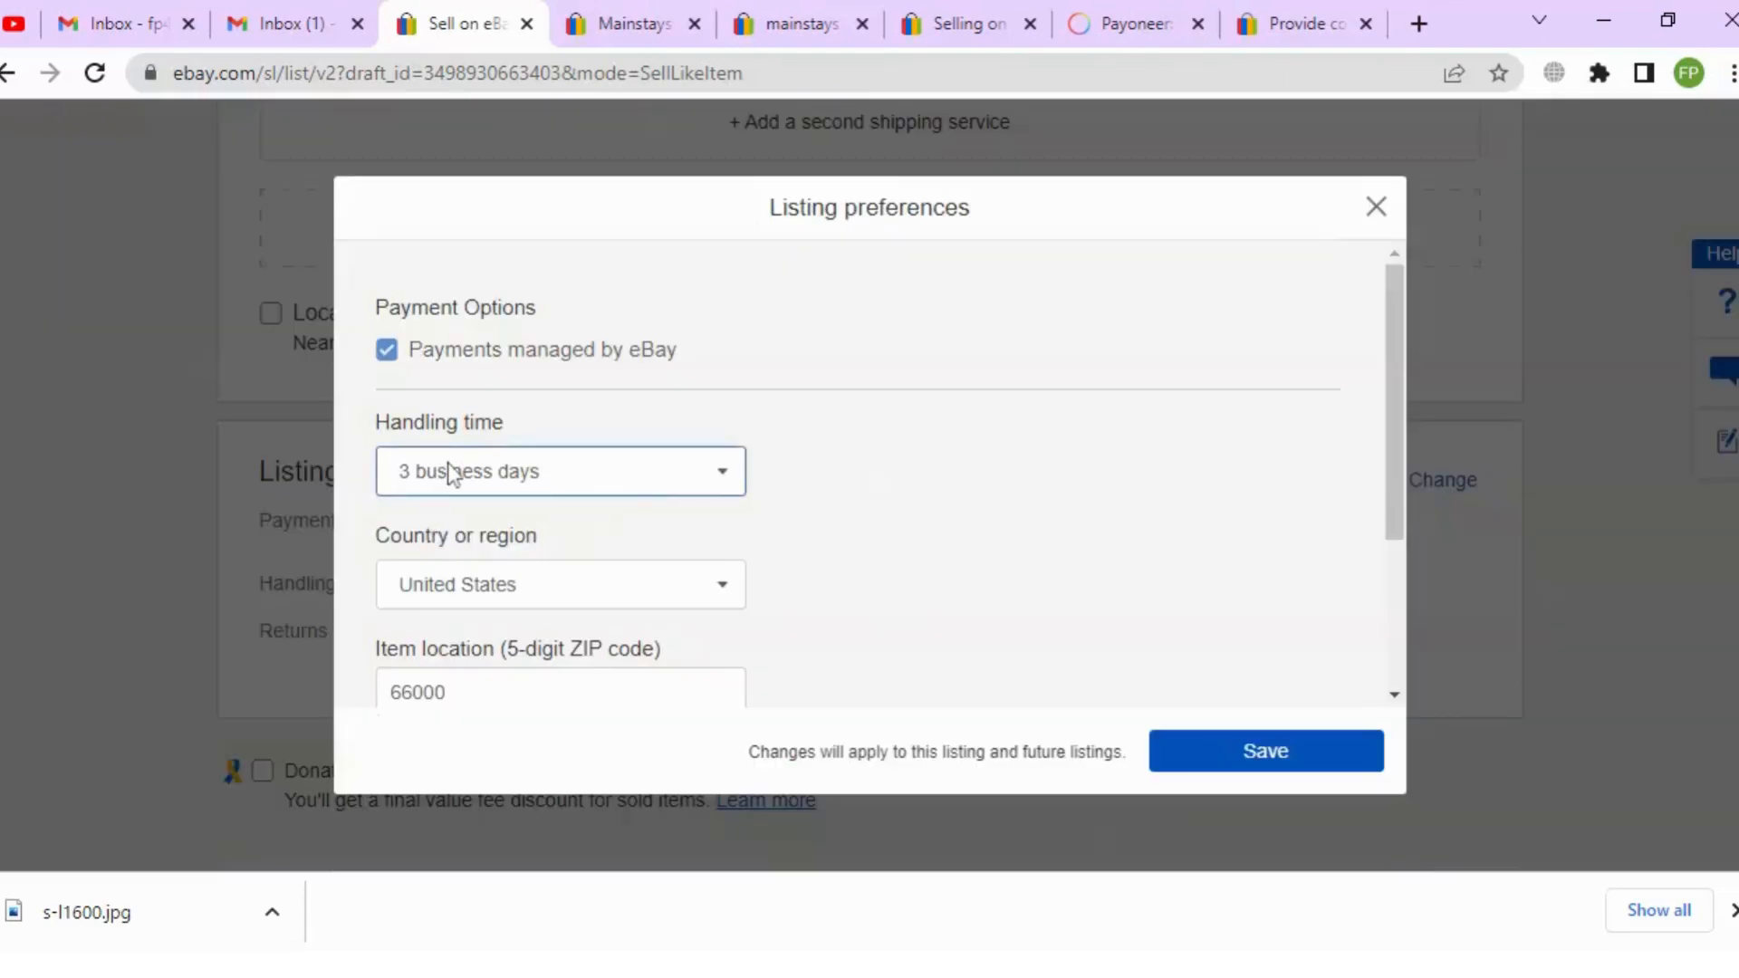
scroll(451, 473, "down", 2)
double_click(445, 553)
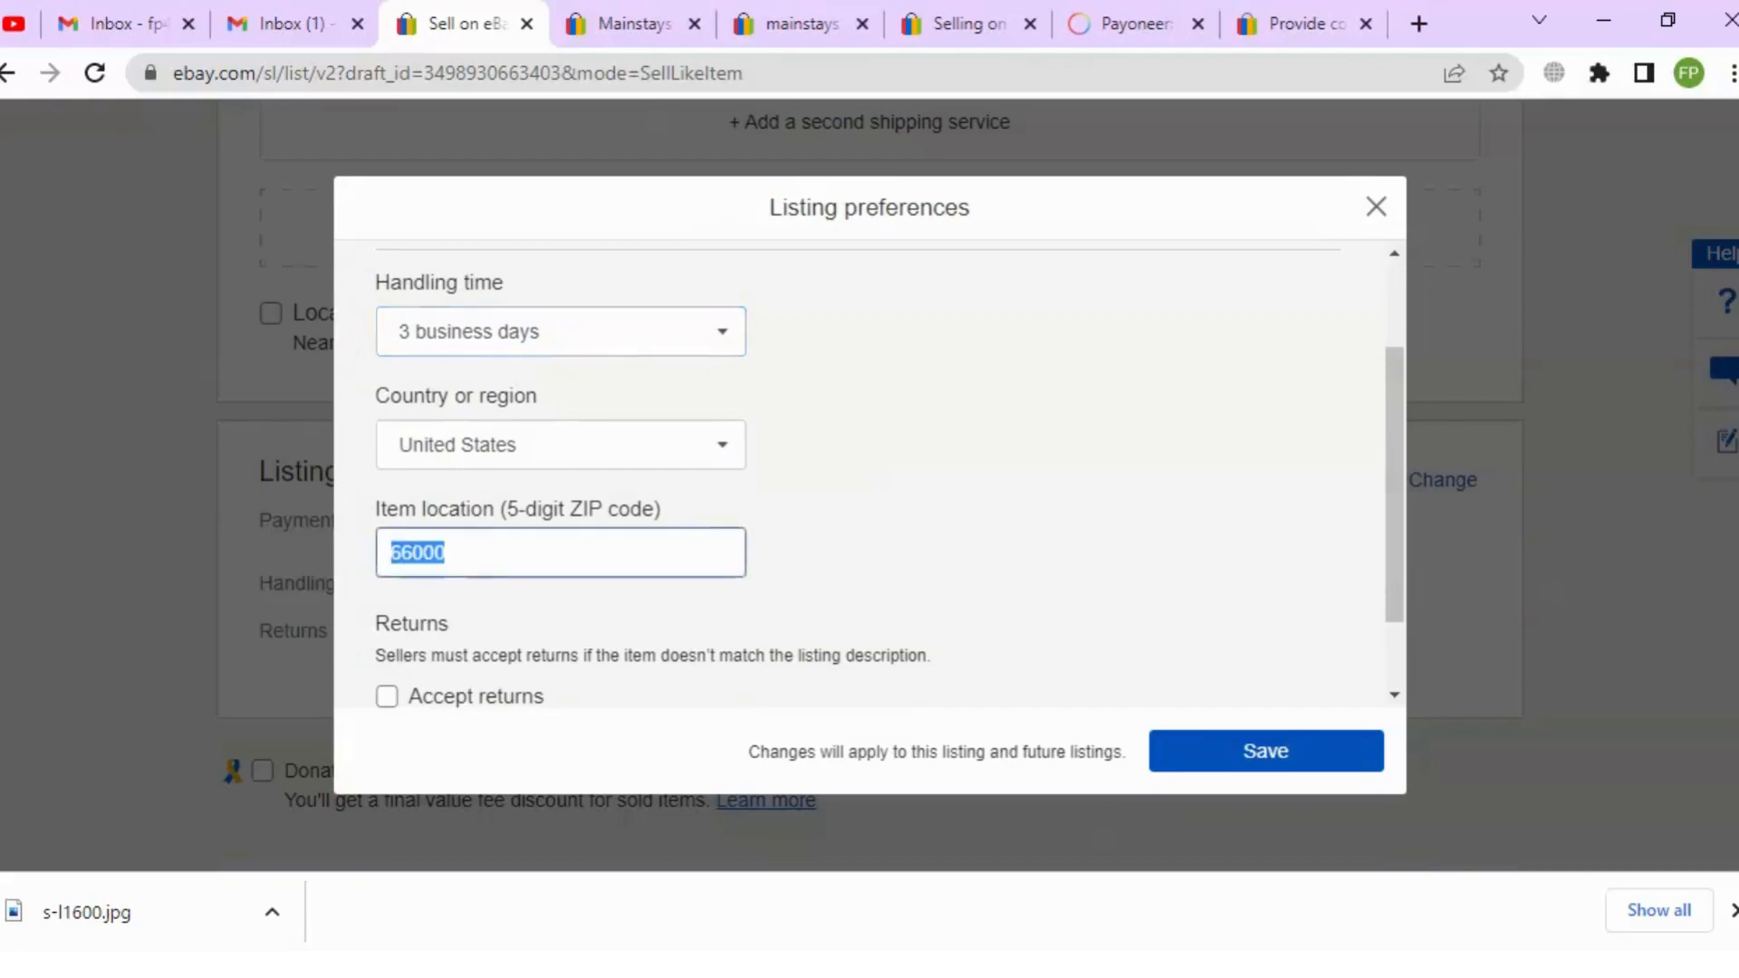
type("1")
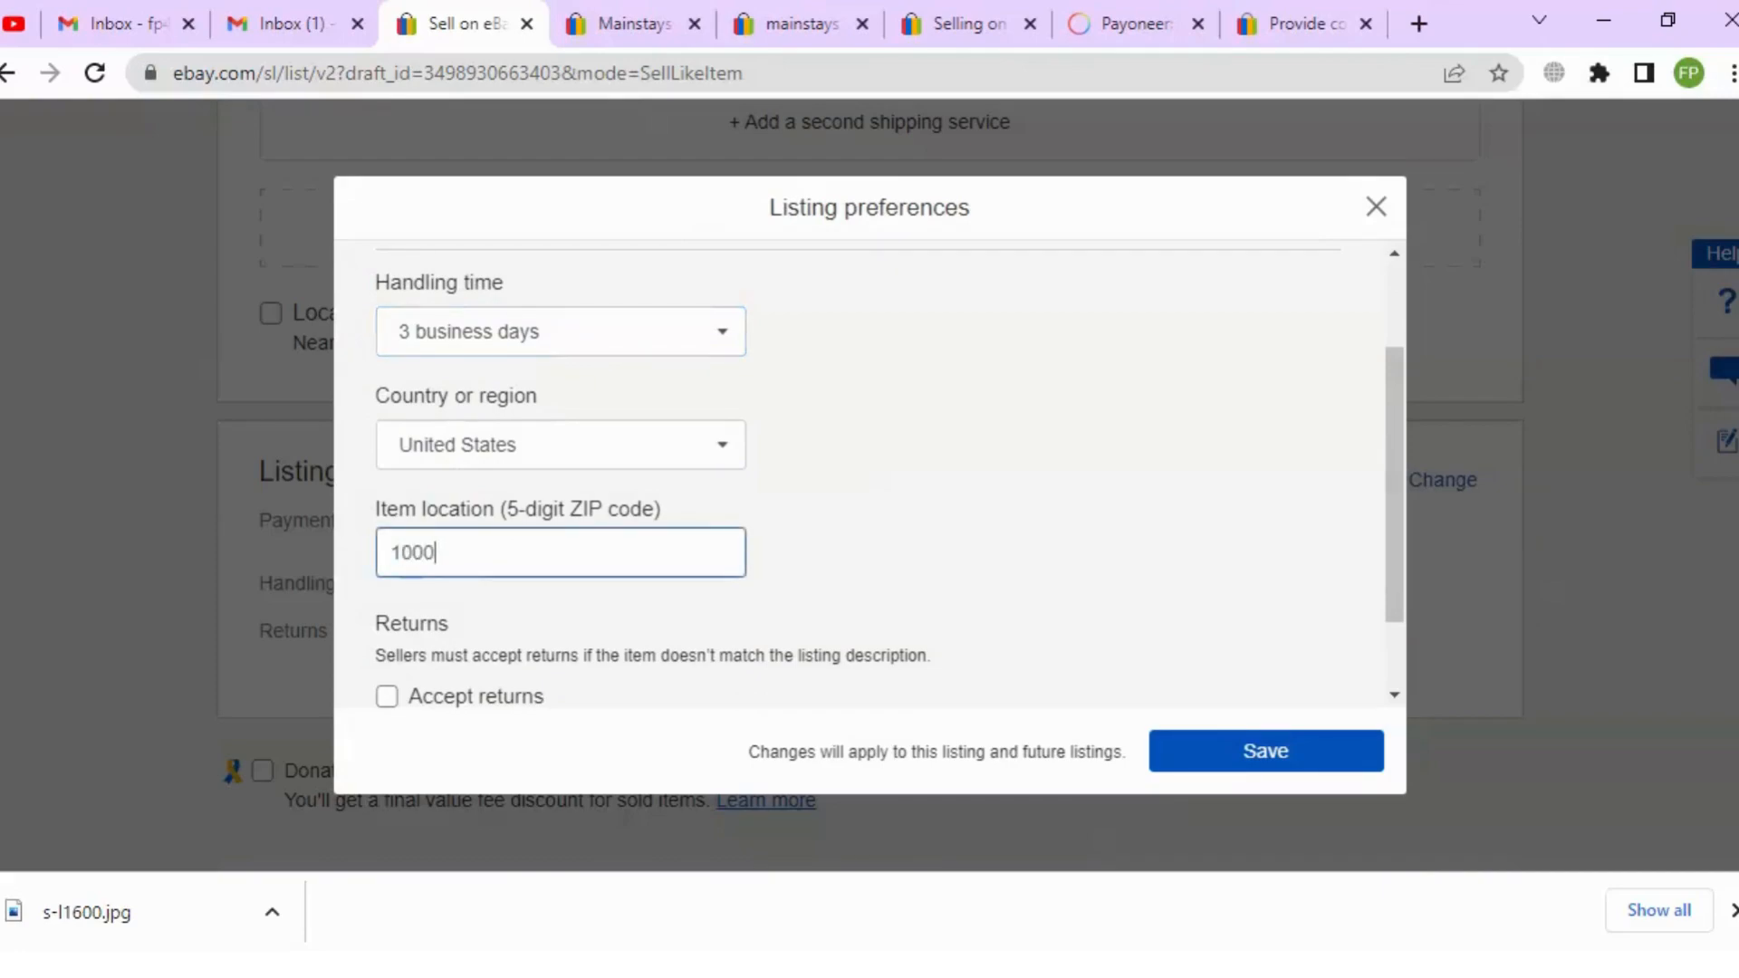
left_click(865, 562)
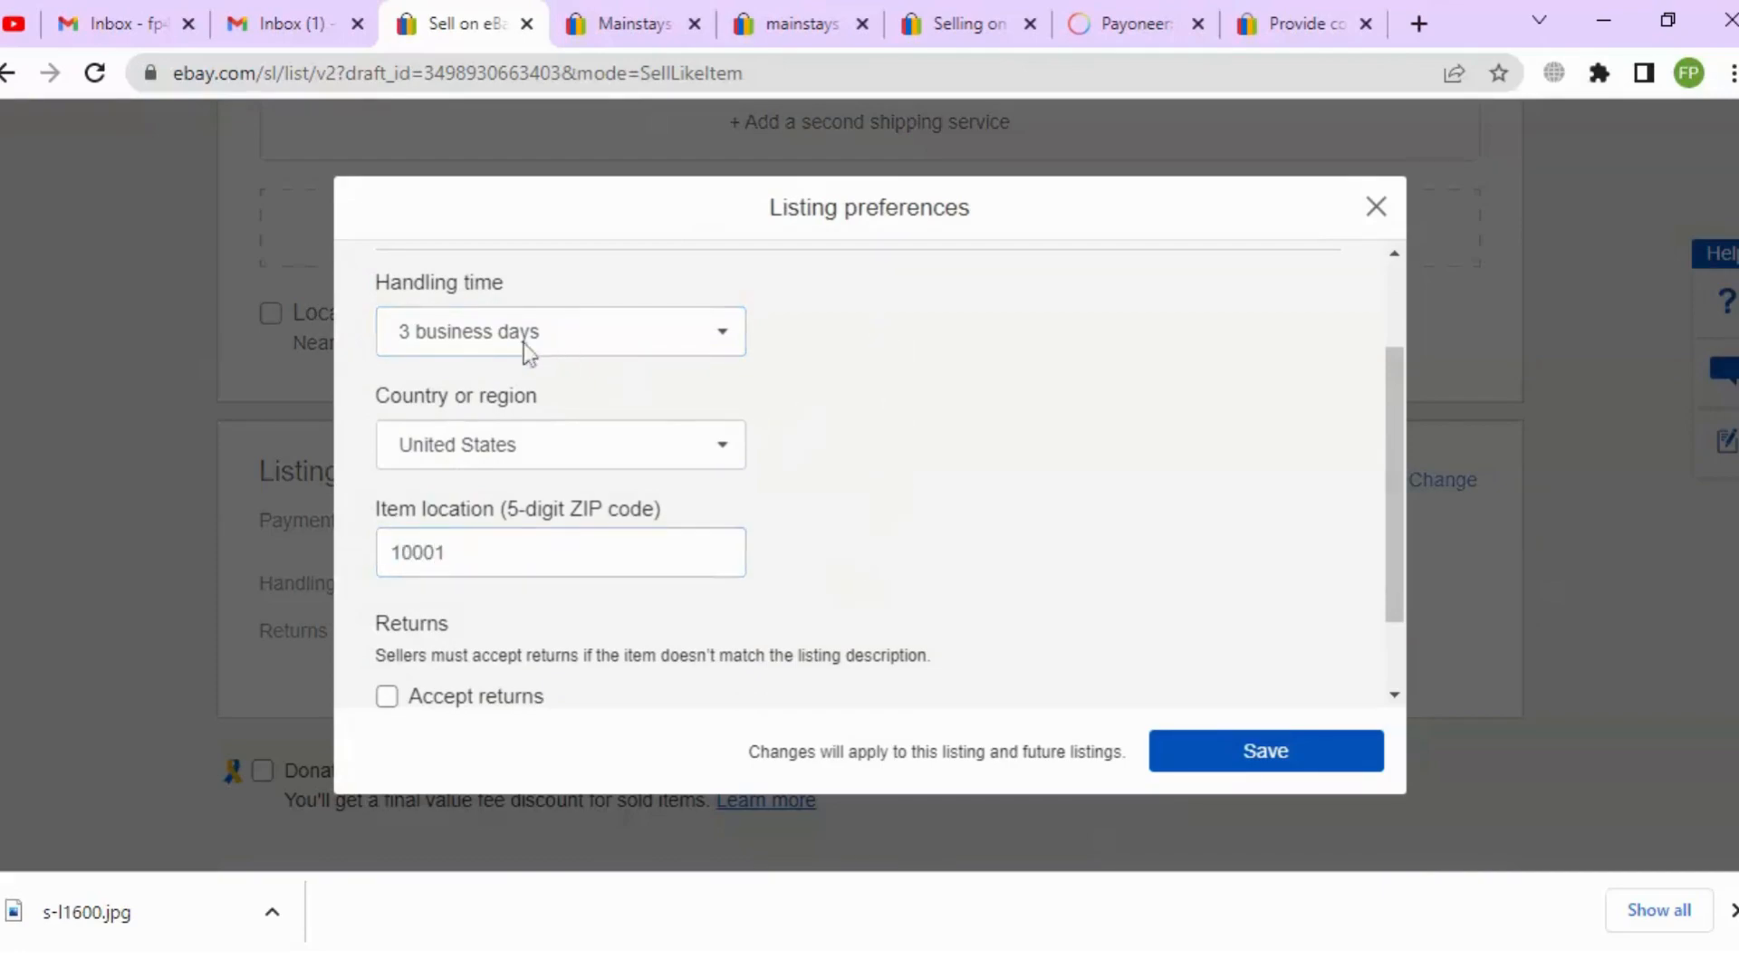
left_click(440, 373)
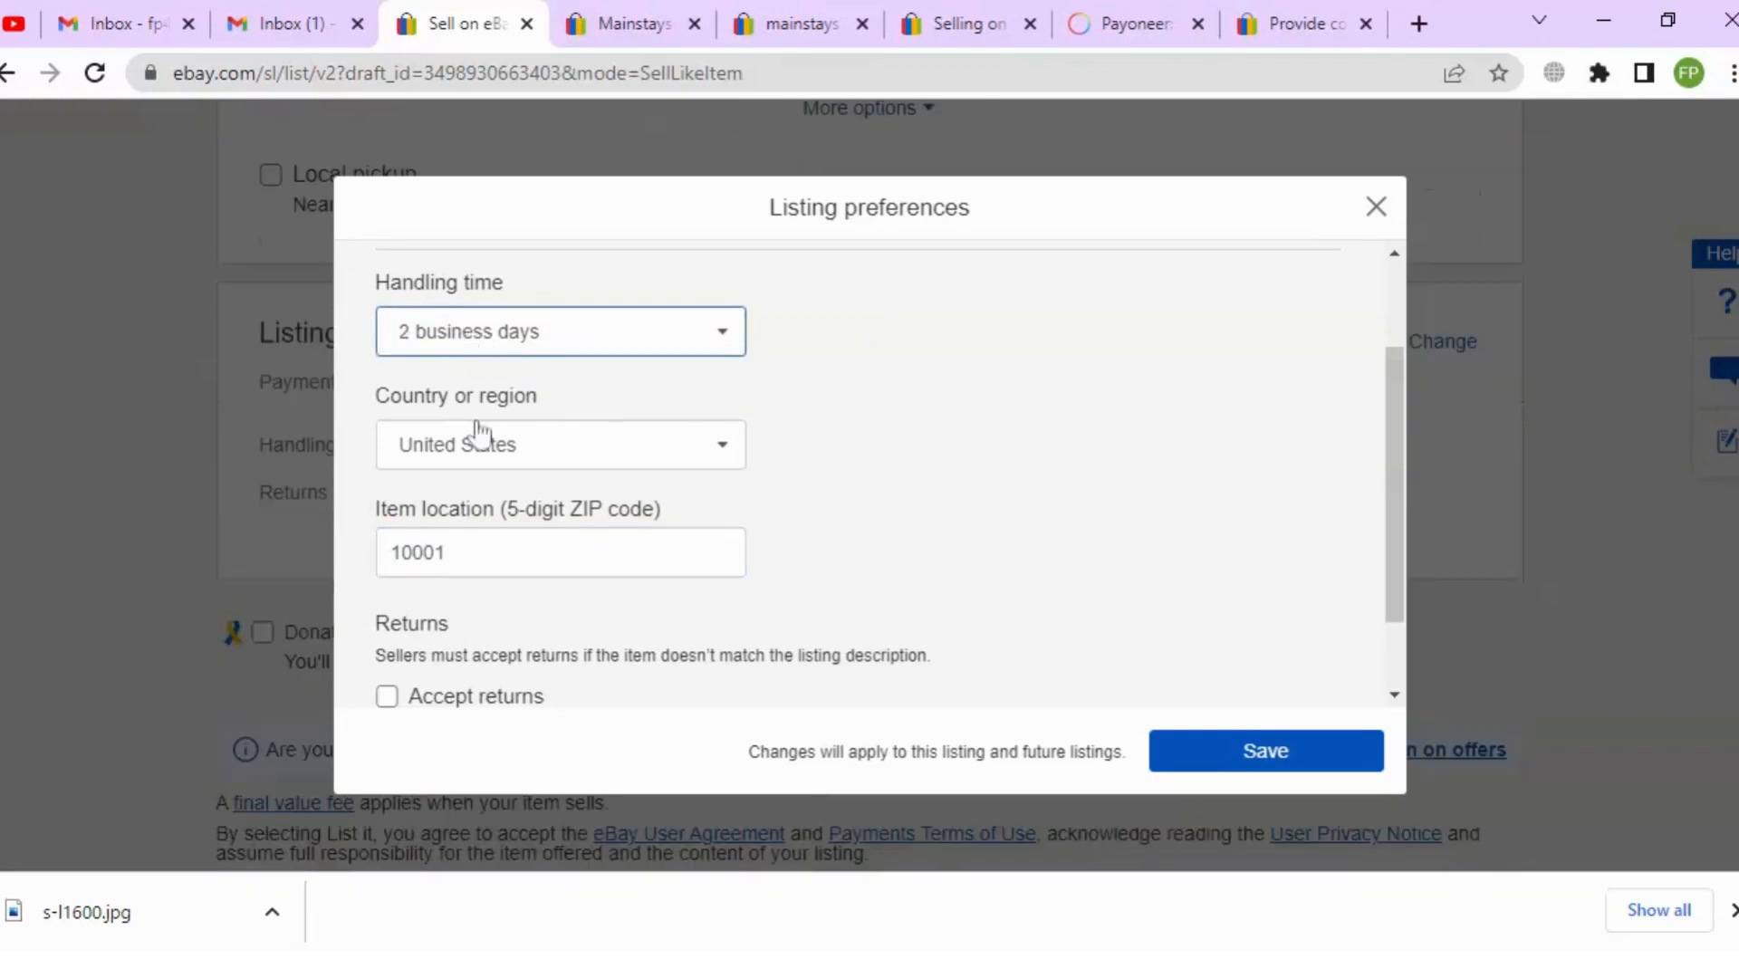
scroll(838, 470, "down", 2)
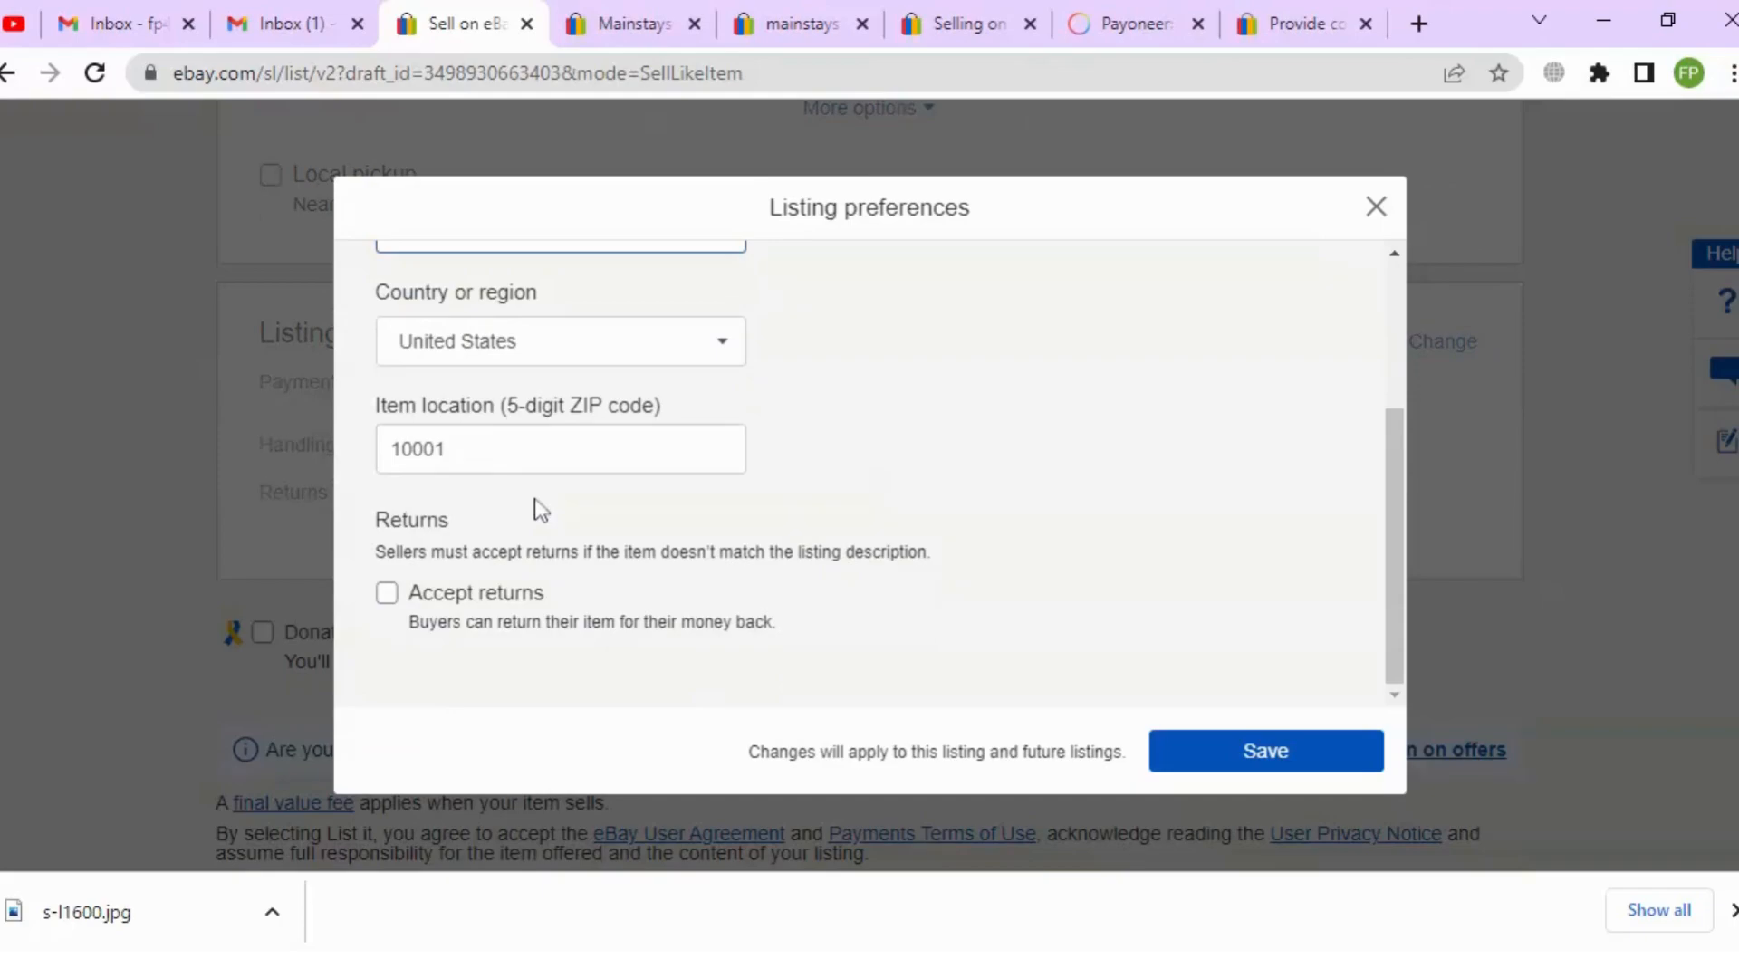
left_click(1226, 757)
Review the listing and submit it with List it
scroll(737, 485, "up", 20)
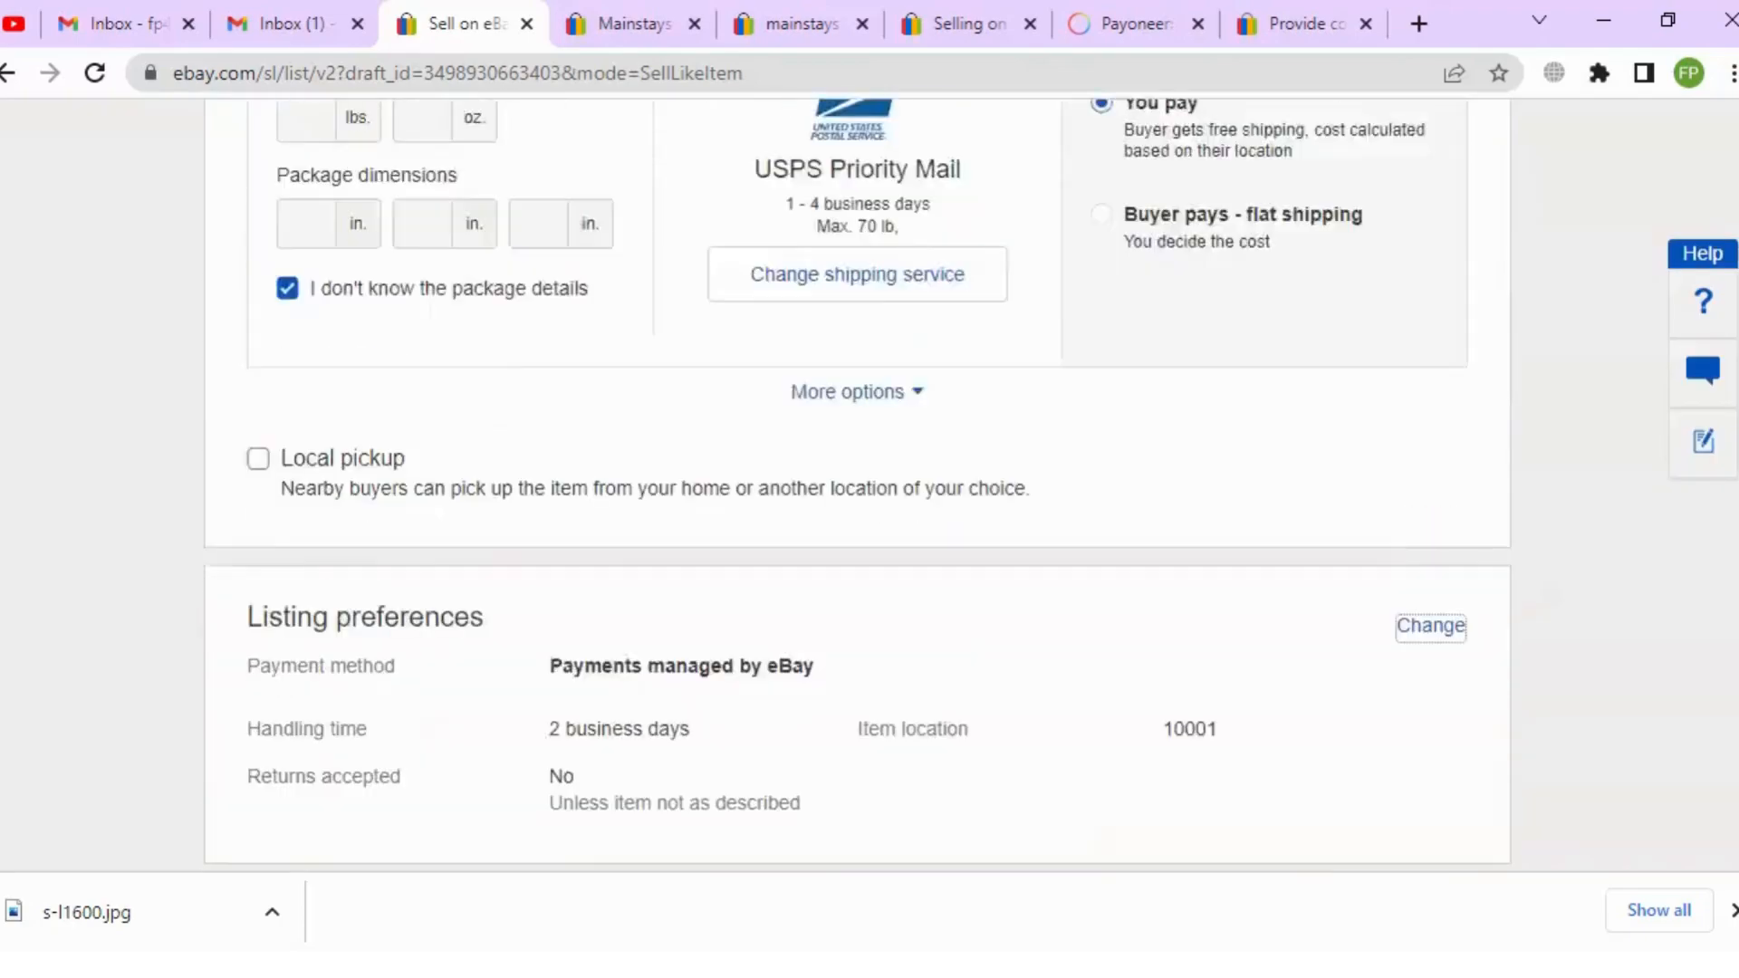
scroll(764, 458, "up", 20)
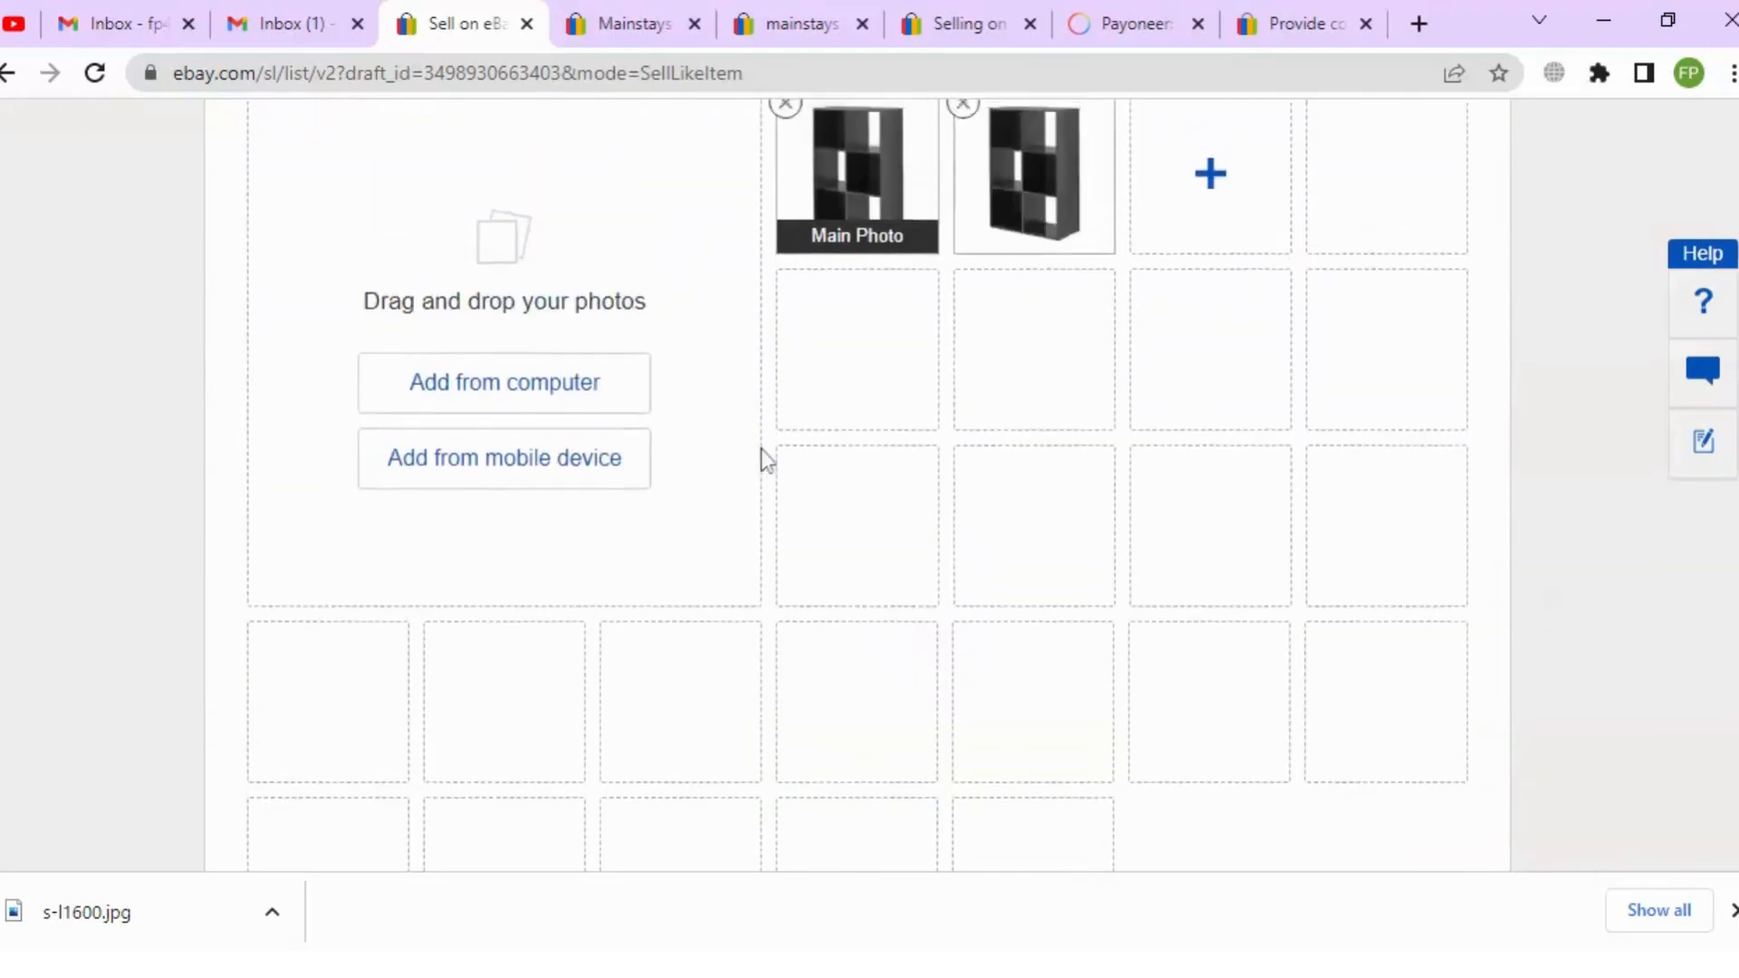
scroll(760, 454, "down", 17)
scroll(744, 438, "down", 20)
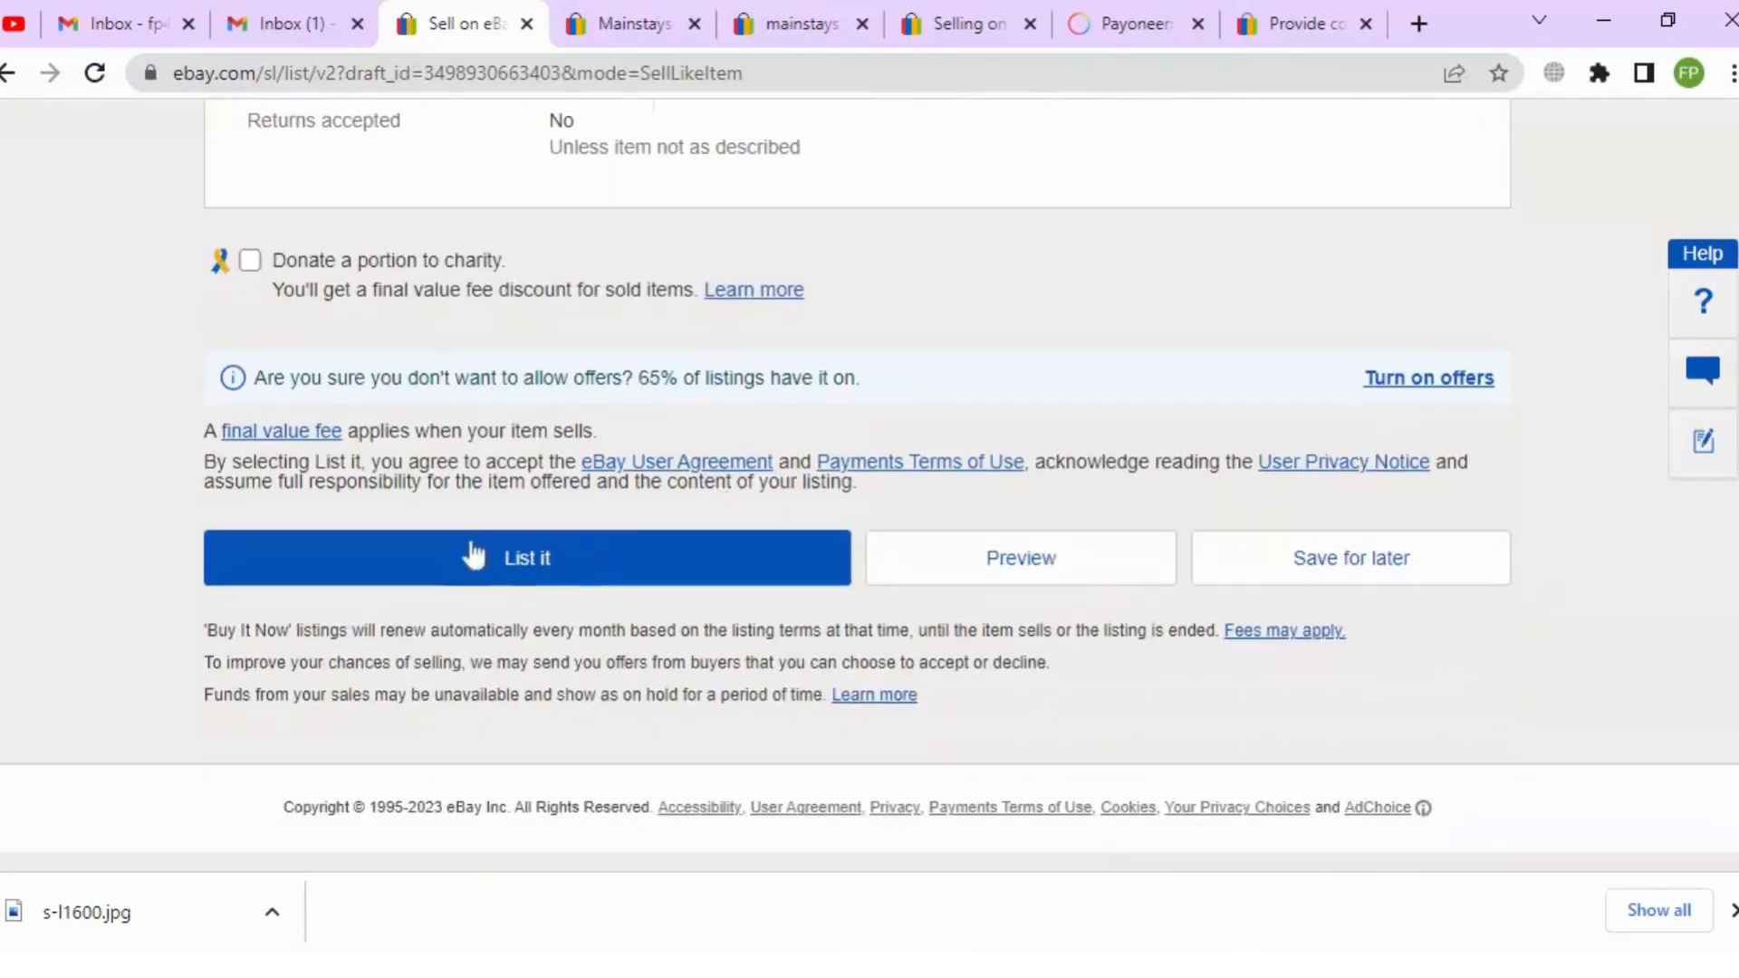
left_click(668, 567)
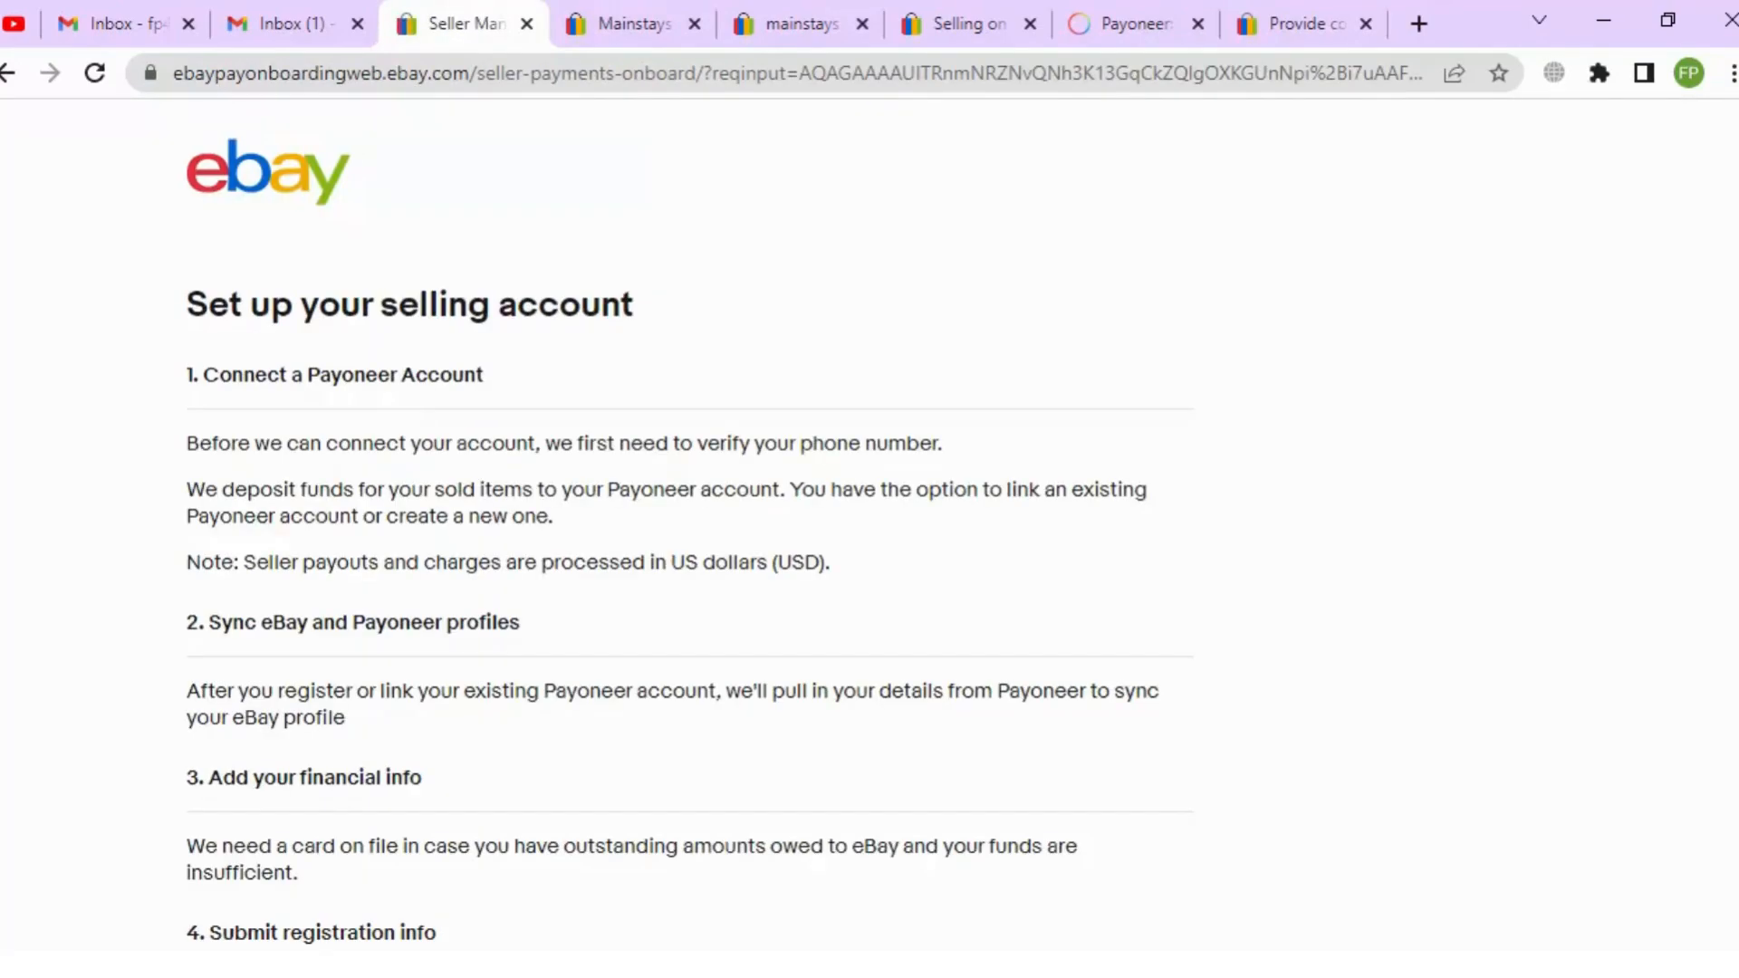
Start the selling account setup and request a phone verification code by text message
scroll(481, 437, "down", 5)
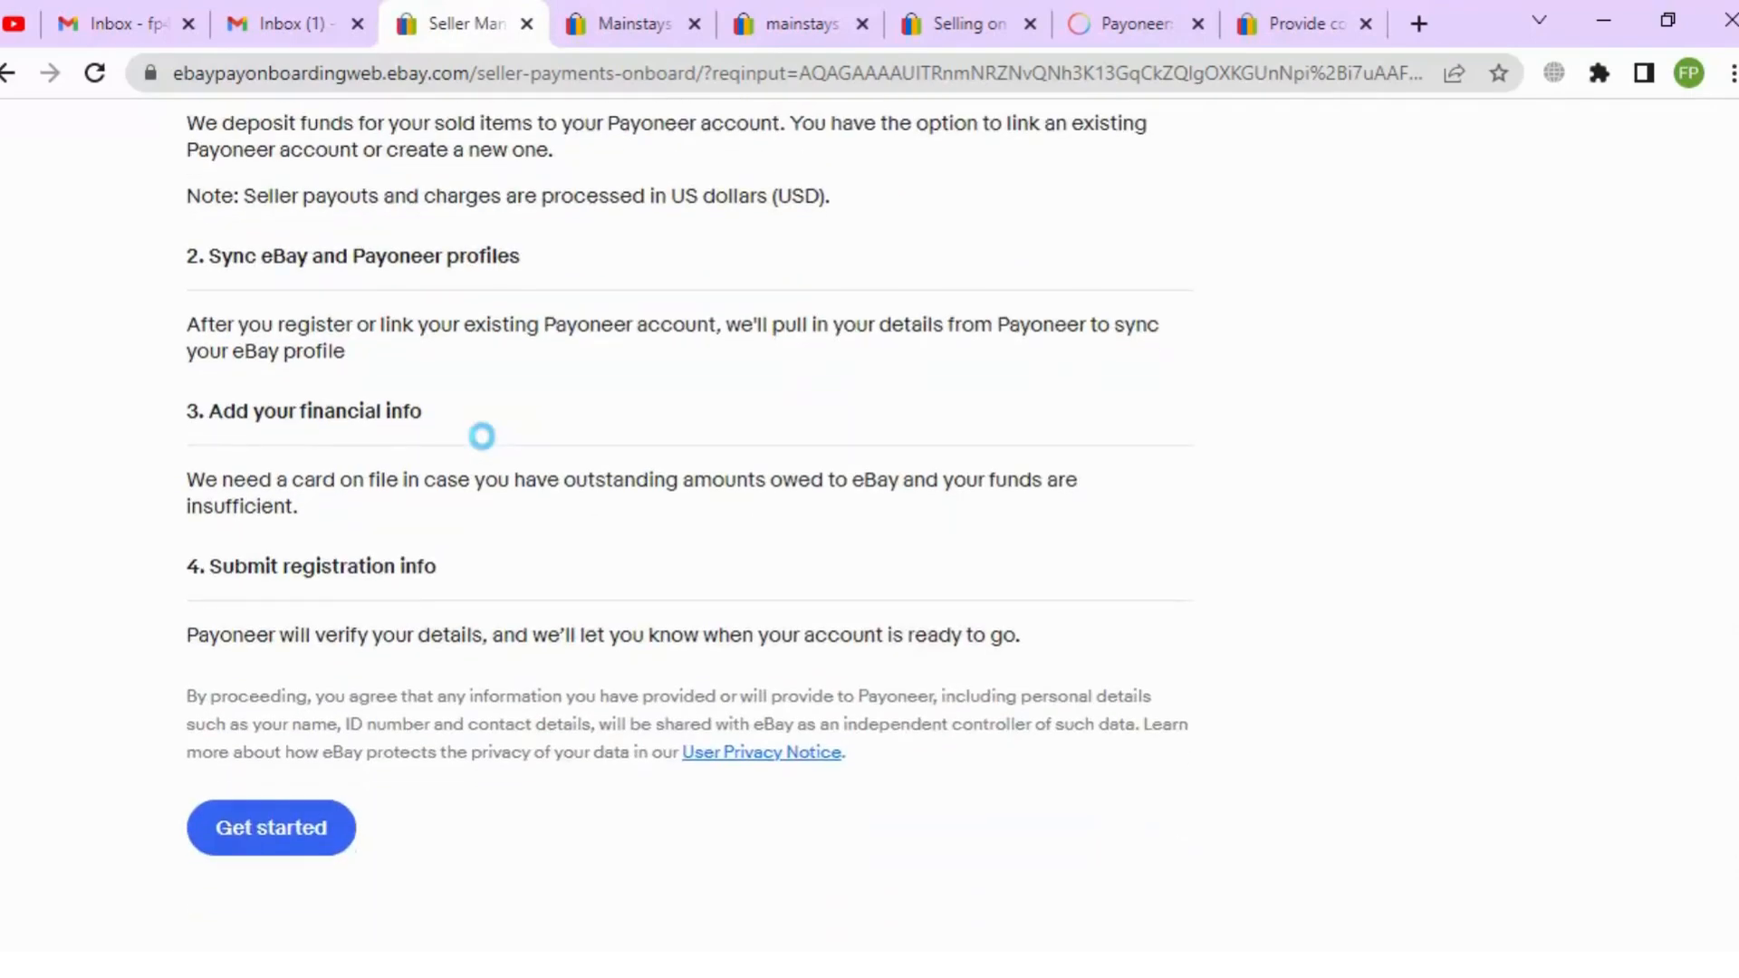
left_click(306, 828)
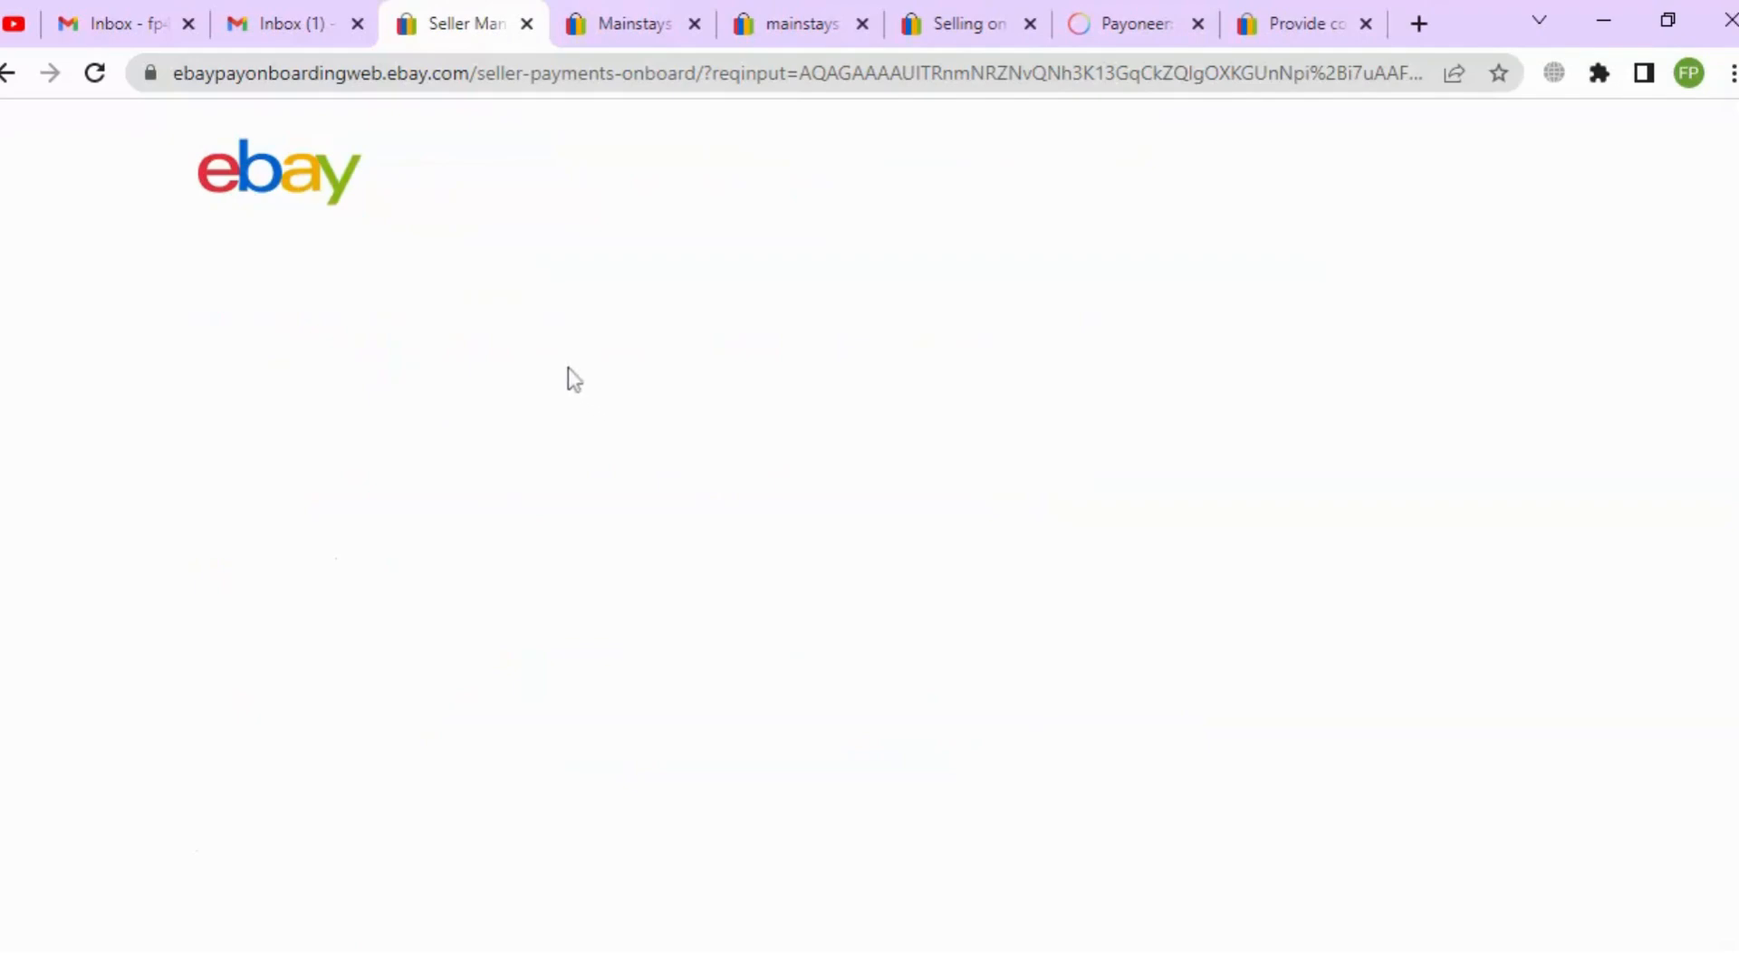
scroll(570, 369, "down", 2)
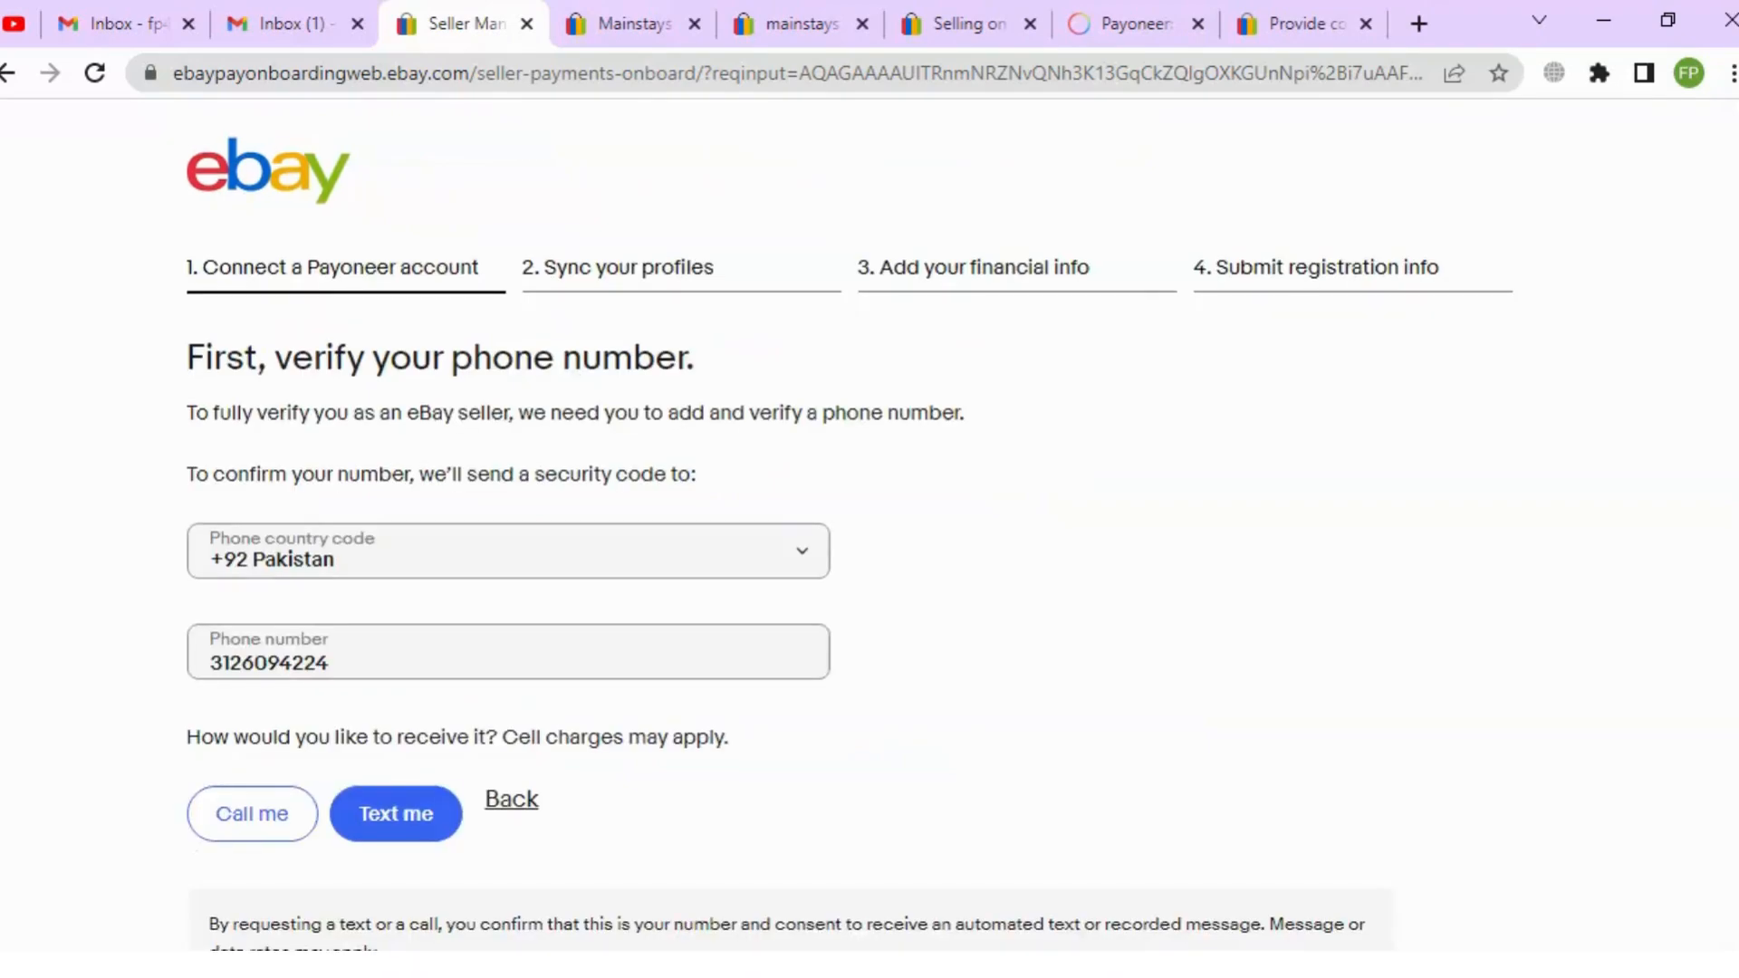
left_click(410, 677)
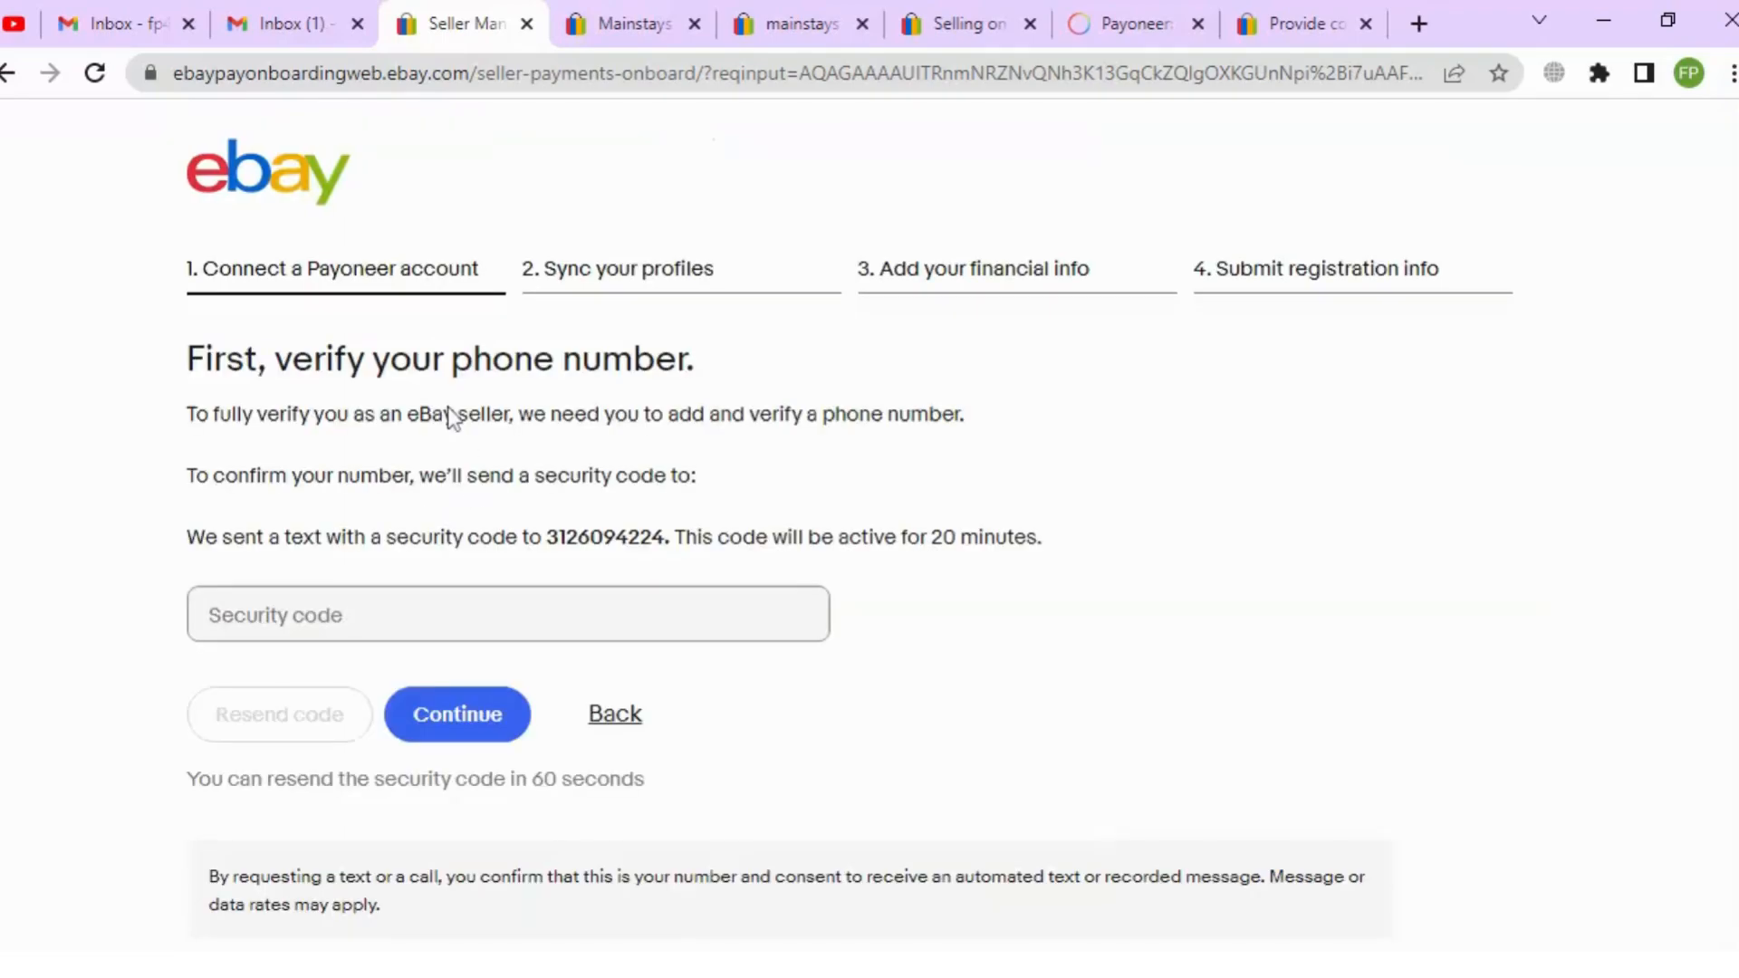
Enter the texted phone security code and continue
left_click(356, 616)
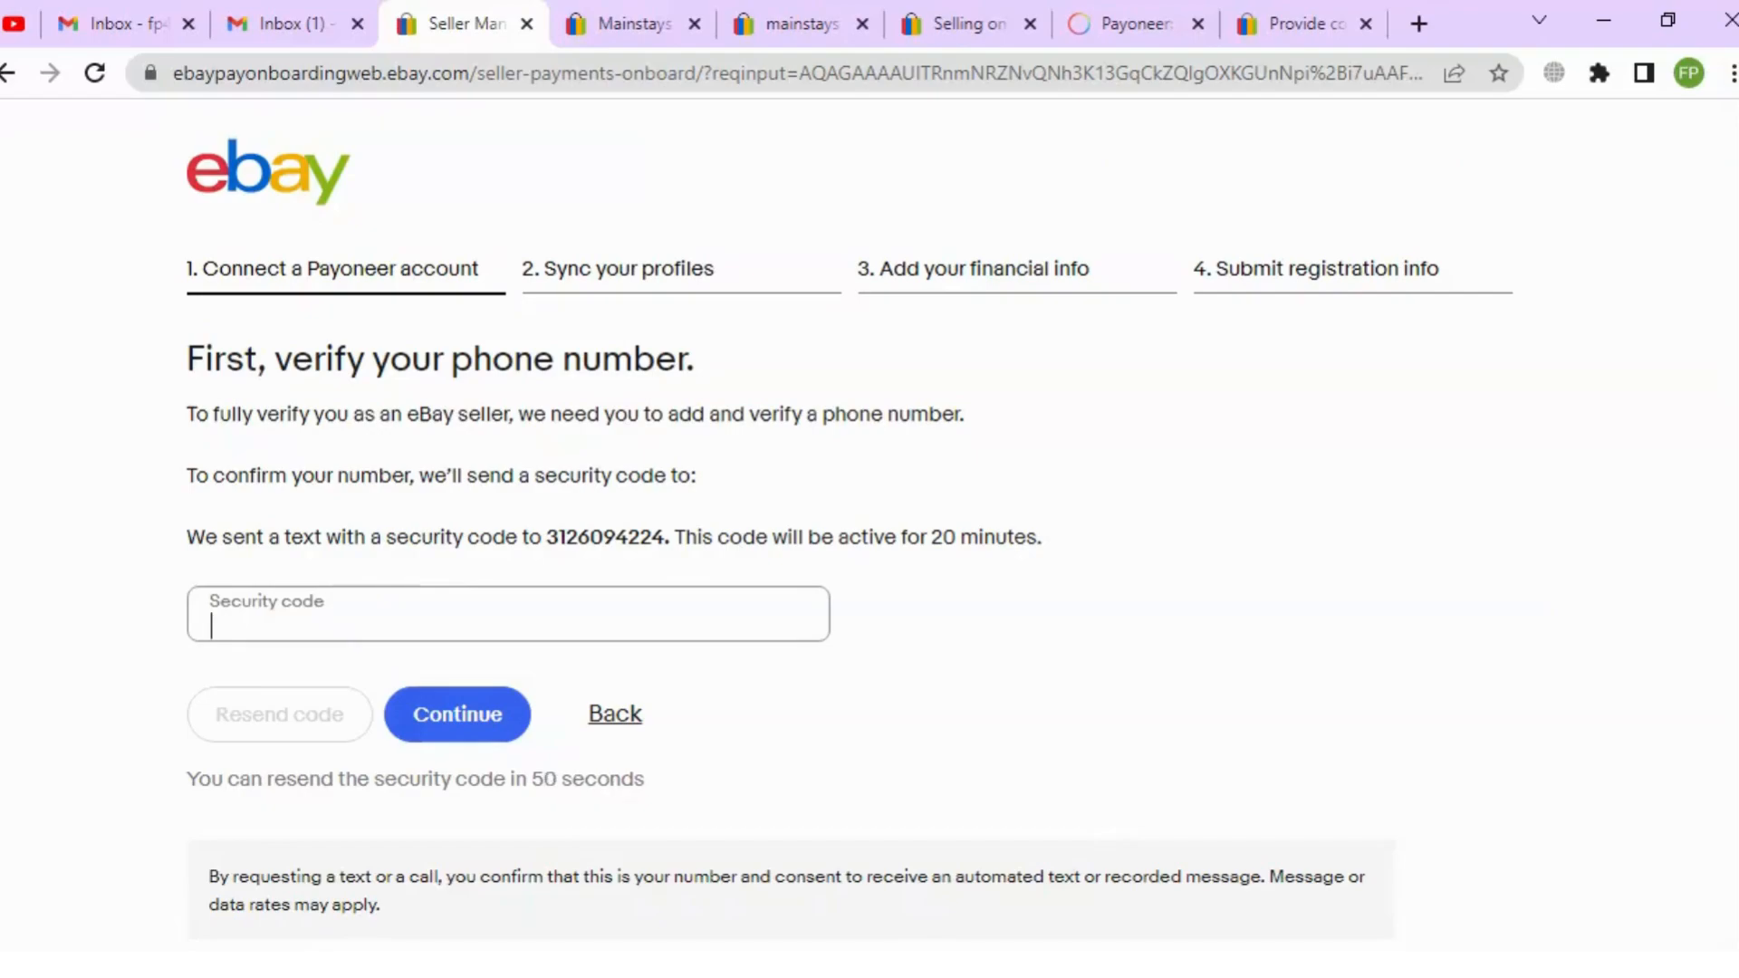
left_click(477, 725)
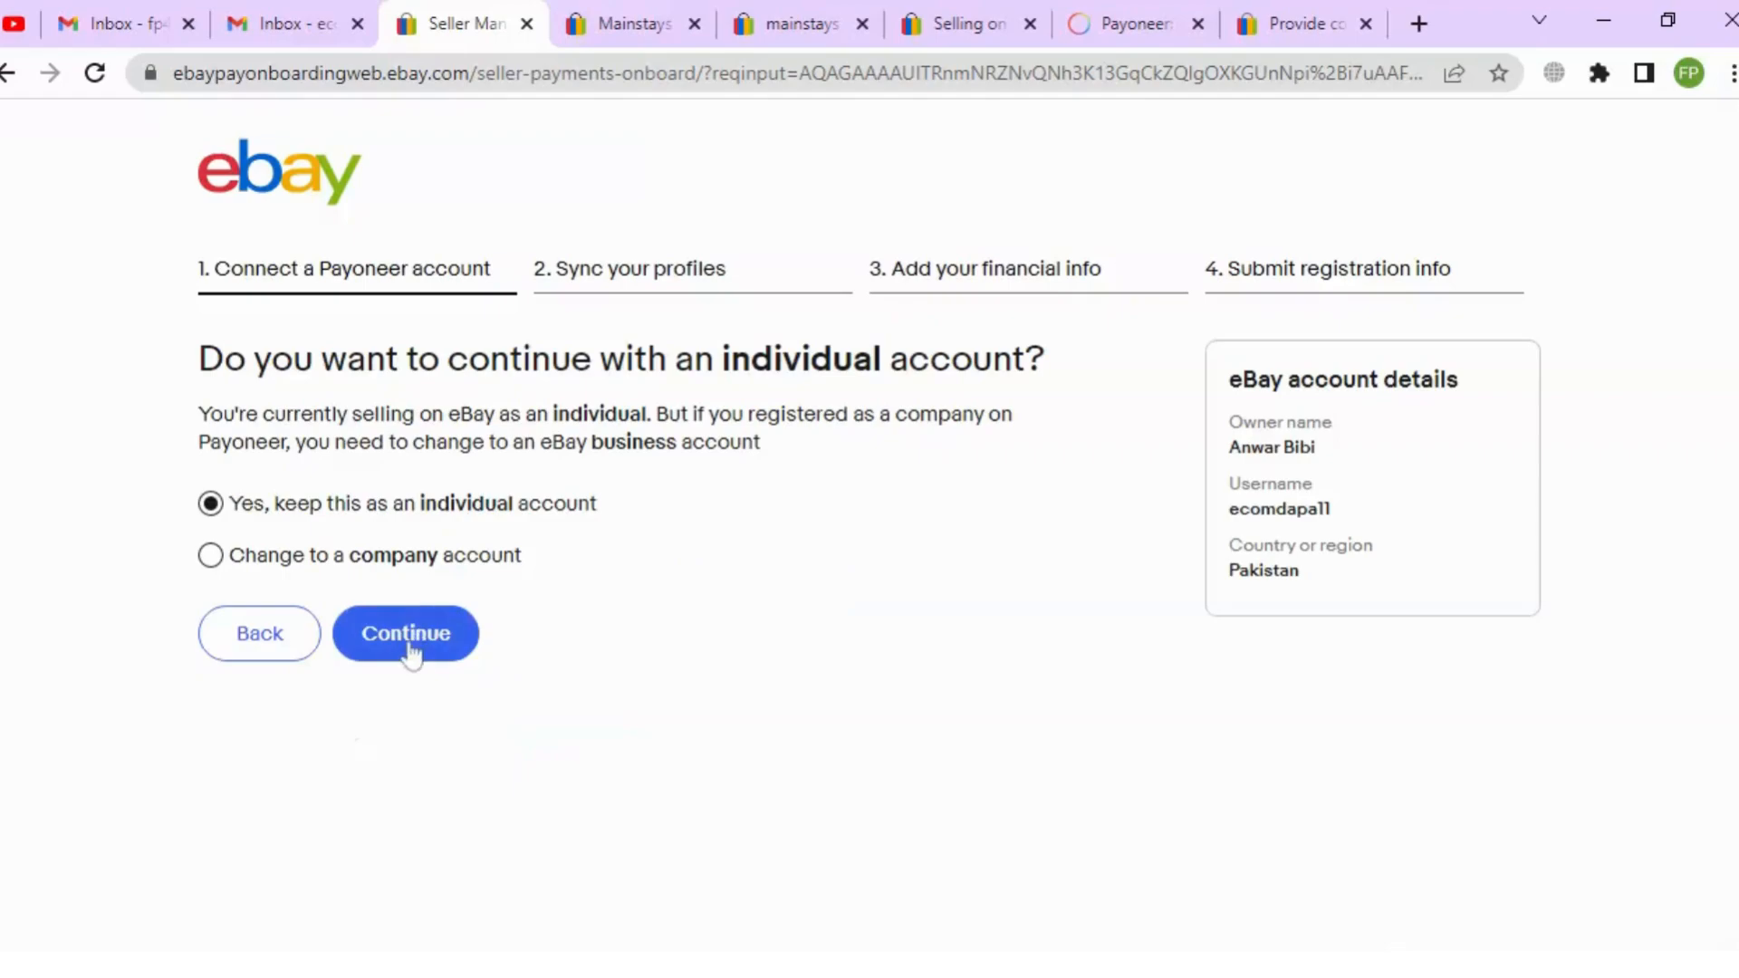
Keep the account as an individual account and choose to sign in with an existing Payoneer account
left_click(412, 651)
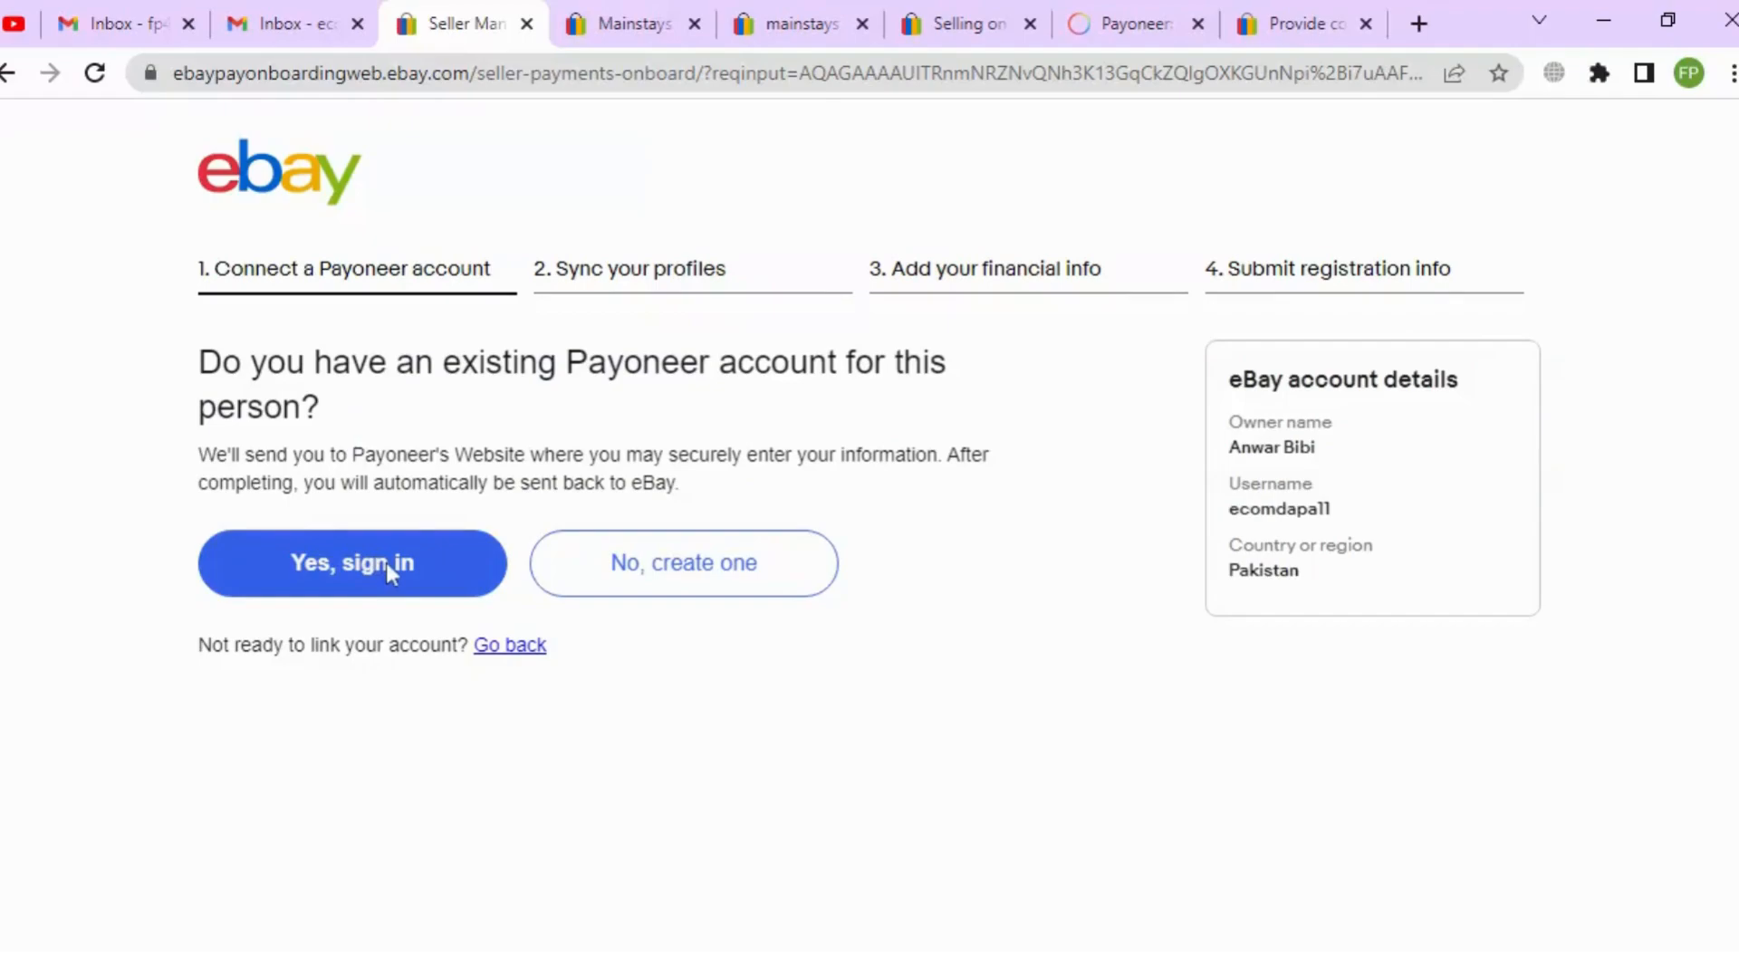
left_click(386, 563)
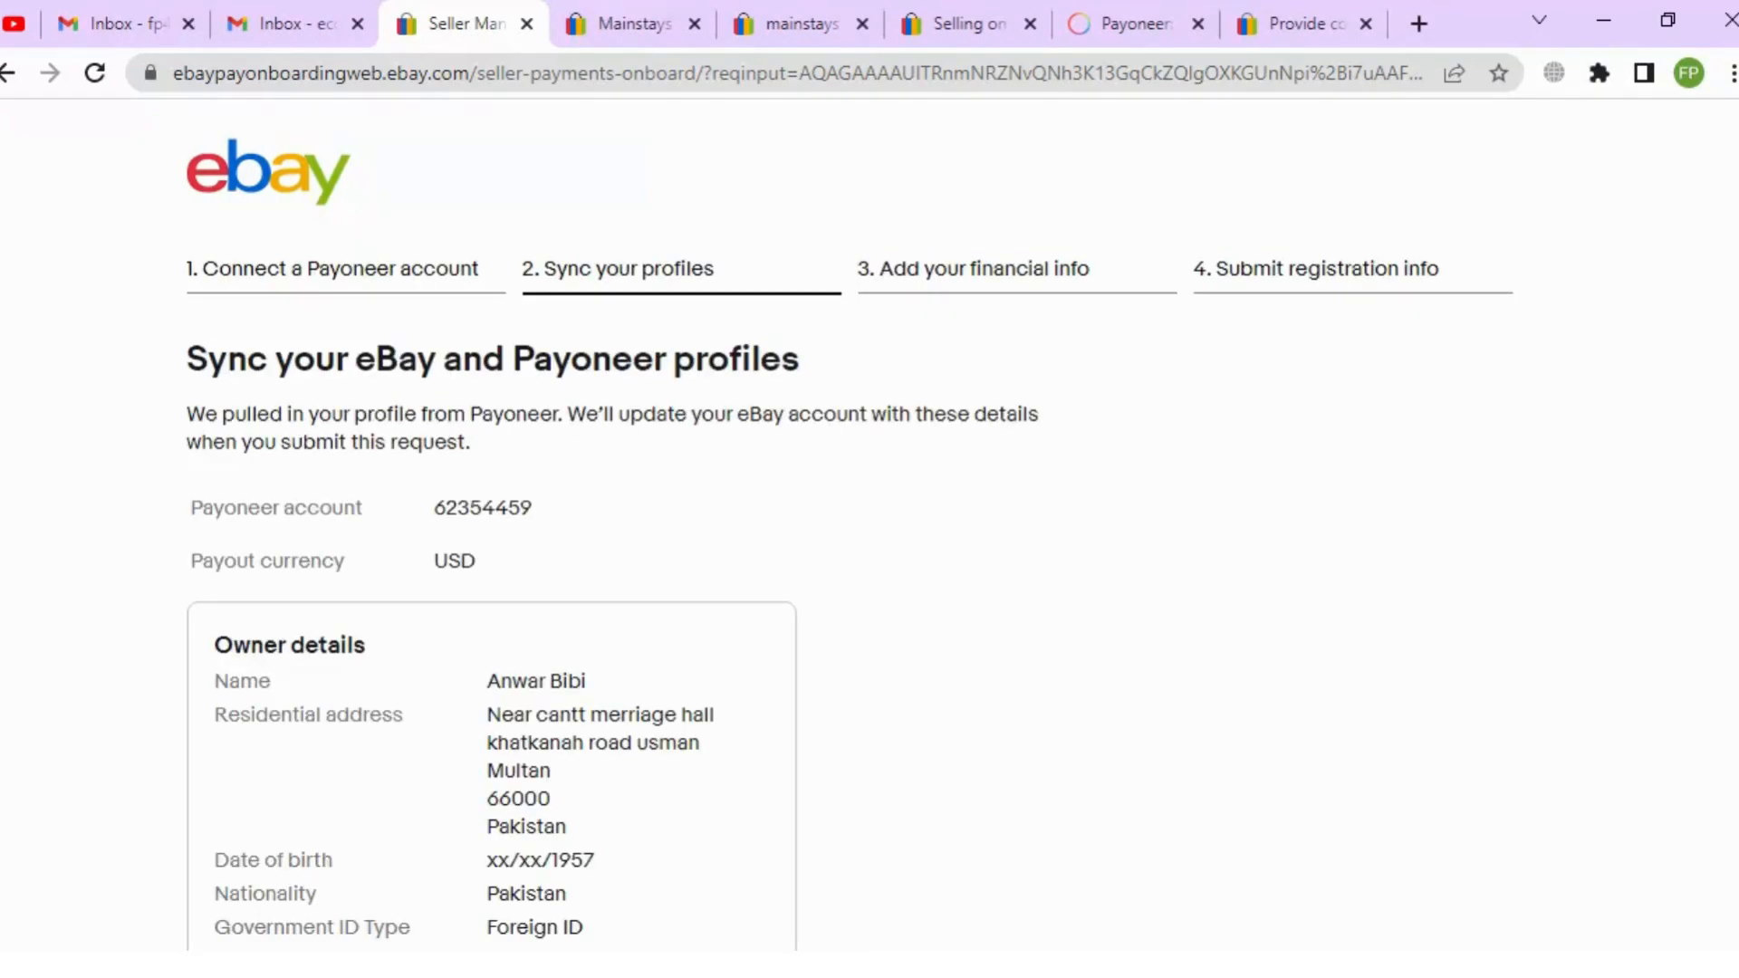
Review the synced Payoneer account and owner details on the profile sync page
scroll(204, 634, "down", 7)
scroll(462, 593, "up", 5)
scroll(469, 598, "up", 2)
left_click_drag(187, 287, 864, 342)
left_click(810, 294)
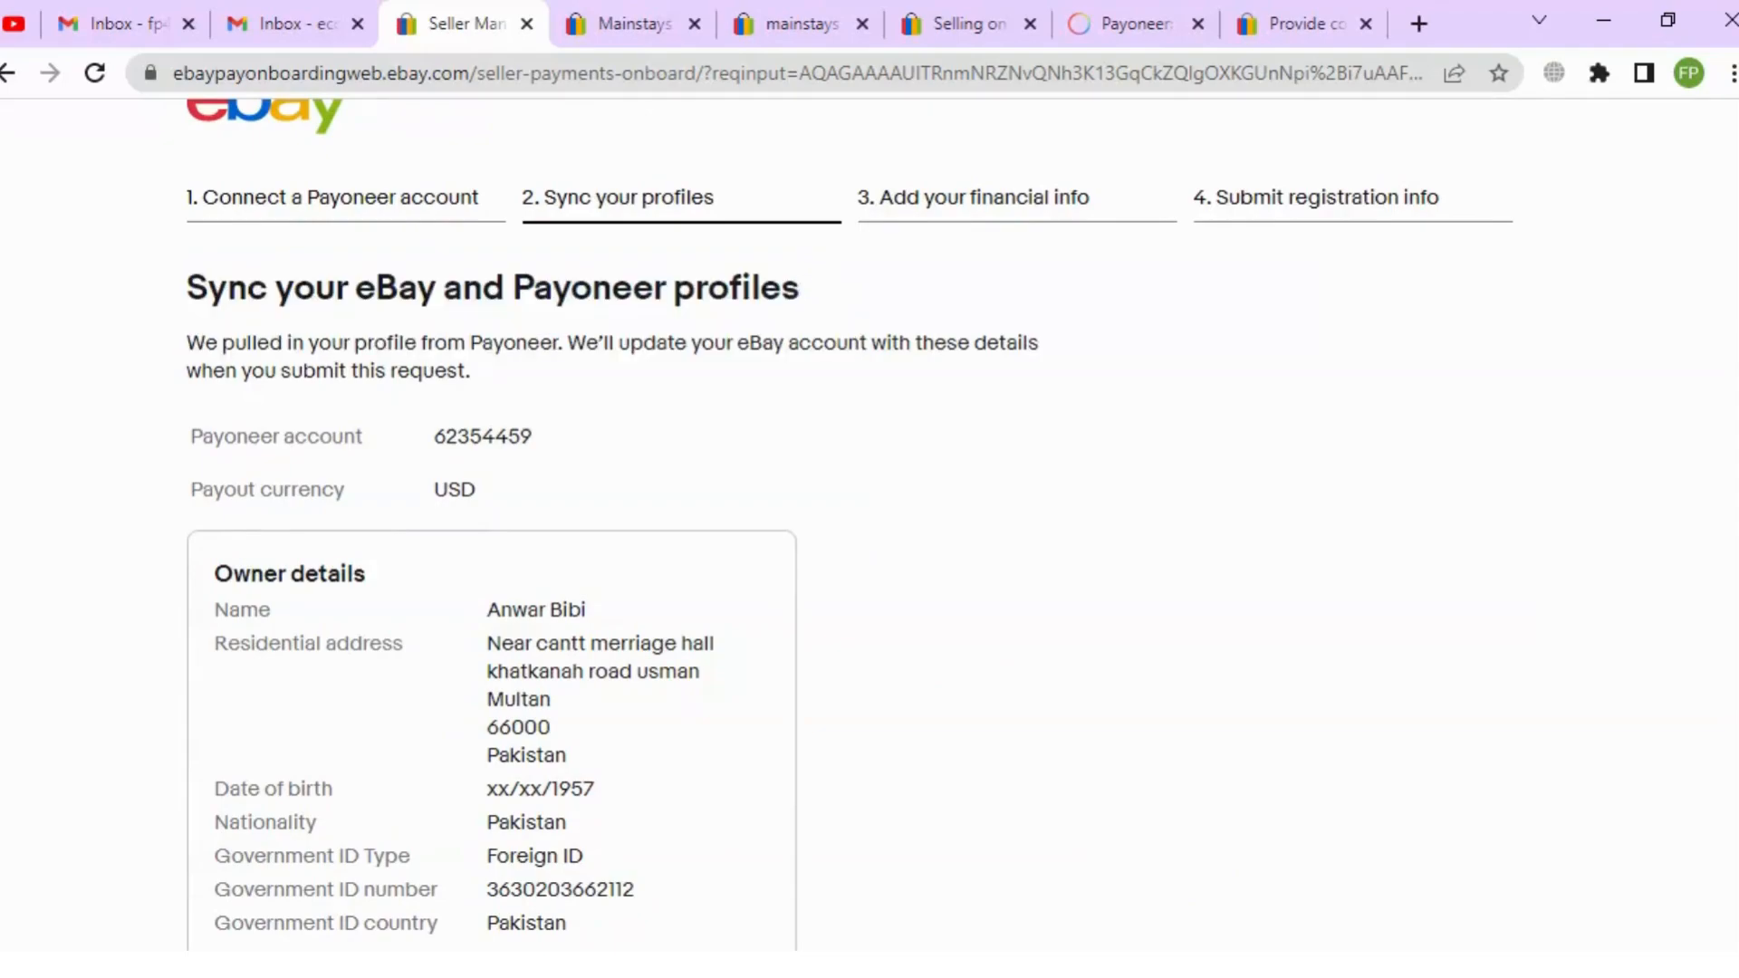
scroll(737, 423, "down", 6)
left_click_drag(559, 398, 498, 265)
scroll(568, 462, "up", 3)
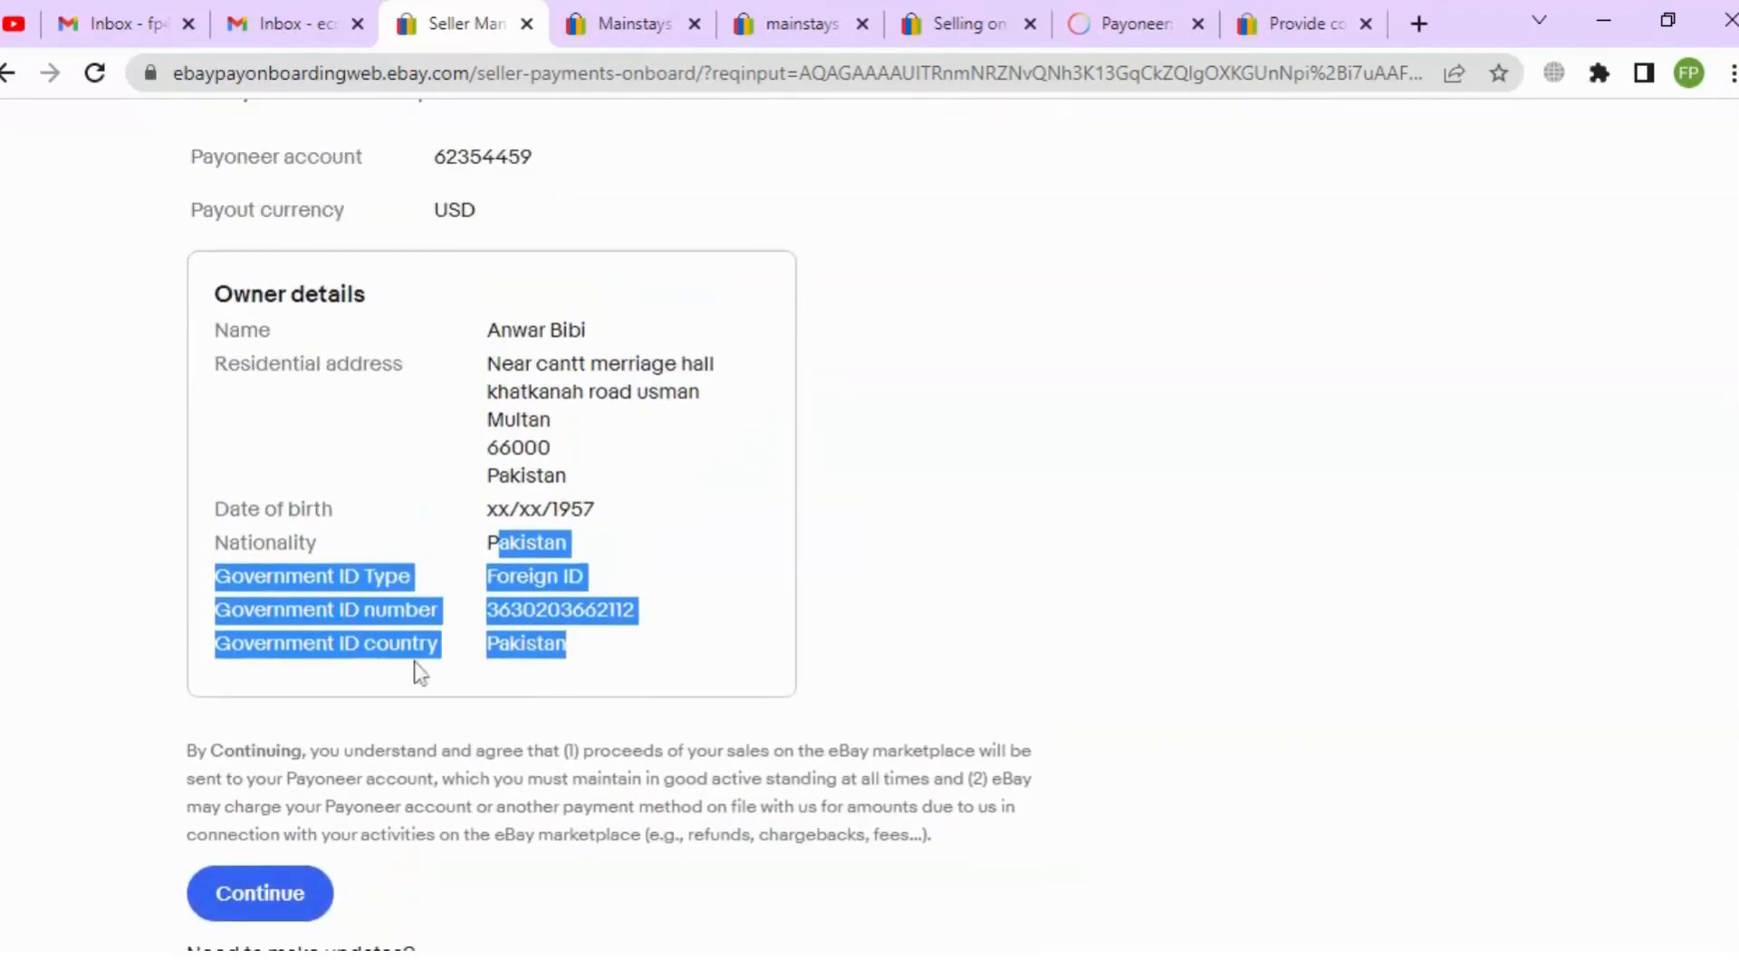
Confirm the synced profiles and add a card for selling costs, starting with the card number
left_click(246, 896)
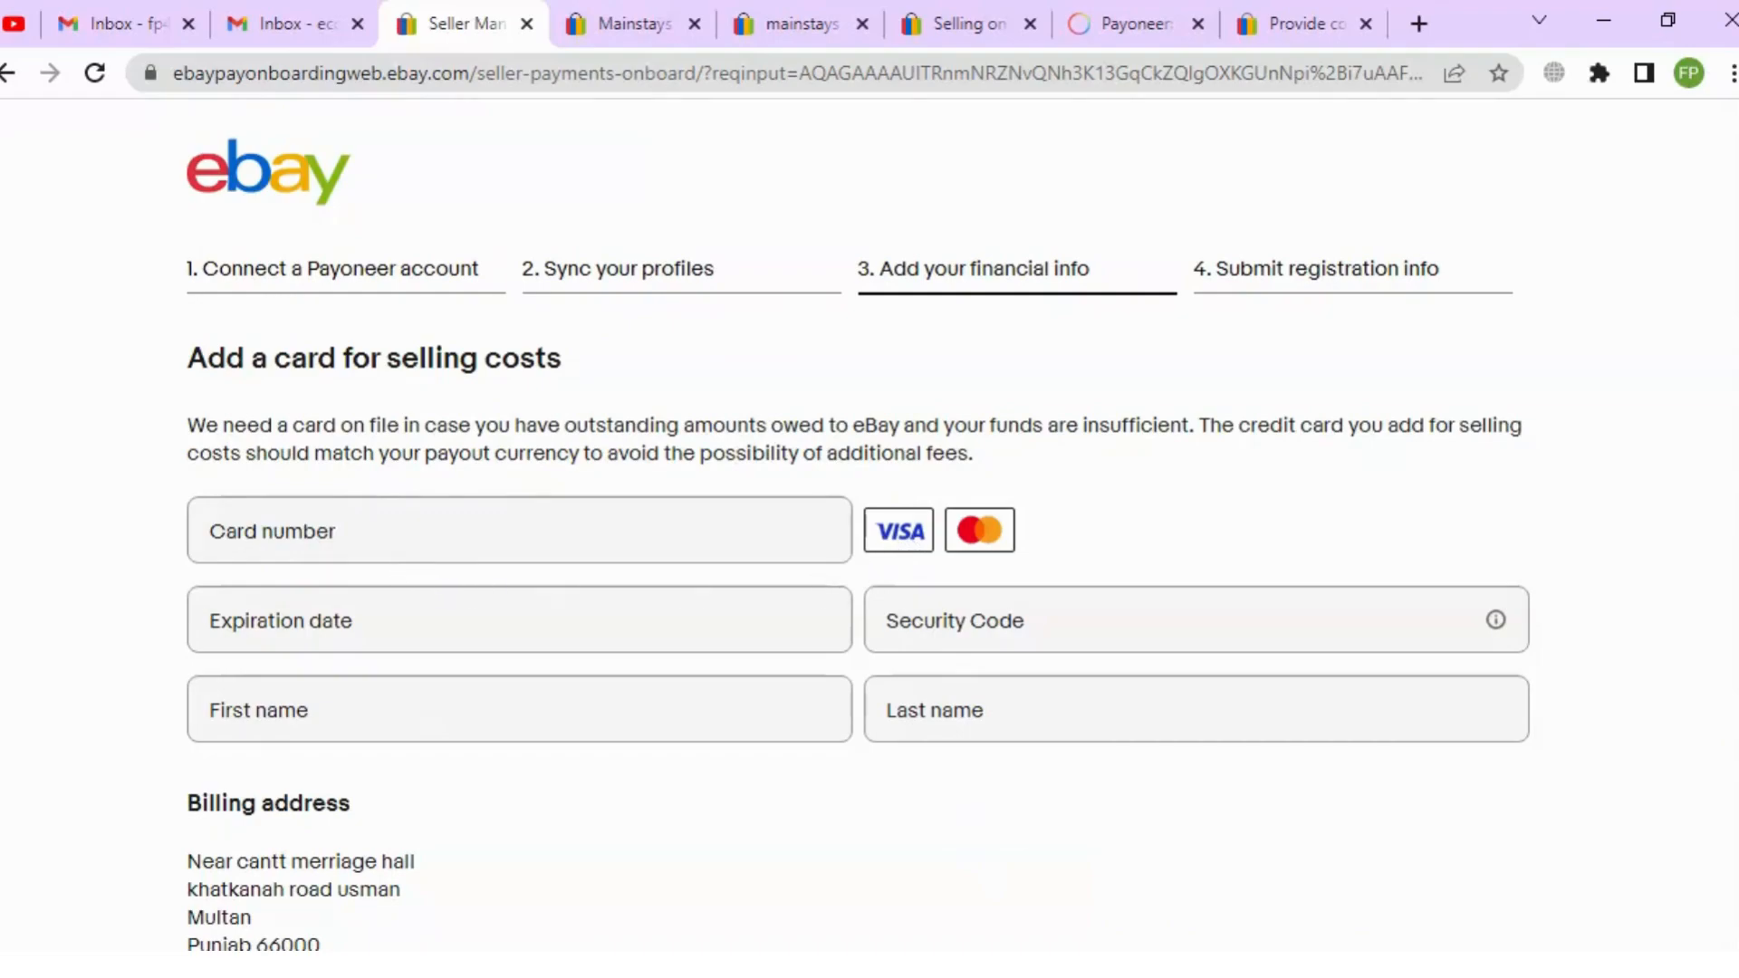
left_click(214, 540)
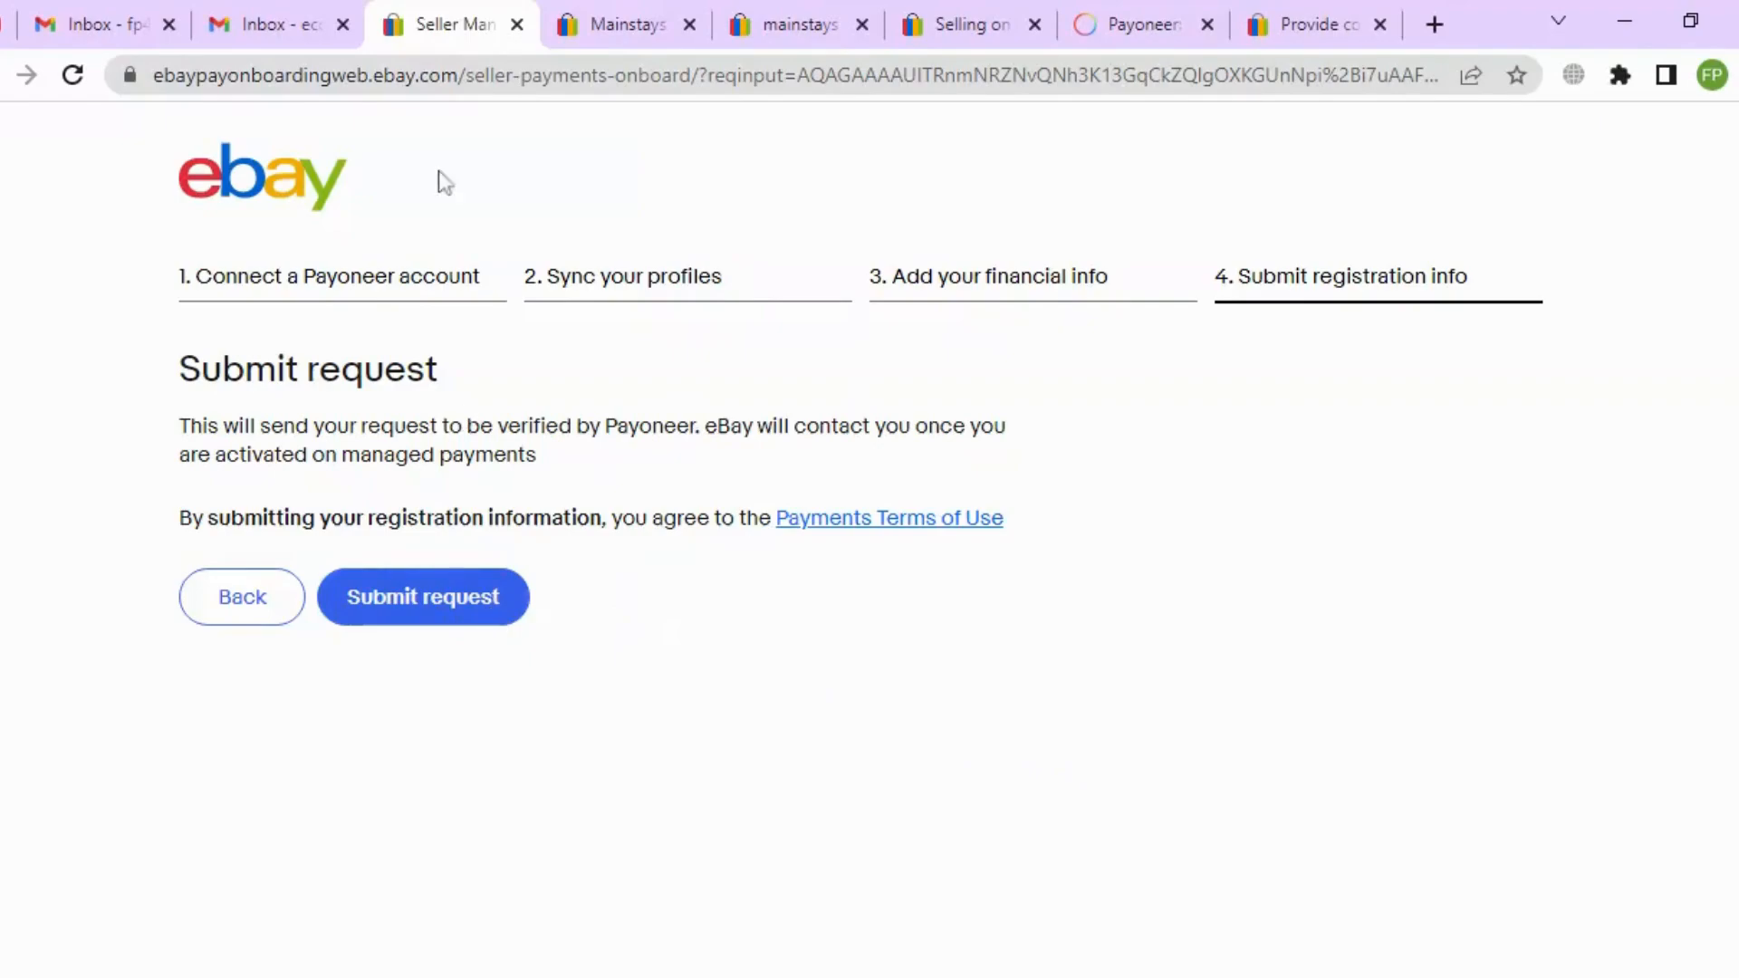
left_click(625, 24)
scroll(350, 299, "up", 2)
scroll(330, 263, "up", 20)
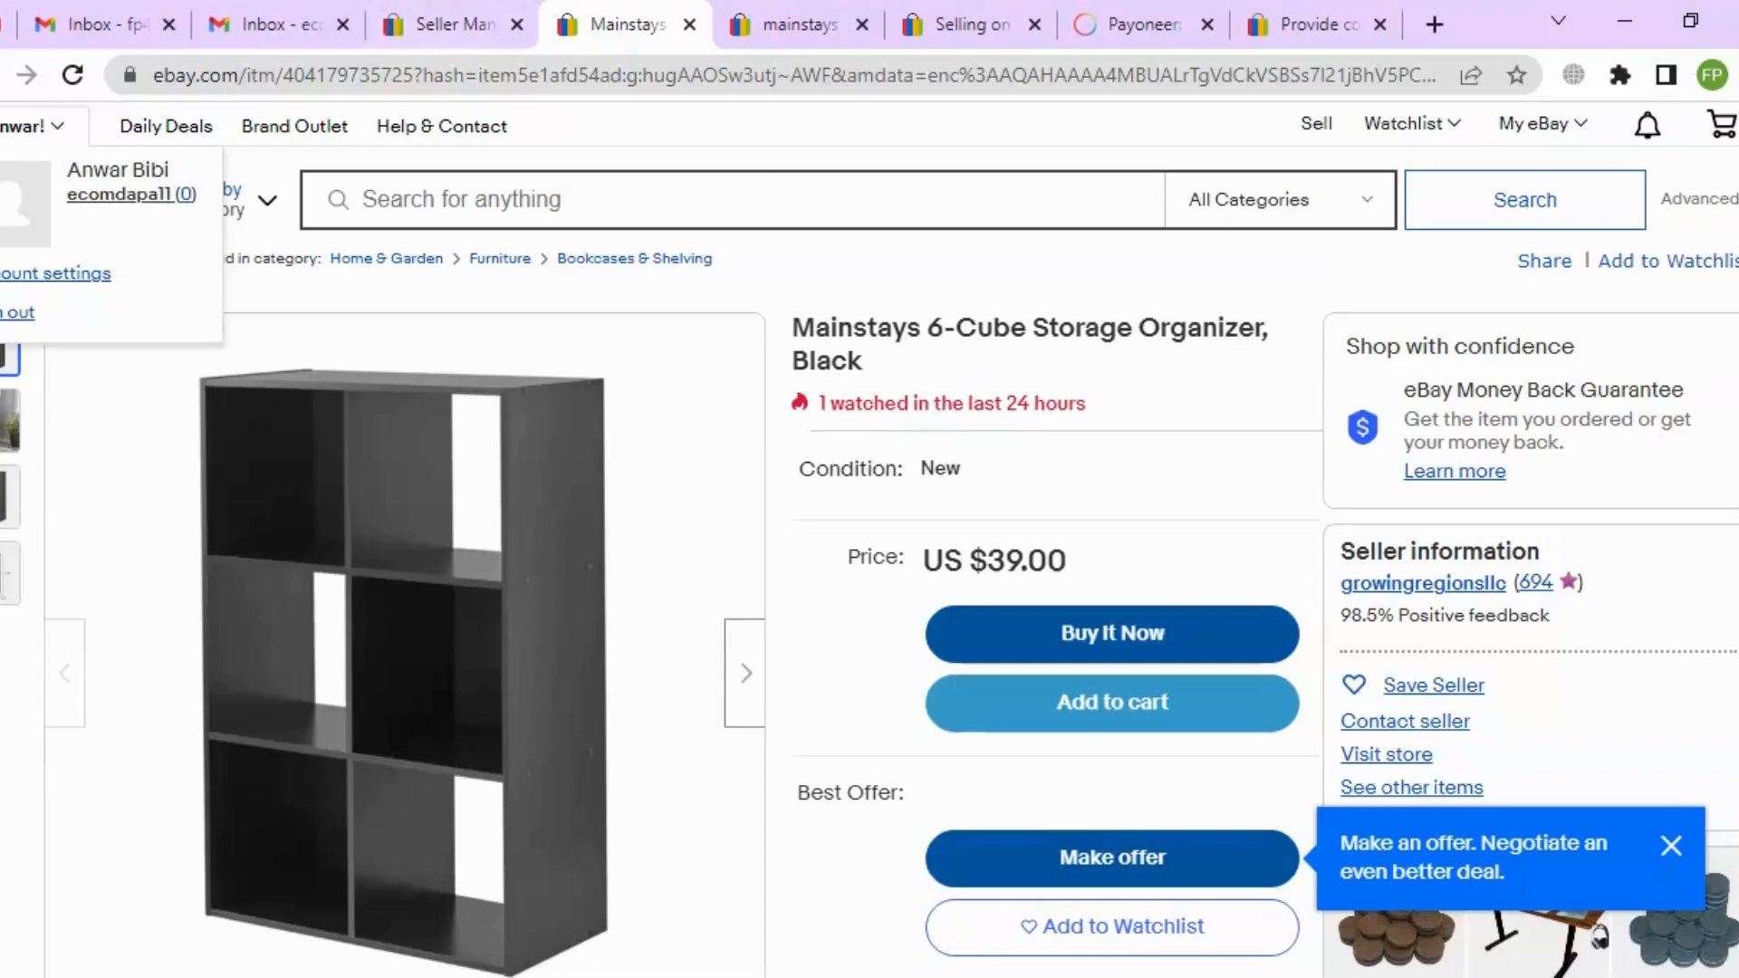
left_click(520, 12)
left_click(625, 25)
mouse_move(1540, 127)
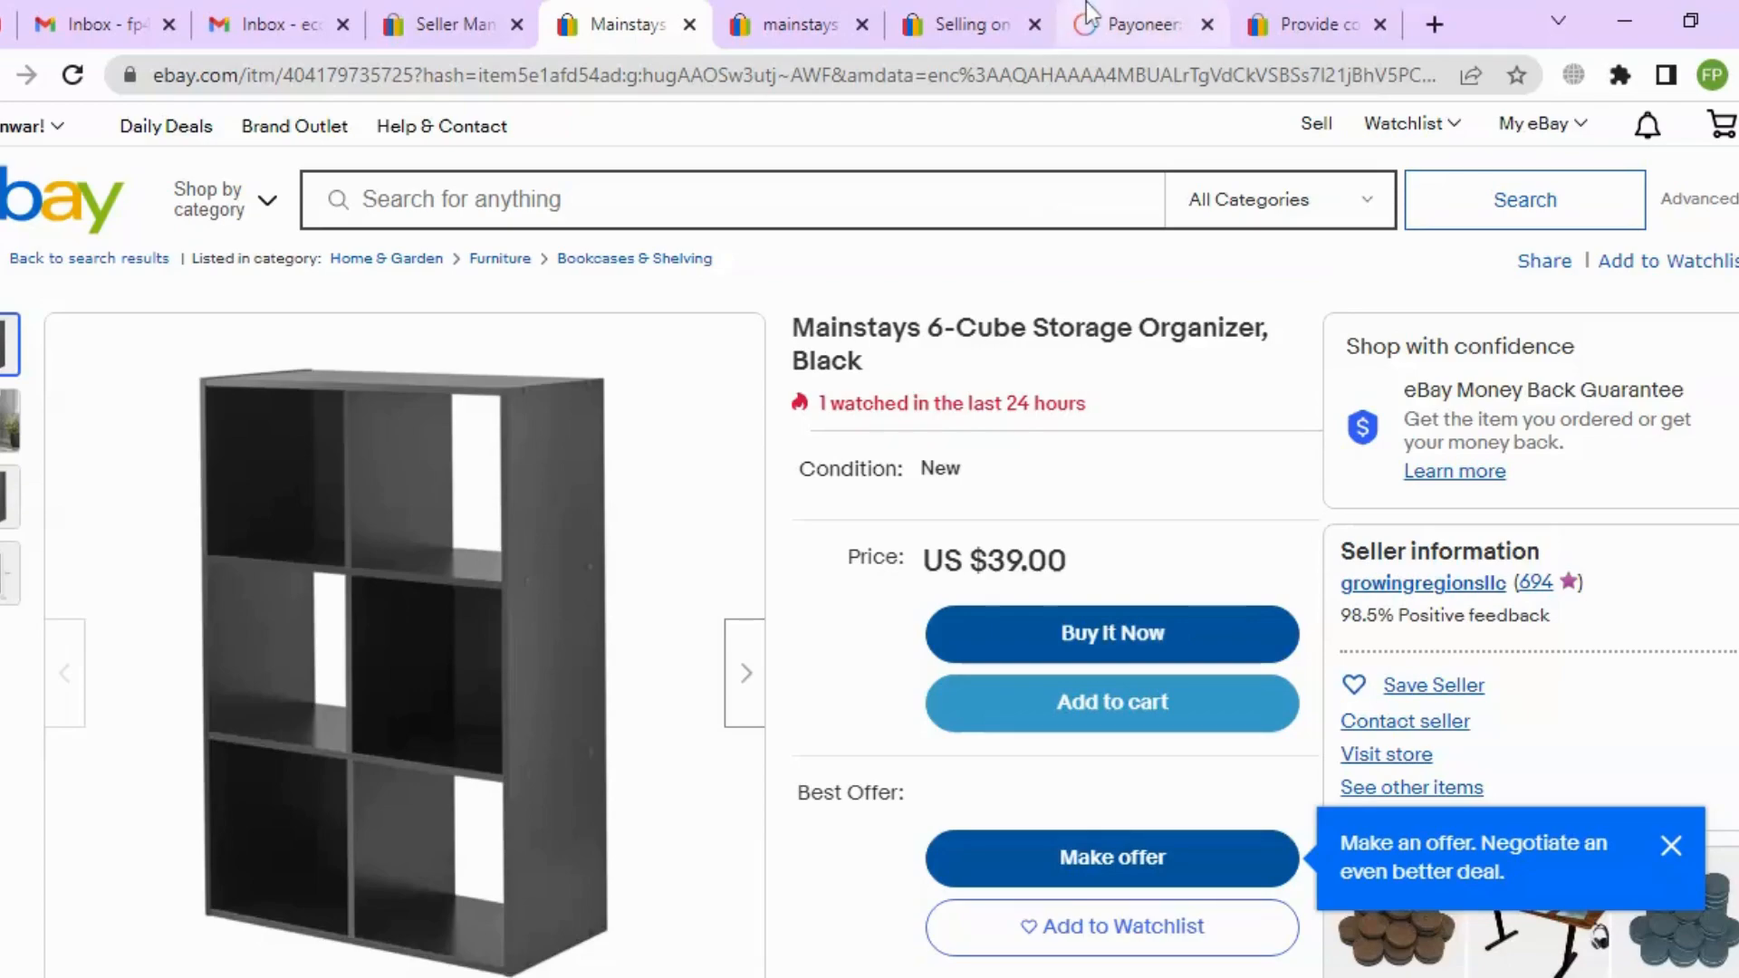
left_click(1133, 27)
left_click(1290, 20)
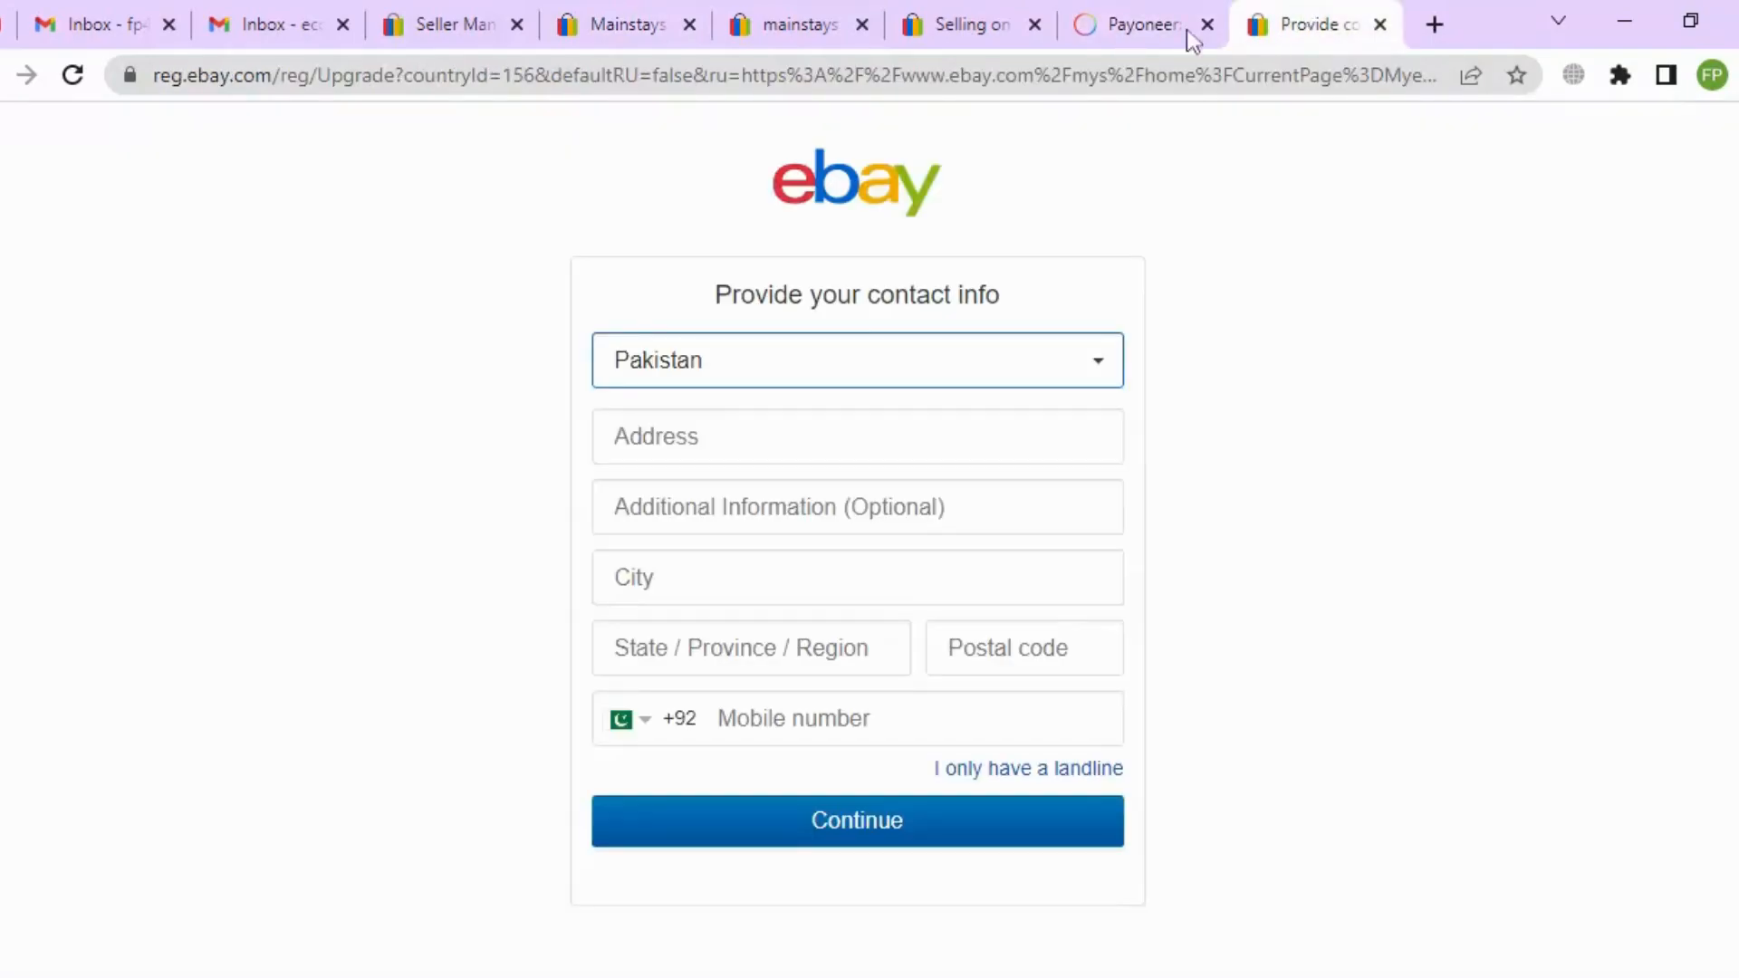
left_click(735, 12)
left_click(580, 16)
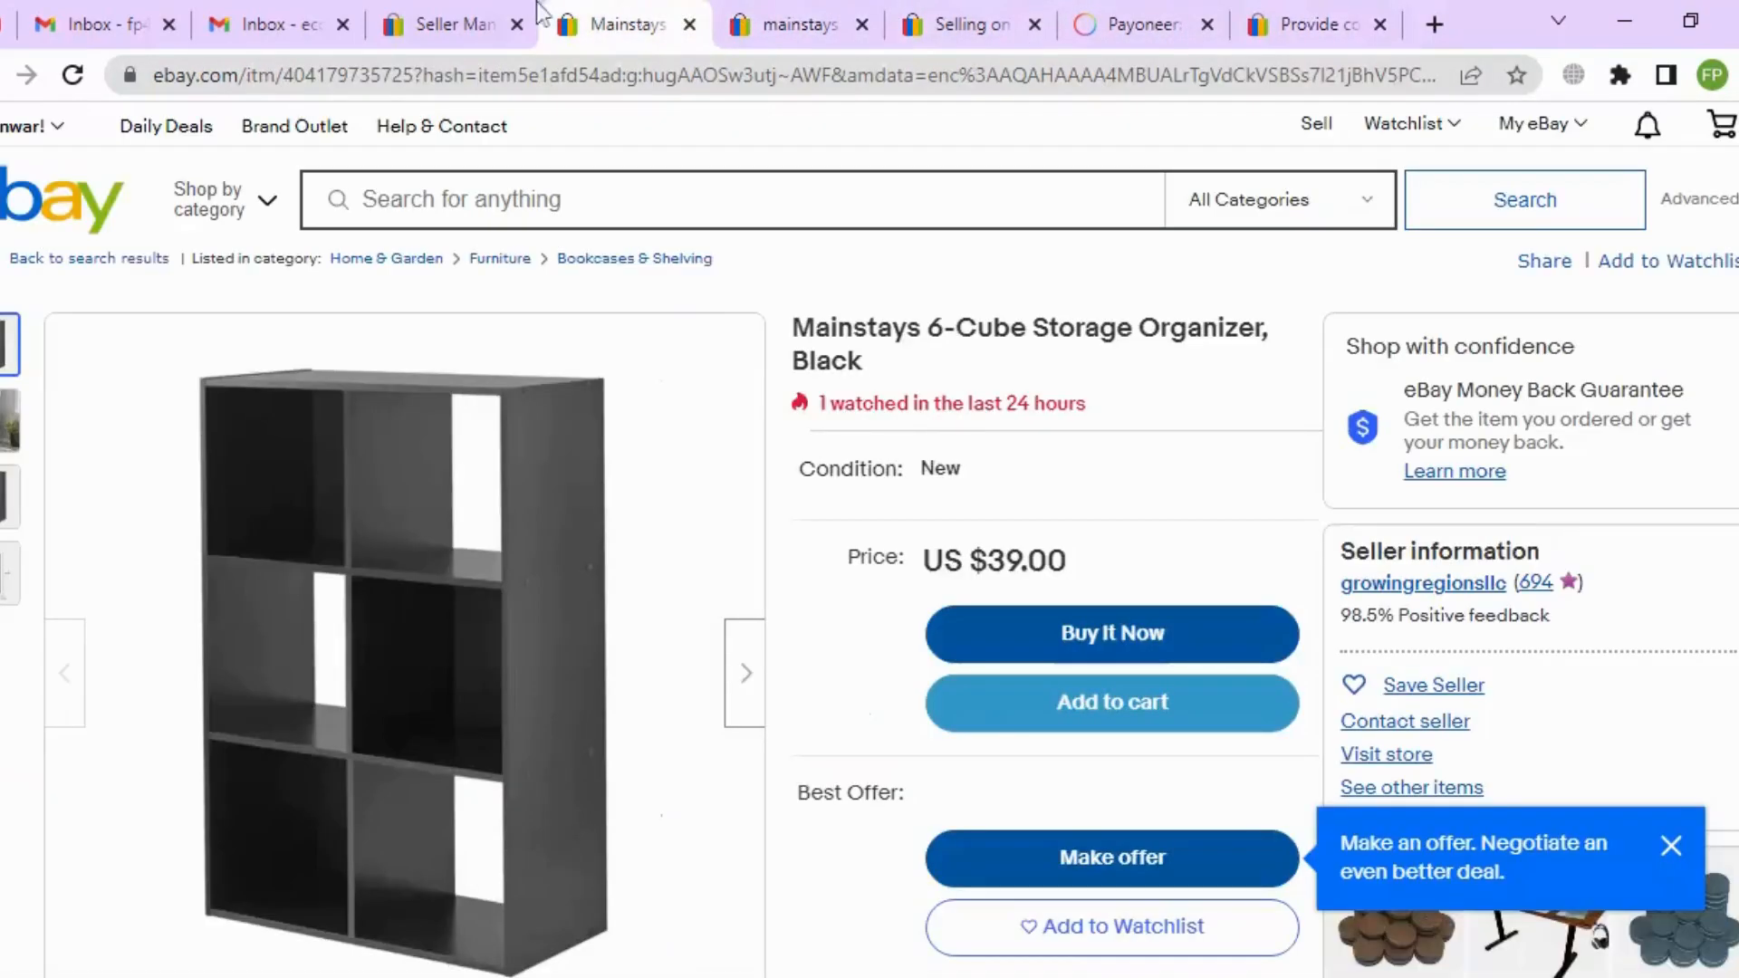
left_click(486, 3)
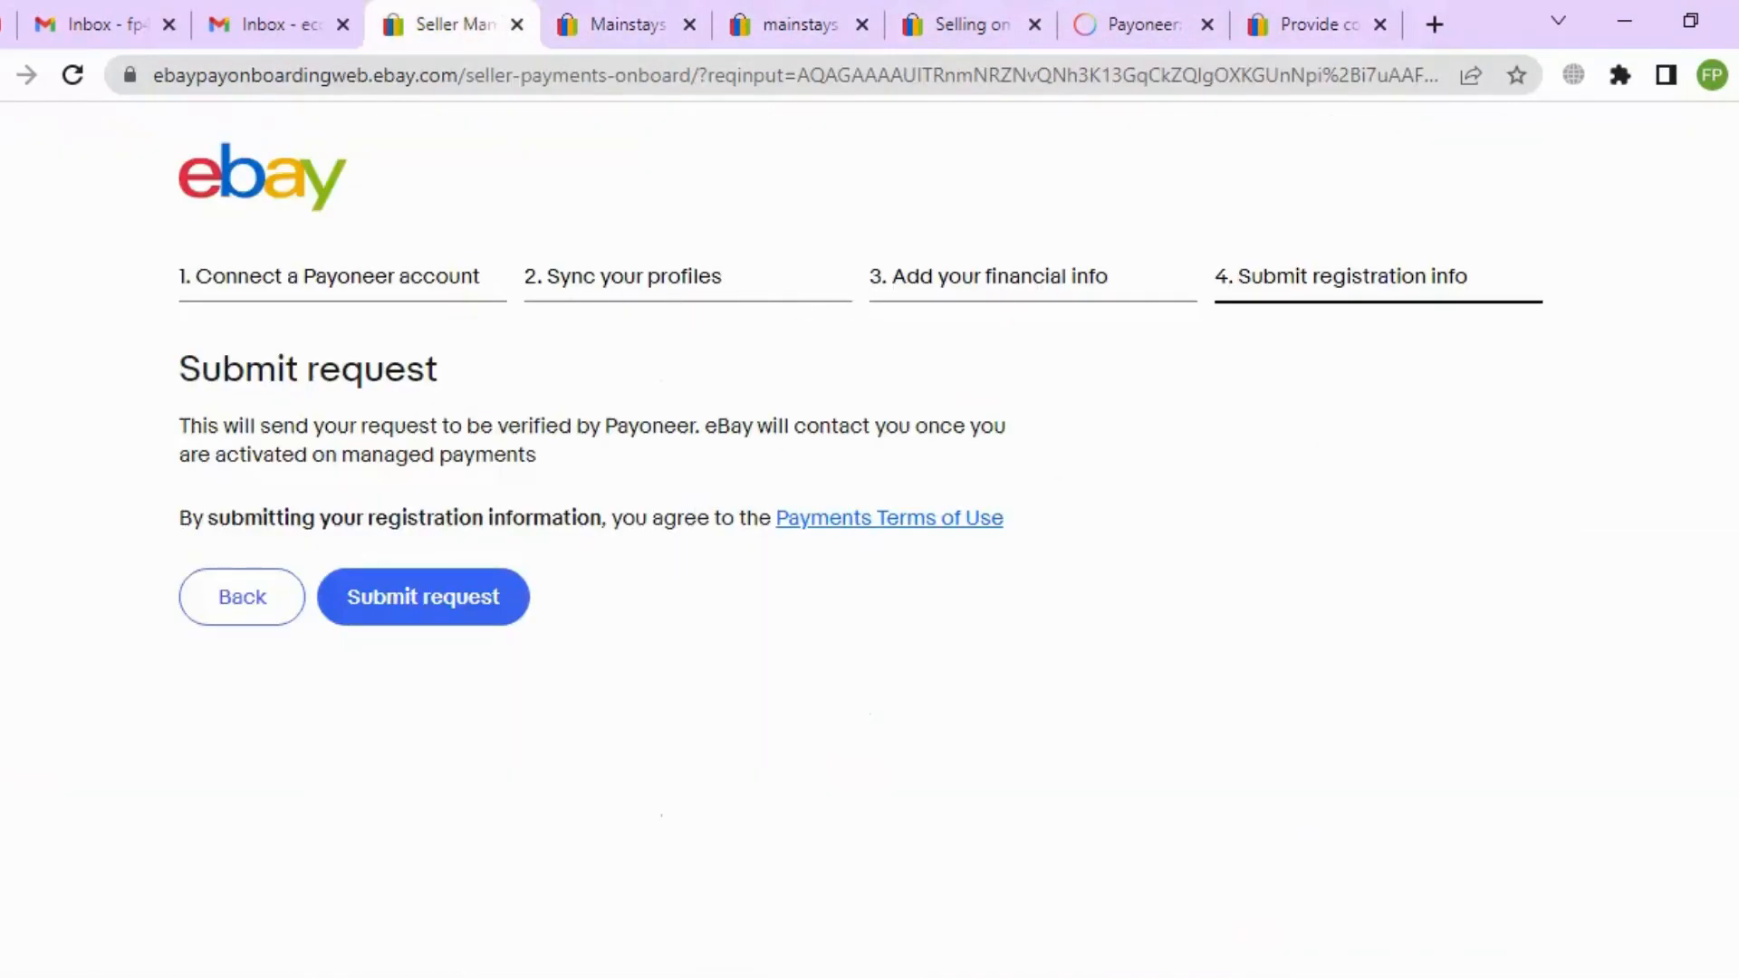
Submit the Payoneer registration request
left_click_drag(273, 276, 649, 276)
left_click(449, 276)
left_click(523, 276)
left_click(649, 276)
left_click_drag(889, 276, 1112, 277)
left_click(1278, 284)
left_click(433, 598)
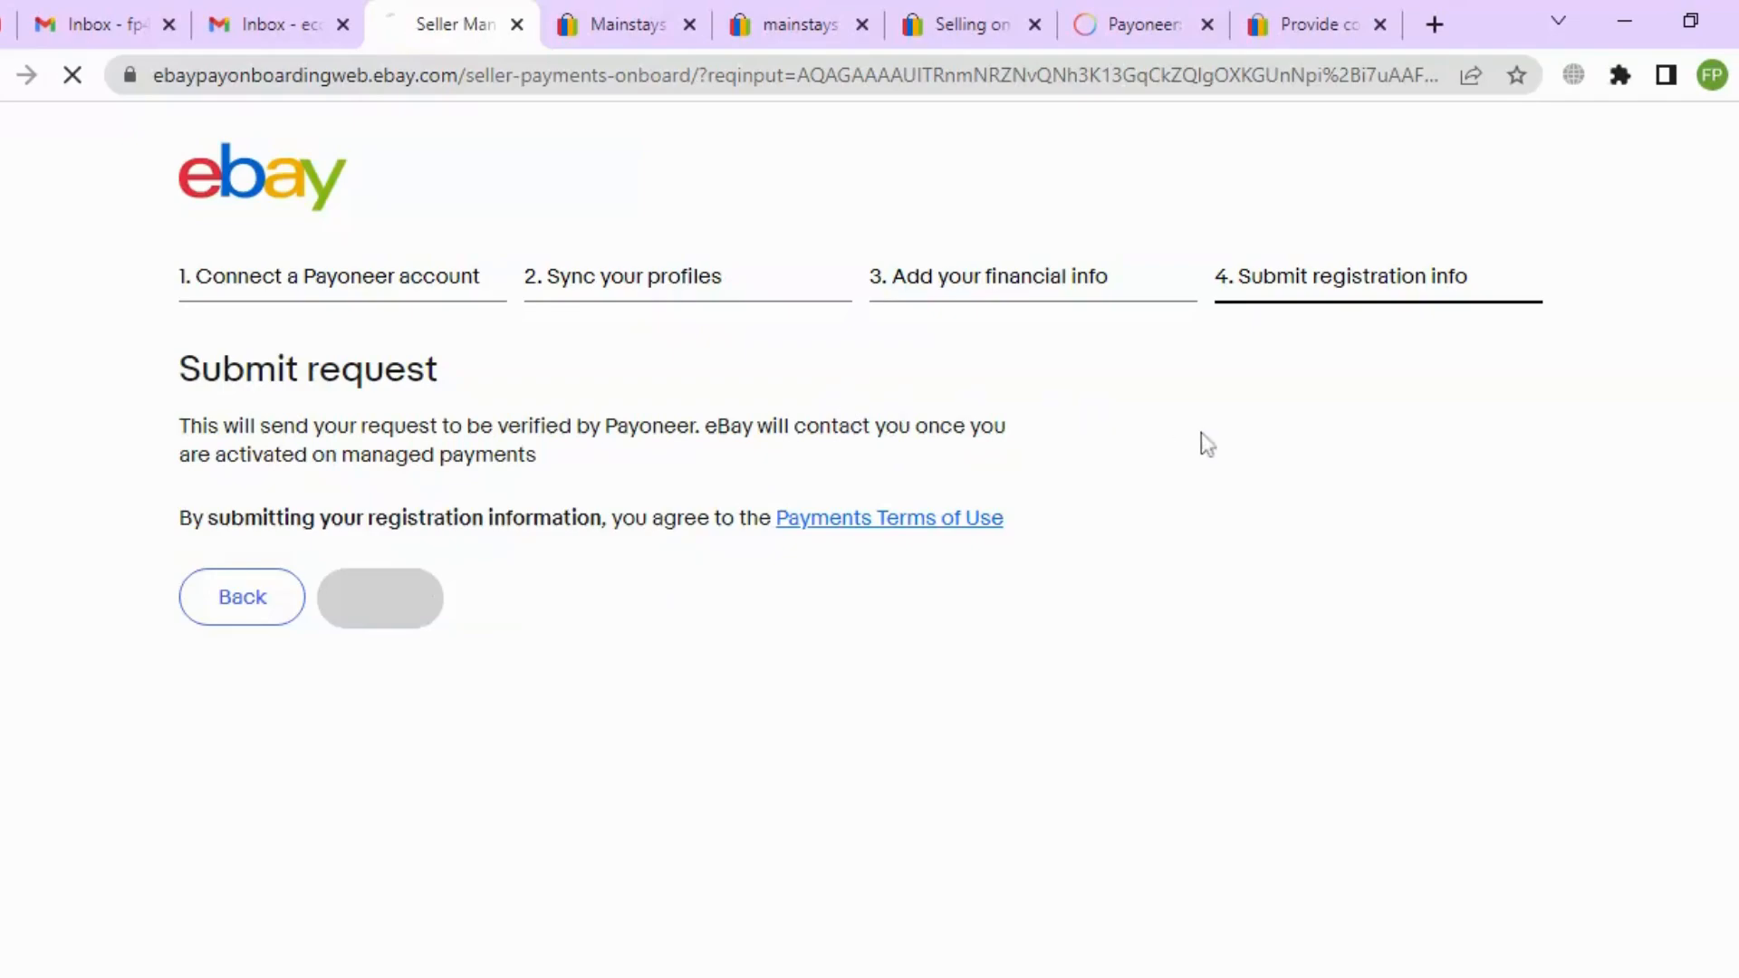
Proceed to complete verification from the onboarding success page
scroll(664, 404, "down", 3)
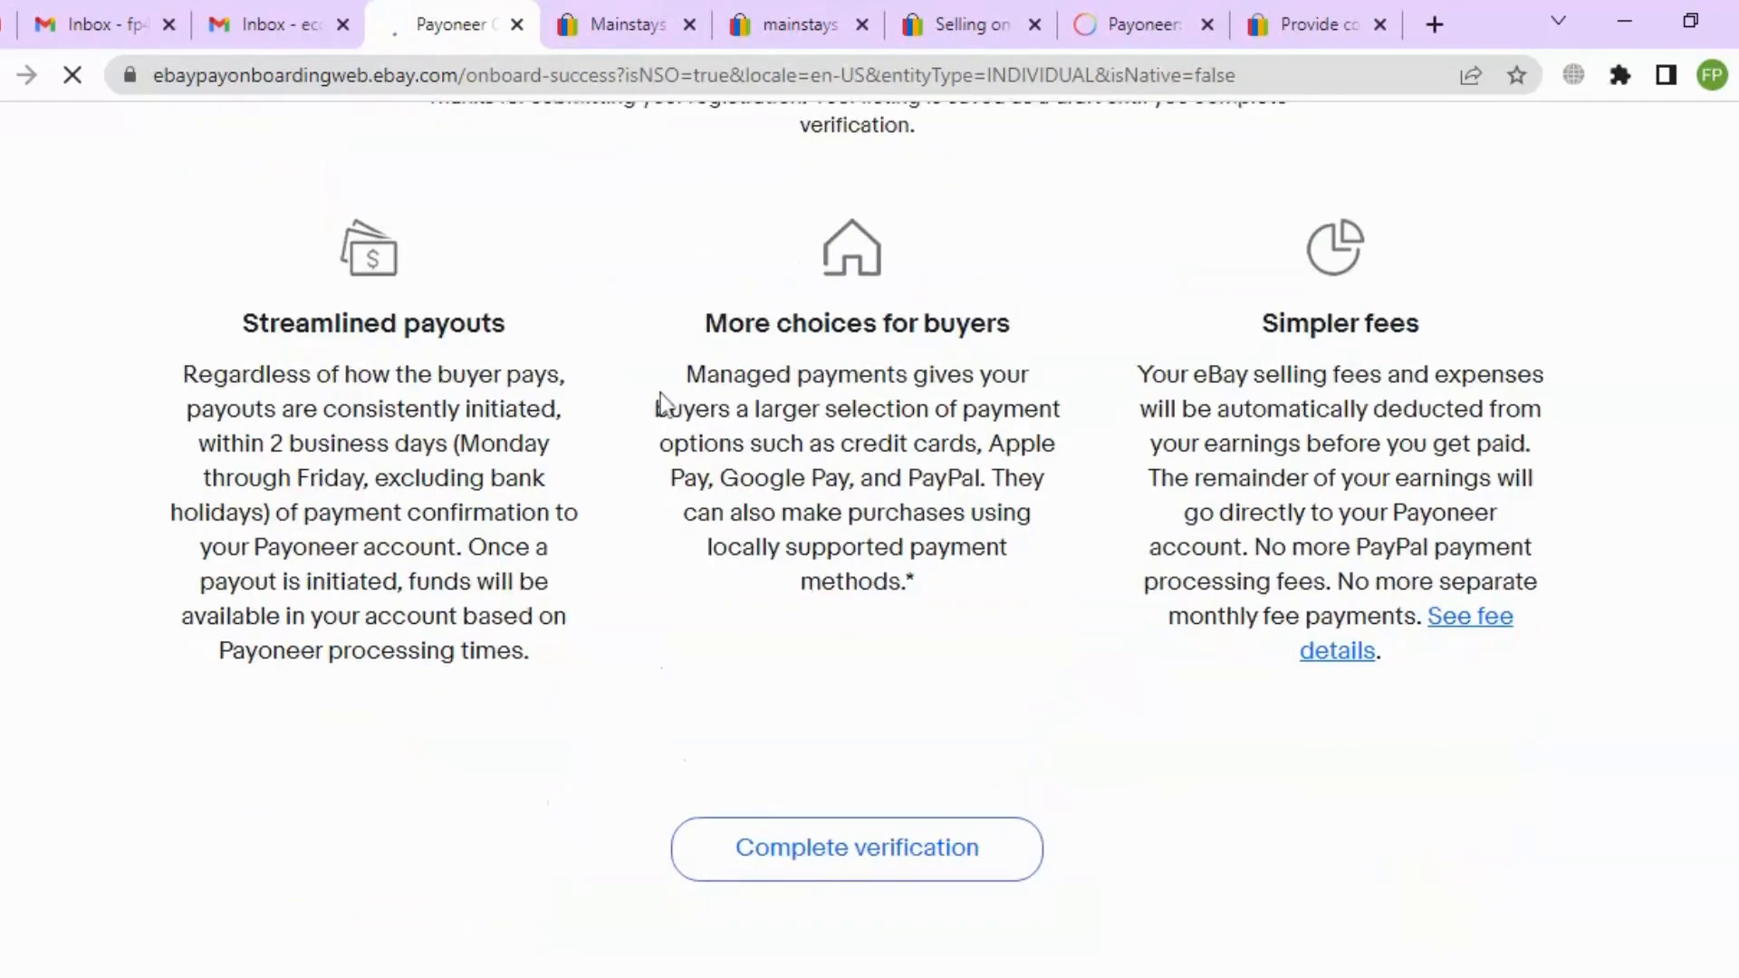
left_click(865, 856)
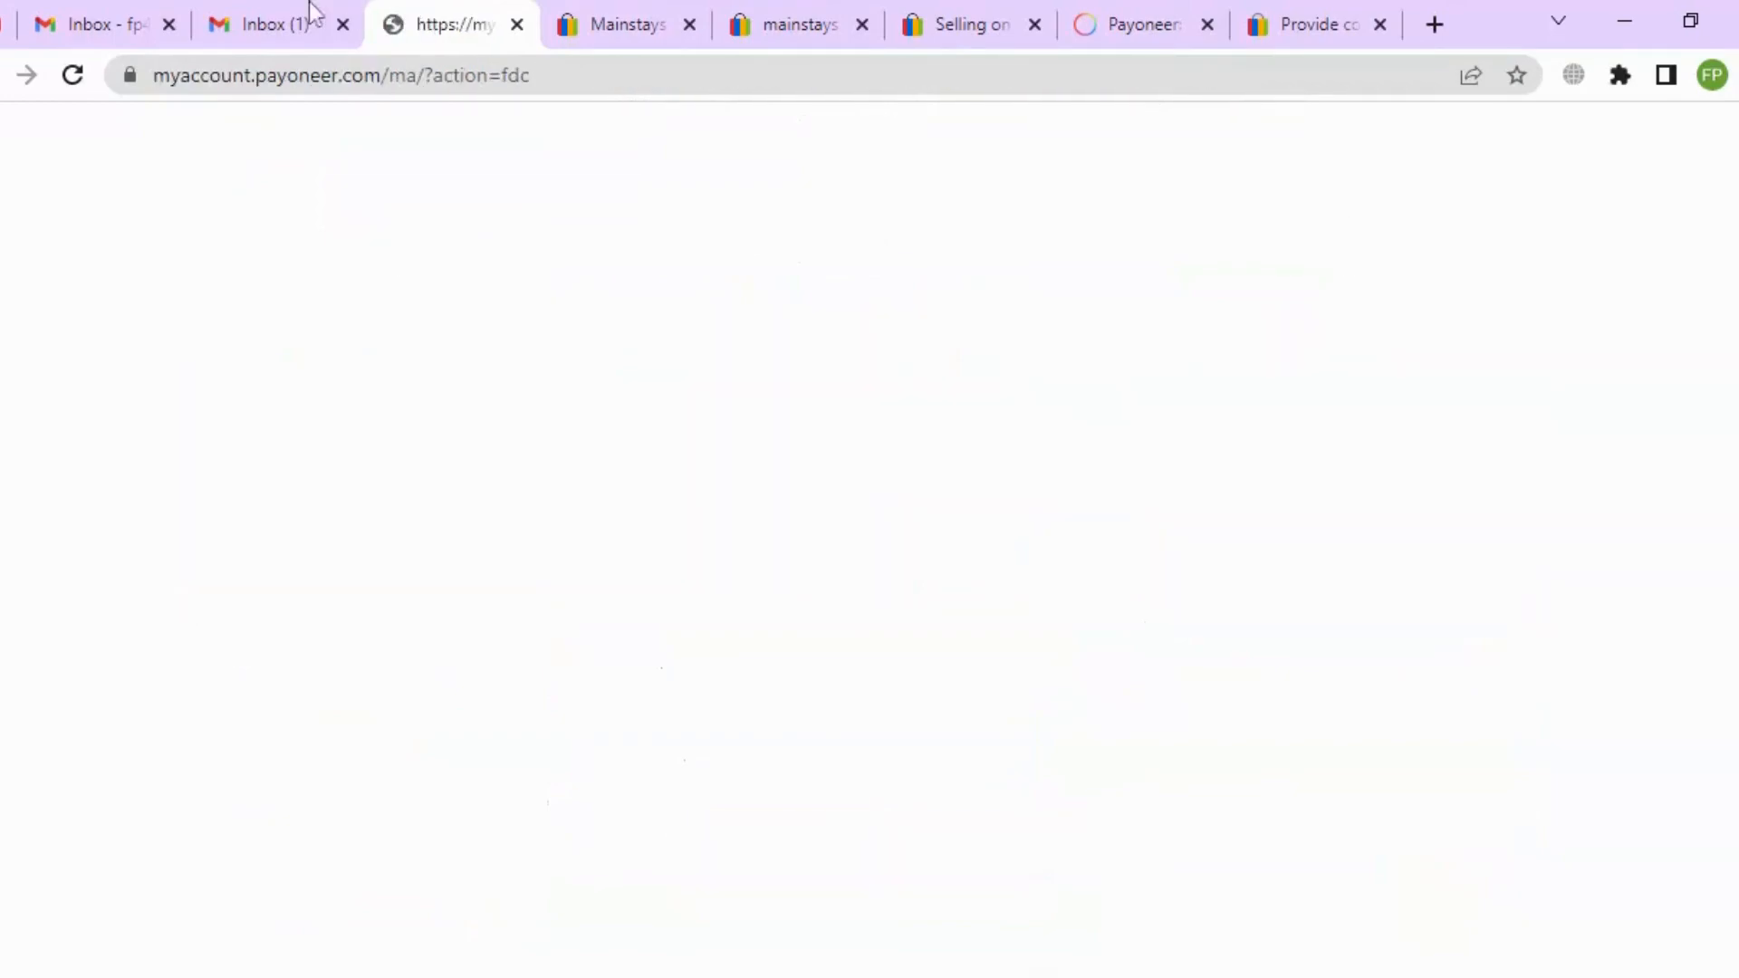
left_click(278, 21)
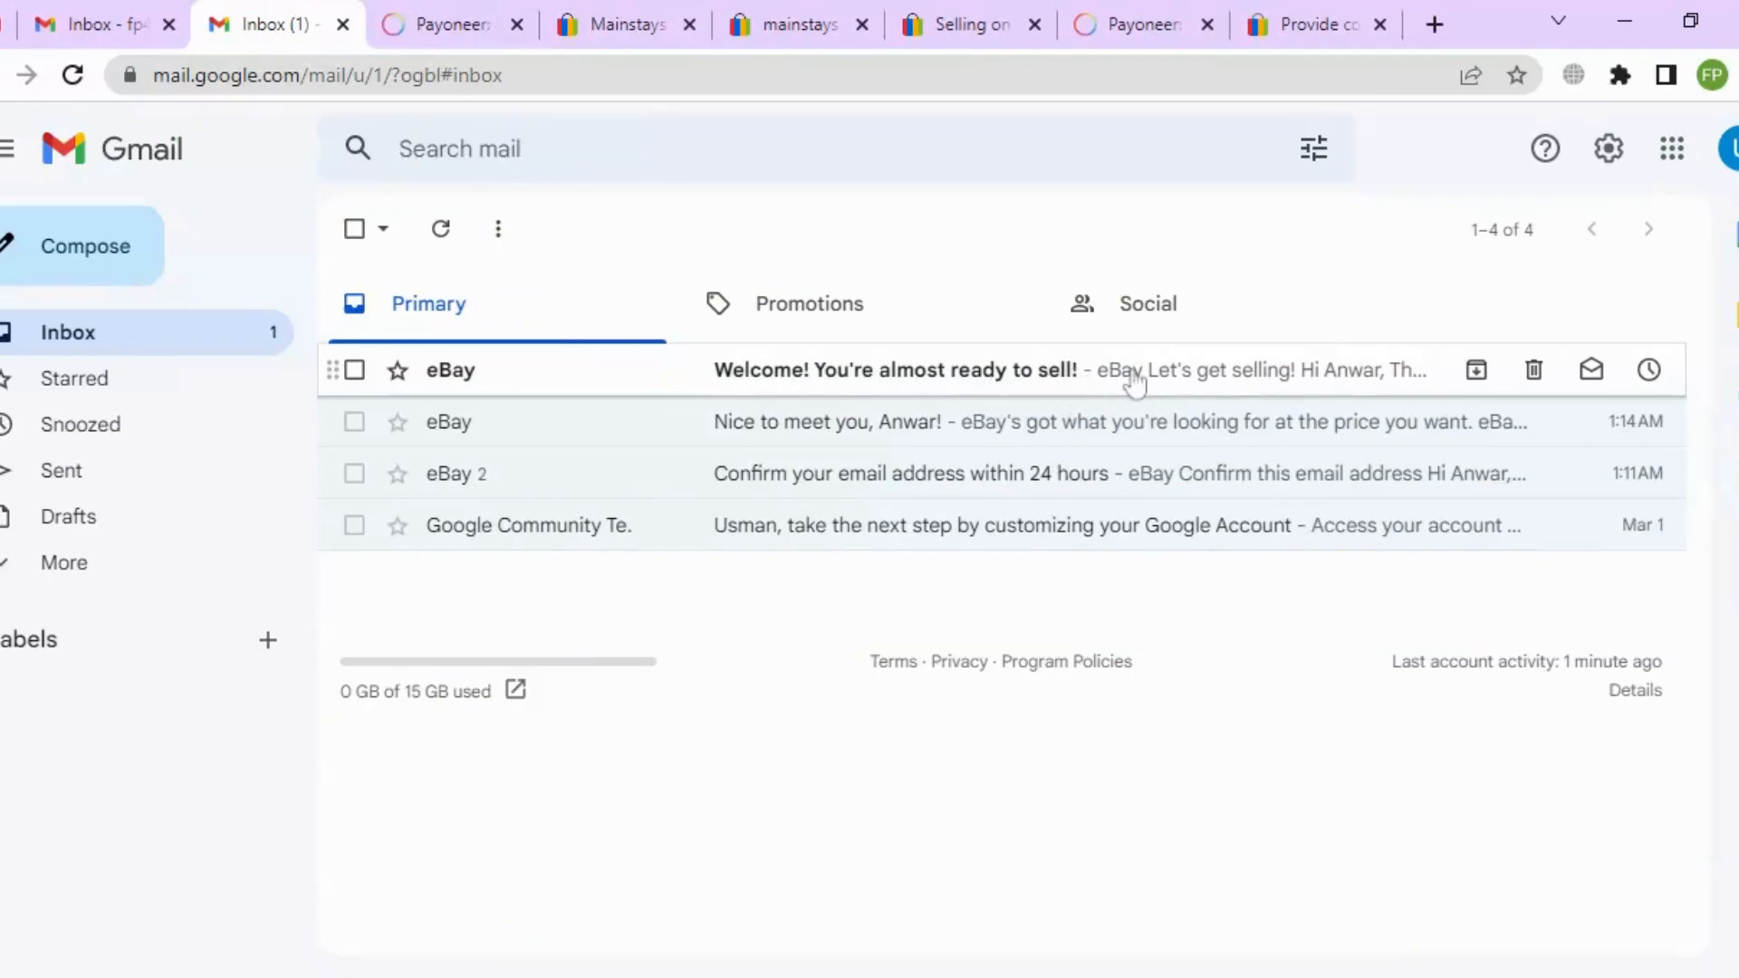
left_click(647, 13)
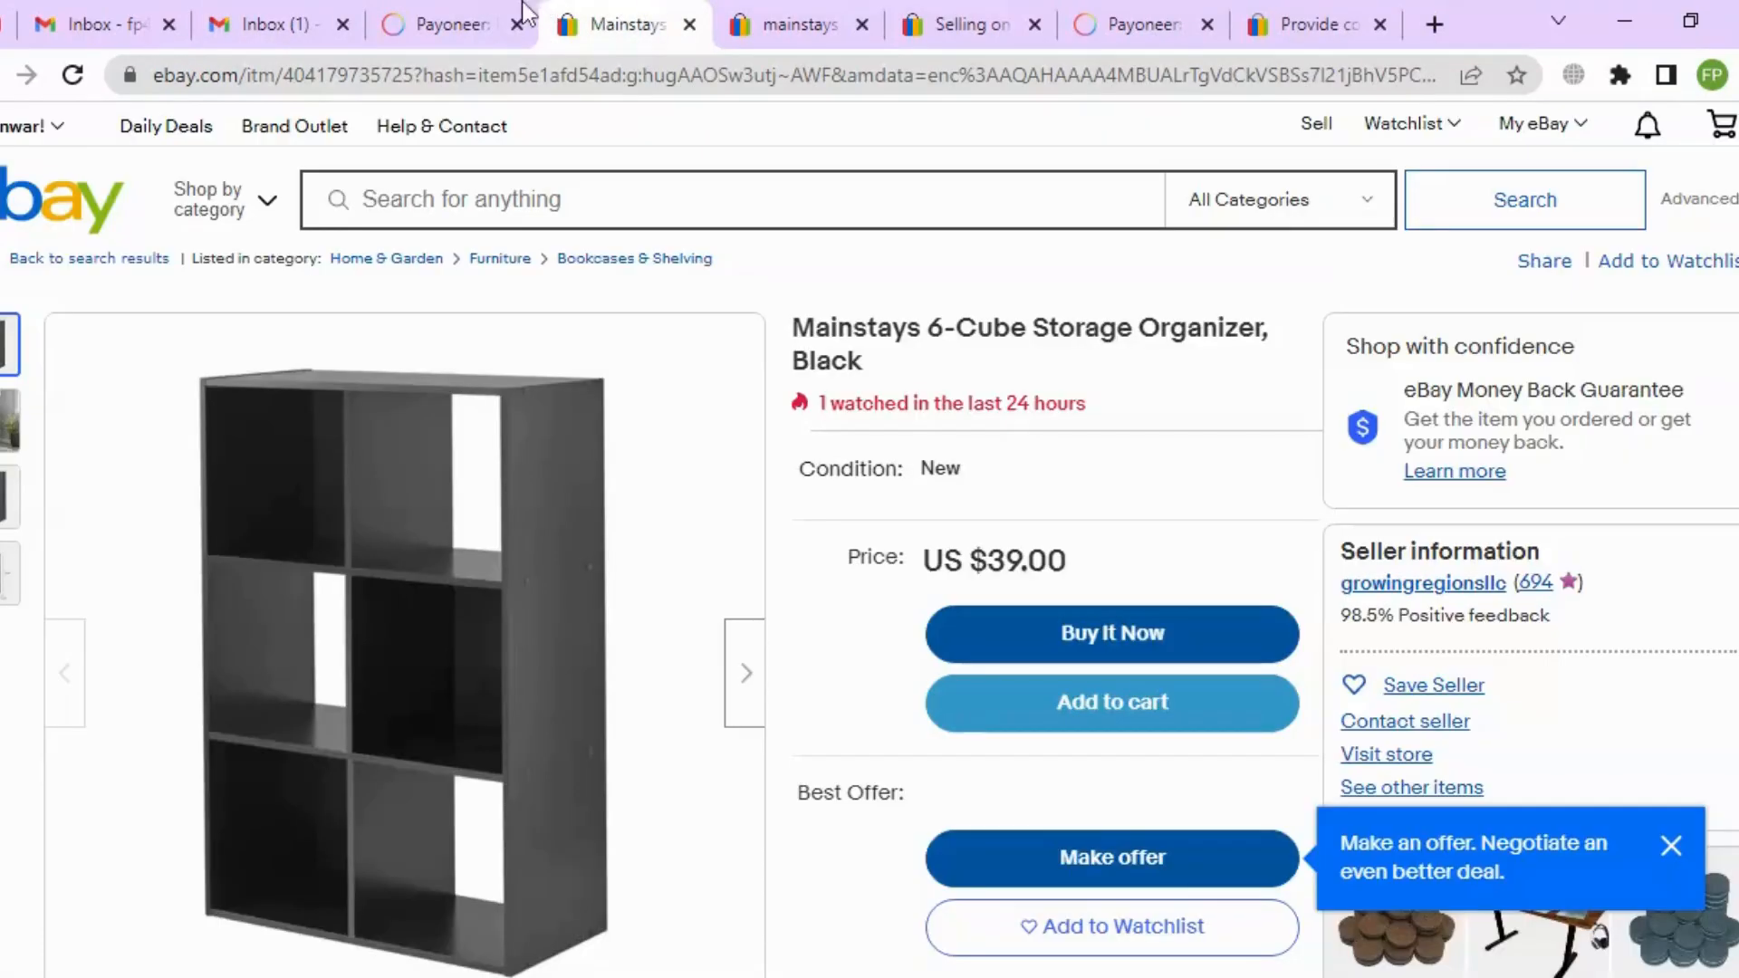
left_click(463, 16)
left_click(639, 3)
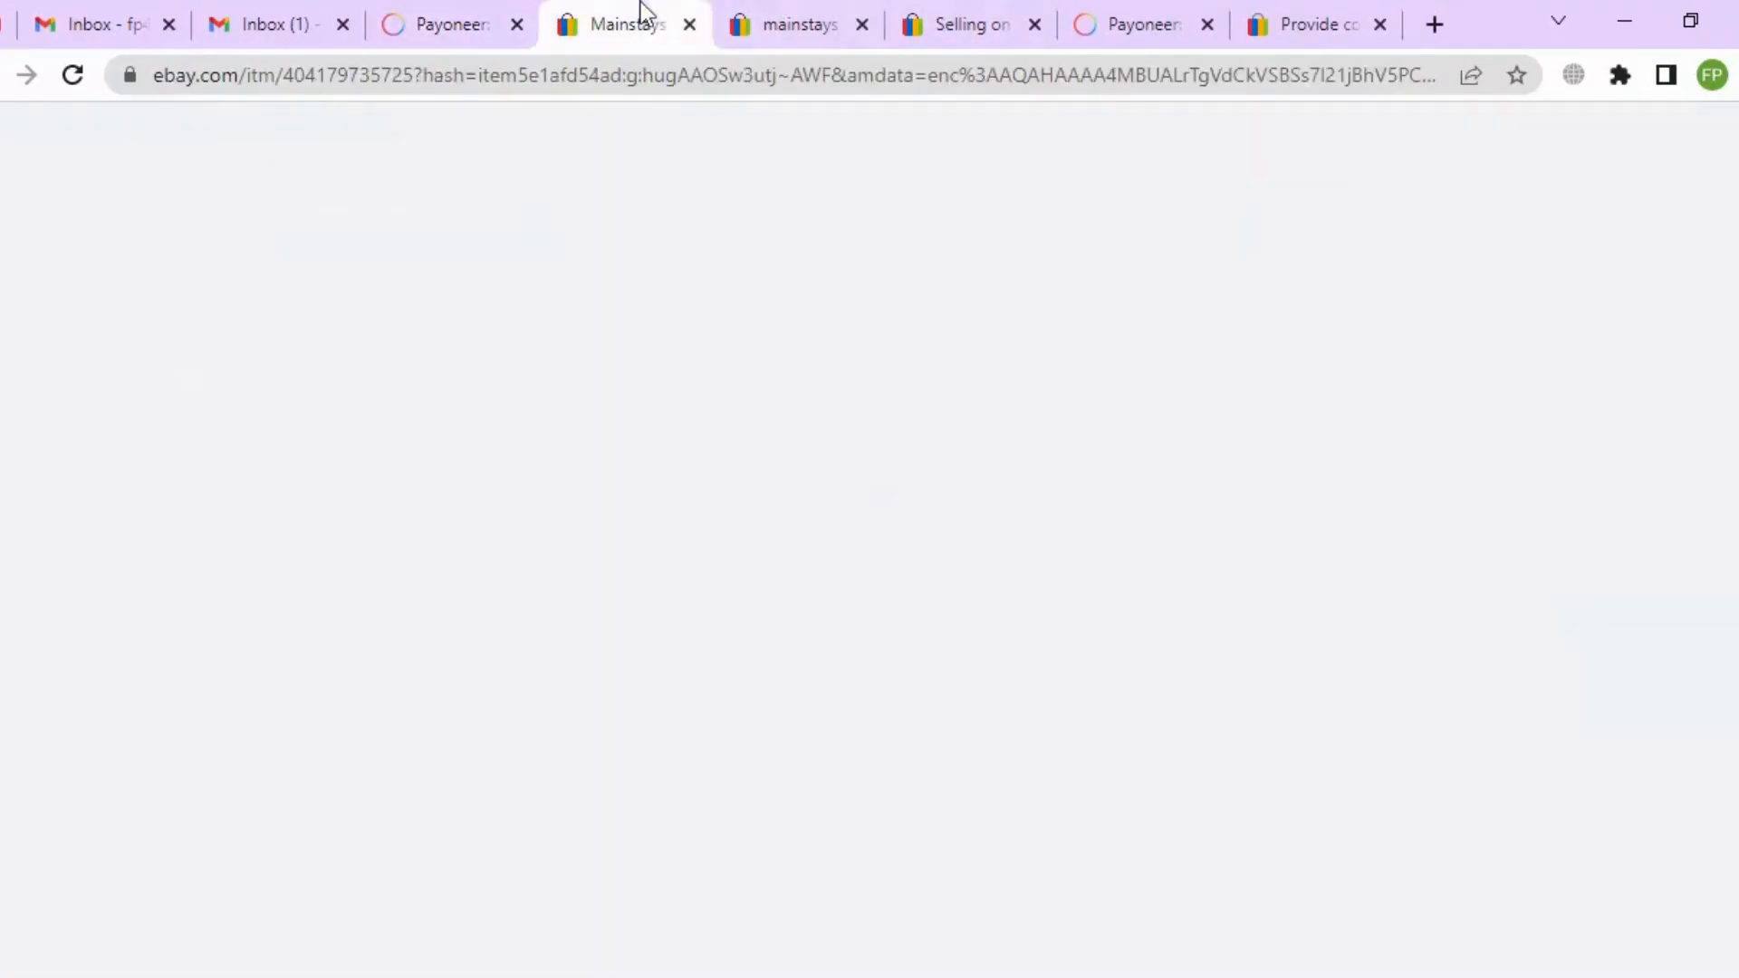
Open the My eBay Selling Overview and examine the monthly selling limits
mouse_move(1535, 124)
left_click(1531, 409)
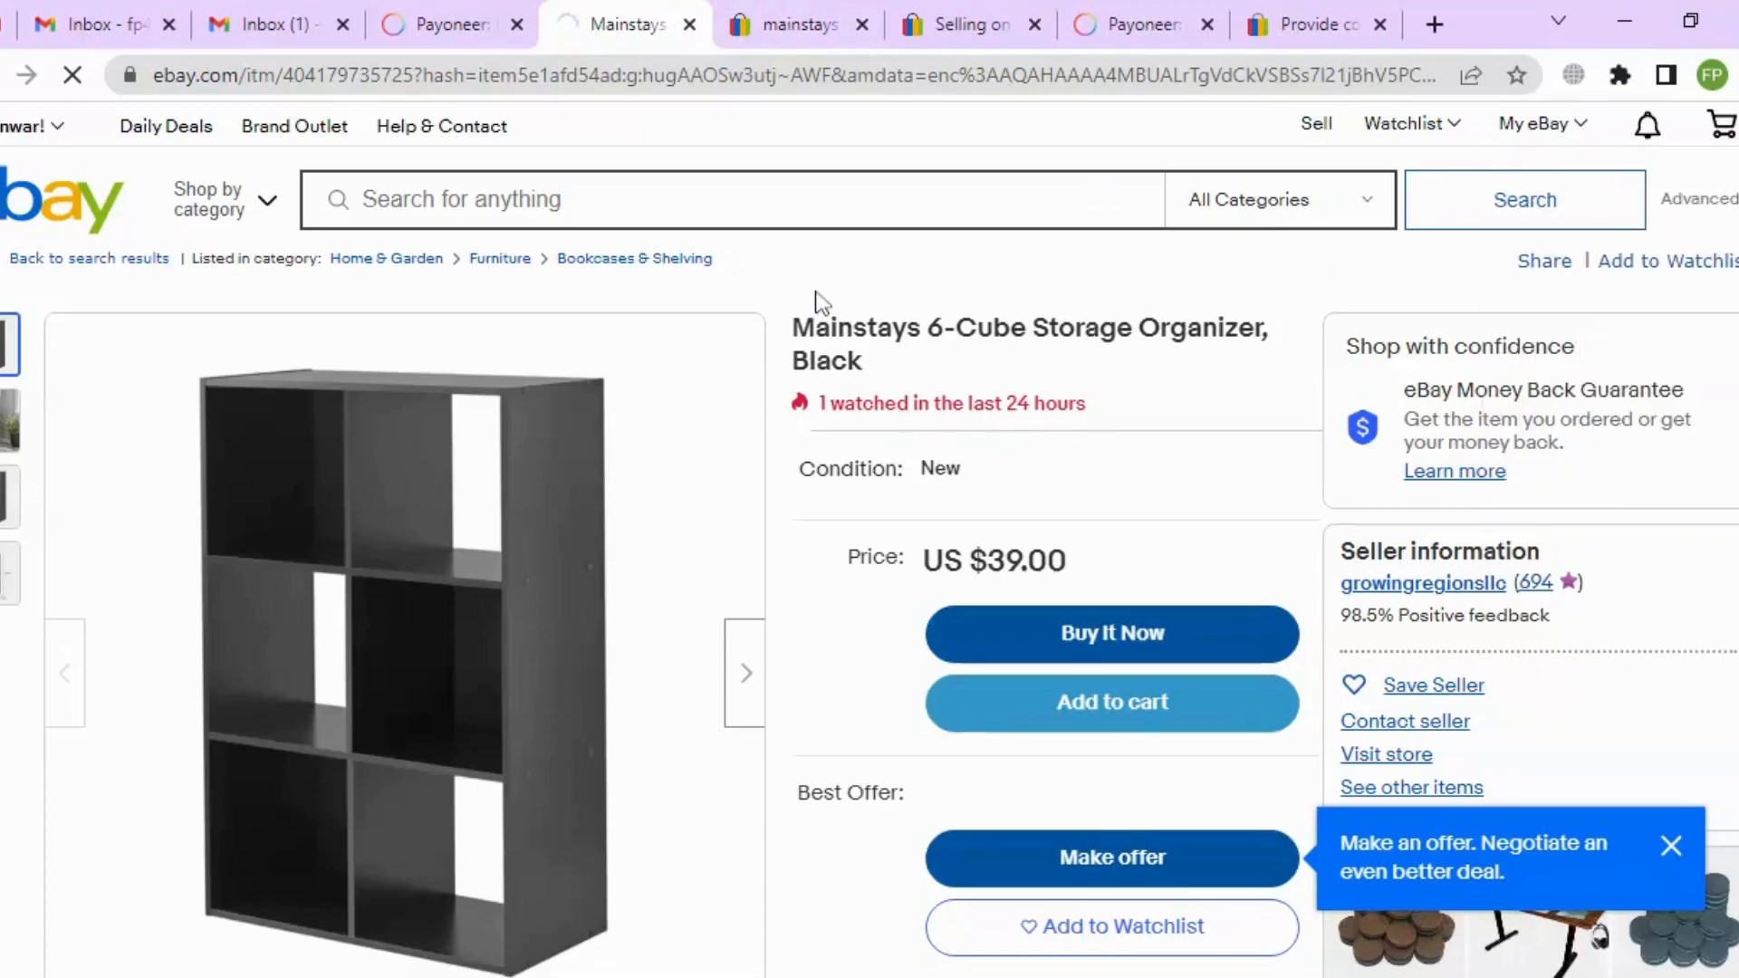
scroll(820, 339, "down", 8)
scroll(820, 342, "down", 8)
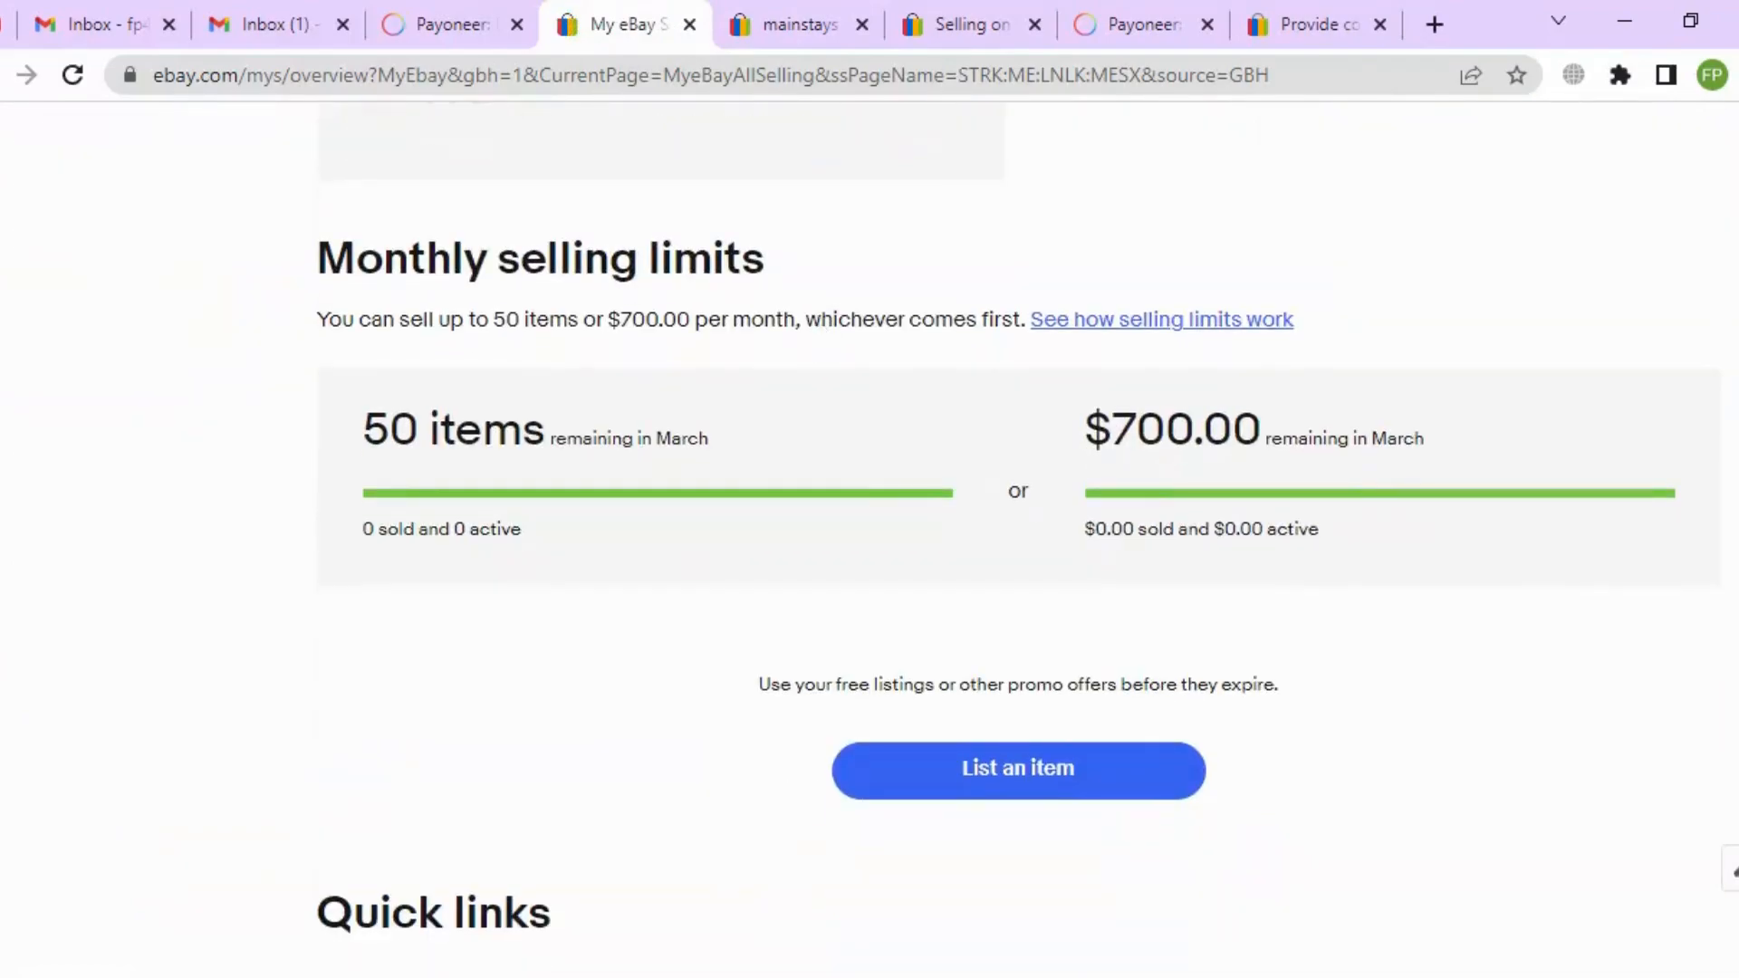
double_click(366, 433)
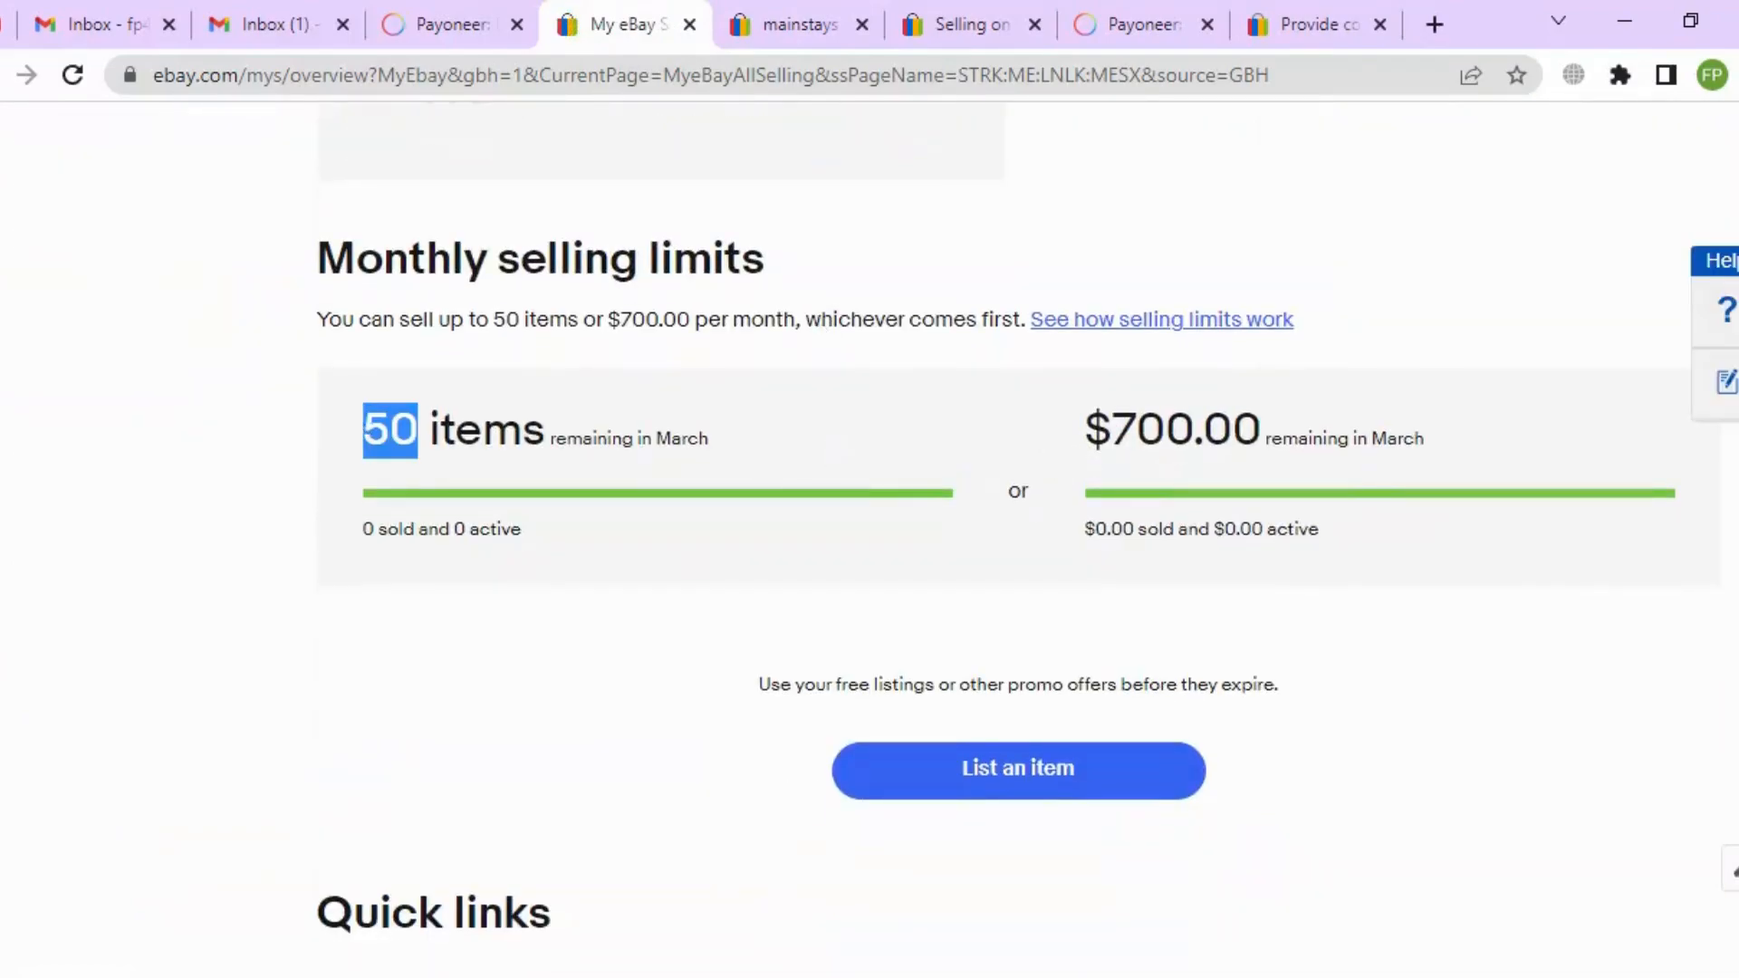
left_click_drag(1112, 432, 1192, 432)
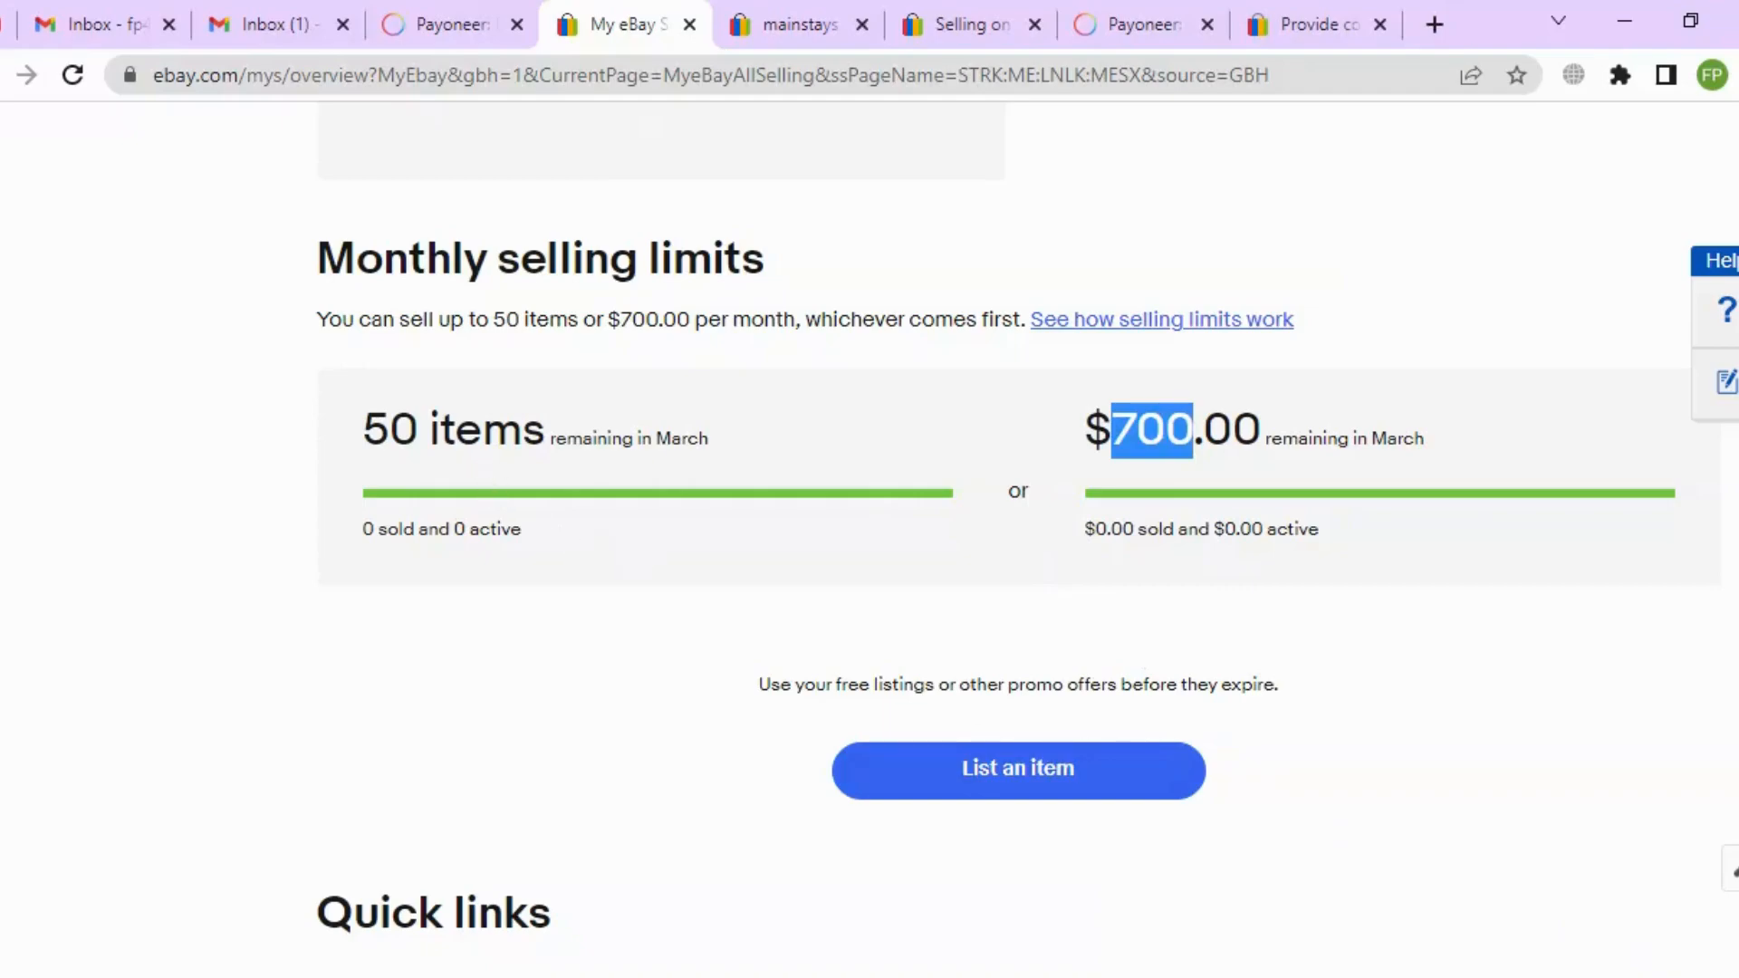
left_click_drag(363, 429, 485, 430)
left_click(485, 430)
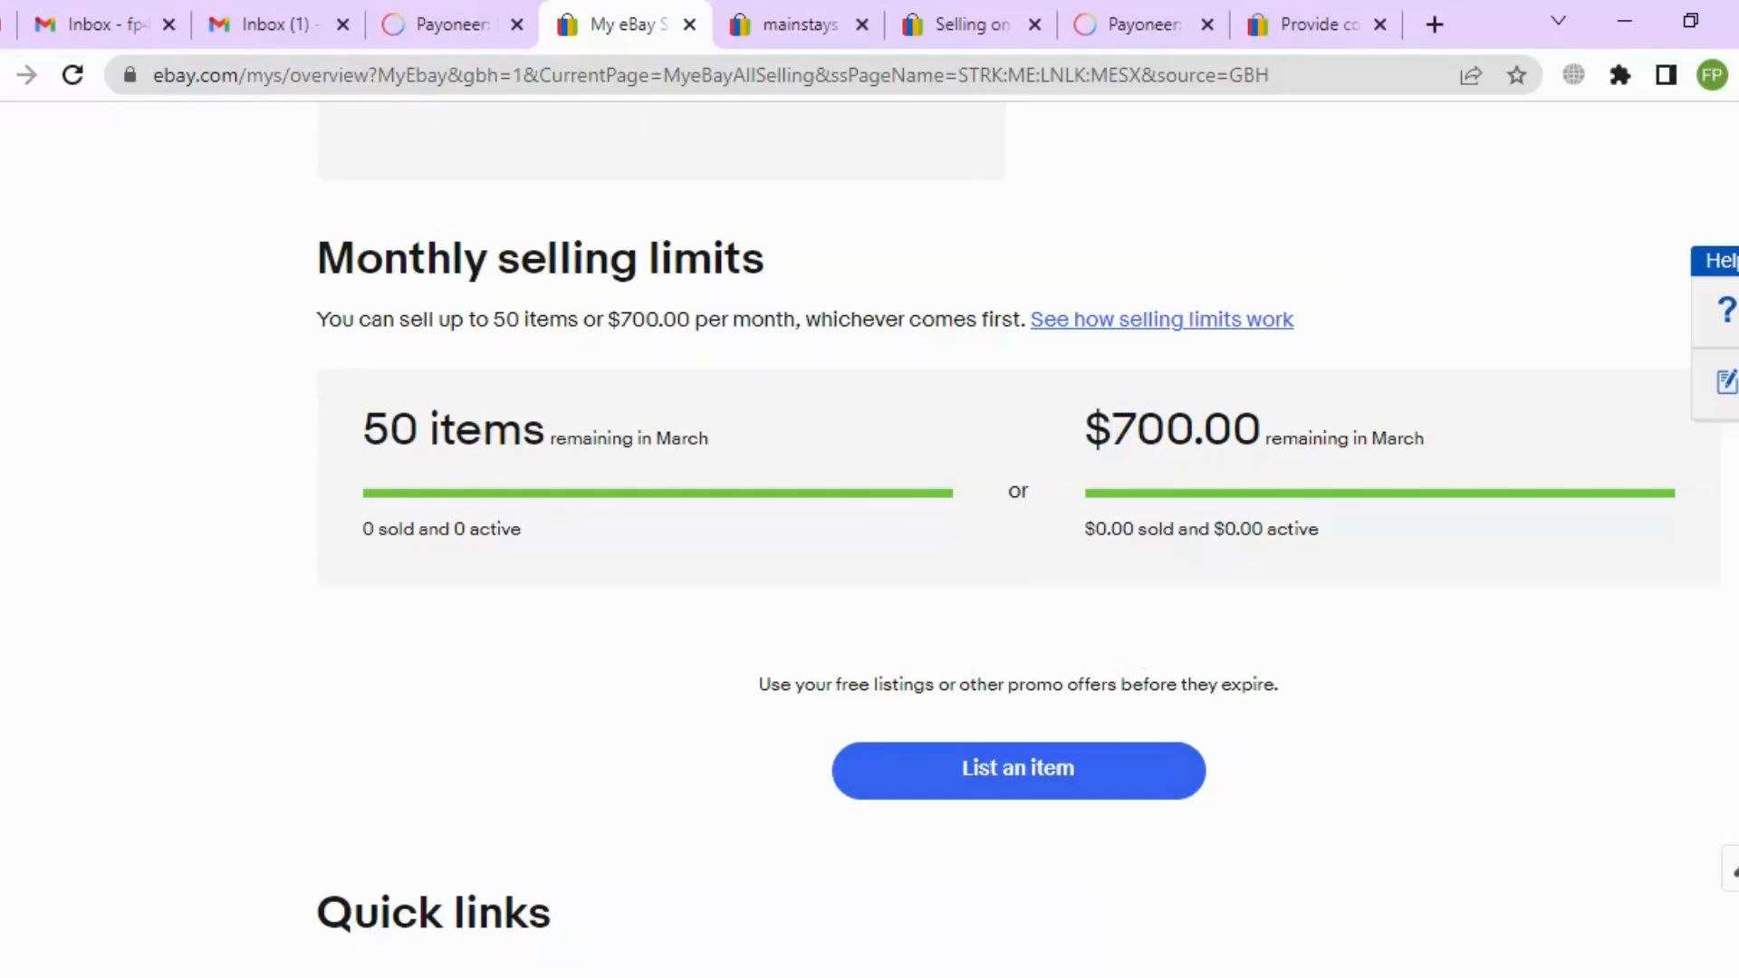
double_click(389, 429)
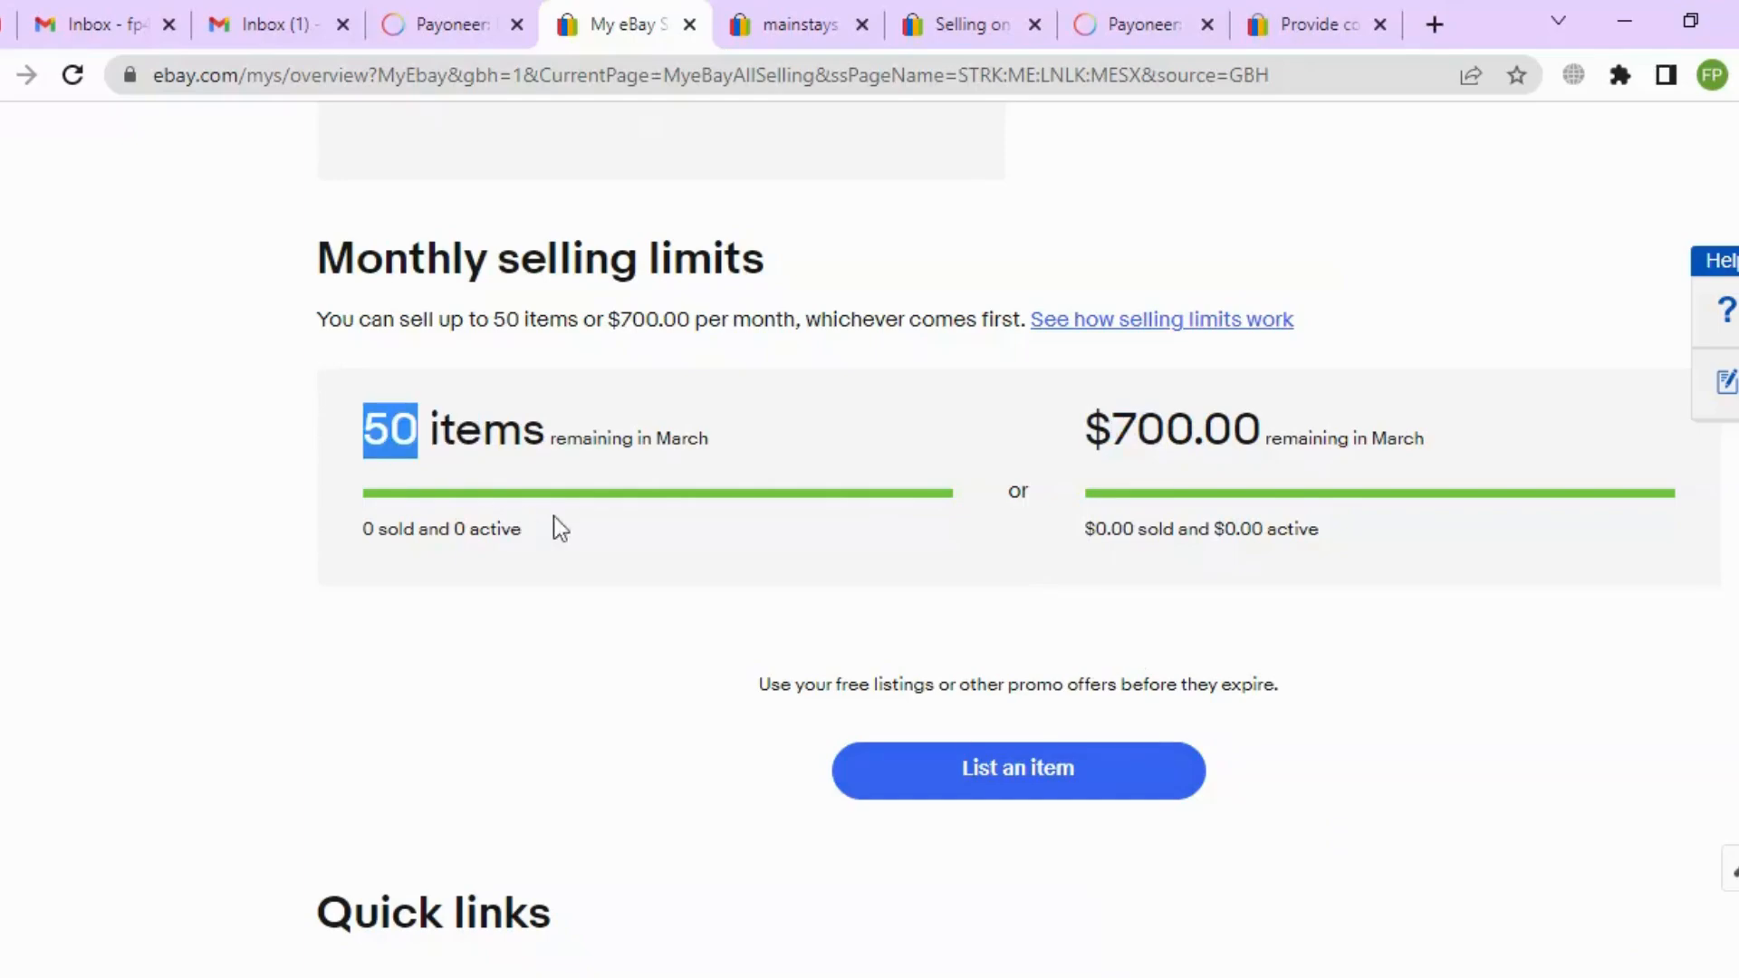
scroll(778, 540, "up", 15)
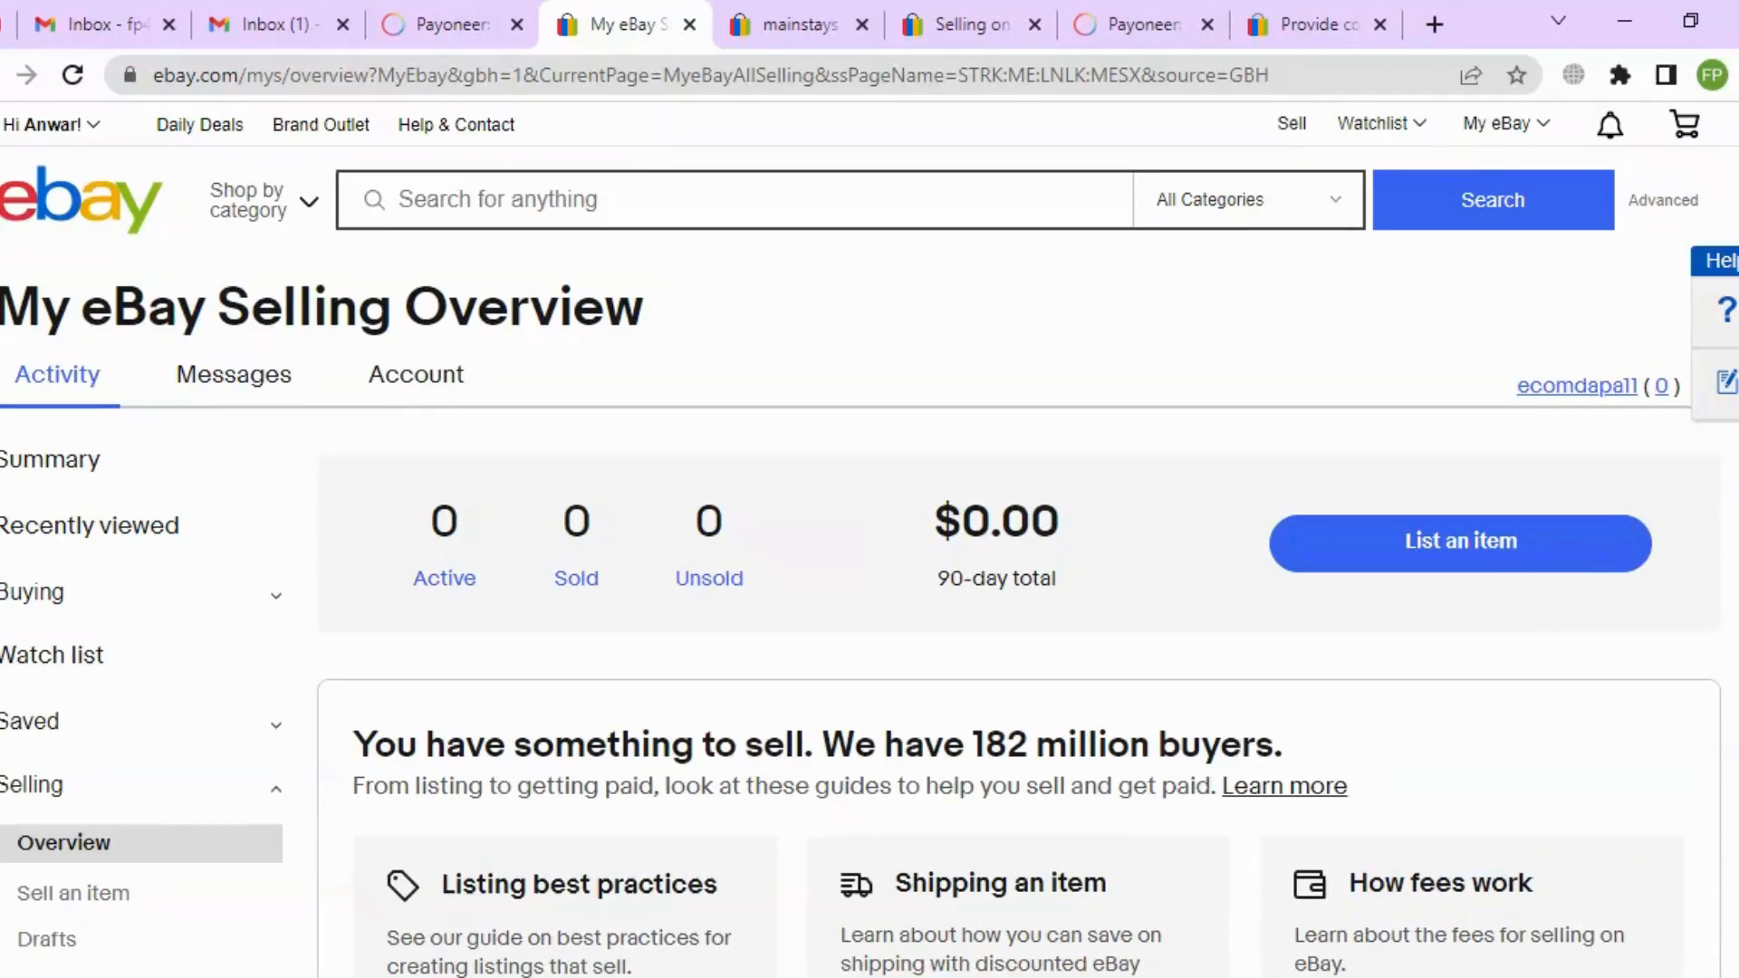
In the Payoneer Verification Center, open the address verification request and choose Bank document as the document type
left_click(534, 18)
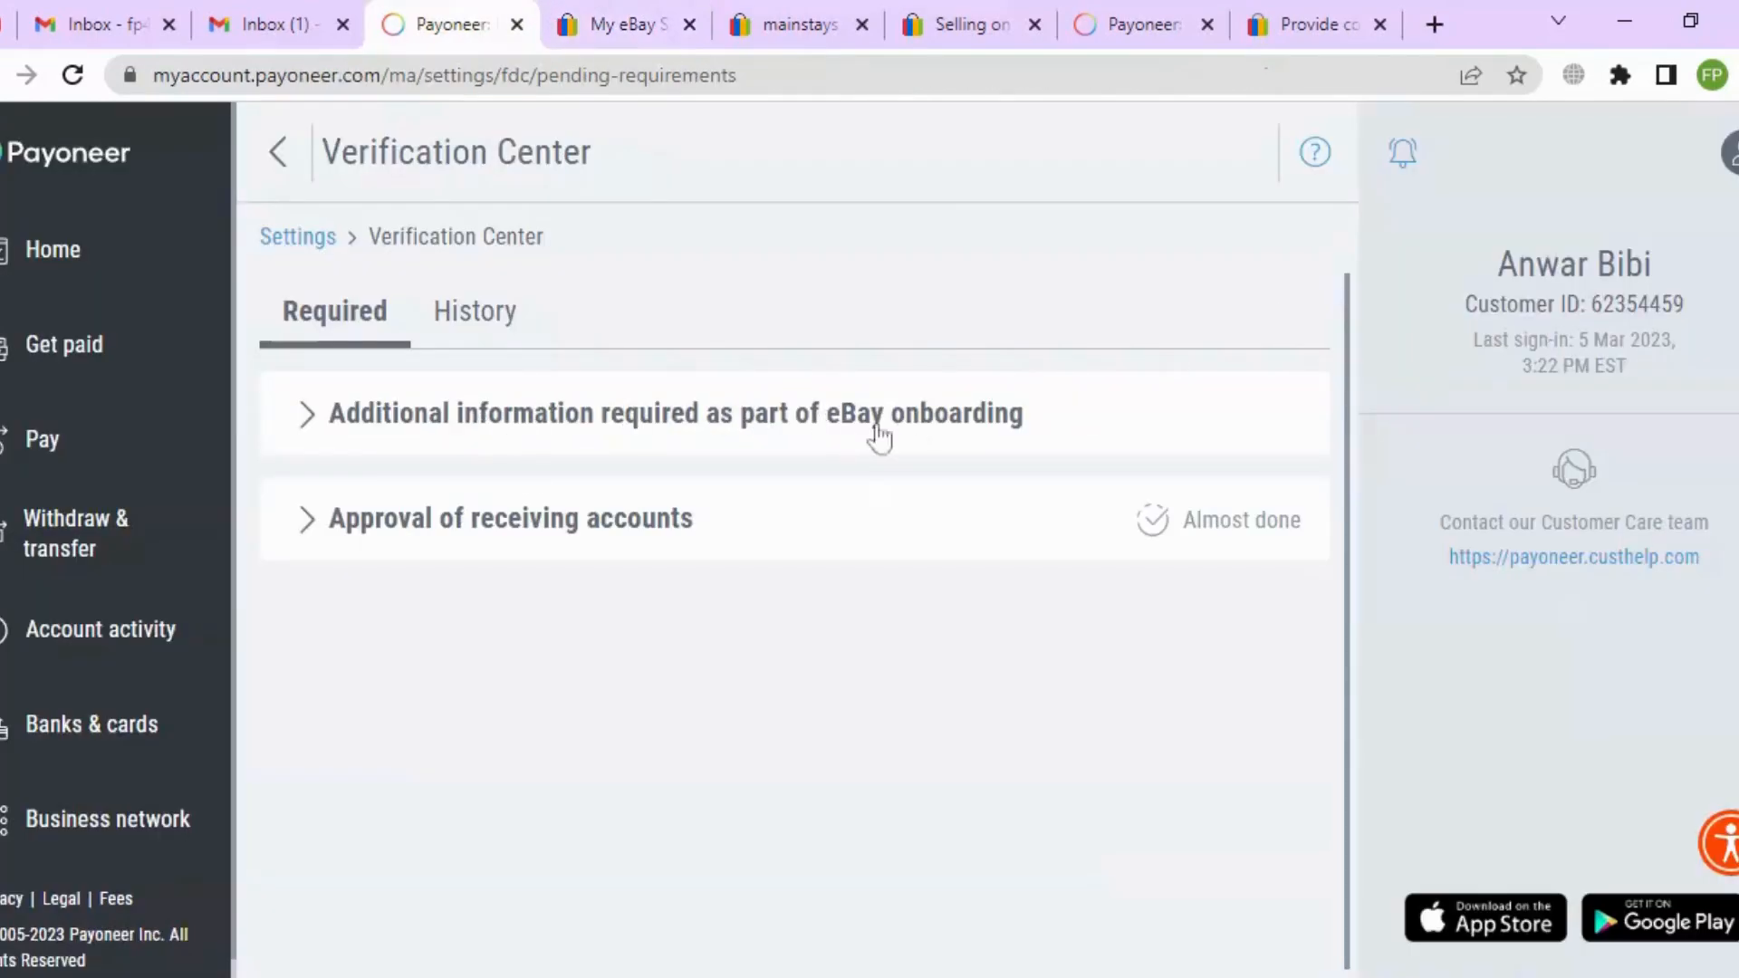
left_click(691, 437)
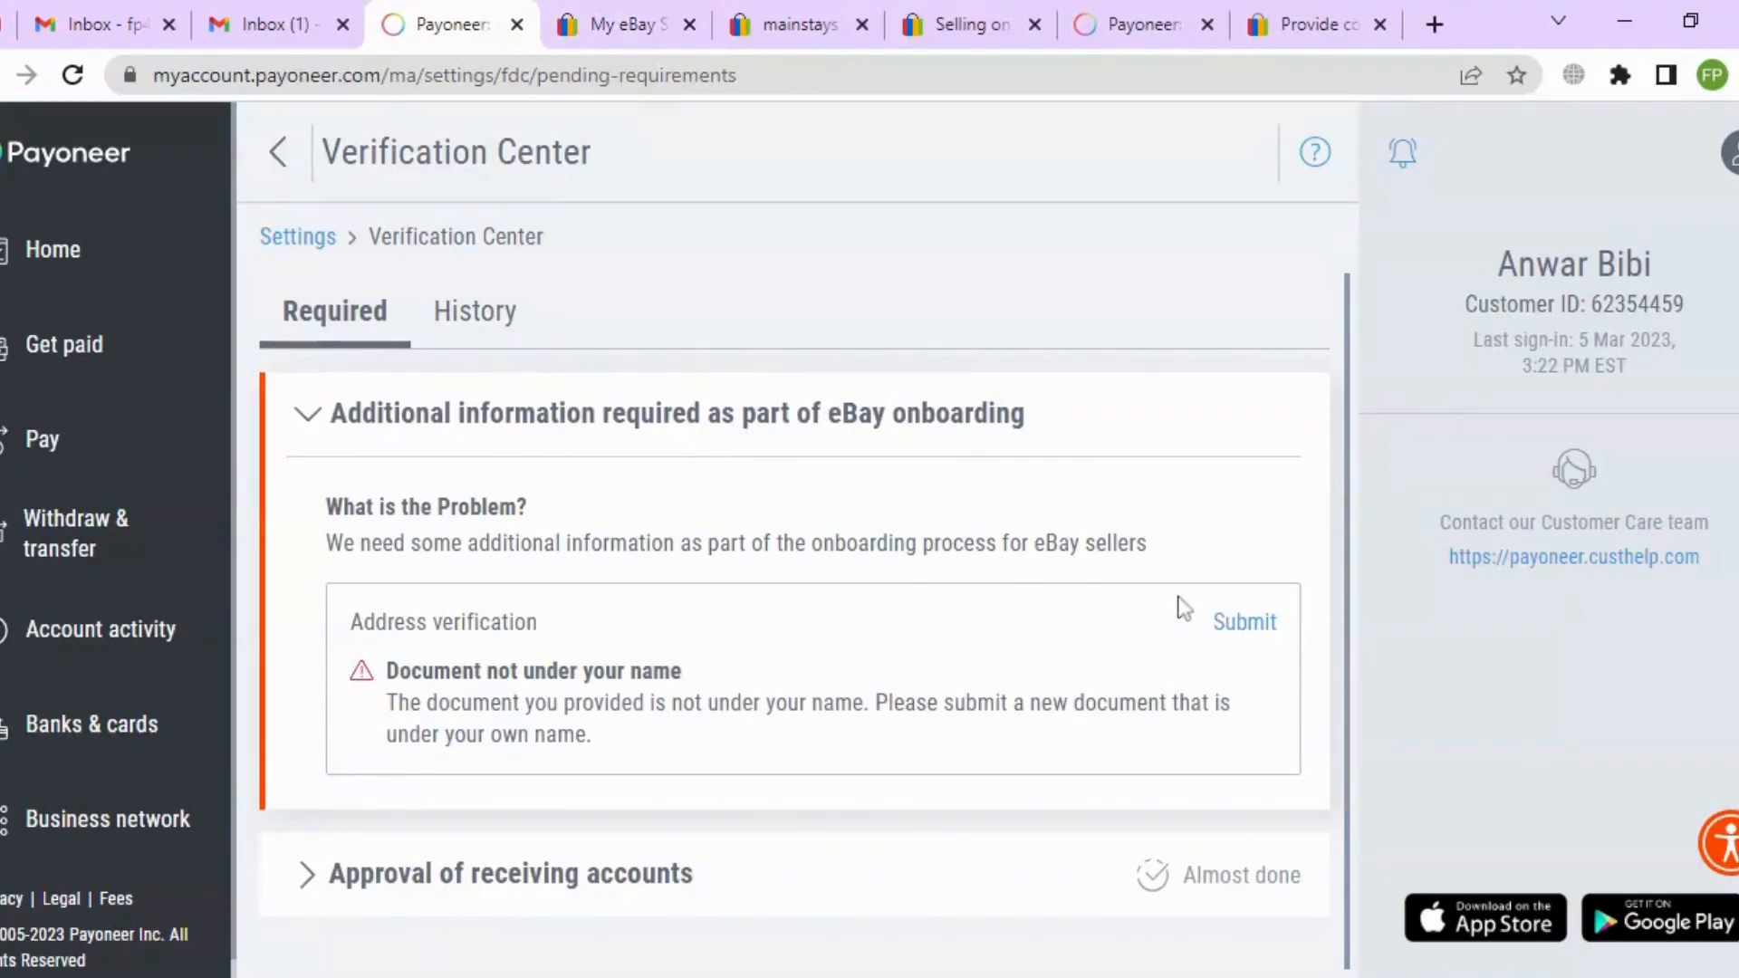
left_click(1254, 625)
scroll(776, 400, "down", 2)
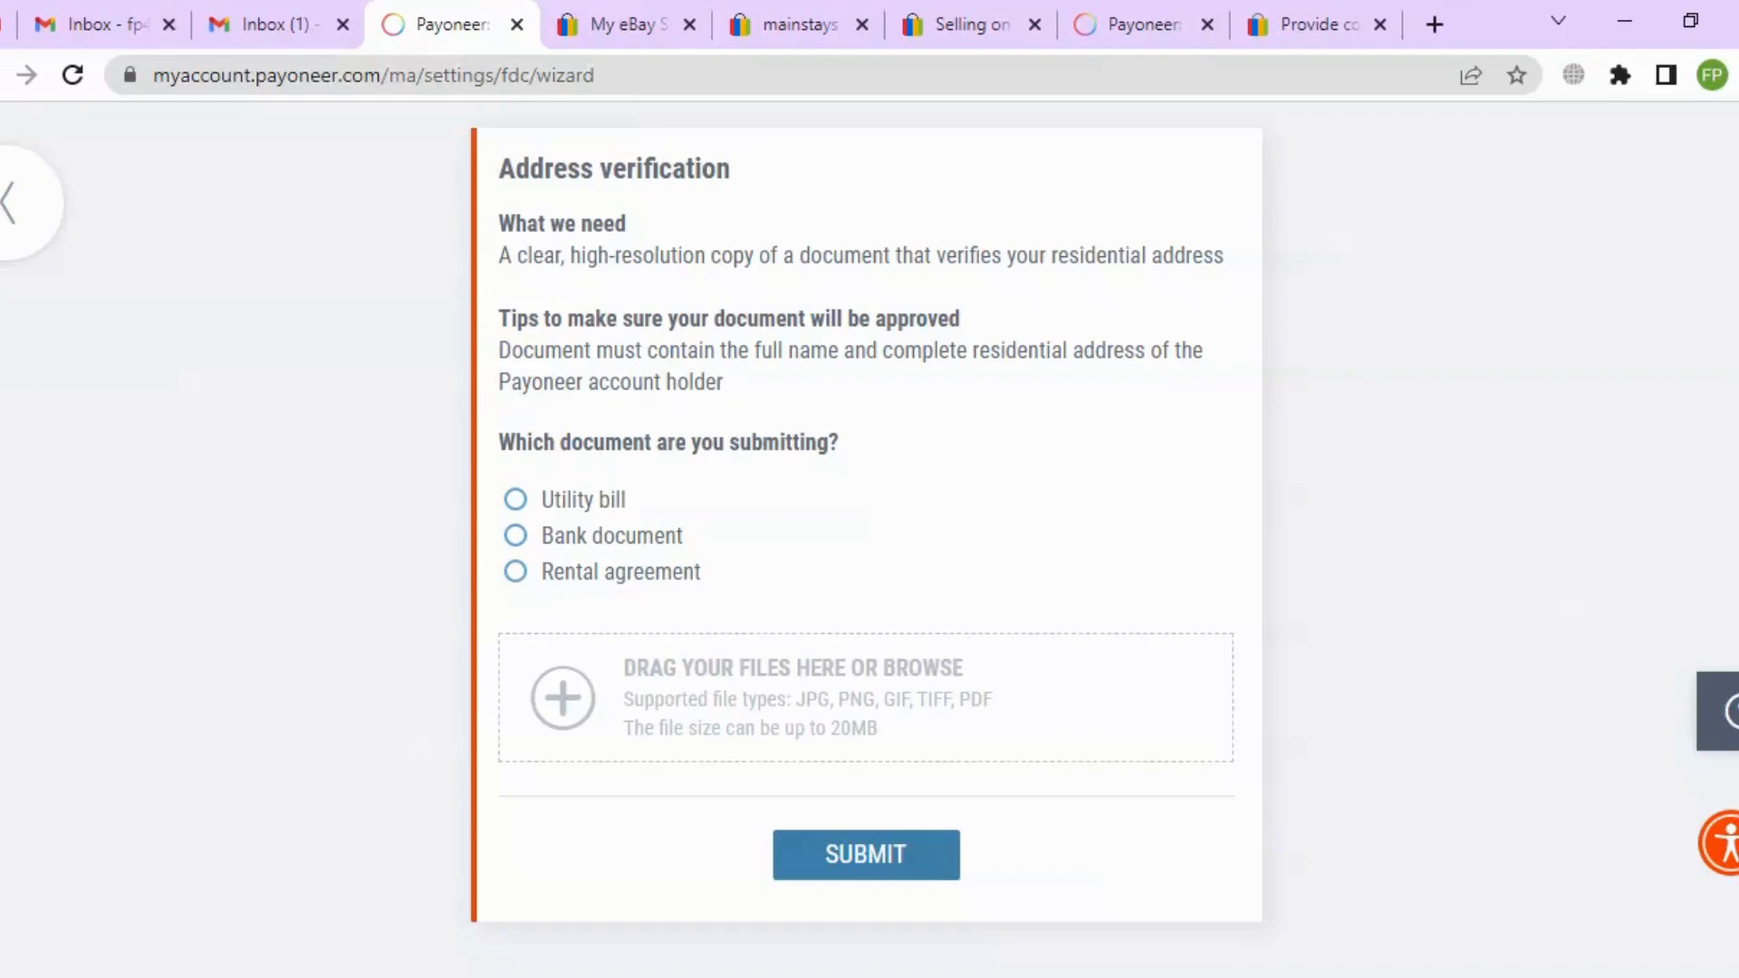
left_click(512, 538)
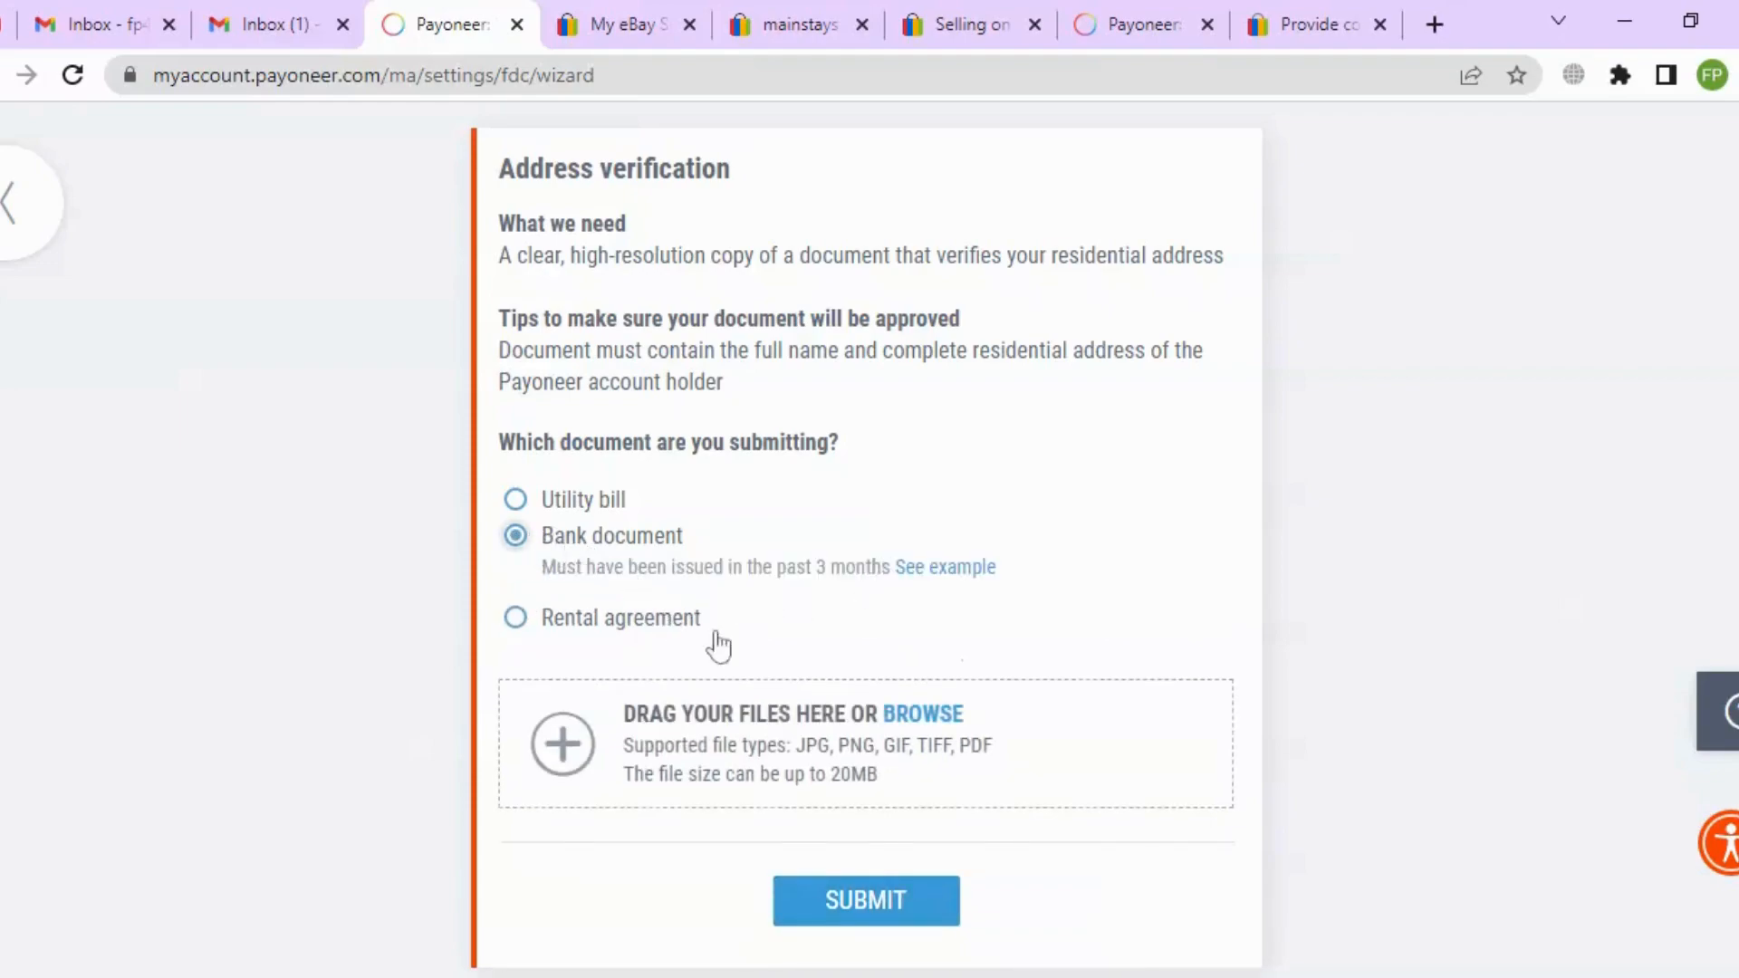
scroll(872, 786, "down", 1)
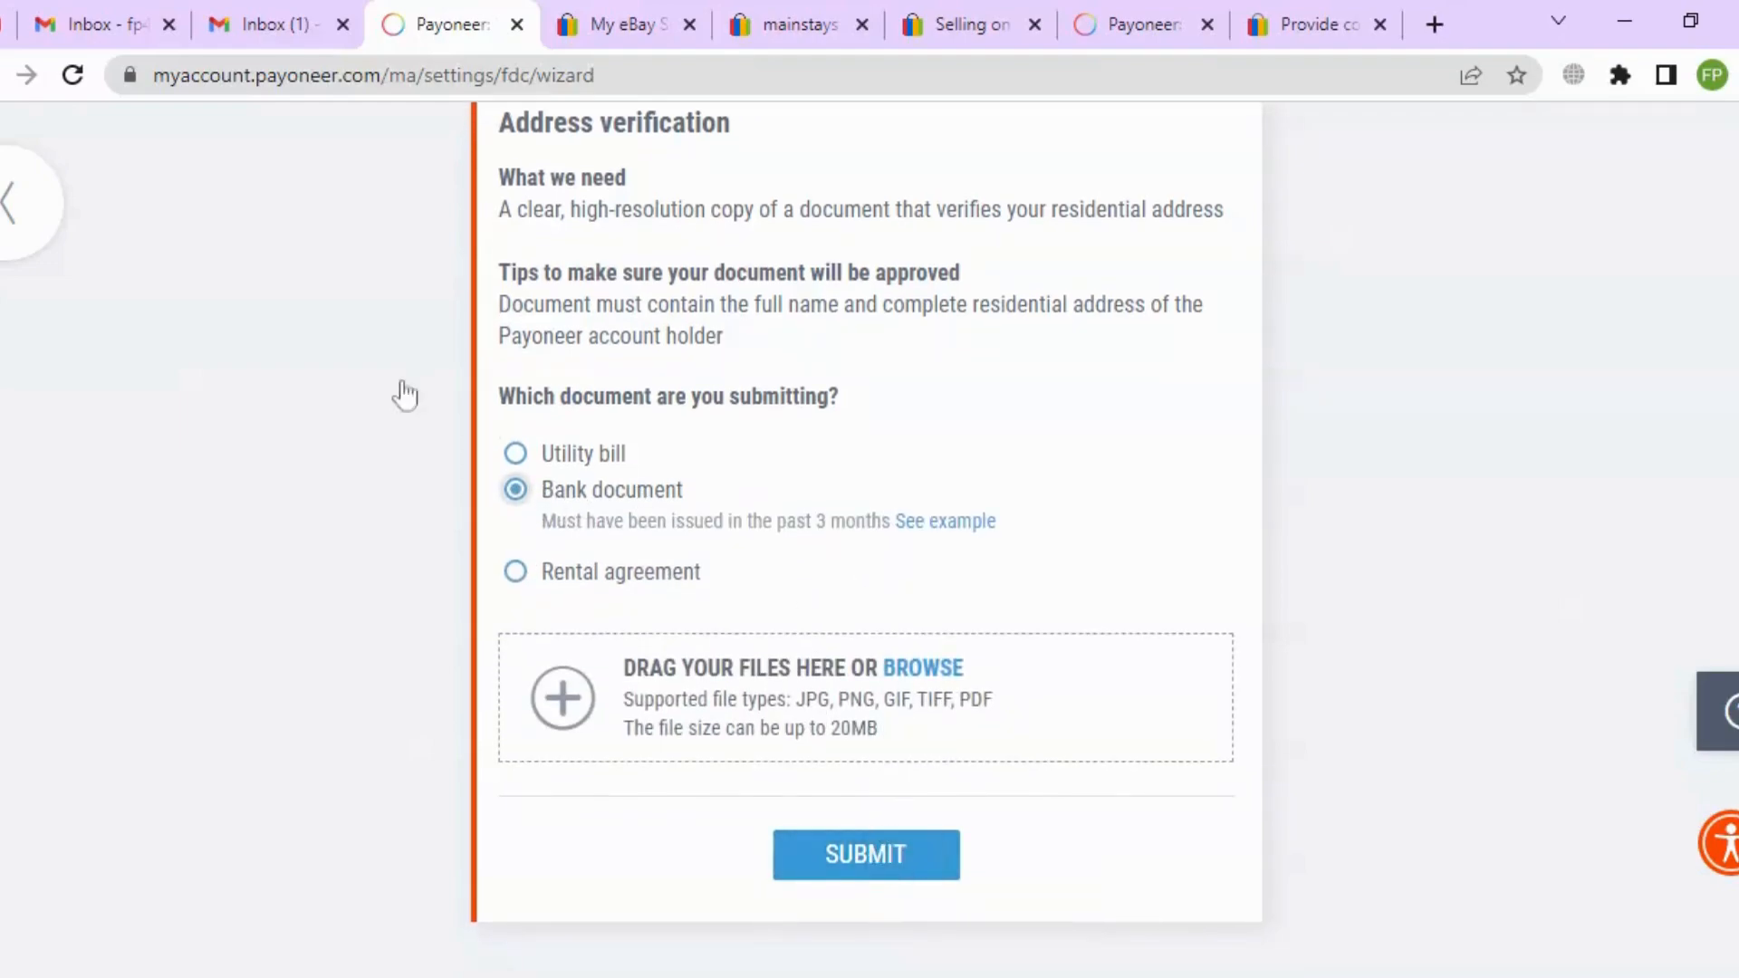
Open the eBay welcome email in the inbox
left_click(258, 20)
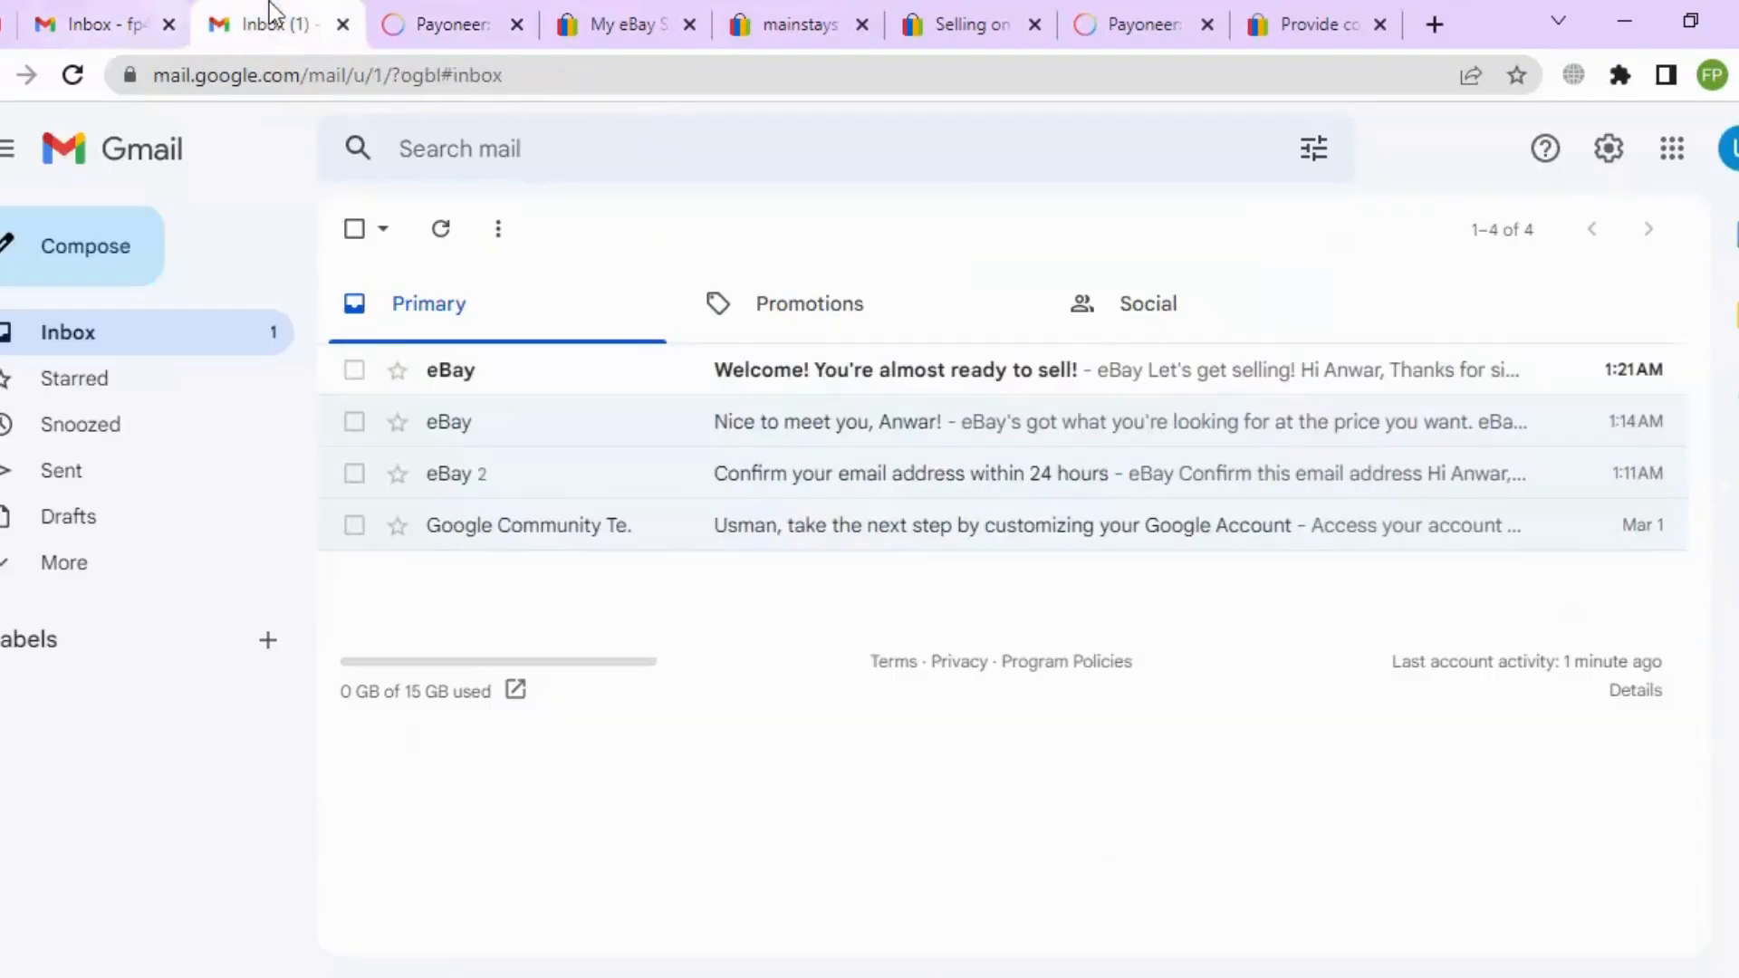
left_click(985, 391)
left_click(503, 13)
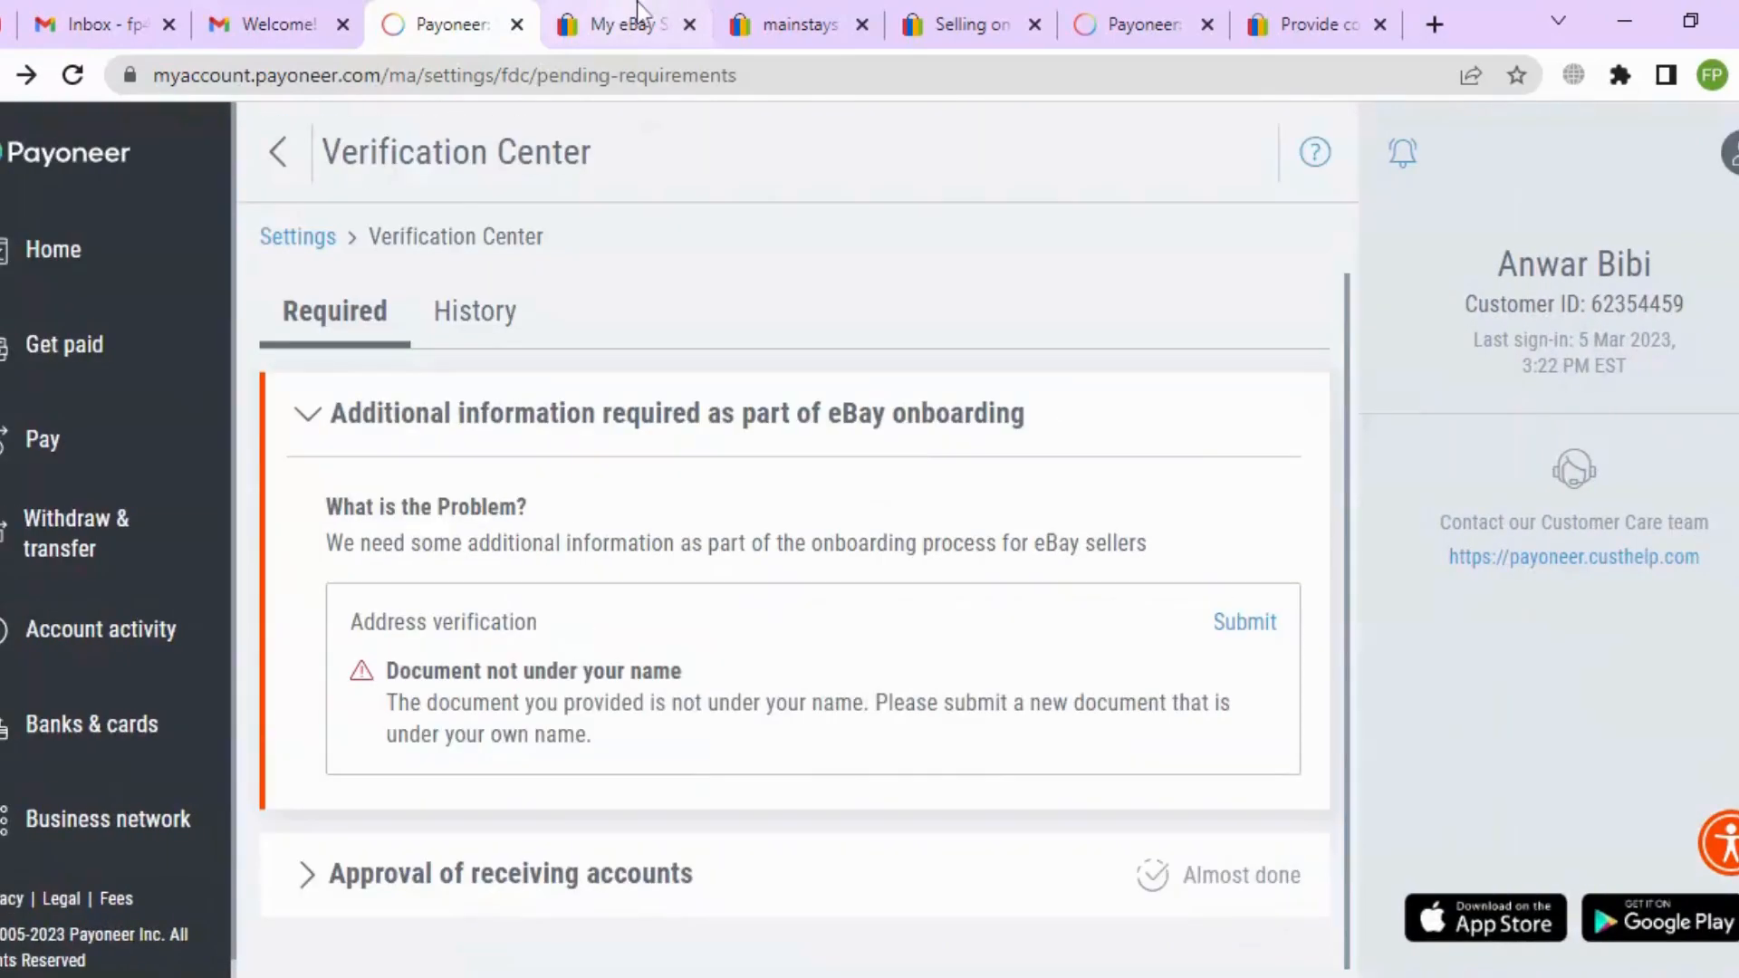
Review the Selling Overview page, including the unfinished listing draft
left_click(638, 3)
scroll(895, 515, "down", 15)
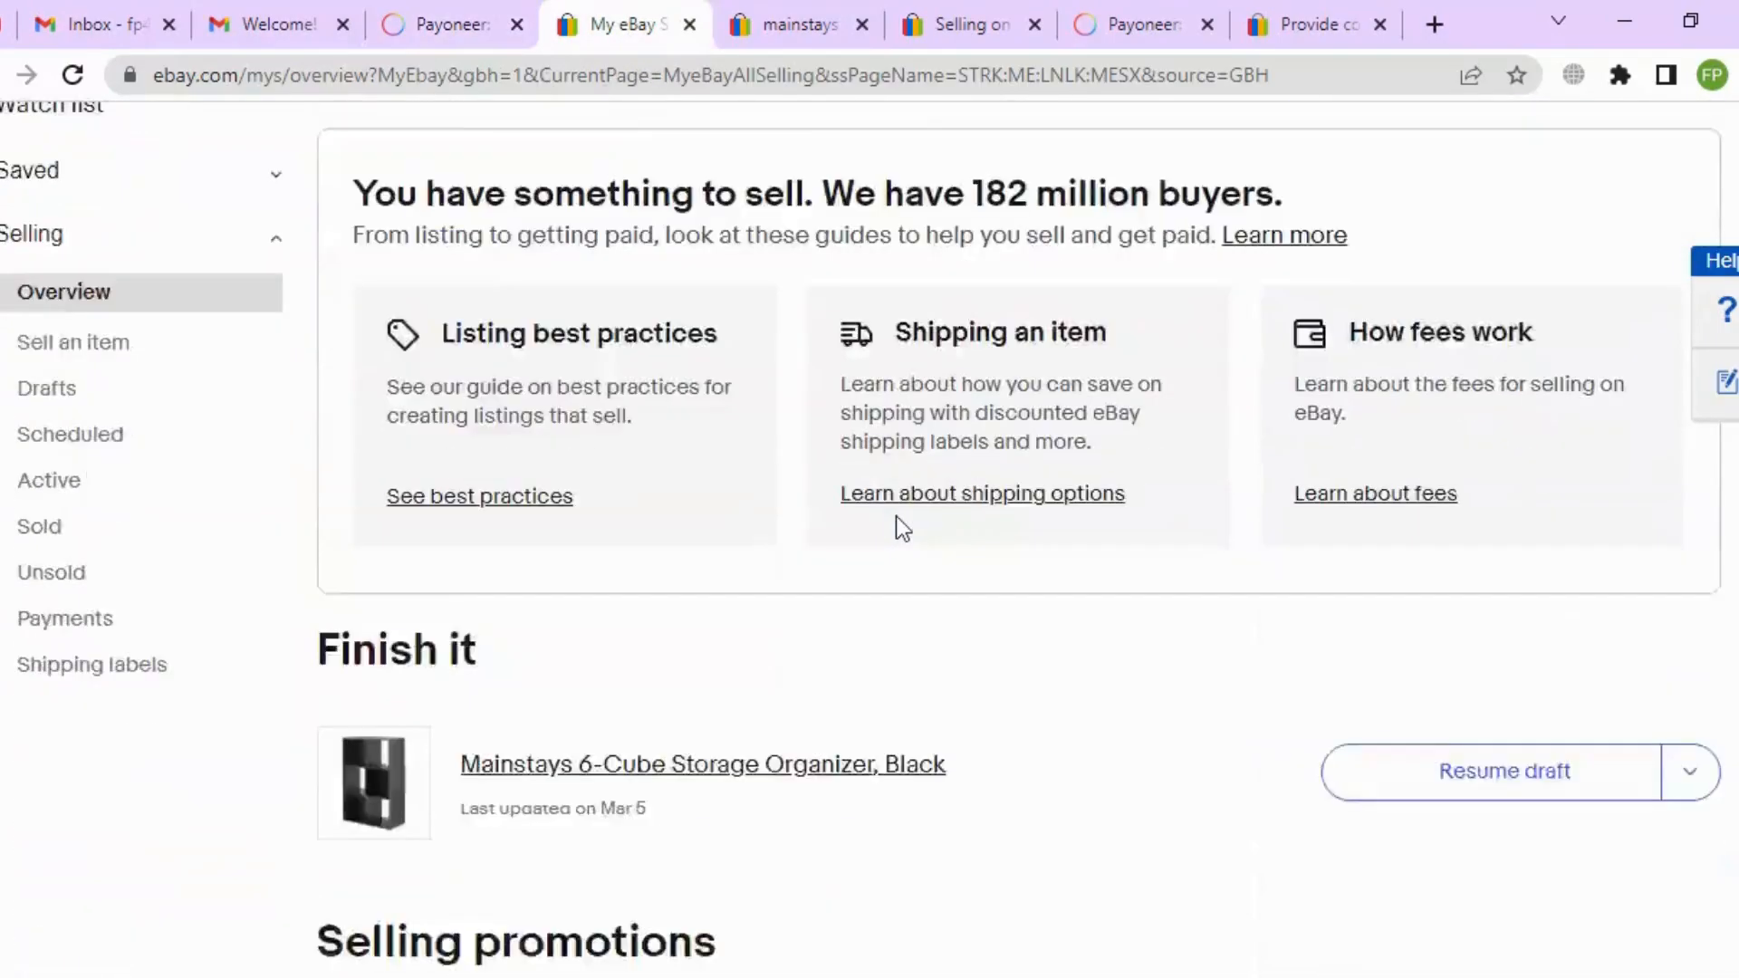
scroll(894, 515, "down", 1)
scroll(1150, 543, "up", 8)
scroll(1159, 552, "up", 5)
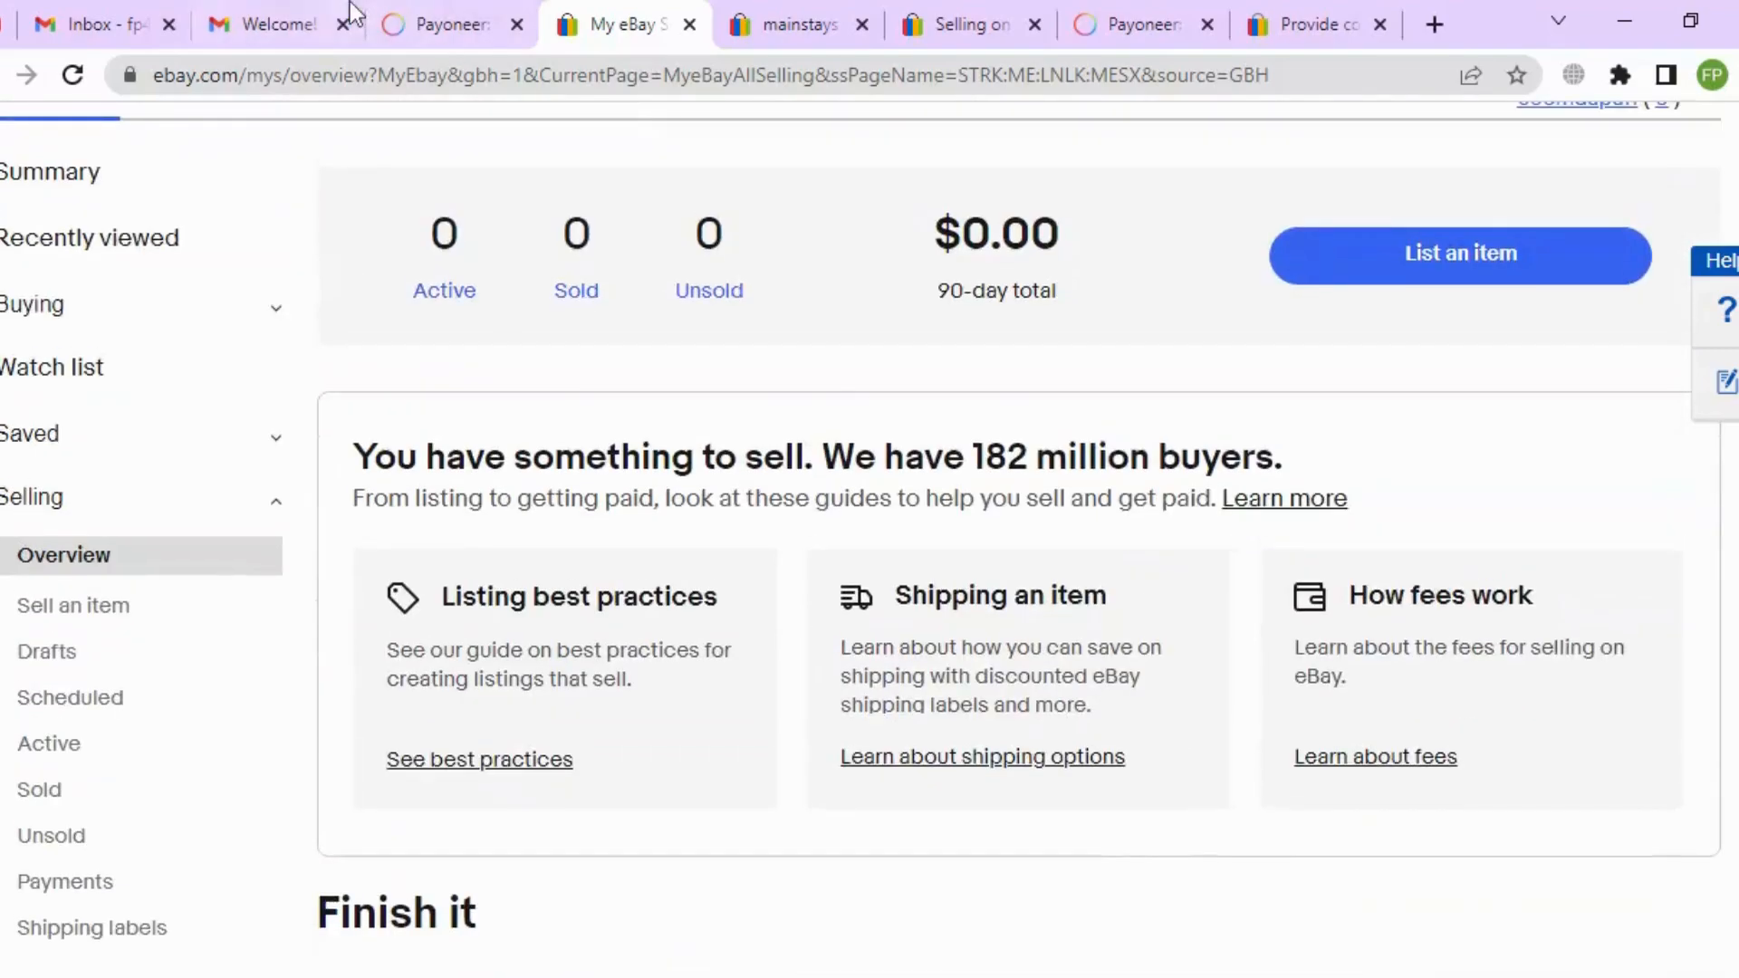